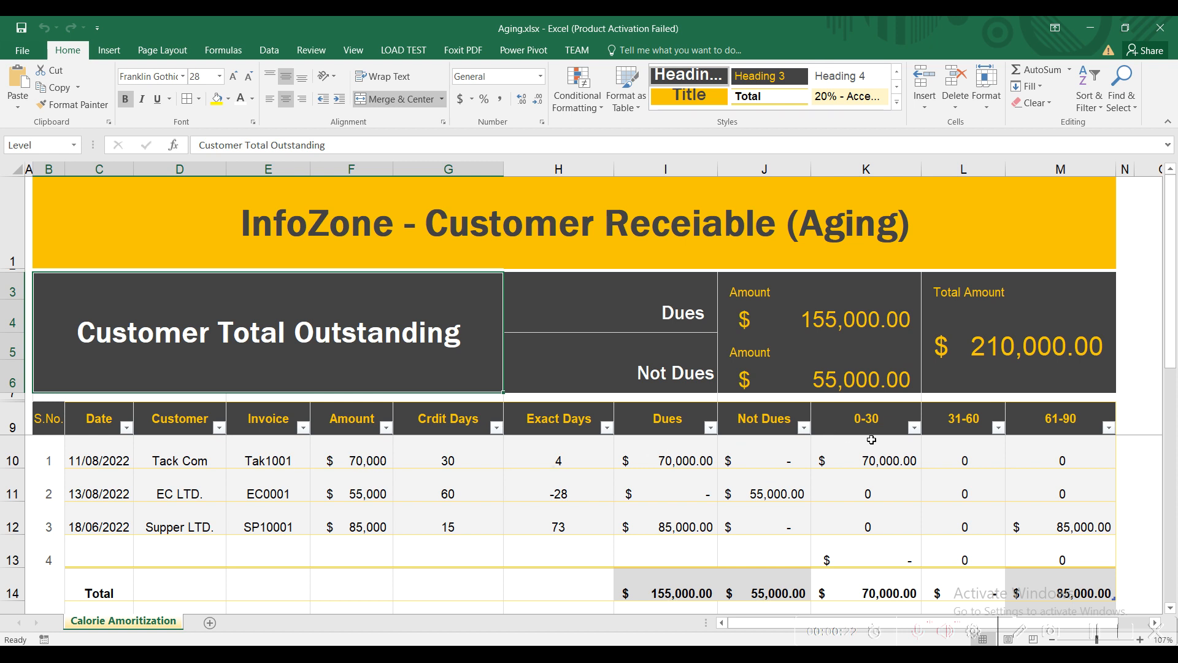
Examine the report title and the summary block's formulas for the Dues, Not Dues and Total Amount figures.
left_click(329, 237)
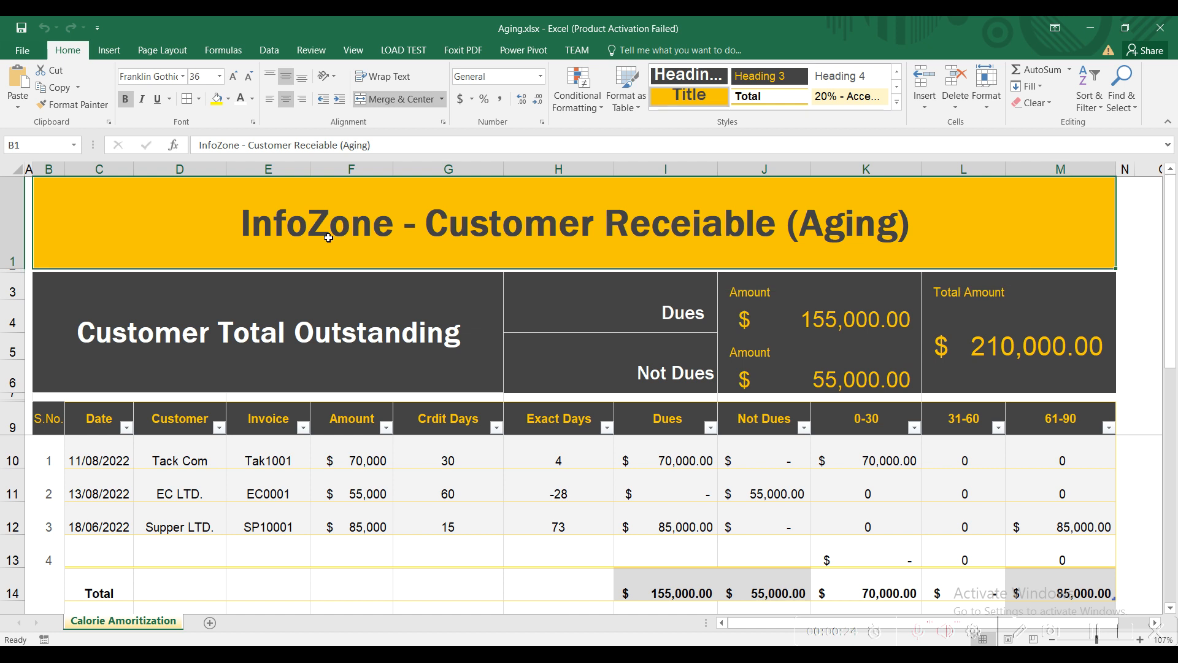
left_click(285, 309)
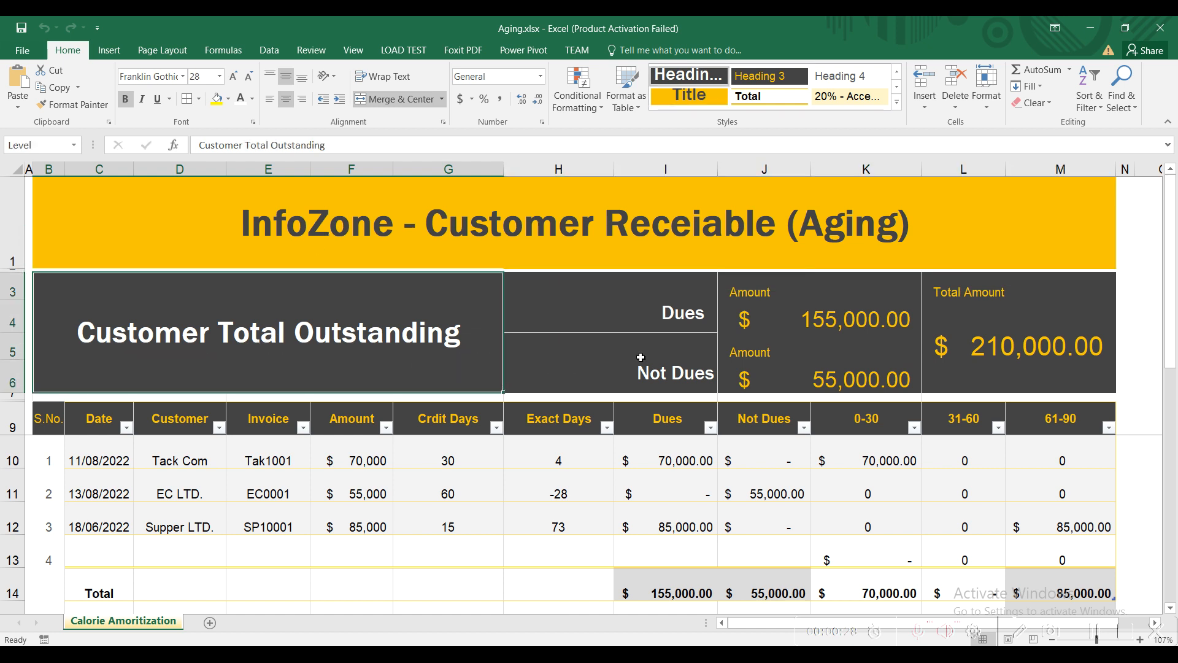
left_click(674, 322)
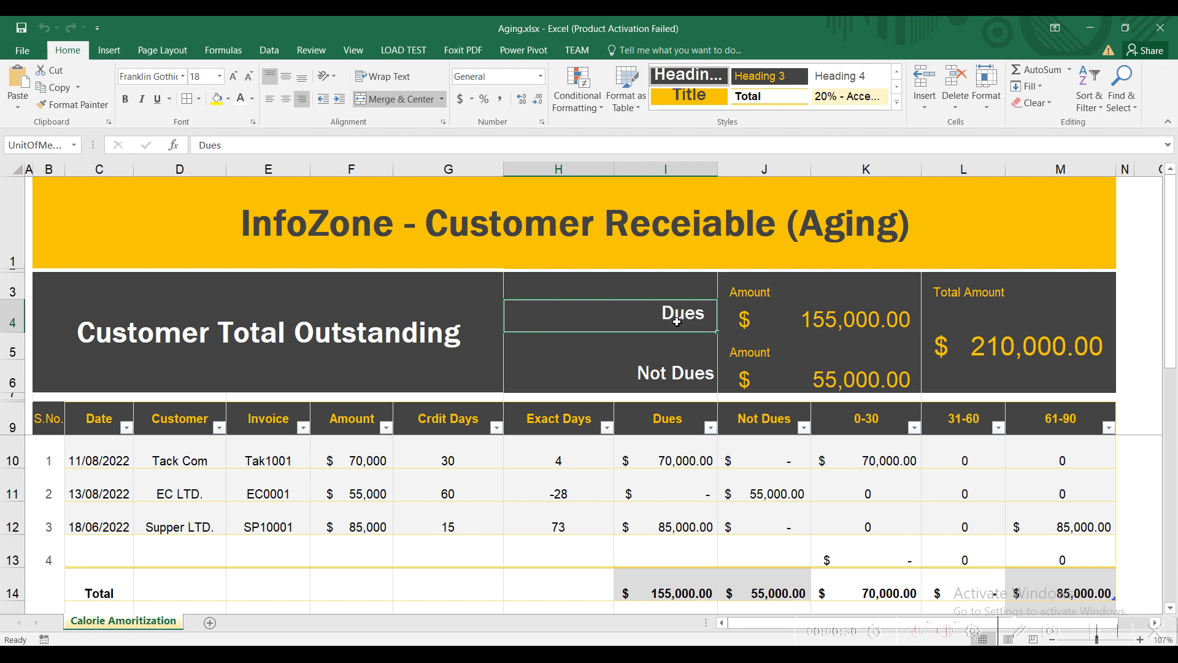
left_click(677, 359)
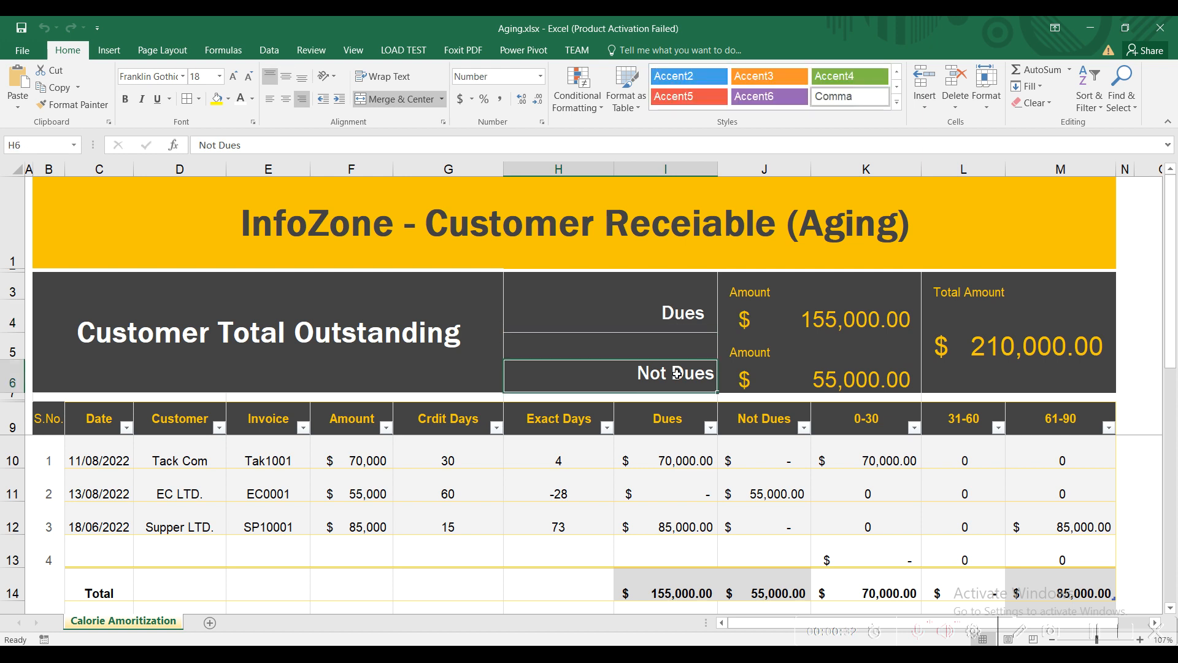
left_click(686, 323)
left_click(799, 325)
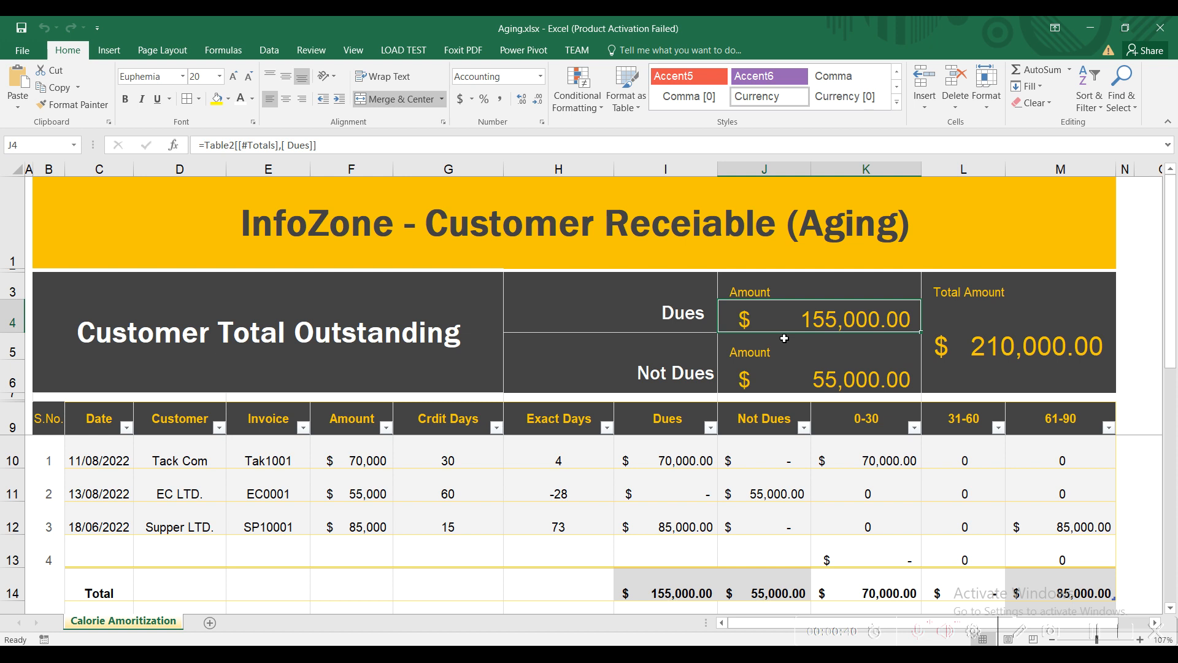
left_click(681, 366)
left_click(824, 383)
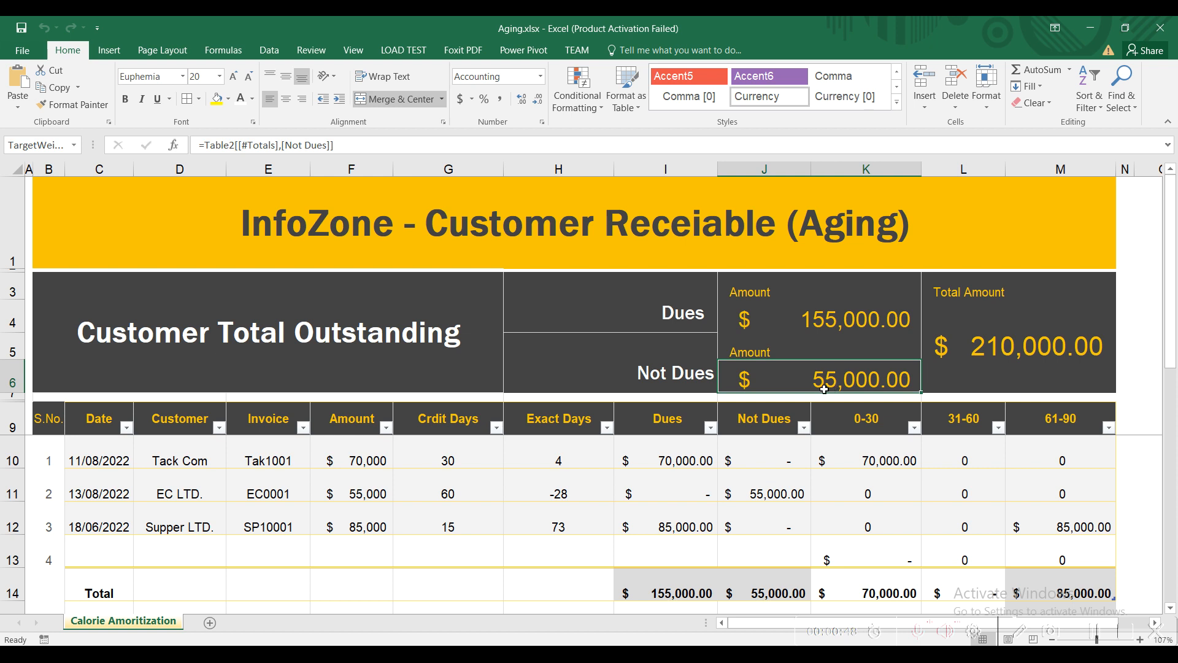
left_click(984, 351)
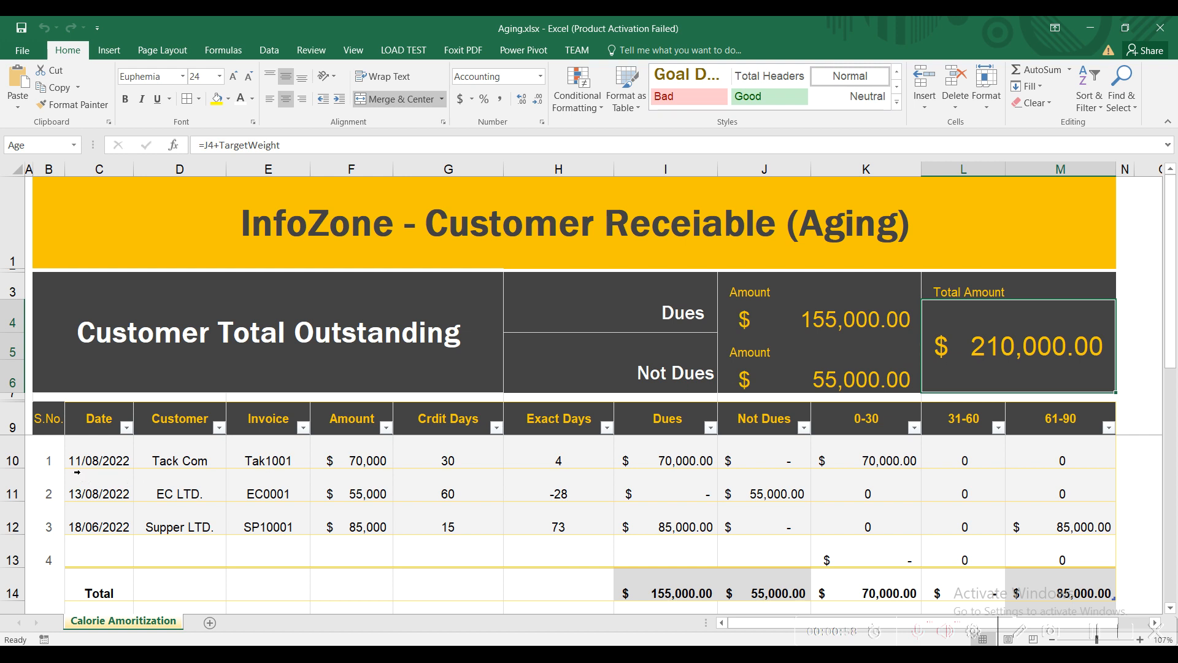
Review the invoice entries in rows 10 to 12 across the Date, Customer, Invoice and Amount columns.
left_click(53, 456)
left_click(93, 458)
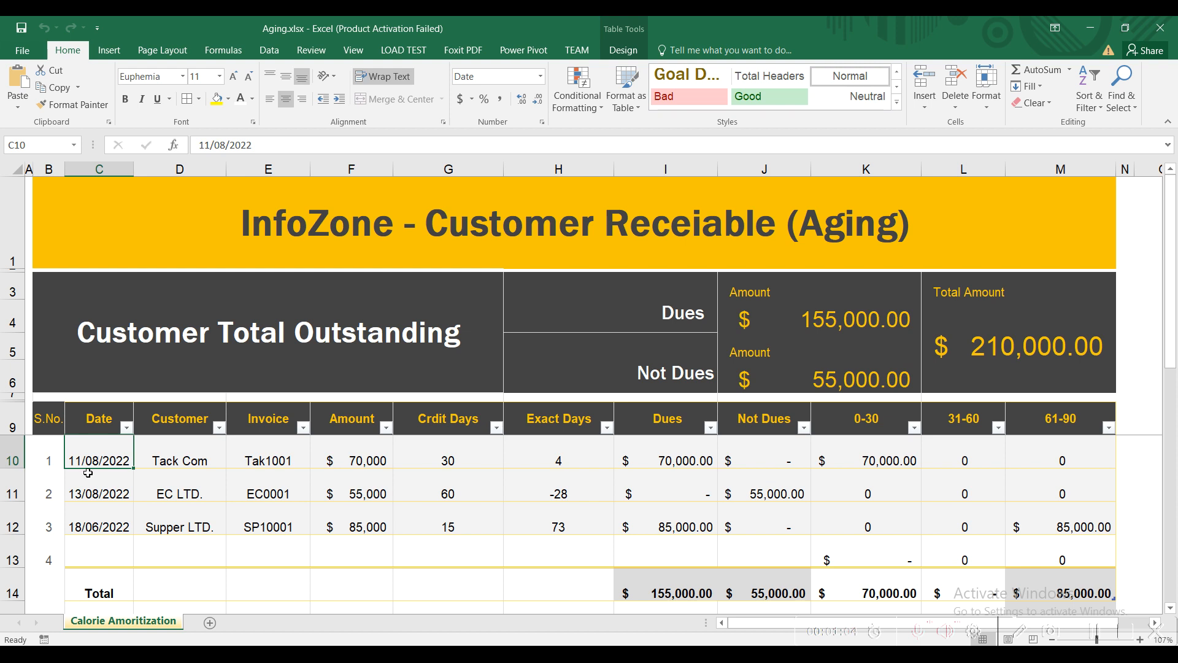
left_click(167, 465)
left_click_drag(168, 465, 166, 523)
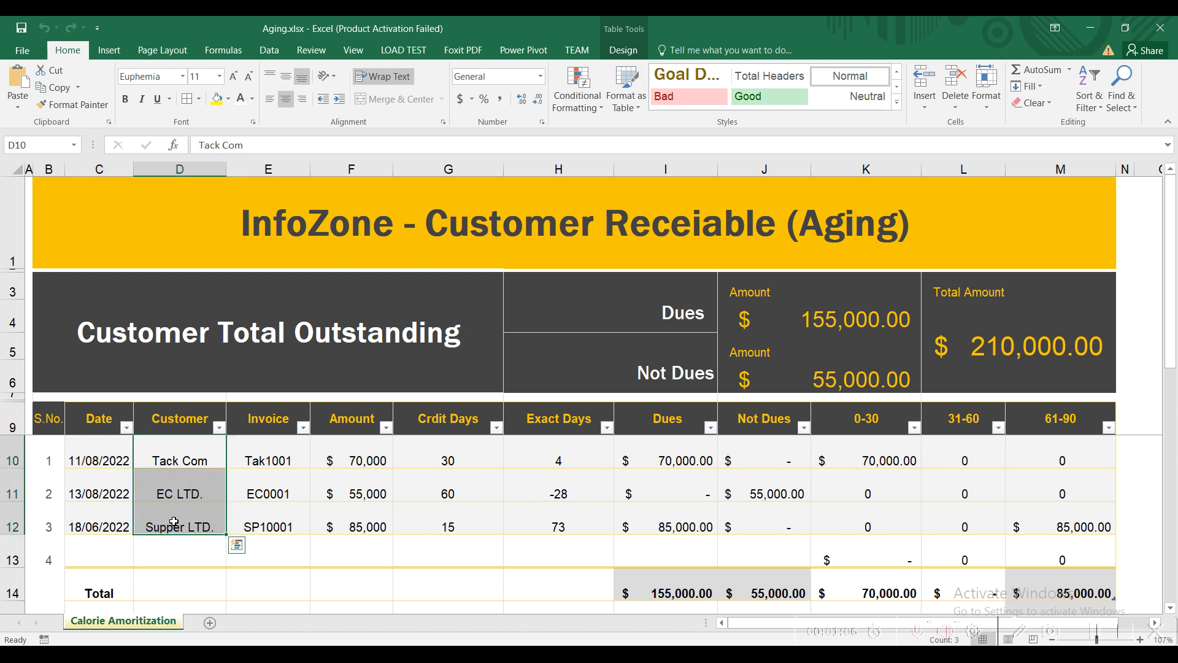
left_click_drag(263, 459, 281, 512)
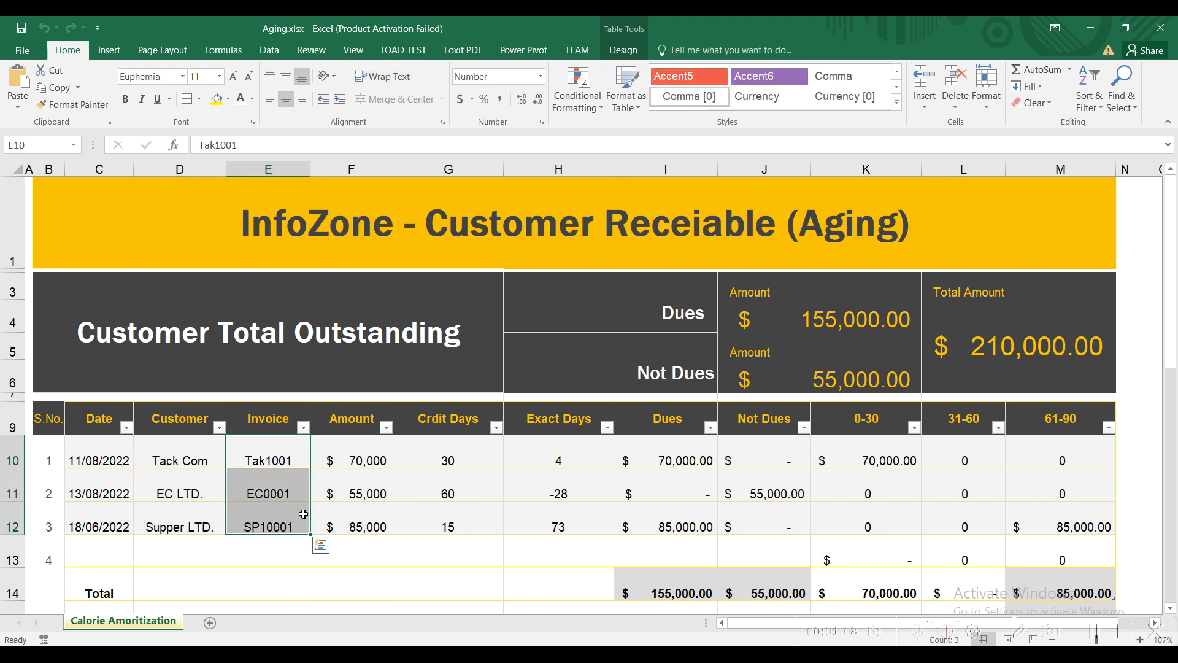
left_click(362, 462)
left_click_drag(363, 477, 362, 526)
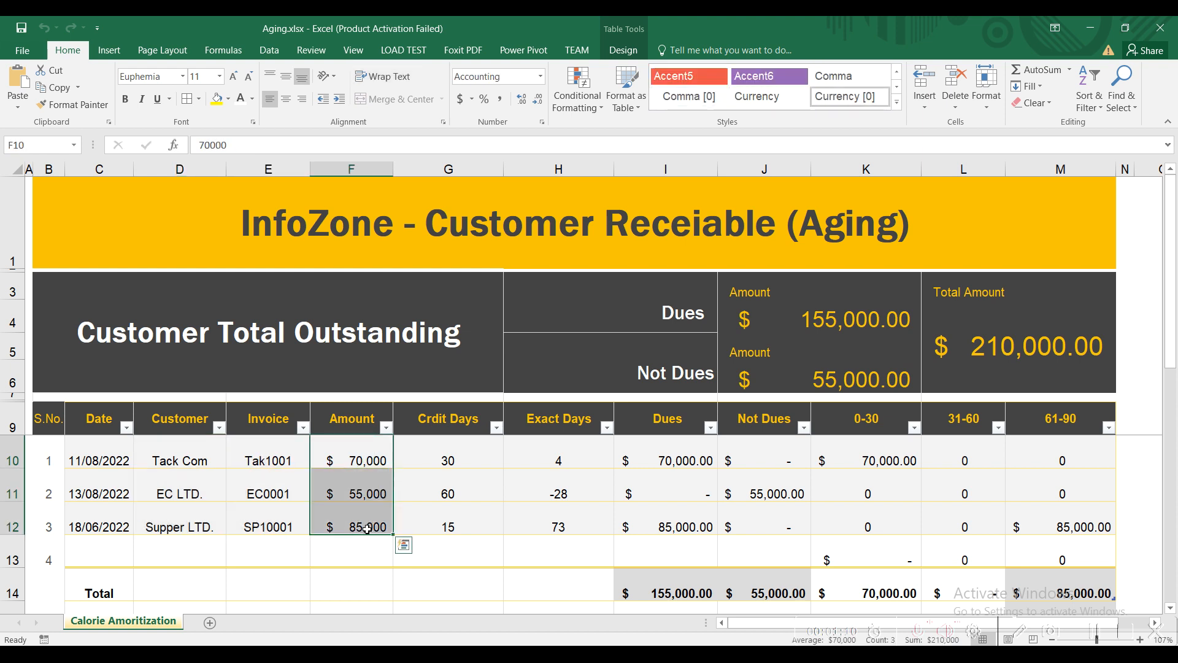
left_click(355, 464)
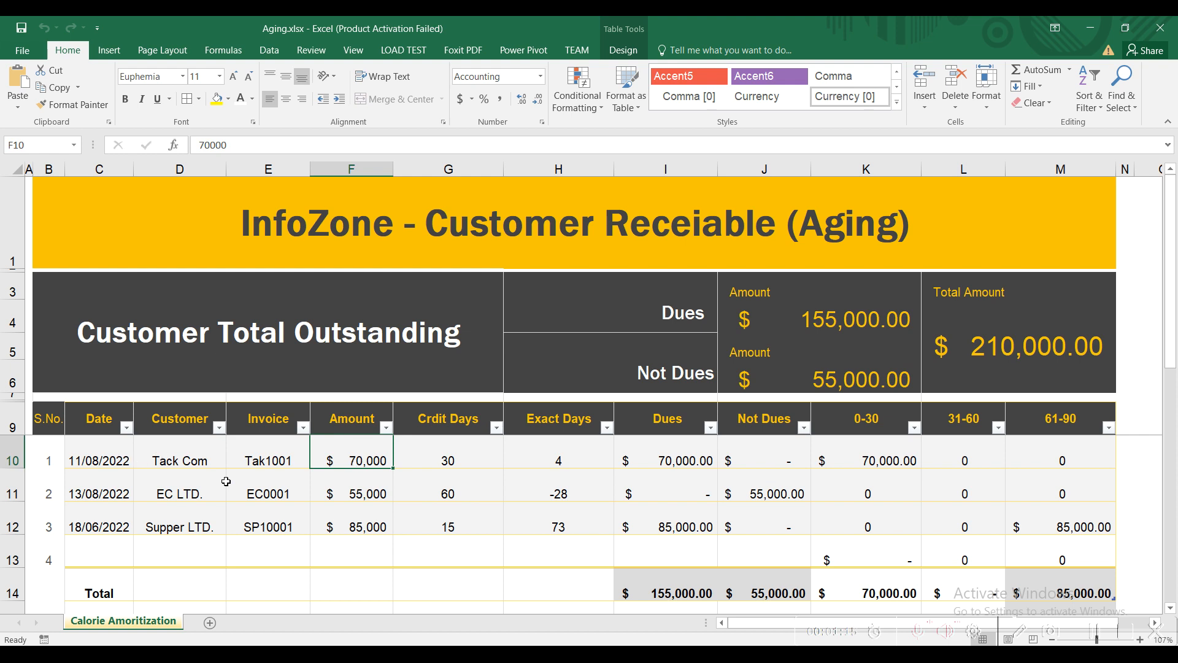
Examine how the Tack Com row derives Exact Days from its date and credit days, and how its Dues amount is calculated.
left_click(433, 463)
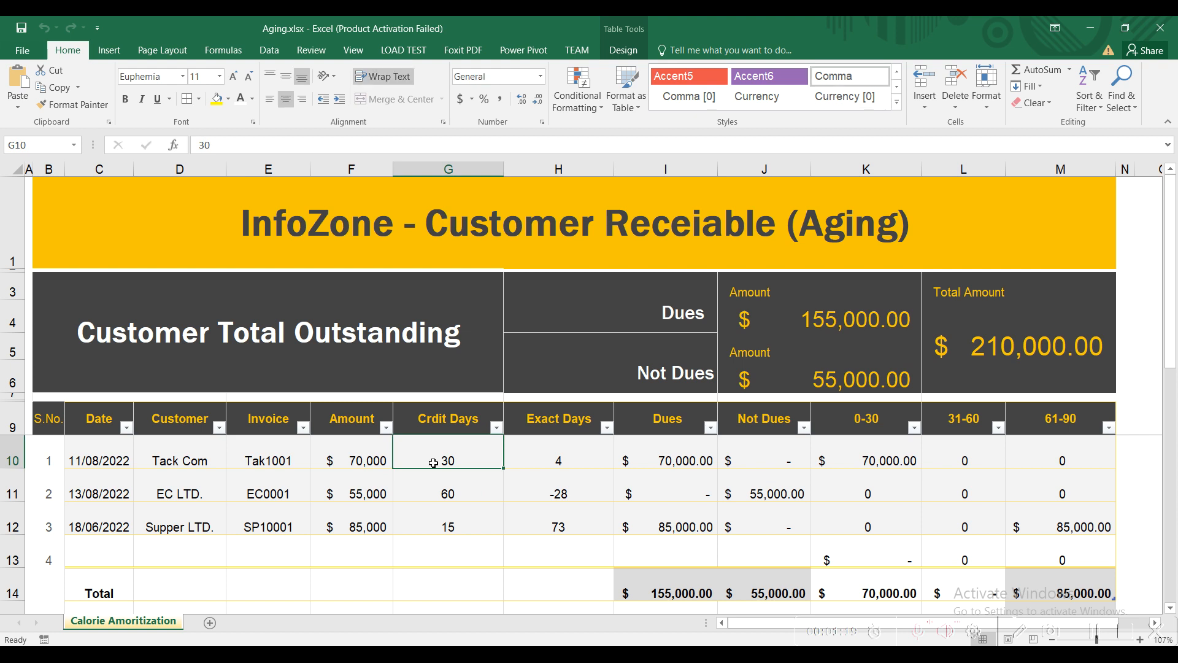
left_click(77, 466)
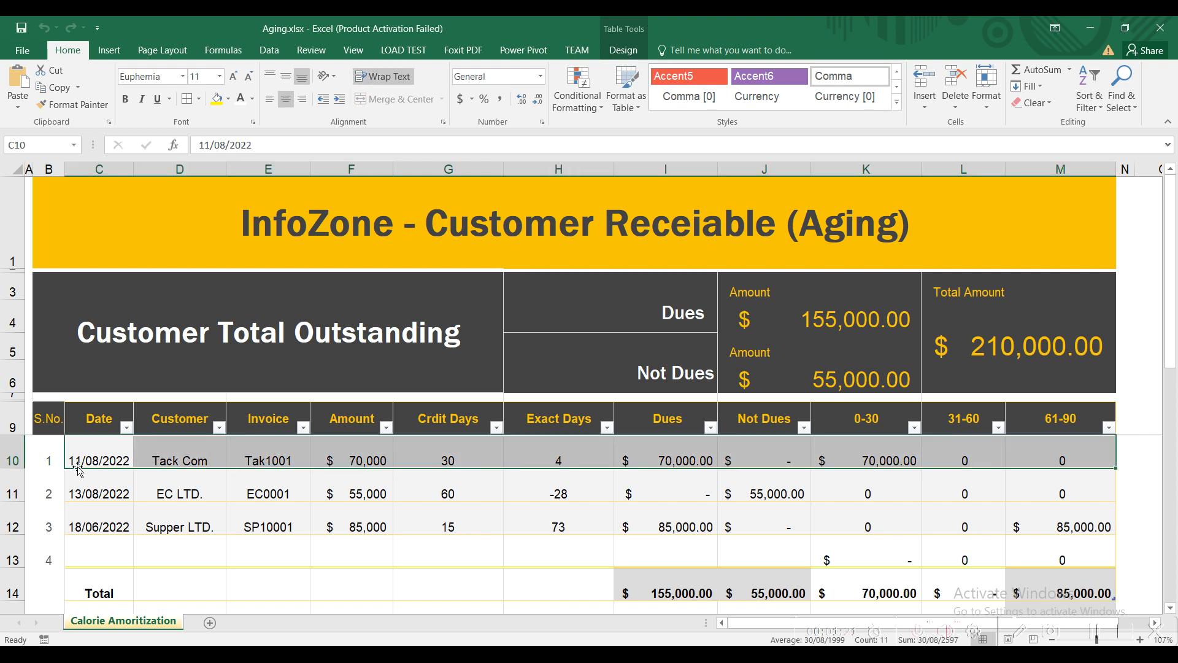
left_click(96, 457)
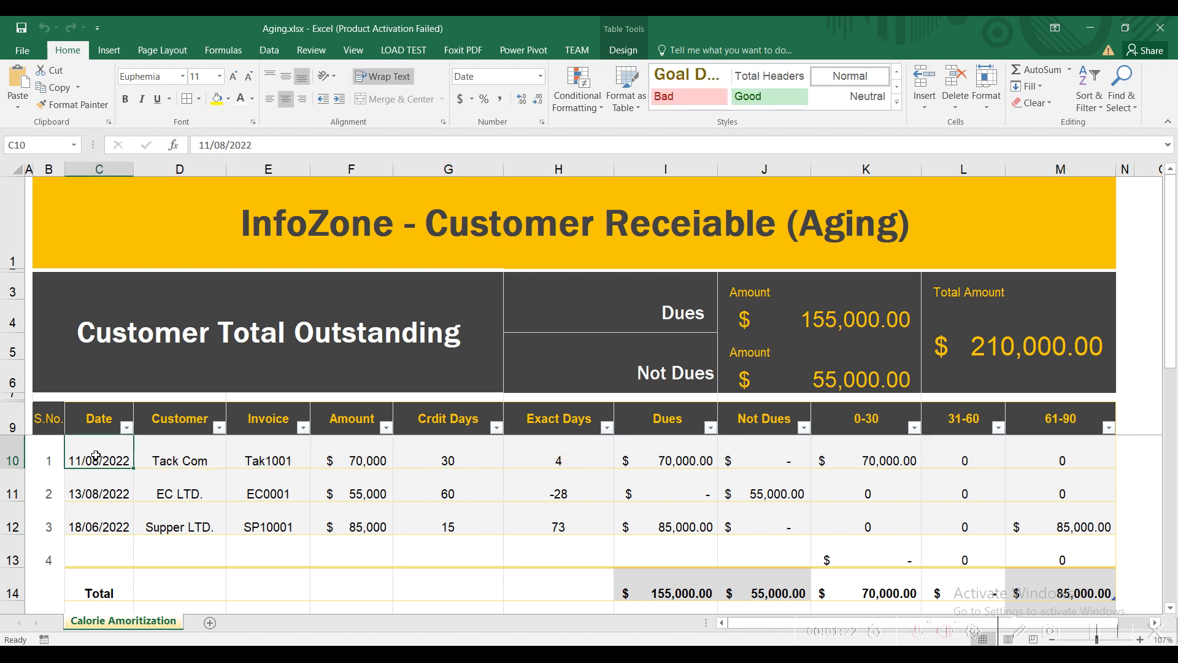
left_click(462, 455)
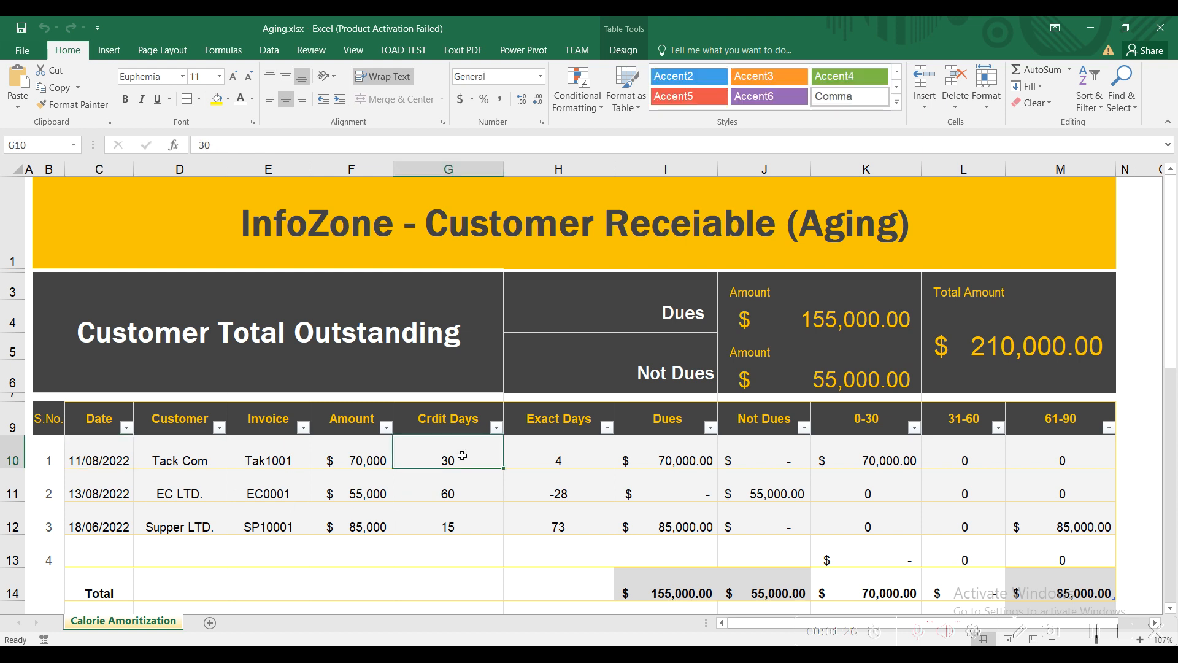
left_click(98, 453)
left_click(459, 465)
left_click(566, 457)
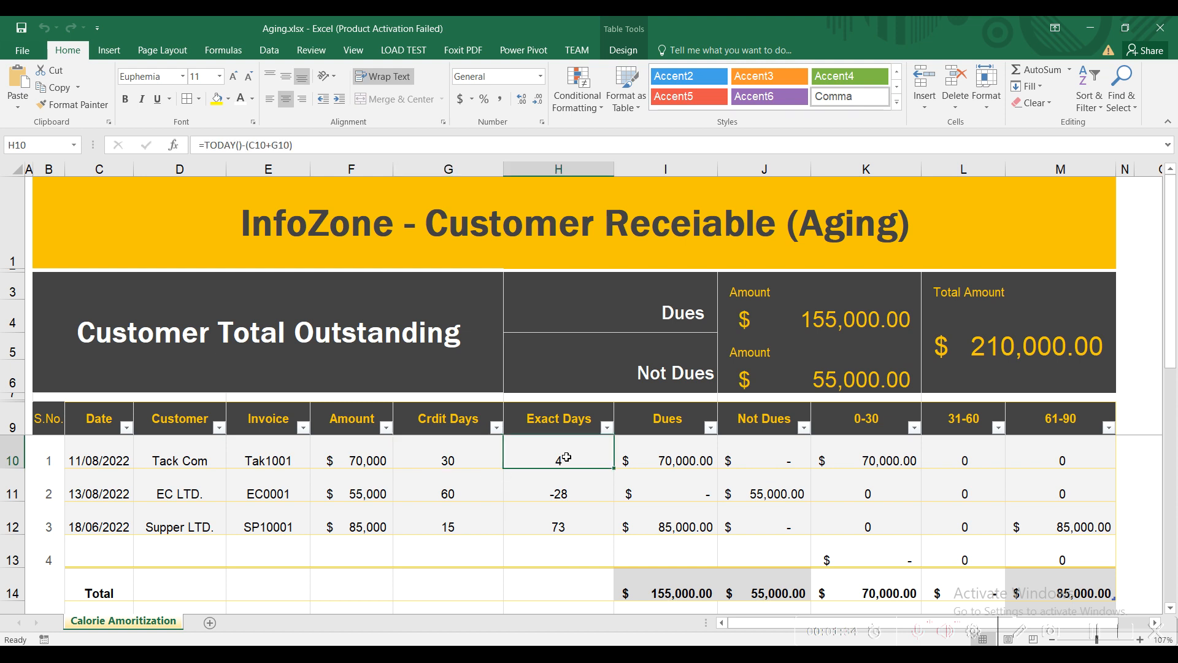
left_click(89, 464)
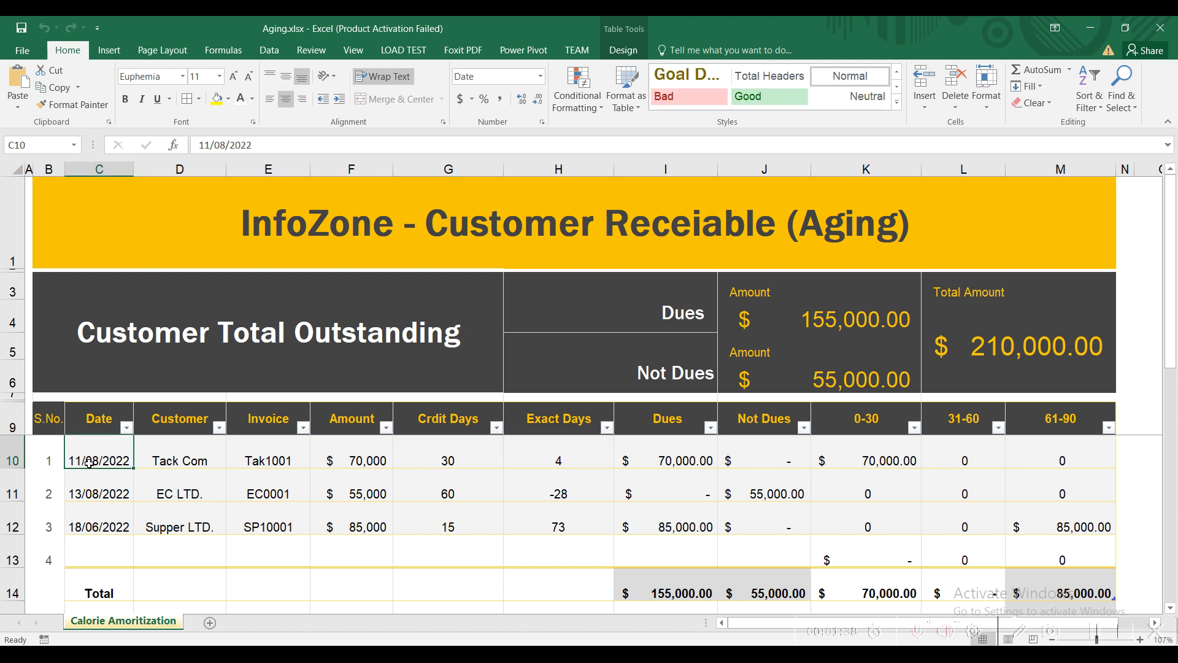
left_click(462, 457)
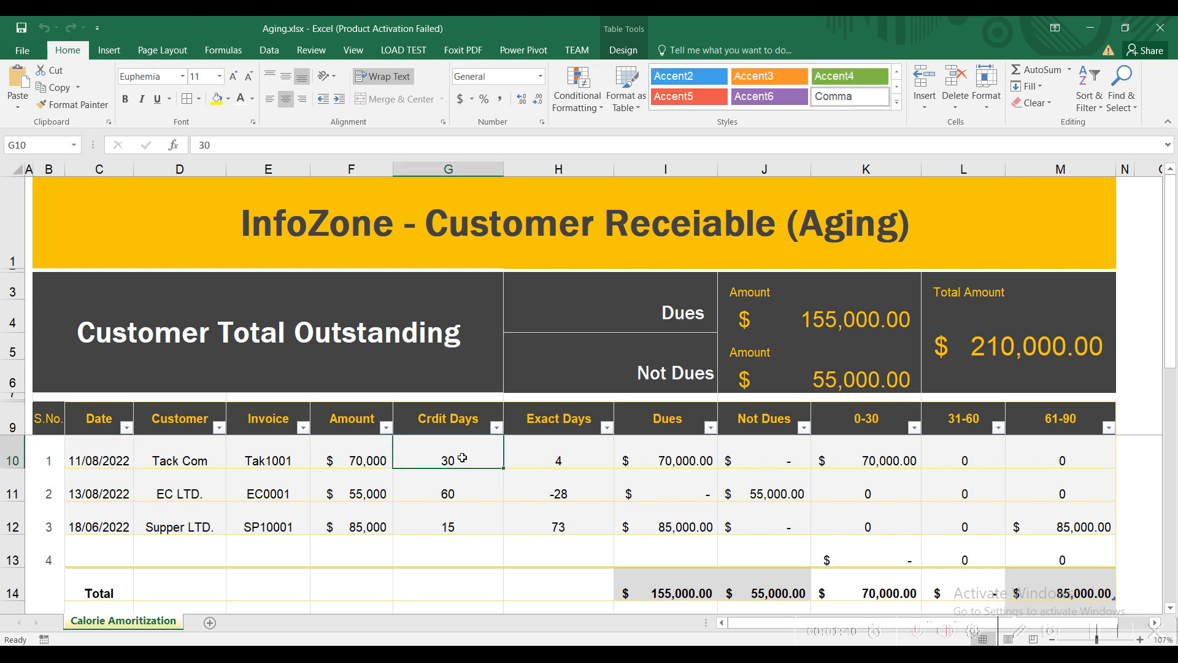
left_click(547, 463)
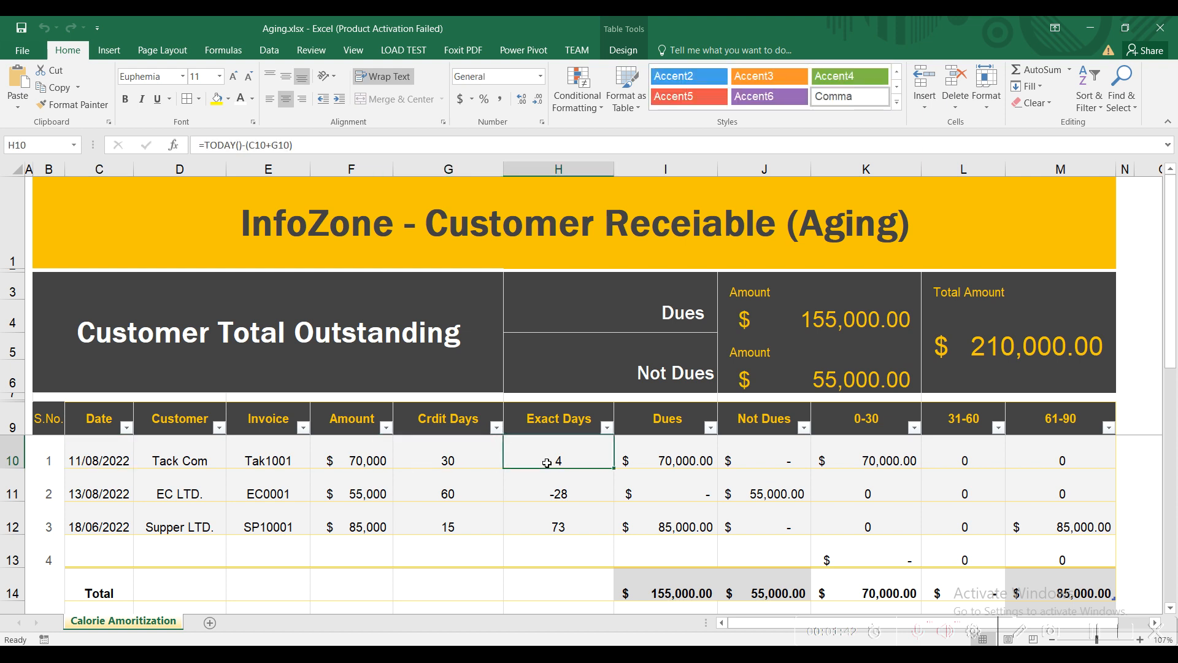
left_click(649, 464)
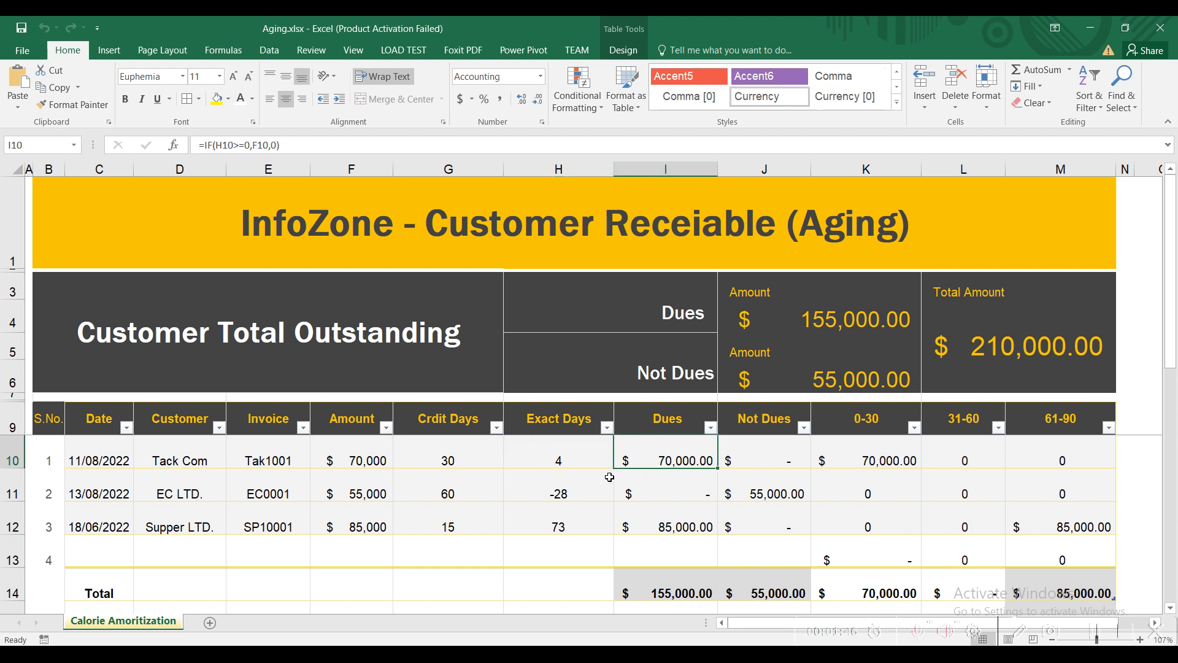
Examine the EC LTD. row's date, credit days and Exact Days formula, and how its Not Dues amount is calculated.
left_click(580, 500)
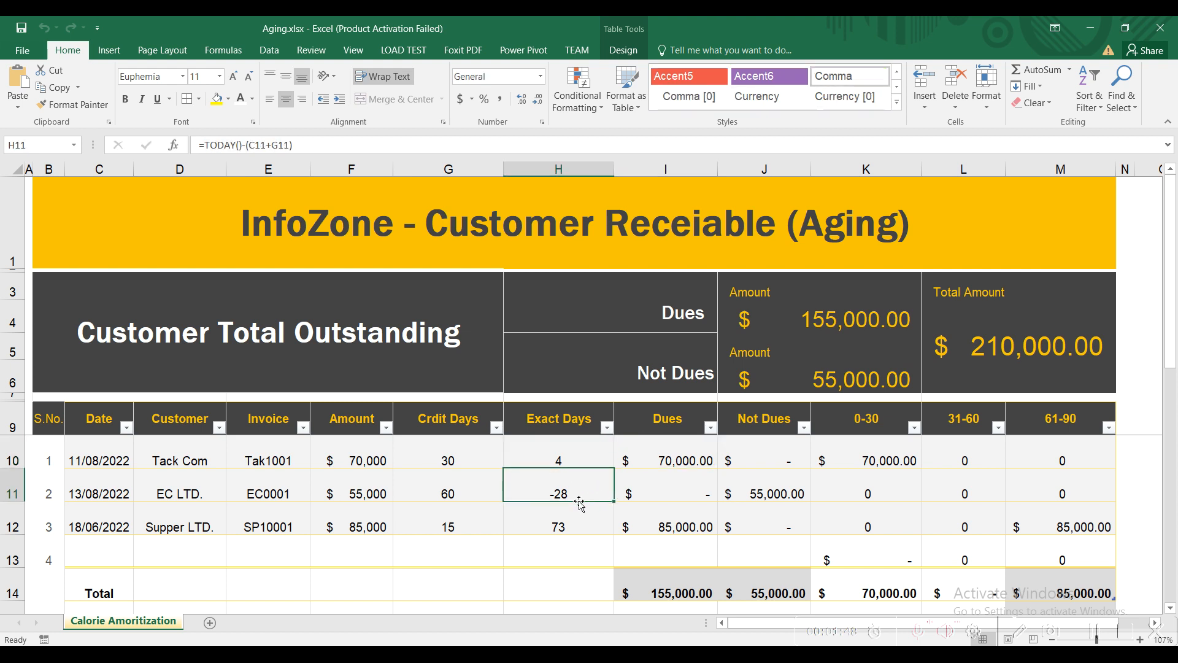
left_click(453, 495)
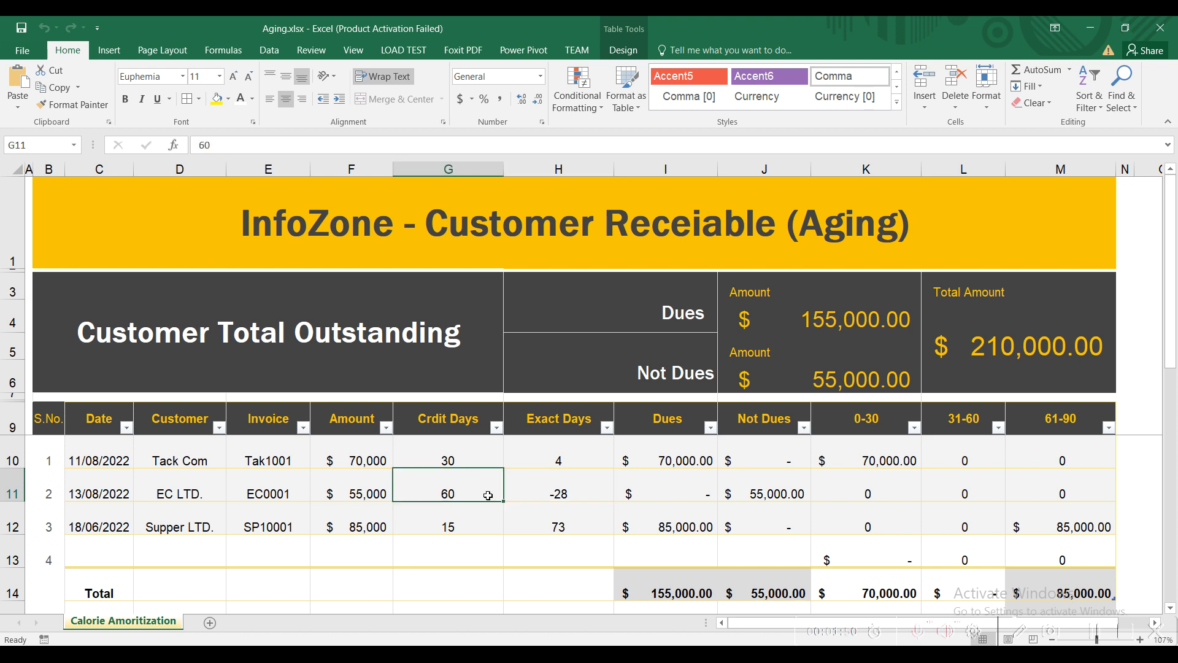
left_click(530, 496)
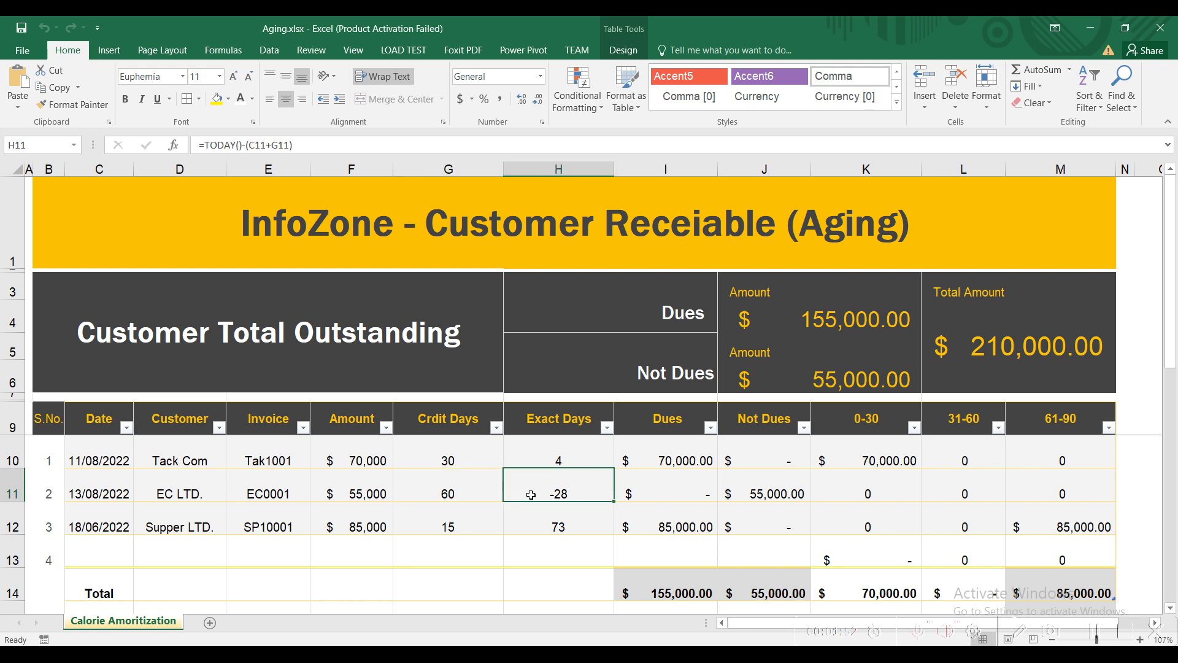
left_click(89, 493)
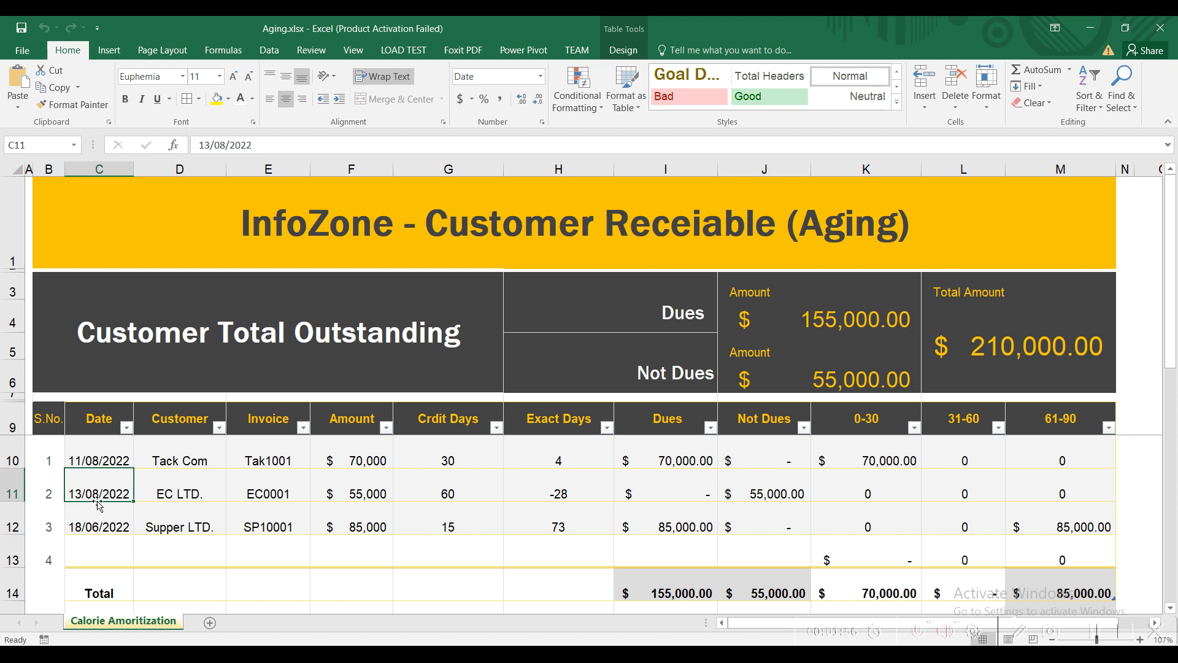
left_click(423, 494)
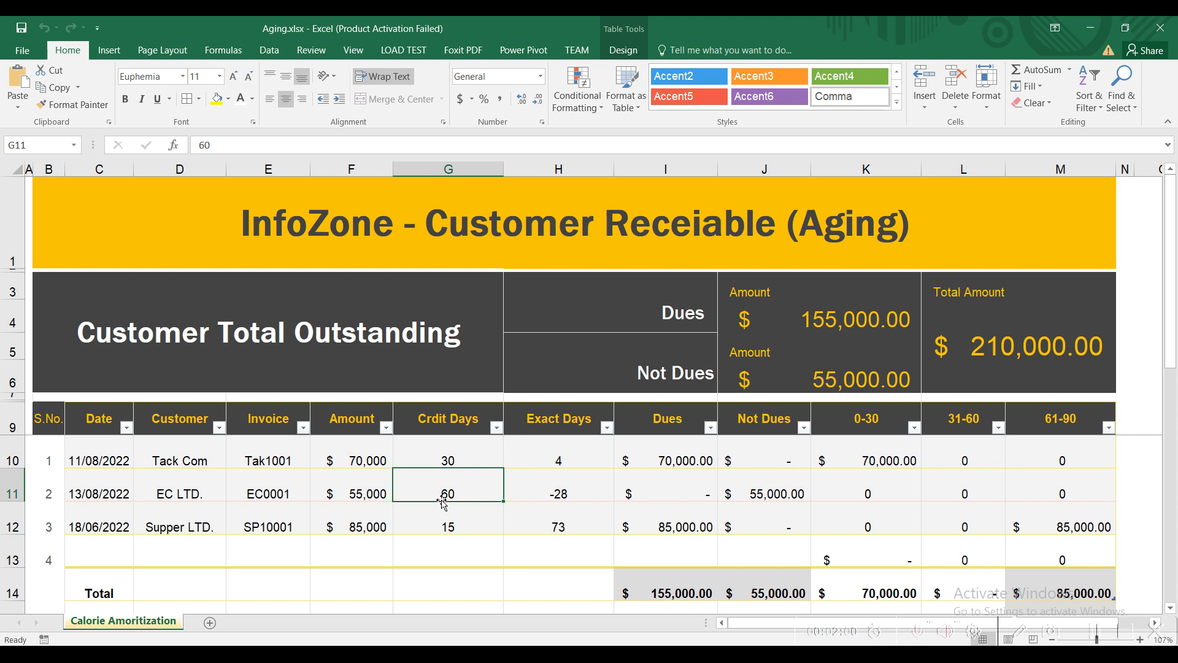
left_click(555, 494)
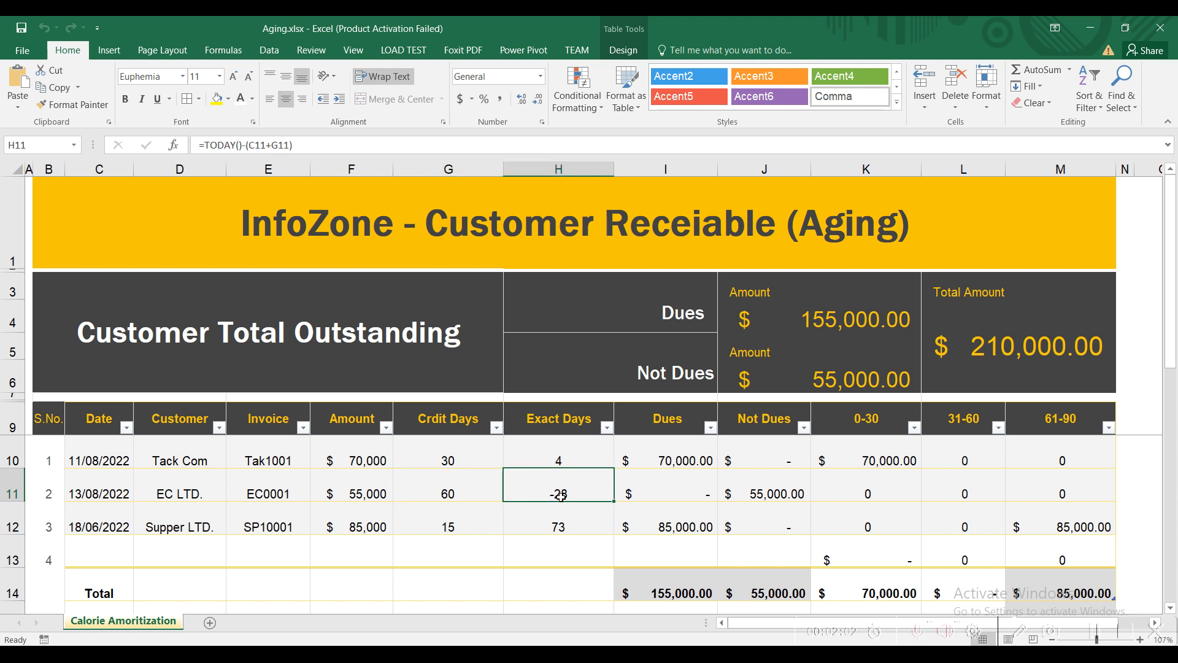
left_click(748, 493)
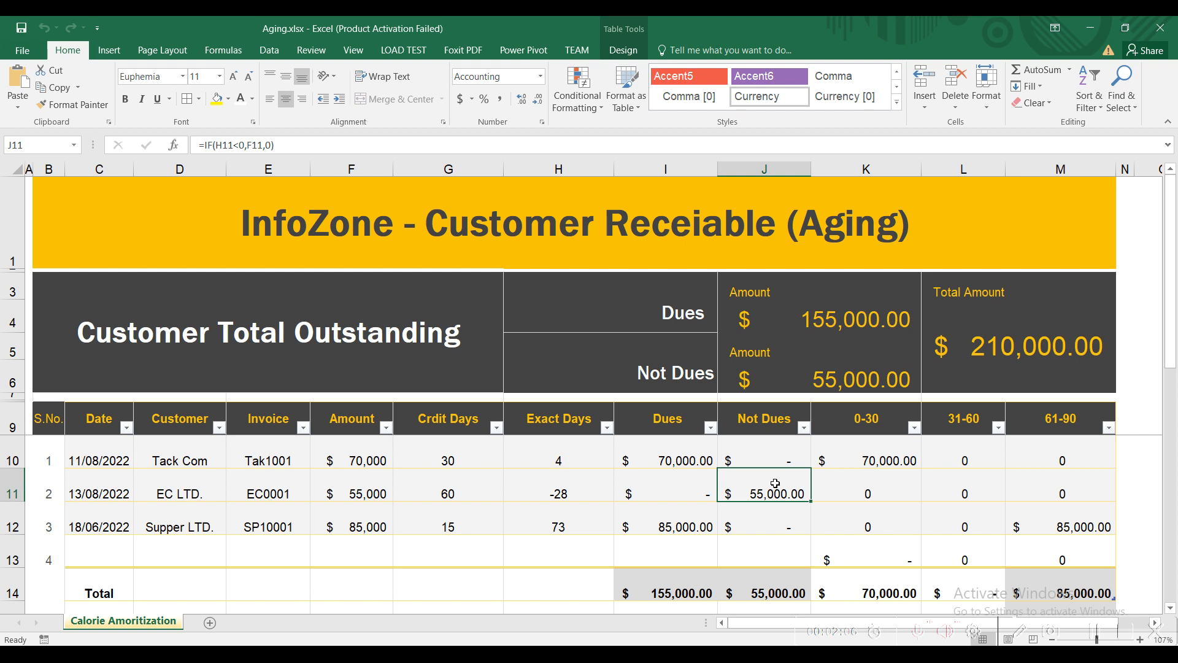
Inspect the Supper LTD. row's Exact Days, Dues and aging bucket formulas, plus the Total row's Dues and Not Dues cells.
left_click(554, 528)
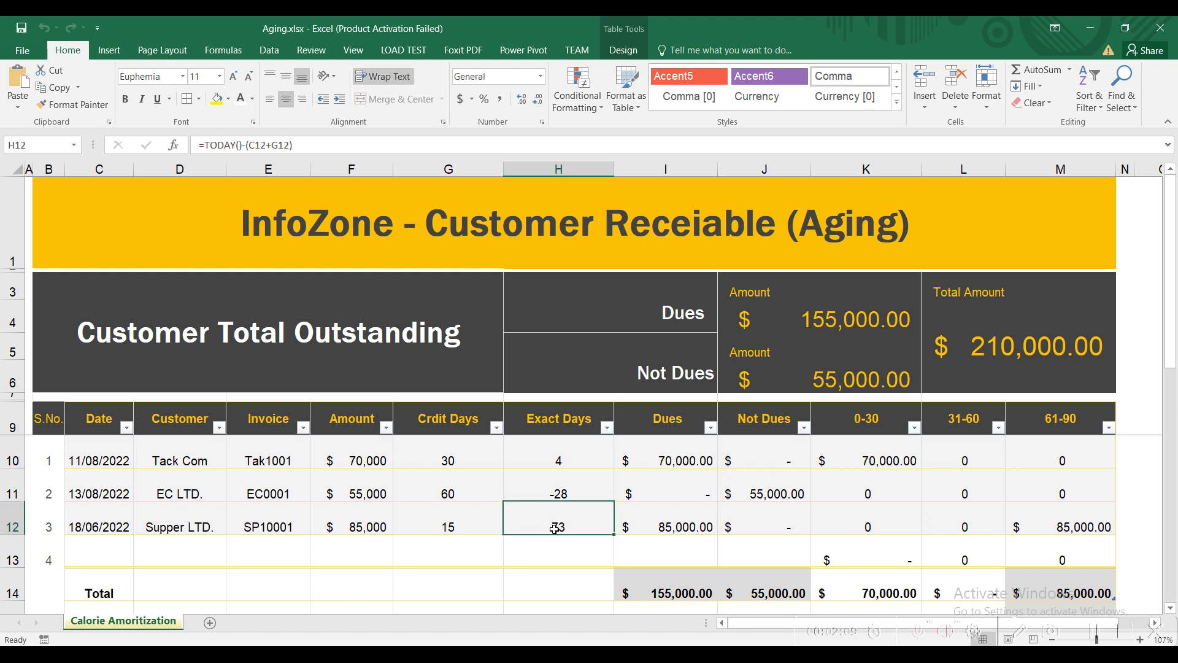
left_click(666, 525)
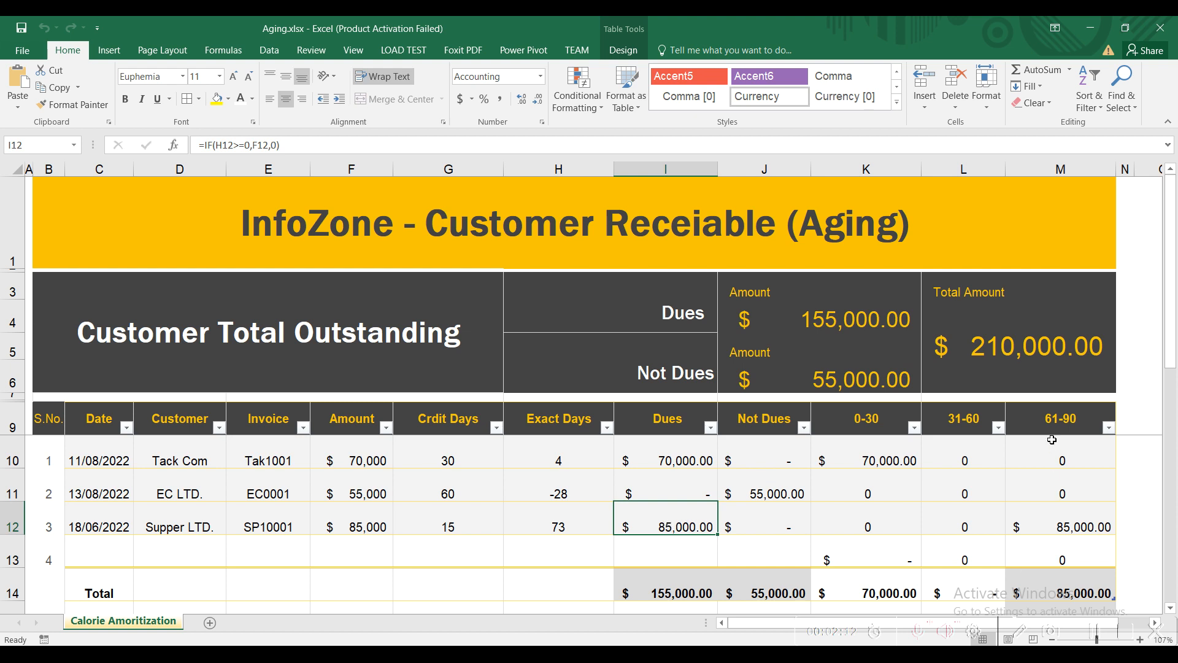
left_click(1085, 526)
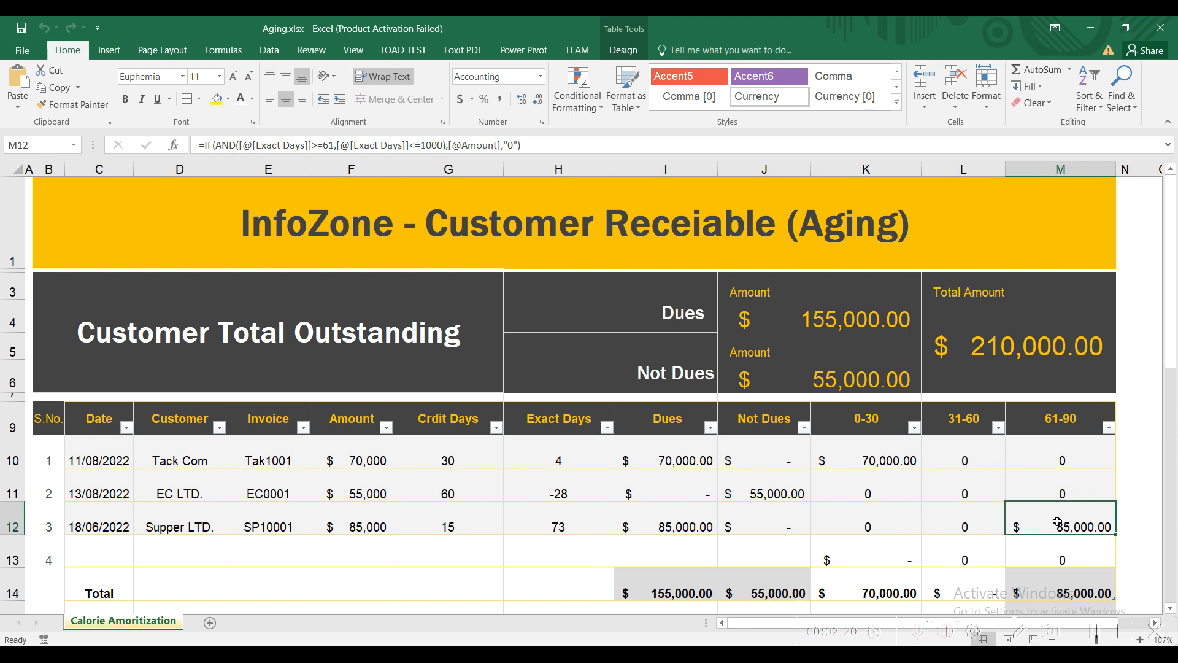
left_click(964, 529)
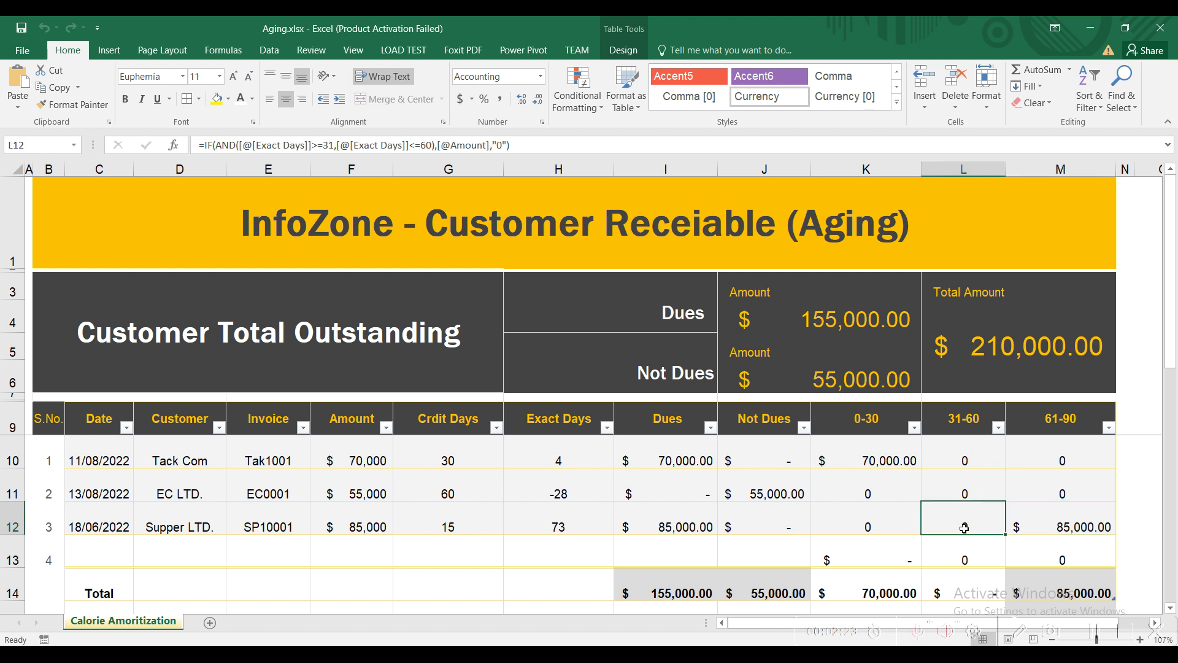
left_click(854, 527)
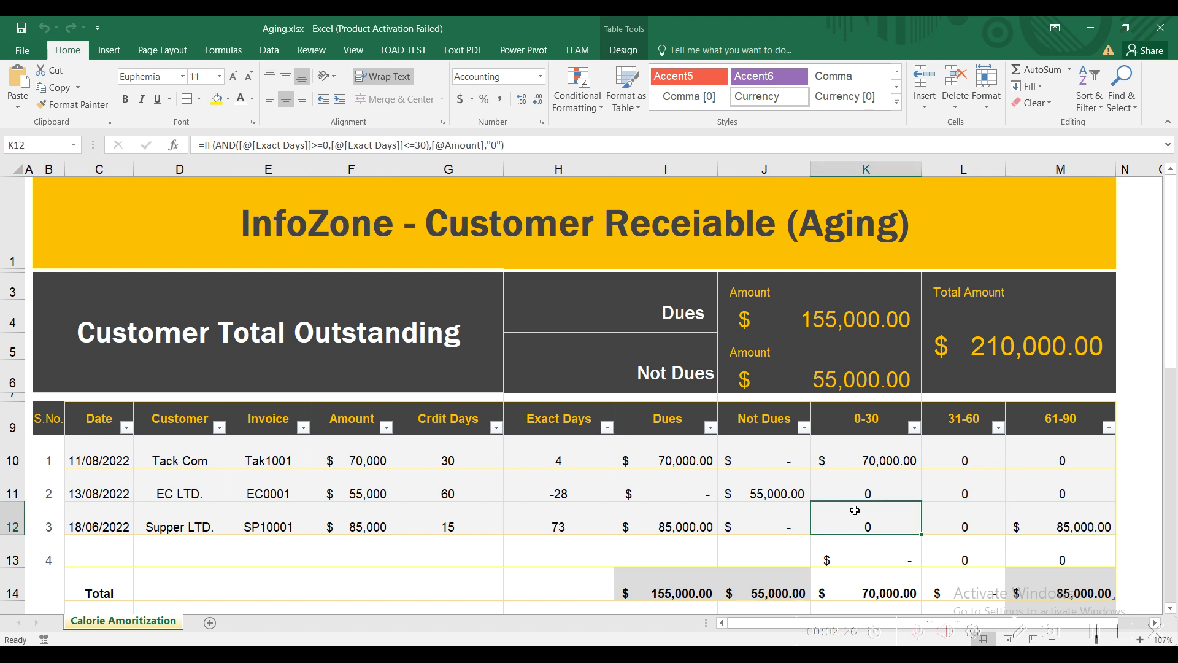
left_click(667, 586)
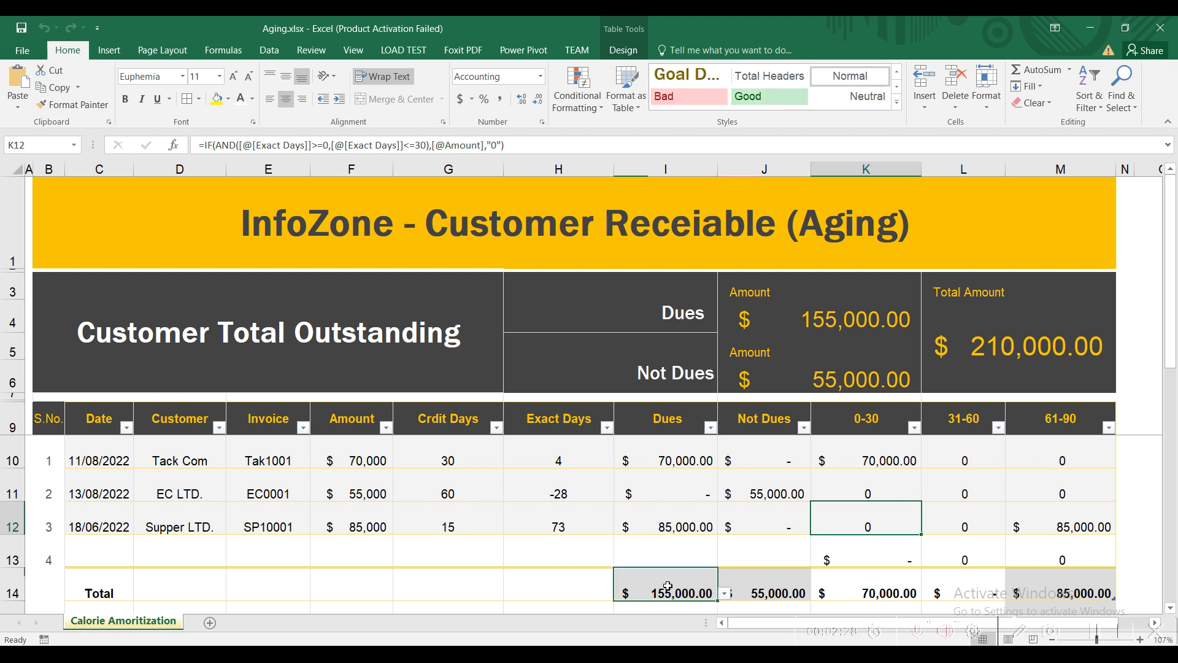
left_click(763, 593)
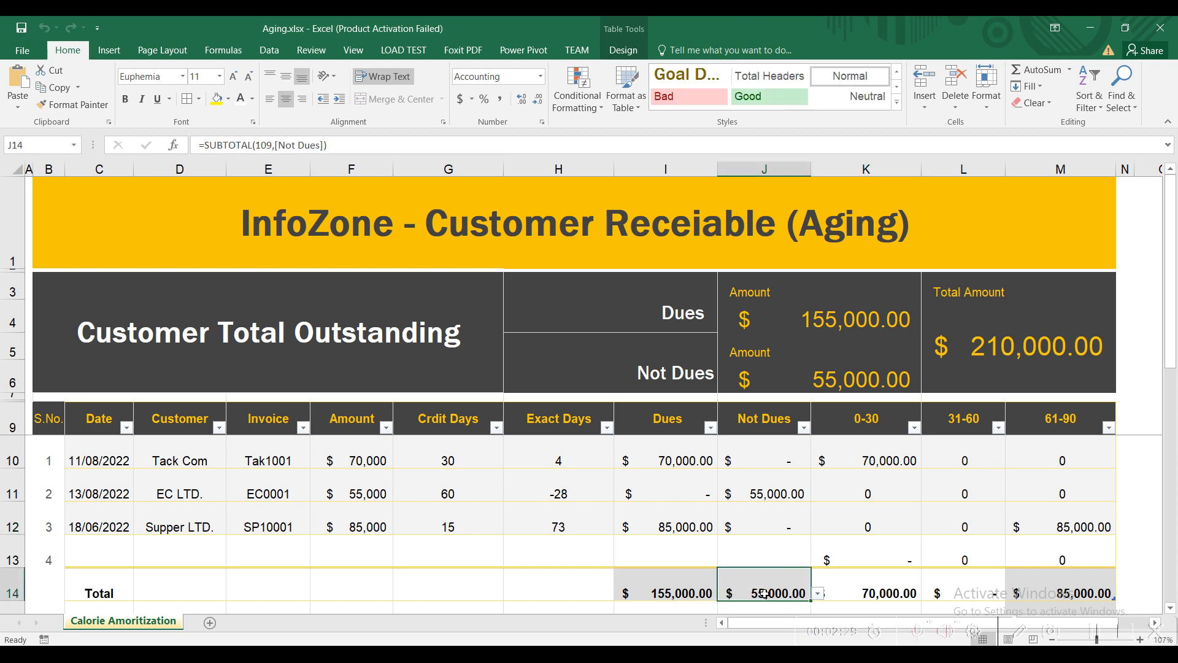
Inspect the Total row's formulas for the 0-30, 31-60 and 61-90 aging buckets.
left_click(891, 586)
left_click(958, 586)
left_click(1059, 594)
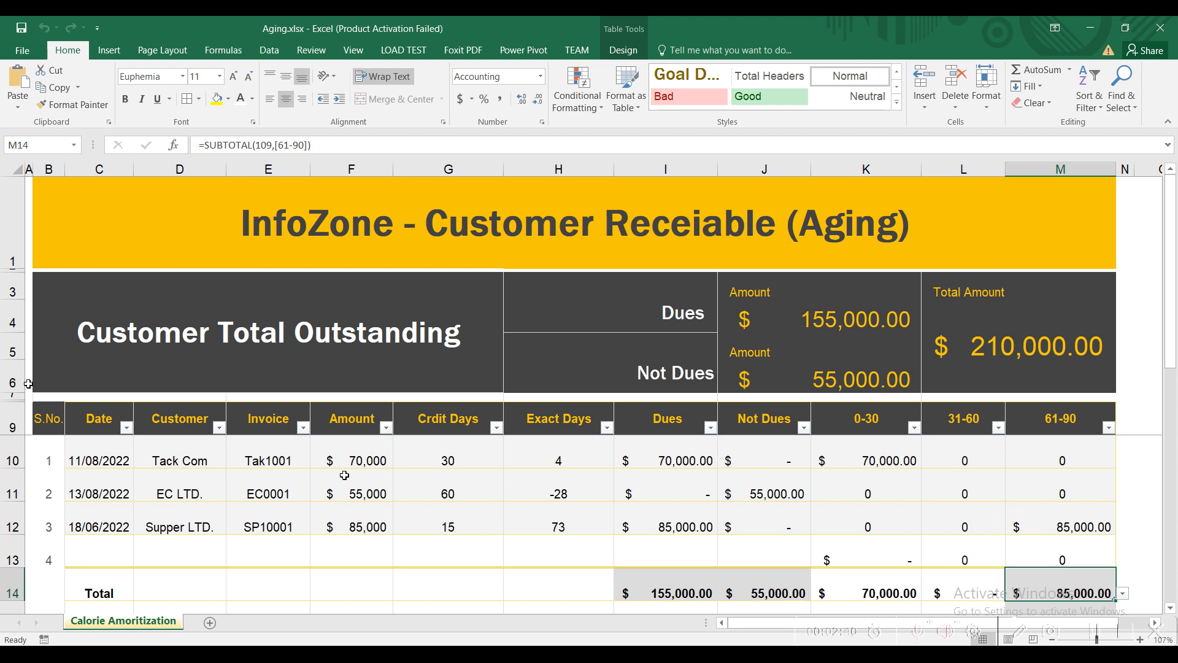
Copy the header row B9:M9, from S.No. to 61-90, and paste it as values at B9 of a new sheet.
left_click(45, 423)
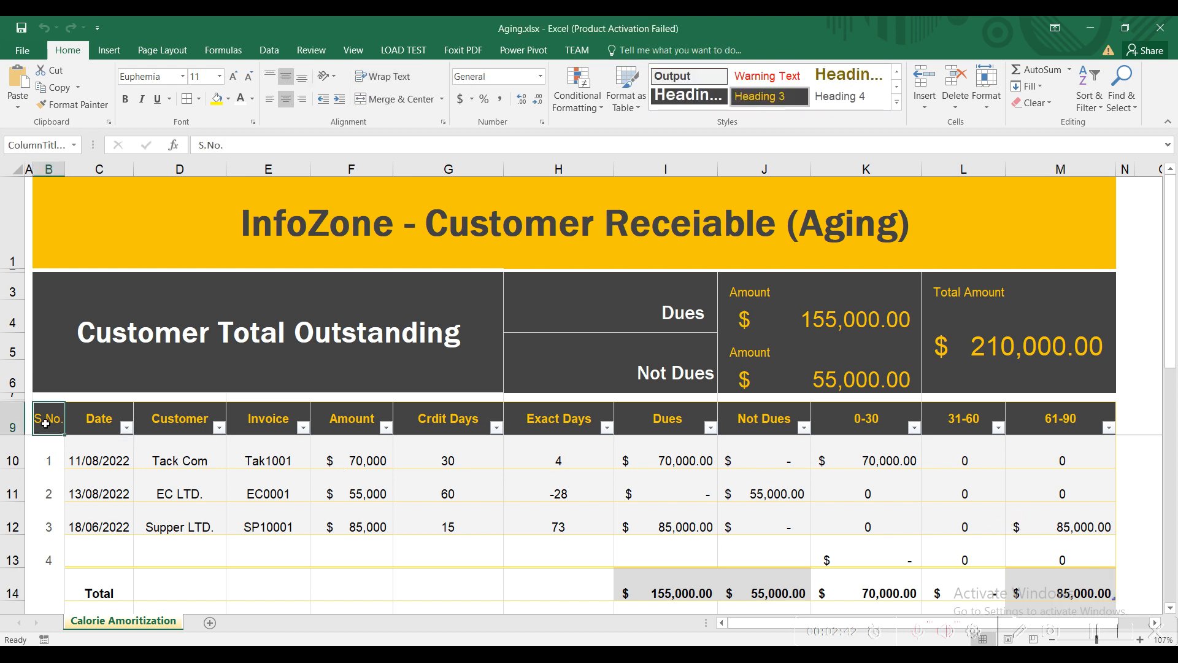
left_click_drag(45, 424, 1037, 417)
key("ctrl+c")
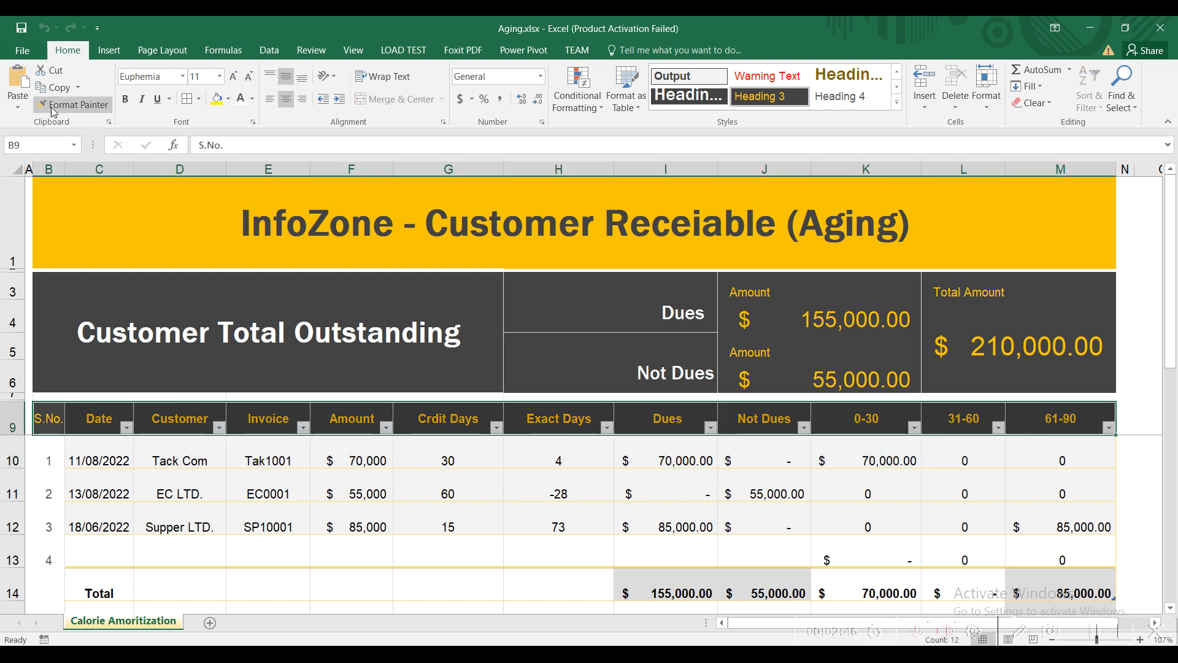
left_click(59, 89)
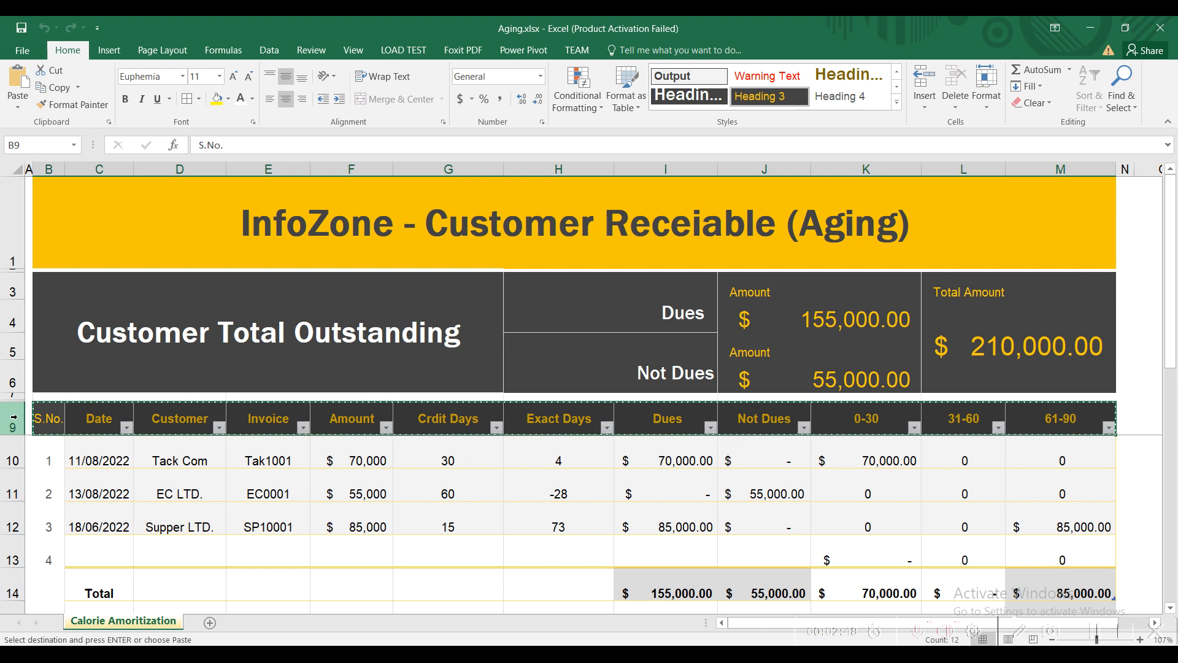
left_click(209, 622)
left_click(113, 296)
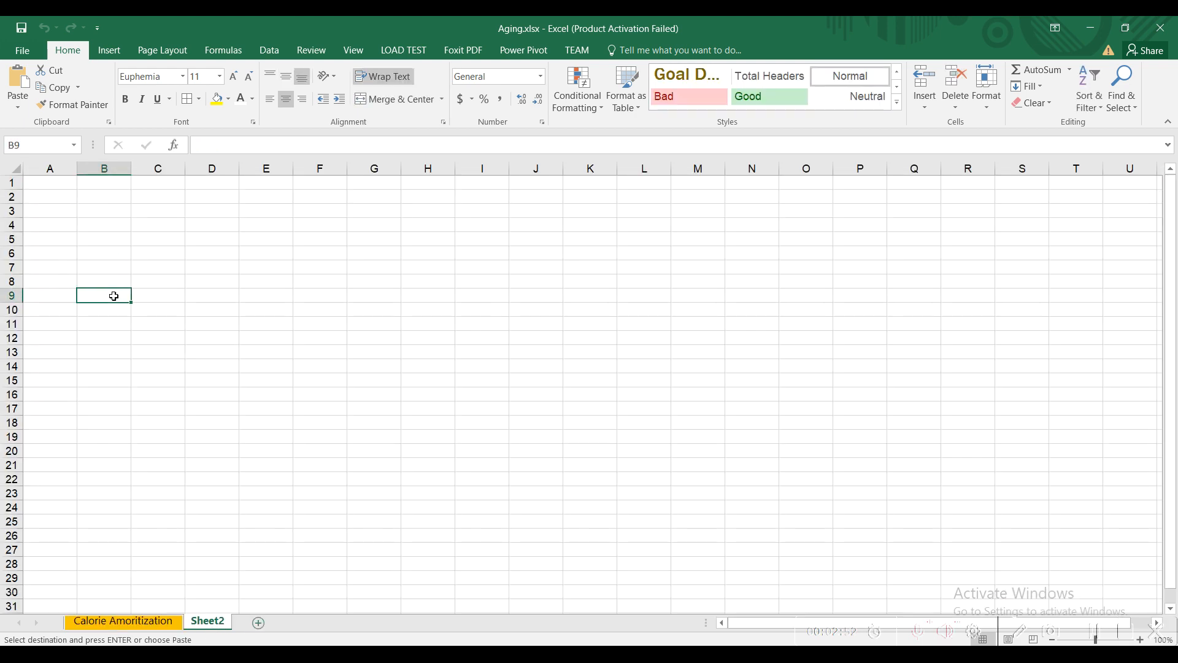
left_click(17, 107)
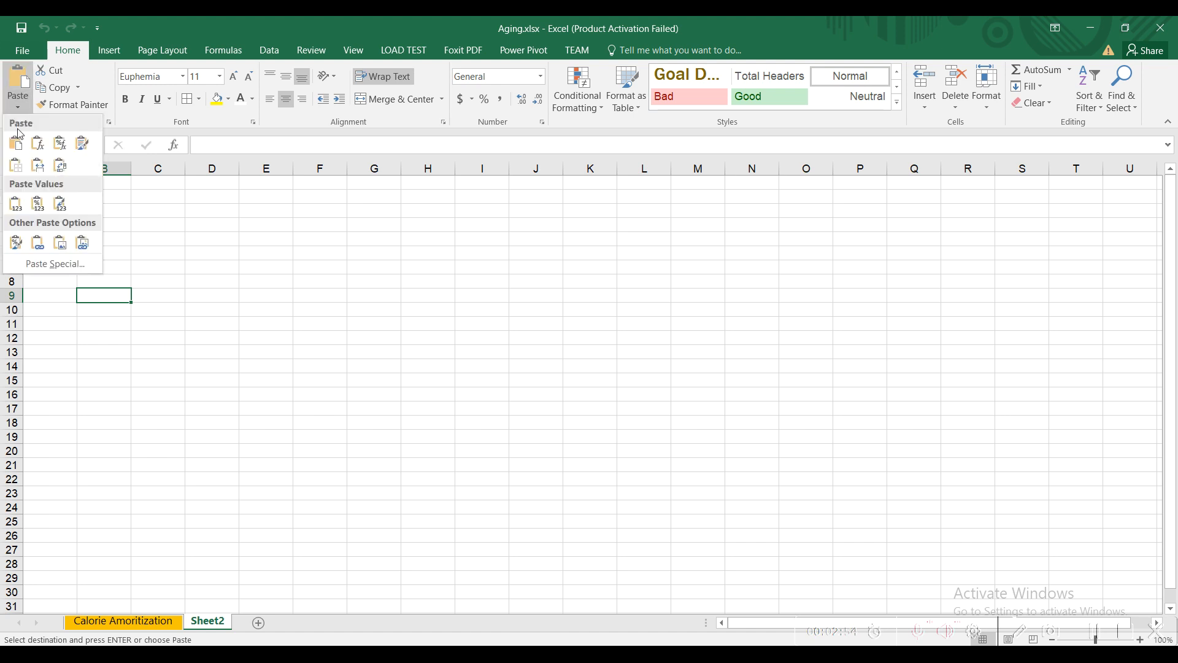
left_click(22, 205)
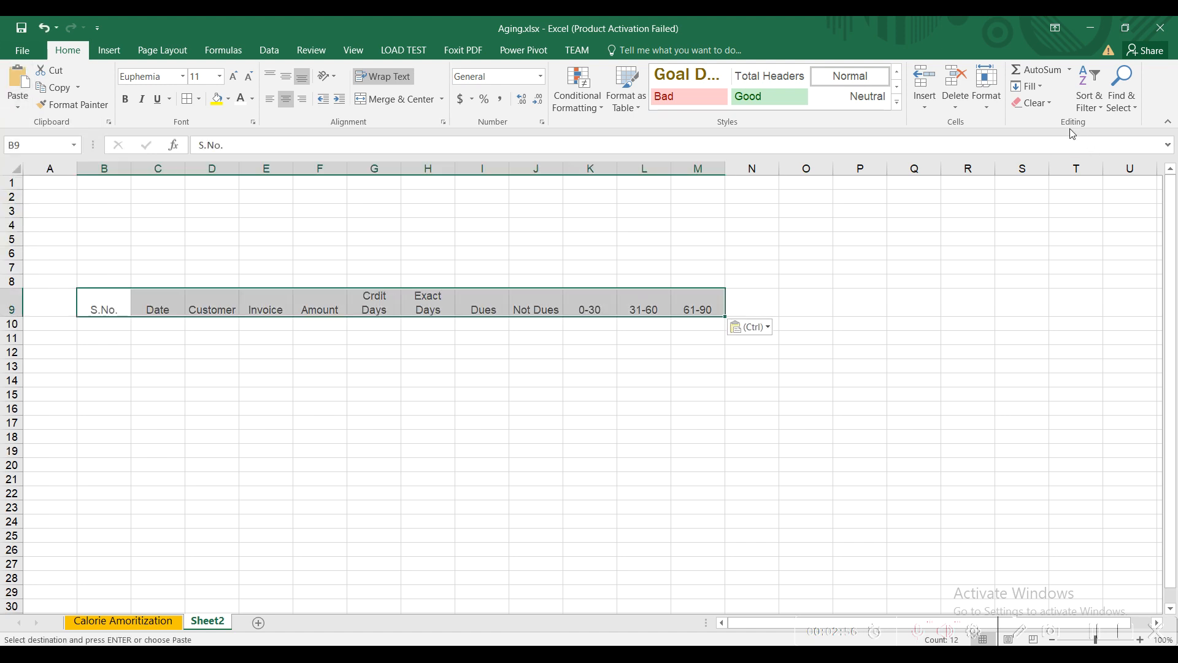
Set the column width of the pasted header columns B to M to 15.
left_click(986, 89)
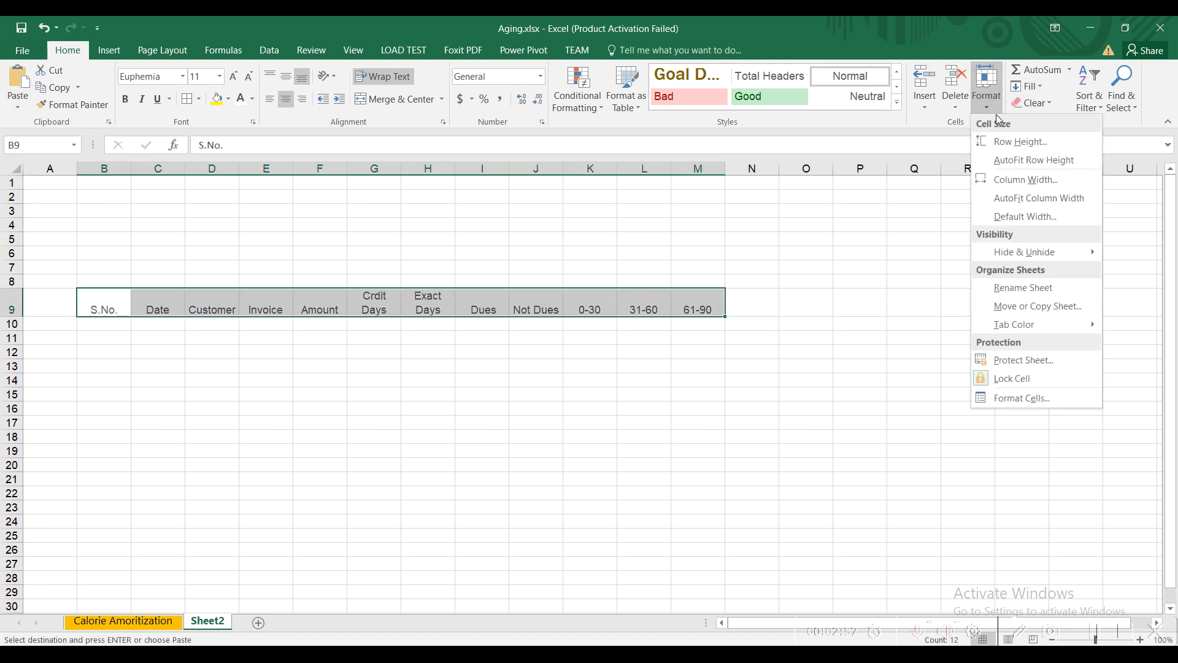
left_click(1004, 185)
type("15")
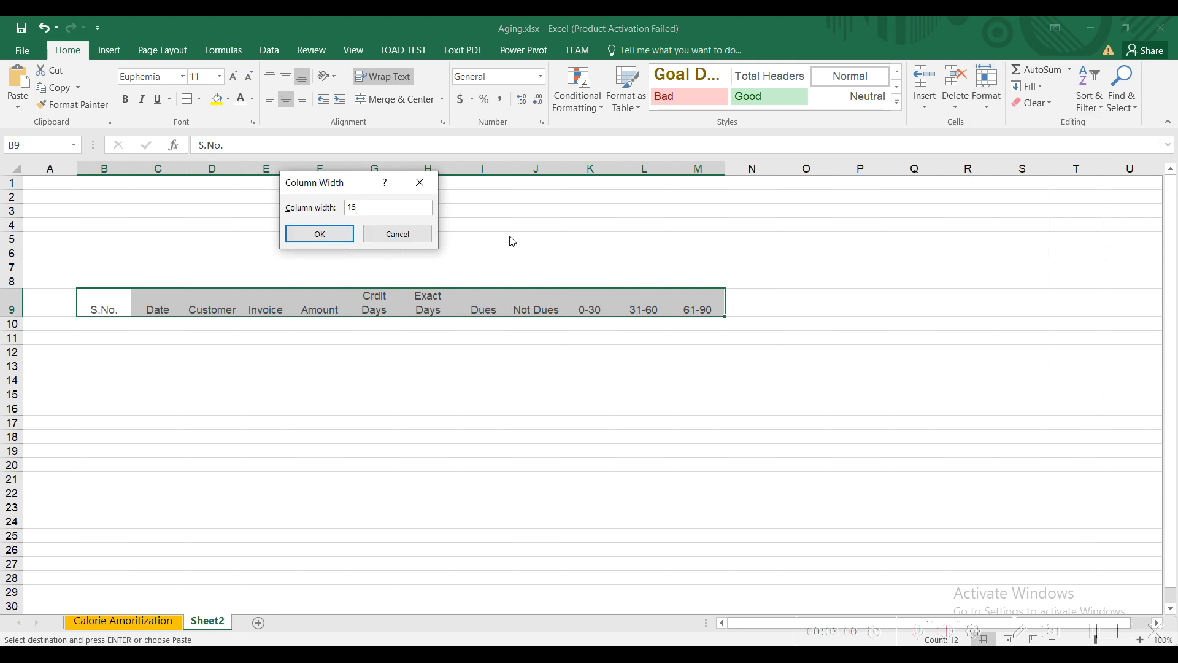
key("Return")
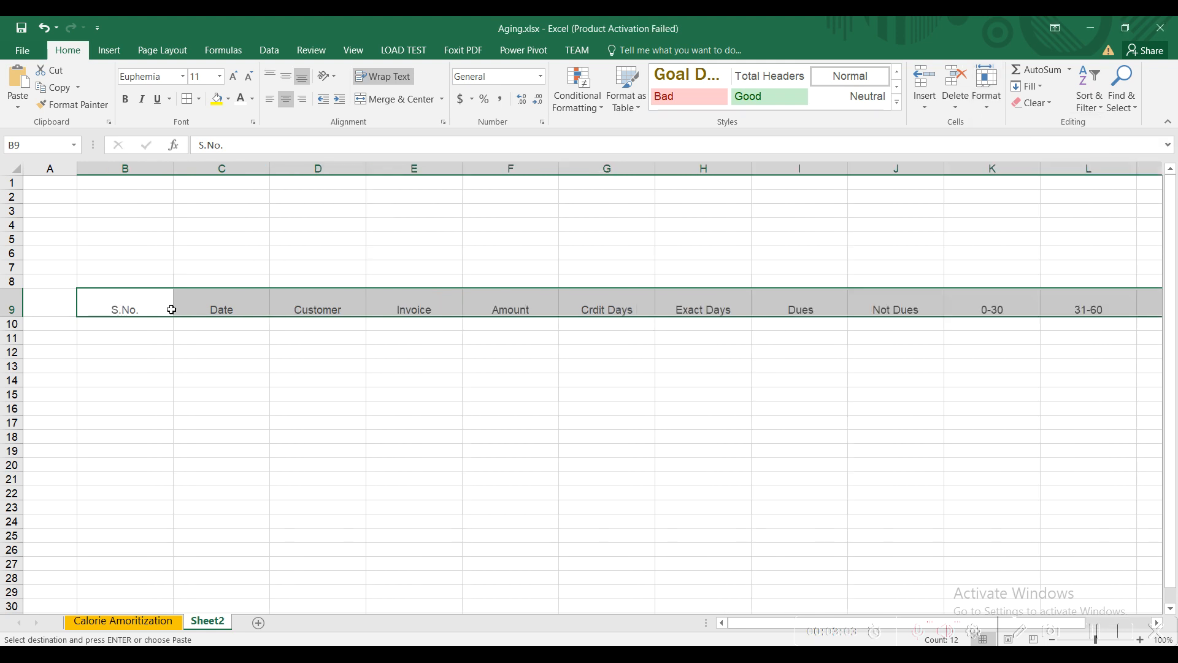
left_click(1068, 300)
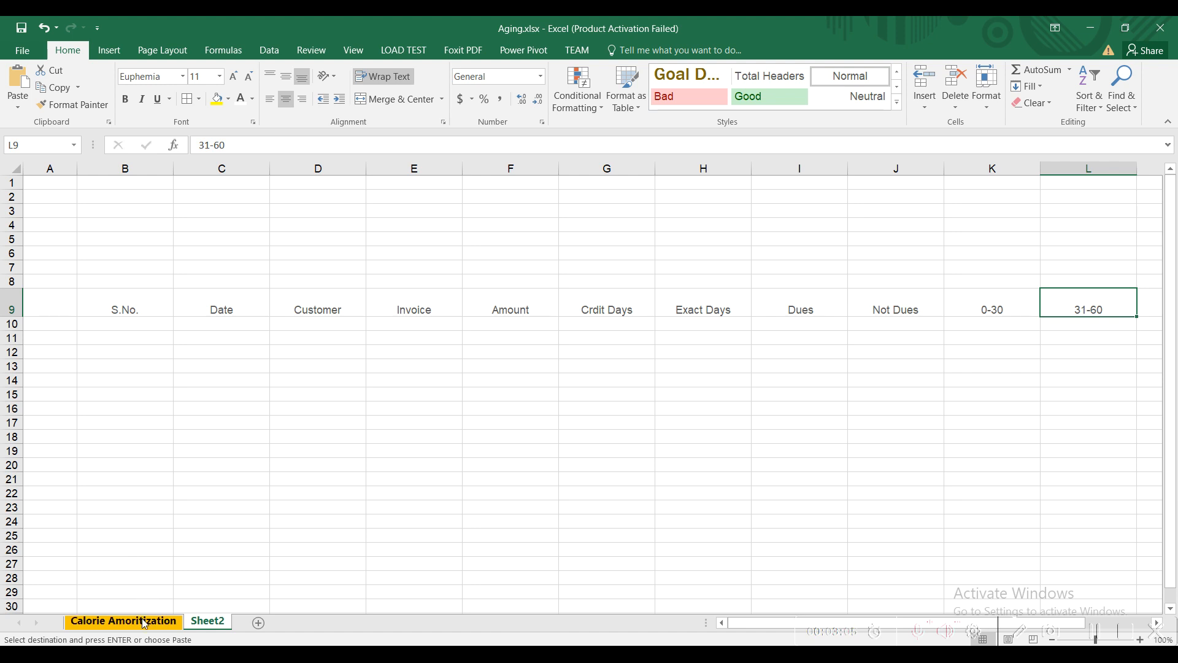
Copy the title text "InfoZone - Customer Receiable (Aging)" from the Calorie Amoritization sheet into cell B1 of Sheet2.
left_click(122, 621)
left_click(245, 254)
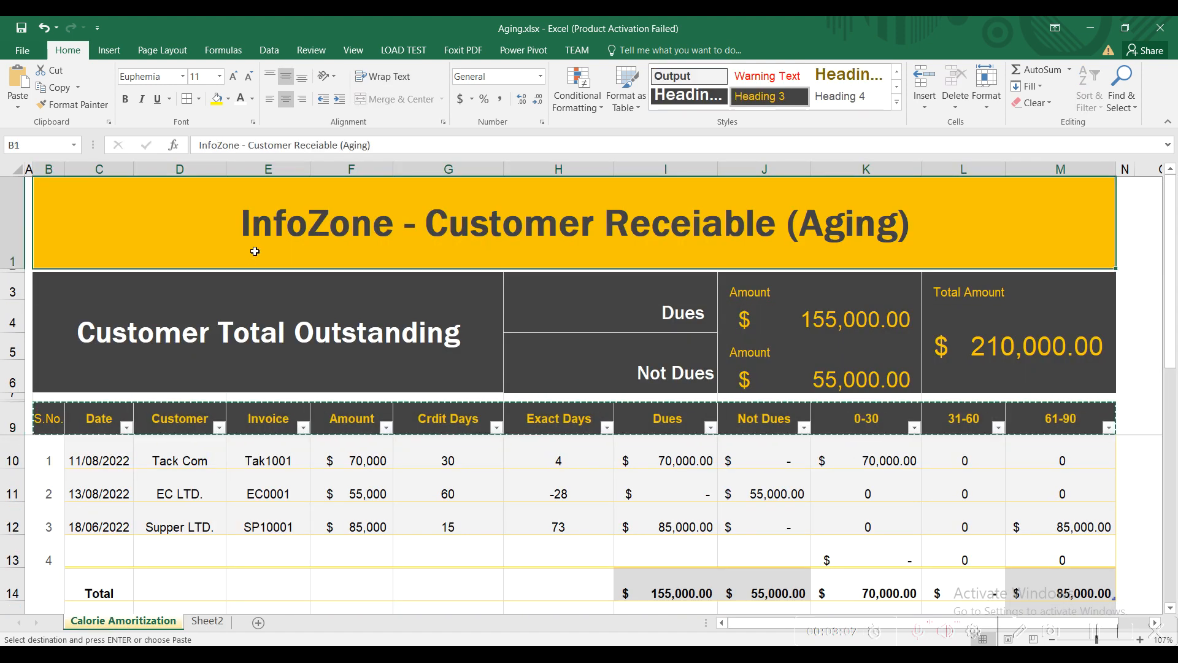
left_click_drag(377, 145, 190, 147)
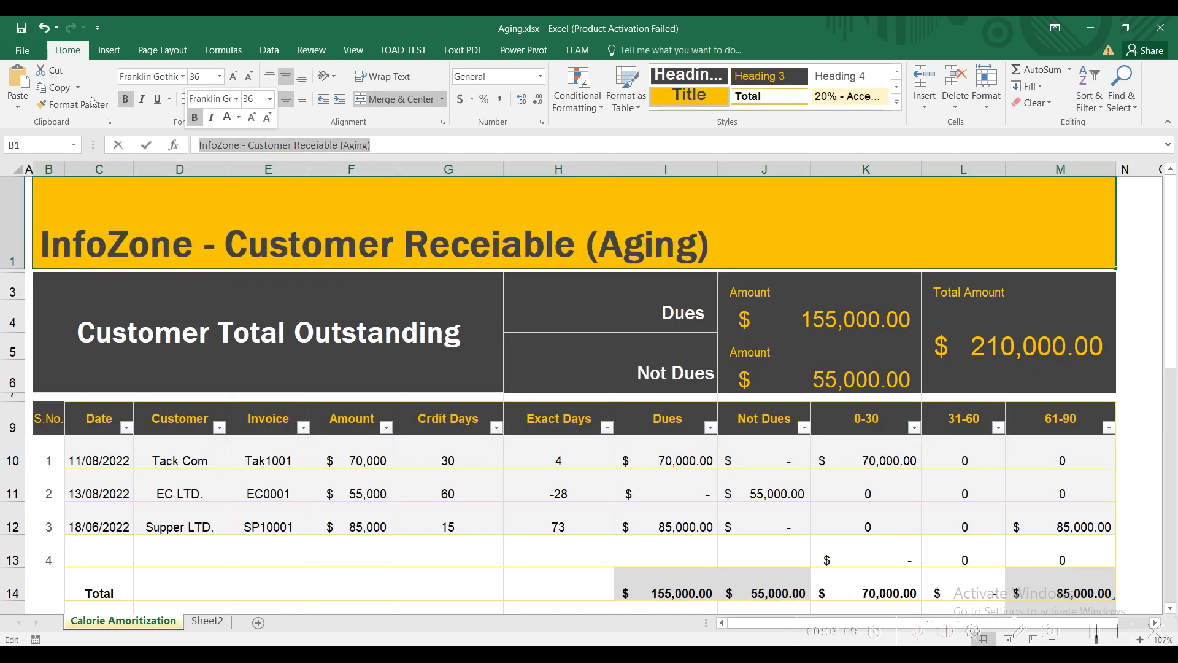
left_click(208, 621)
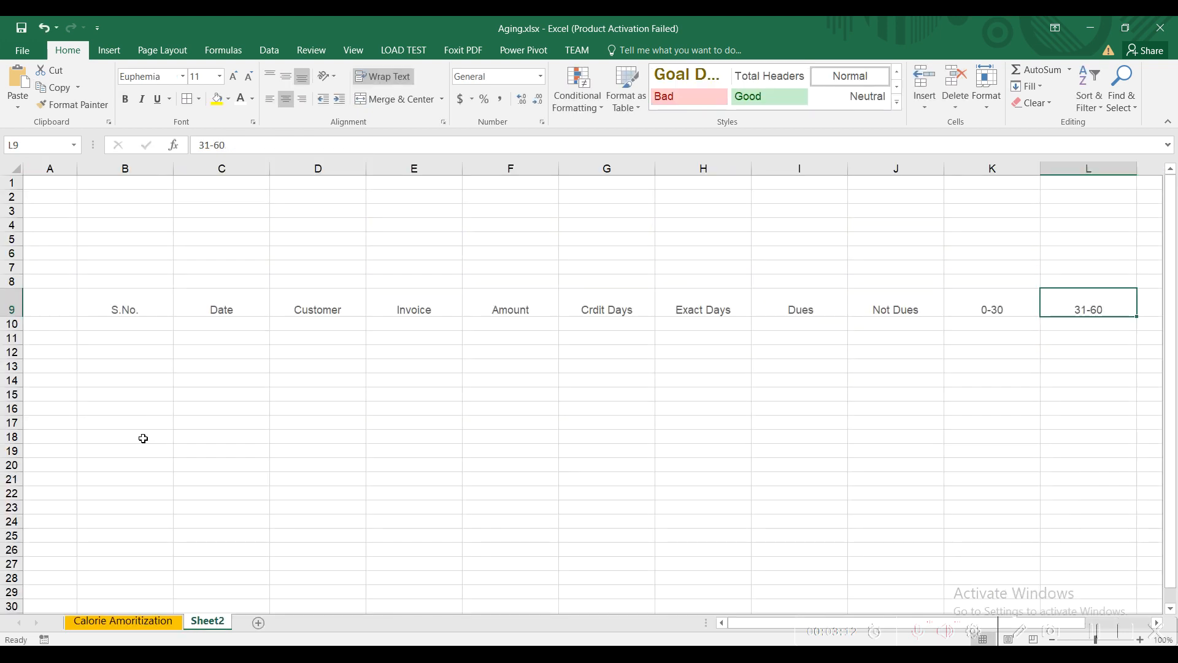
left_click(114, 183)
left_click(17, 106)
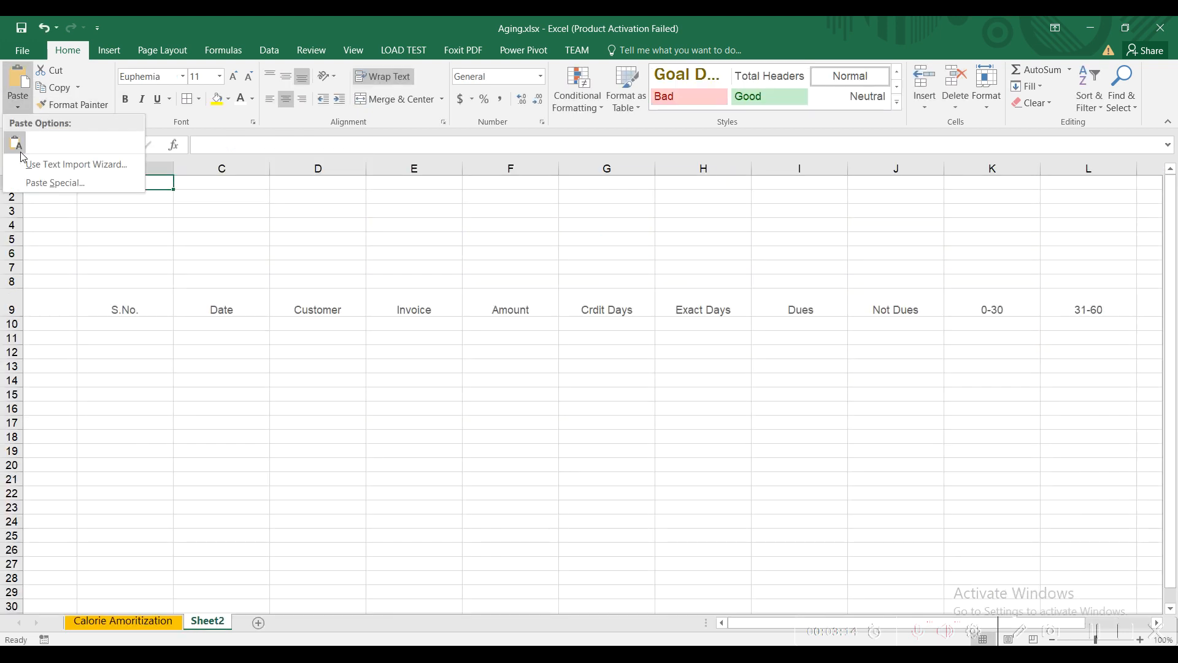
left_click(17, 79)
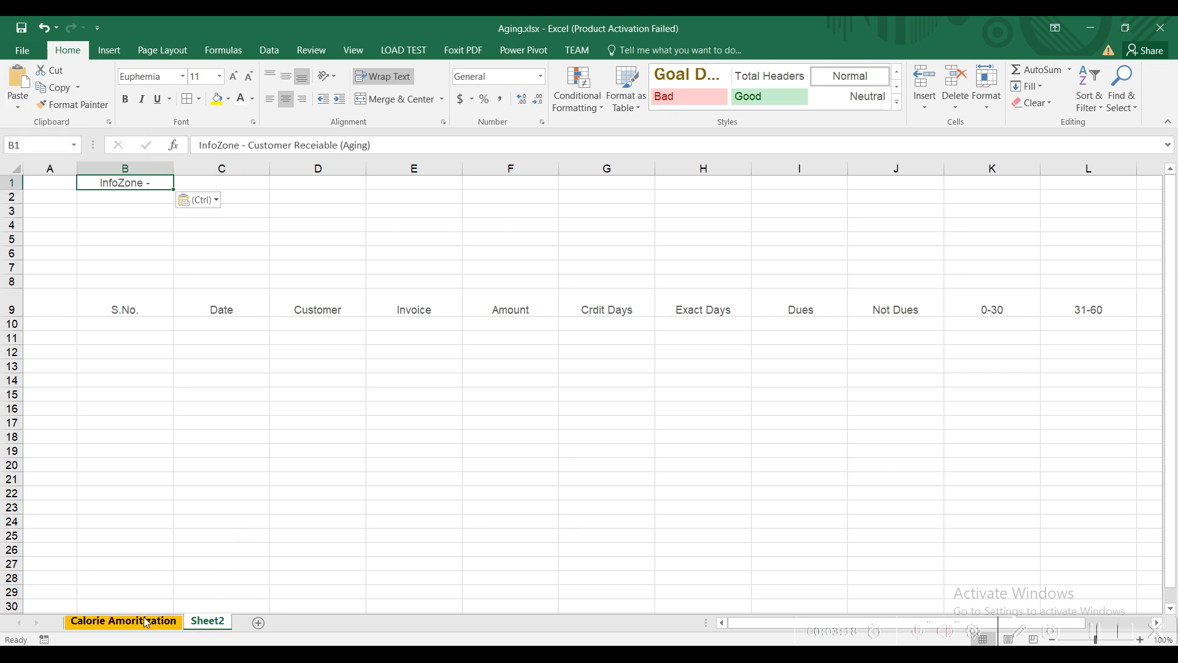
Merge and center the title across B1:L1 and set the height of row 1 to 90.
left_click_drag(124, 180, 1132, 179)
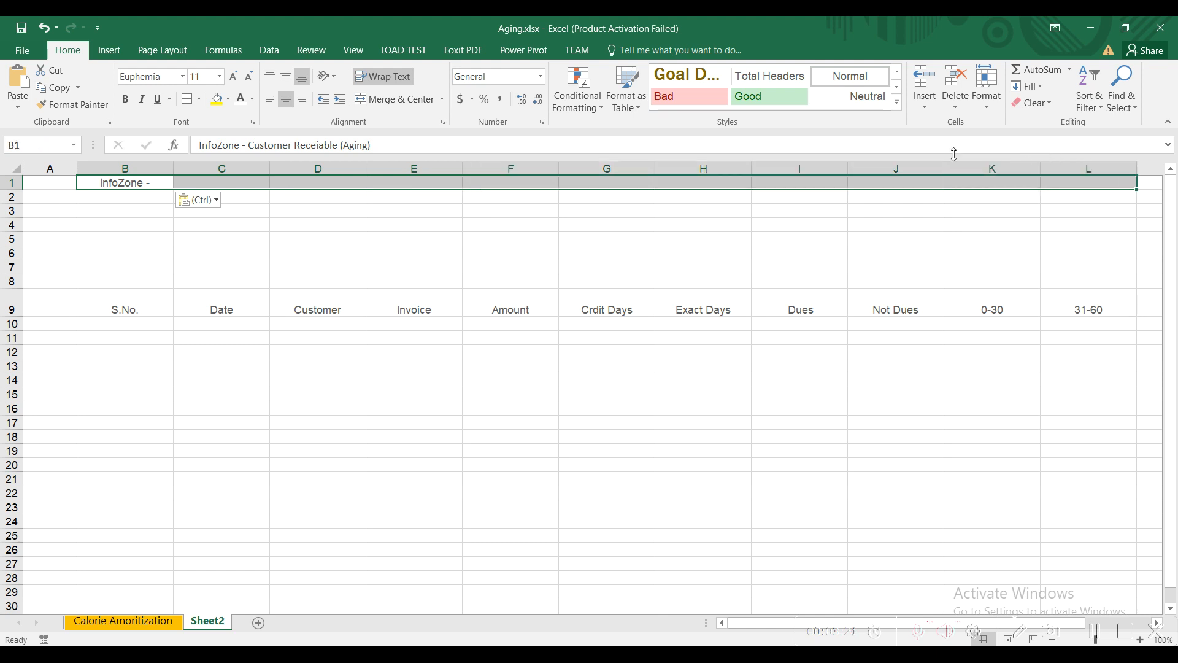
left_click(399, 98)
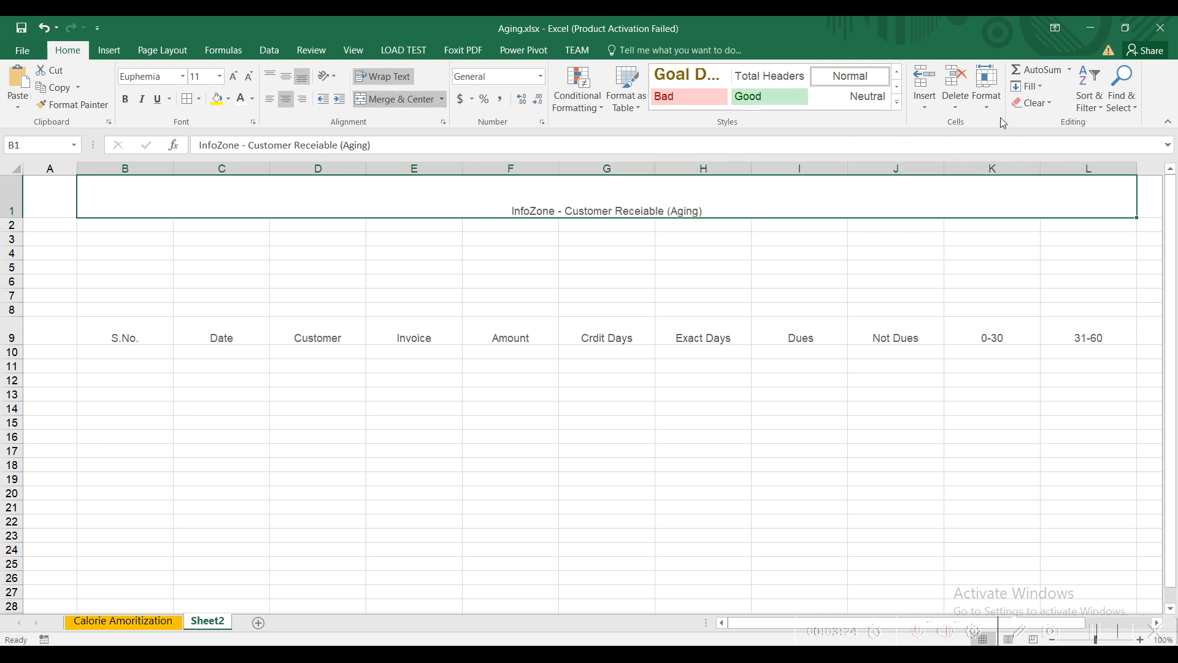
left_click(987, 86)
left_click(1007, 133)
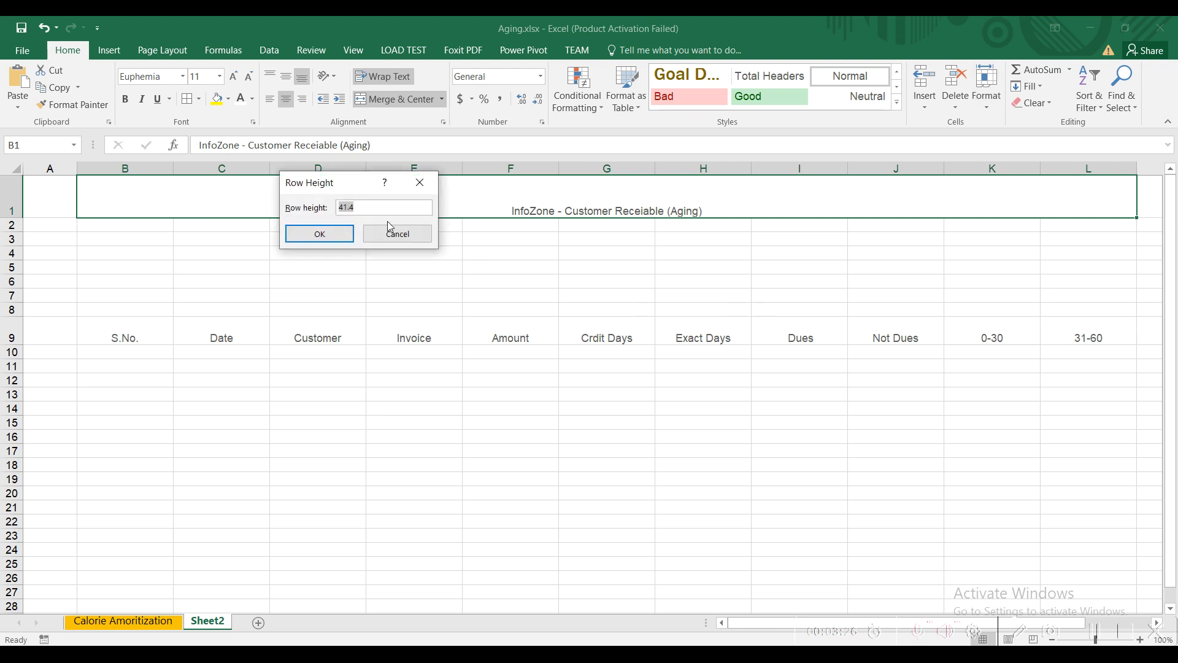
type("90")
key("Return")
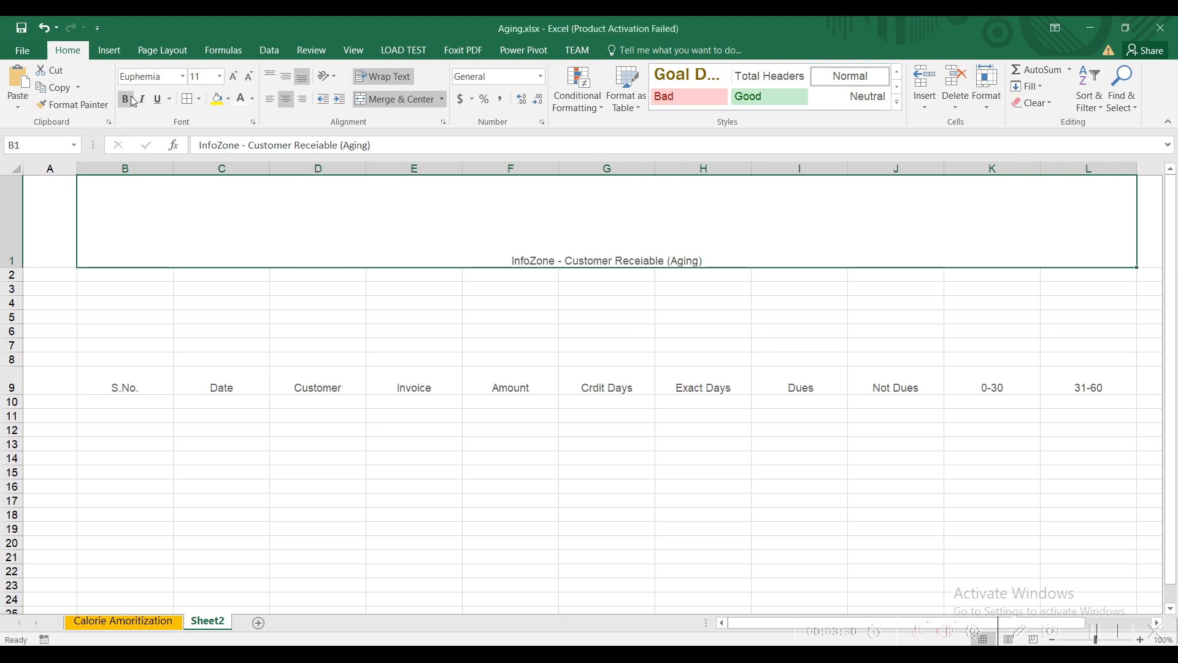
Apply the Title cell style to the merged heading in row 1, with a font size of 36.
left_click(896, 102)
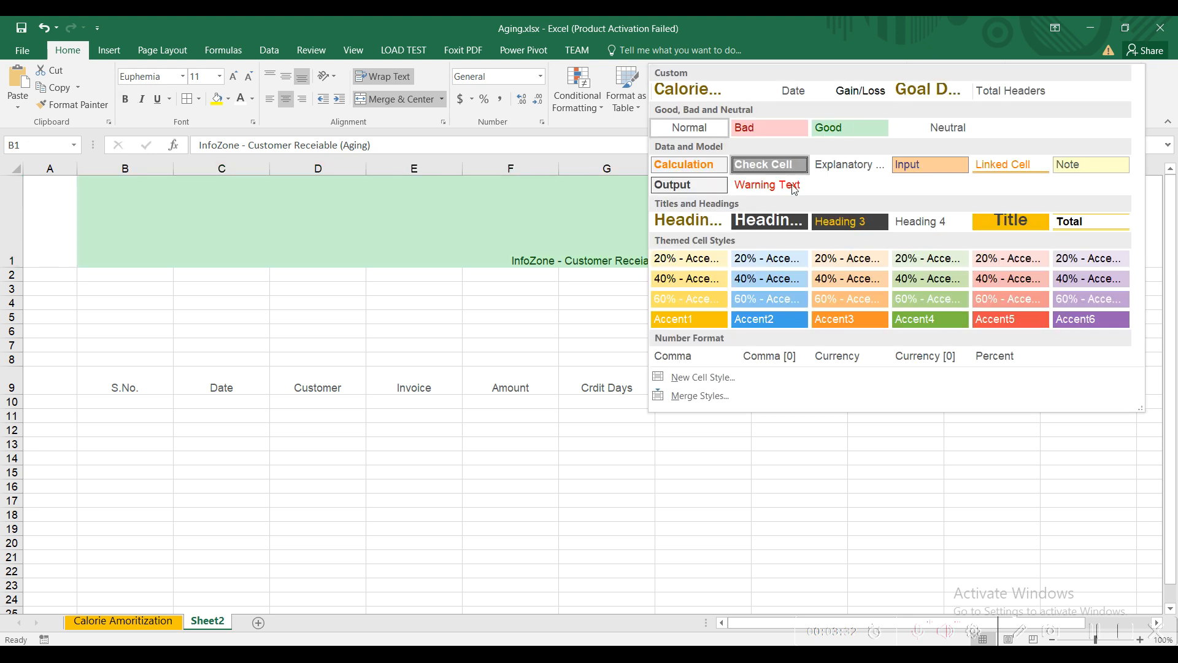
left_click(991, 219)
left_click(233, 79)
left_click(234, 78)
left_click(234, 80)
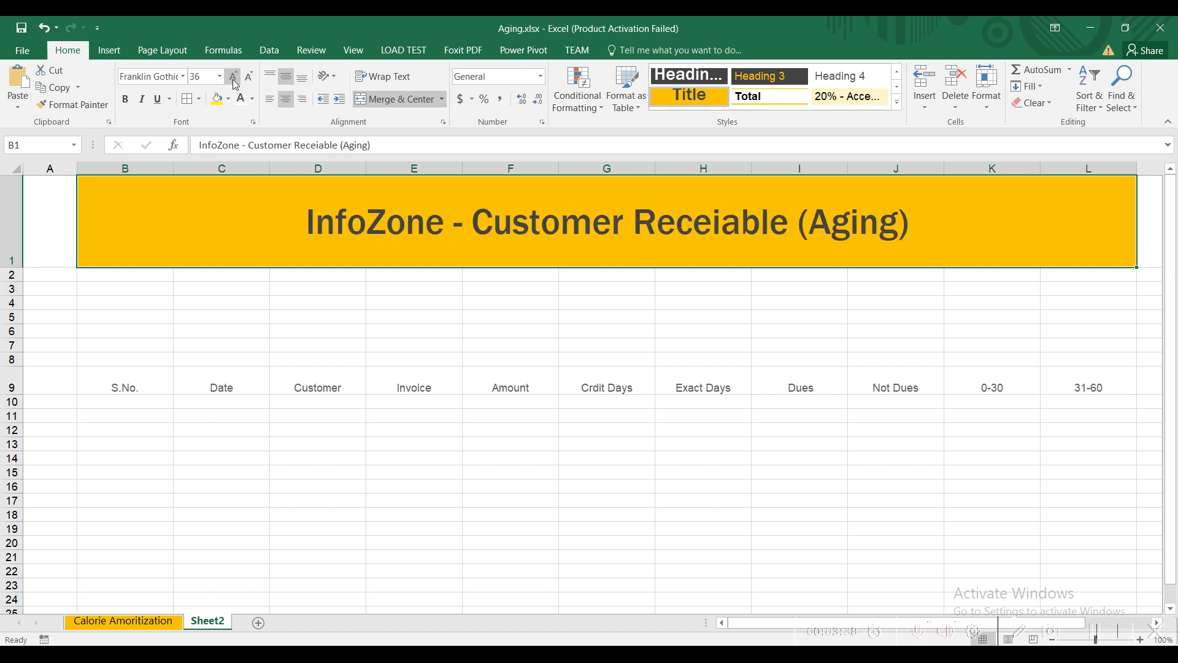
left_click(248, 80)
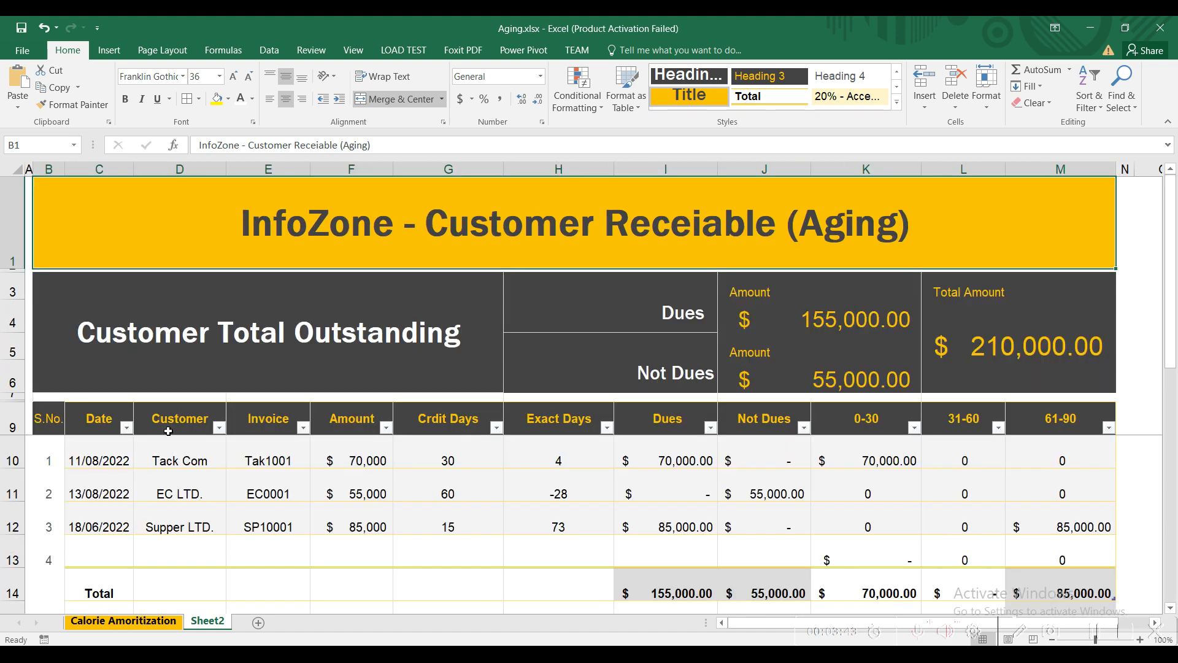
Merge and center B3:G6 on Sheet2 and fill it with the text "Customer Total Outstanding" copied from the Calorie Amoritization sheet.
left_click(190, 332)
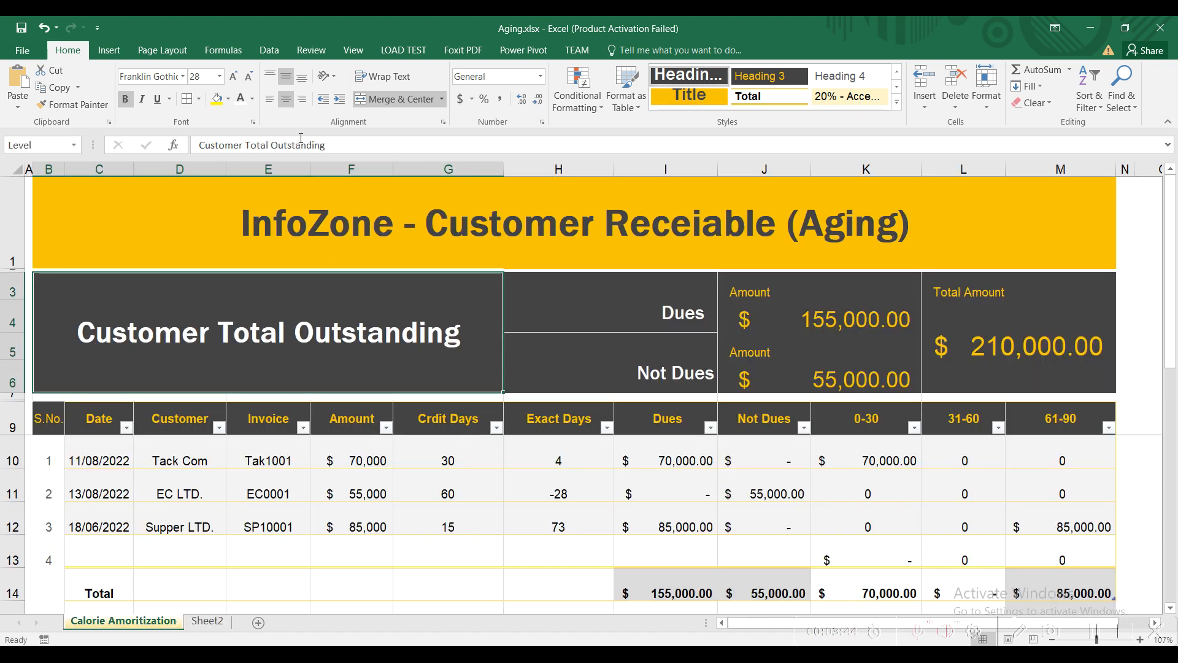
left_click_drag(337, 146, 185, 142)
key("ctrl+c")
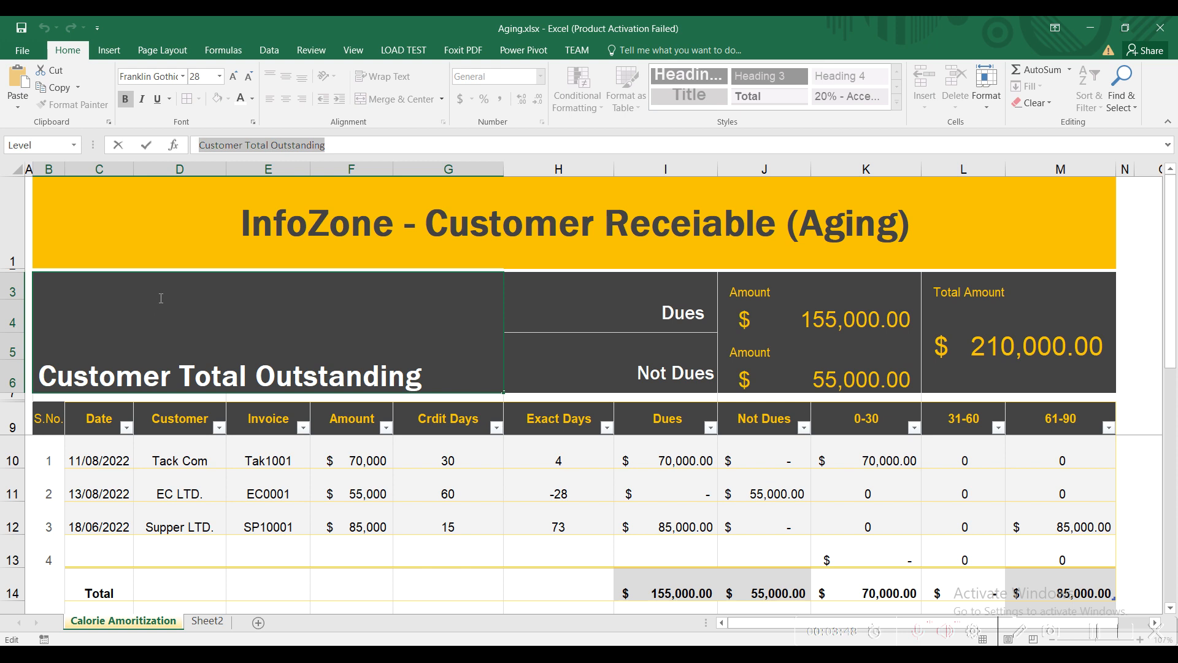
key("Escape")
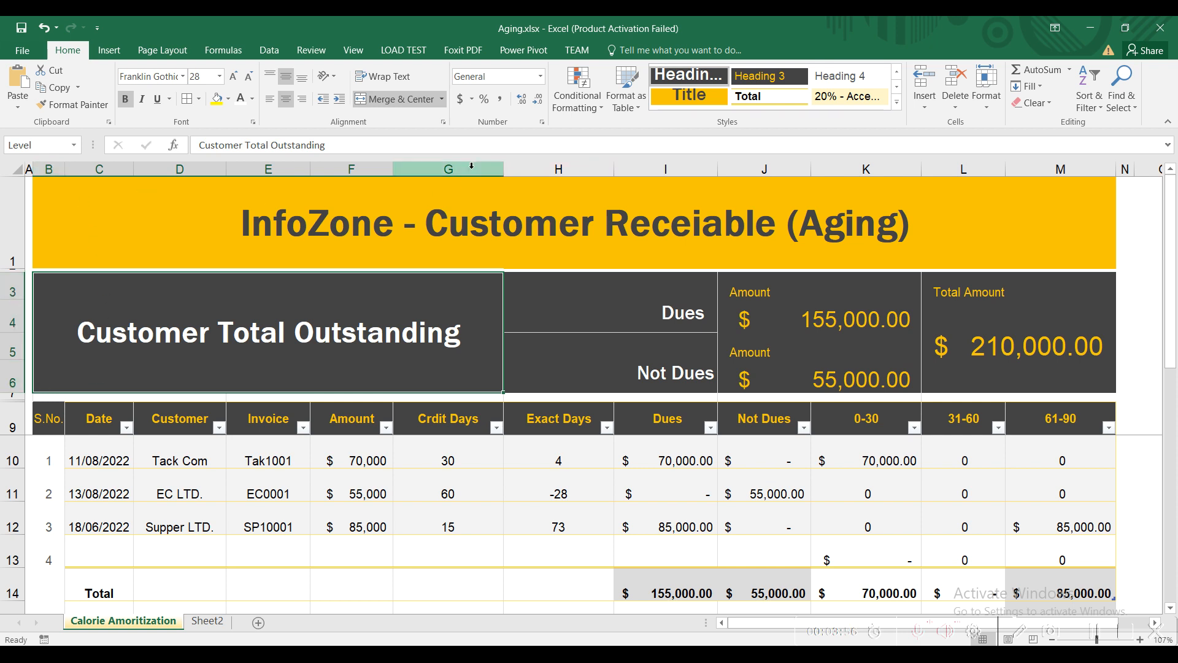
left_click(199, 623)
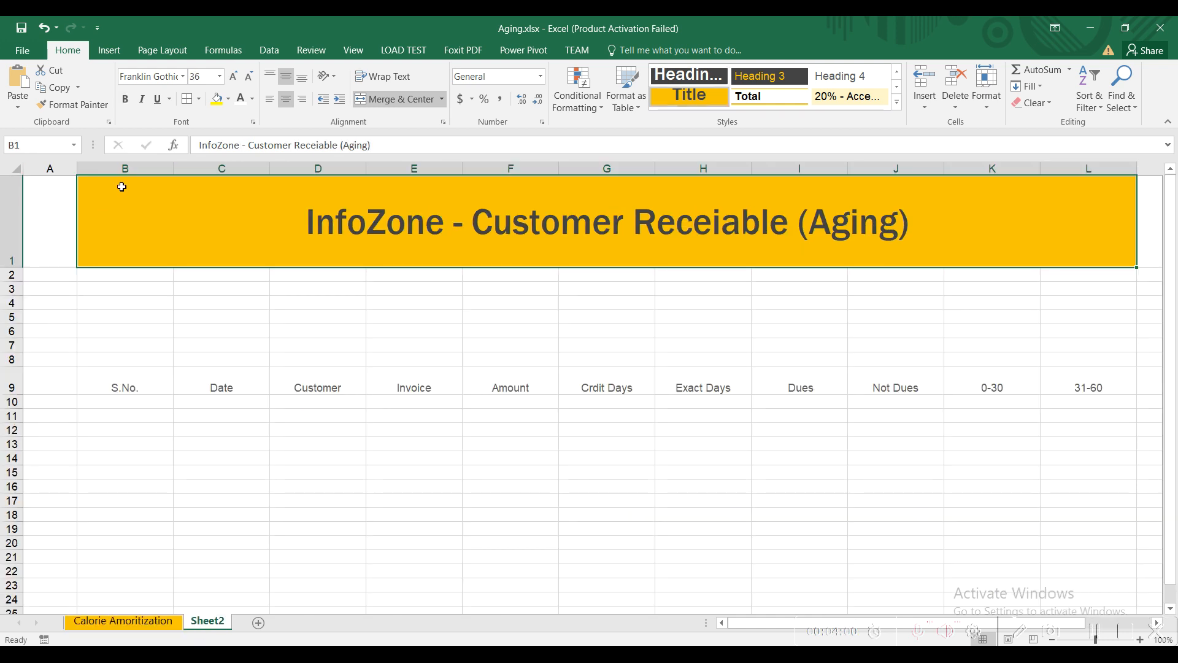
left_click(113, 286)
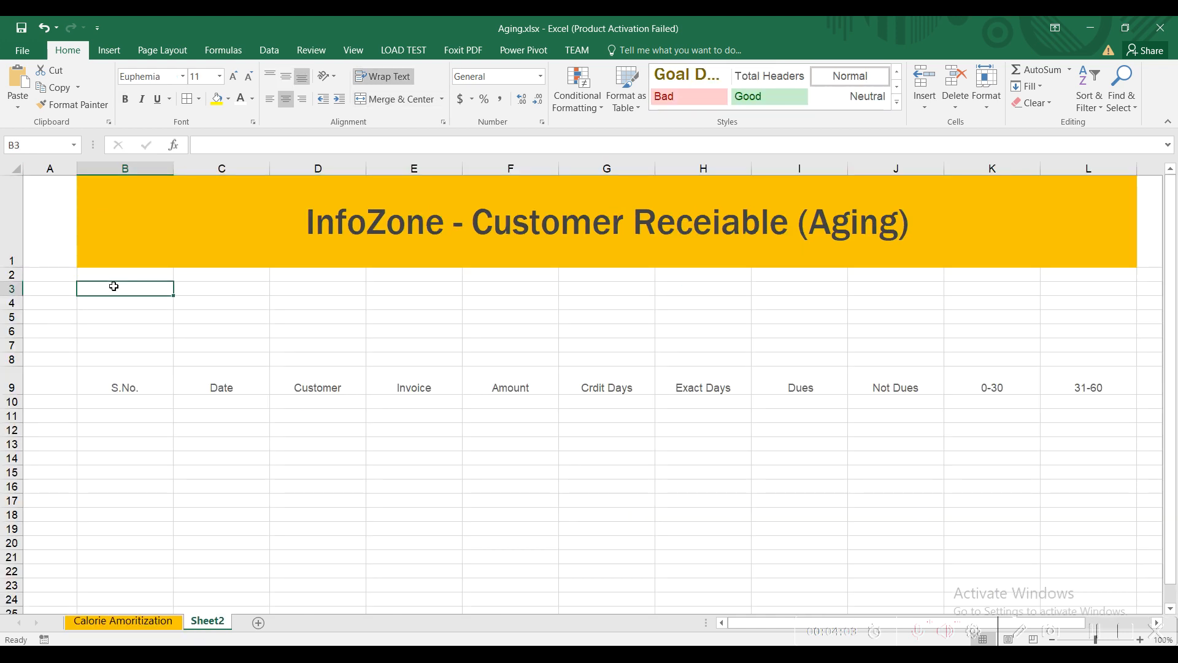
left_click_drag(113, 288, 610, 334)
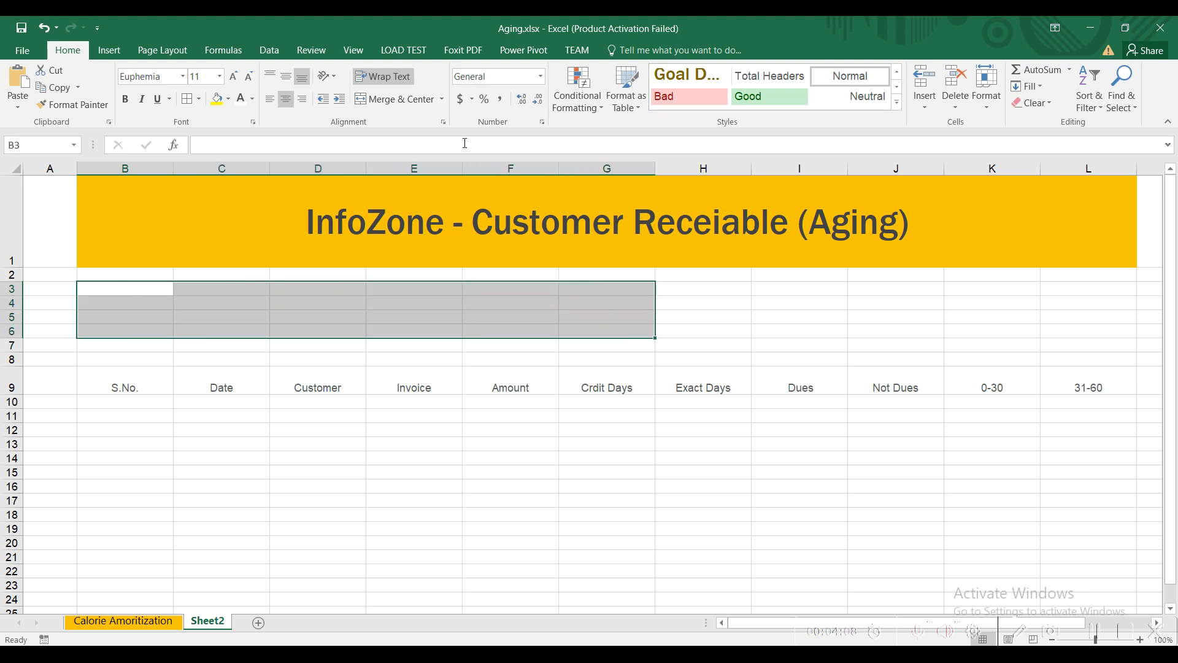
left_click(393, 99)
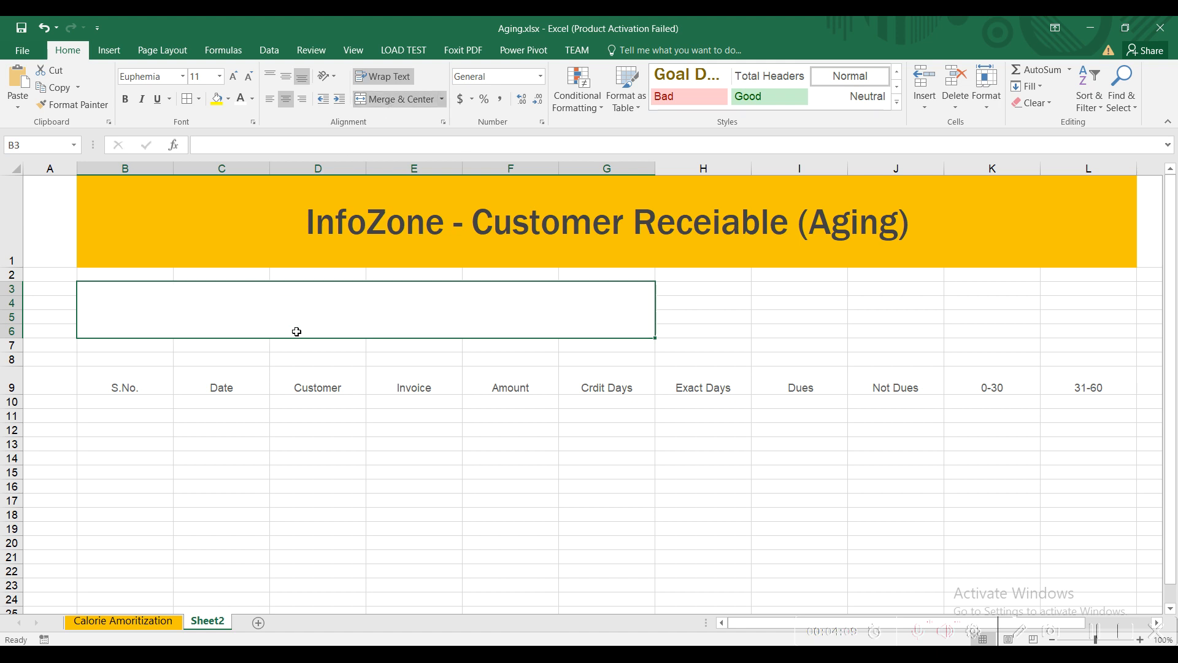
left_click(19, 76)
left_click(679, 333)
left_click(621, 329)
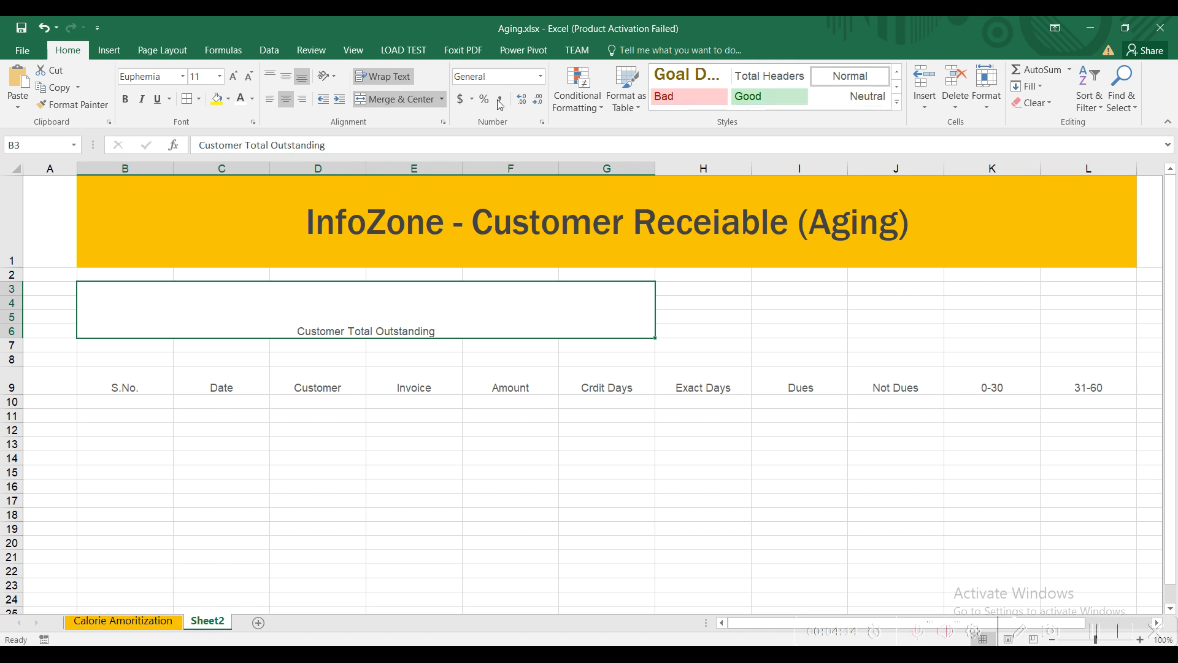
Check the summary block layout on the Calorie Amoritization sheet, then merge and center H4:I4 on Sheet2 and enter "Dues".
left_click(114, 621)
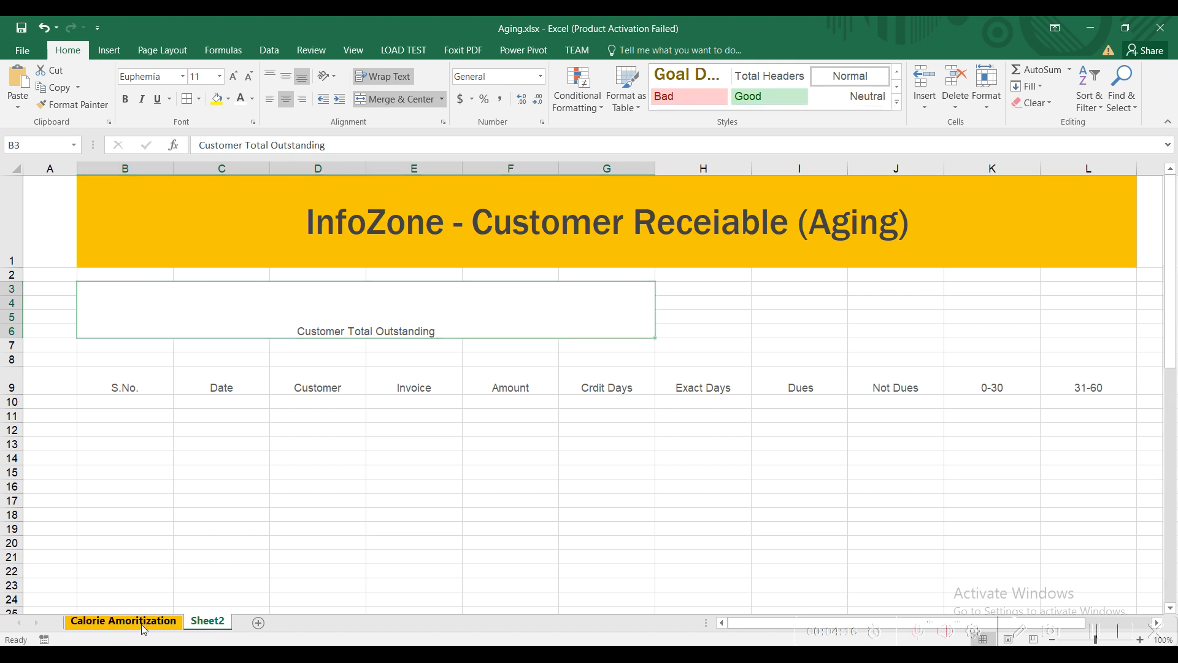
left_click(688, 313)
left_click(677, 371)
left_click(609, 312)
left_click(605, 285)
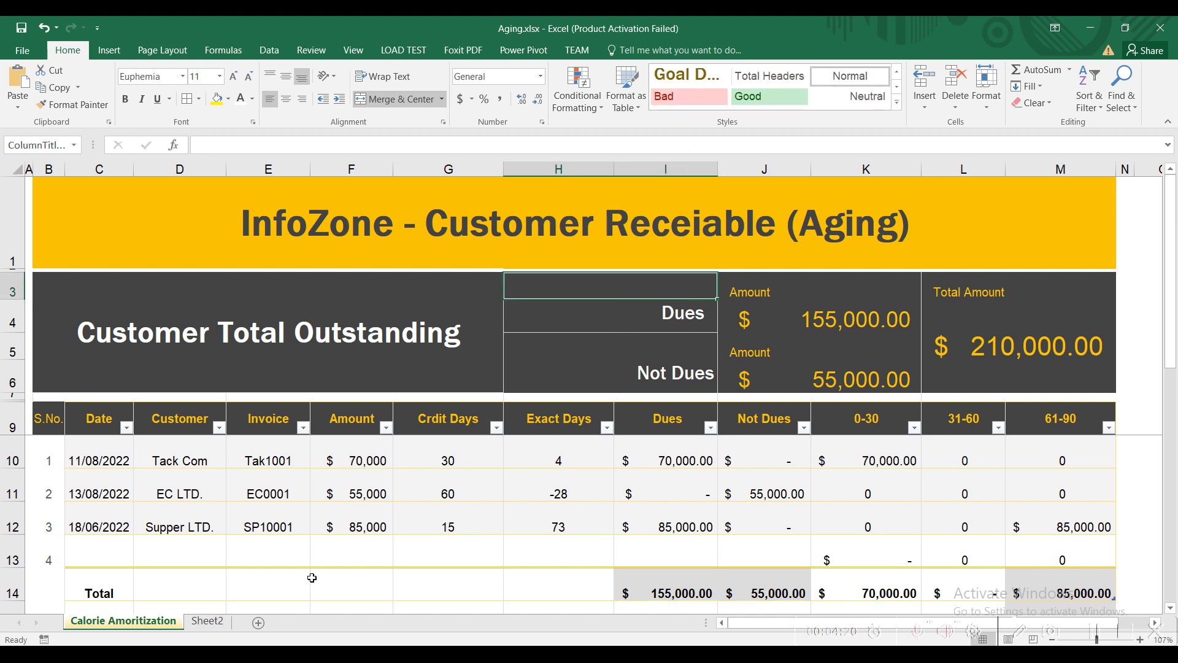
left_click(202, 620)
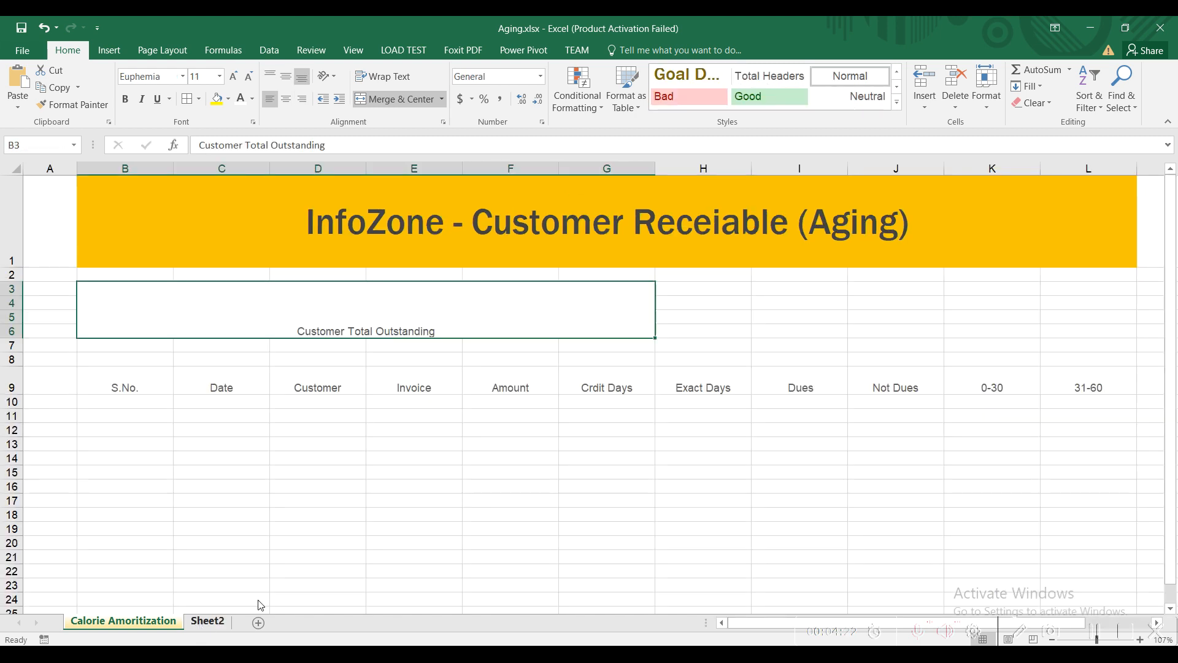
left_click_drag(690, 294, 785, 303)
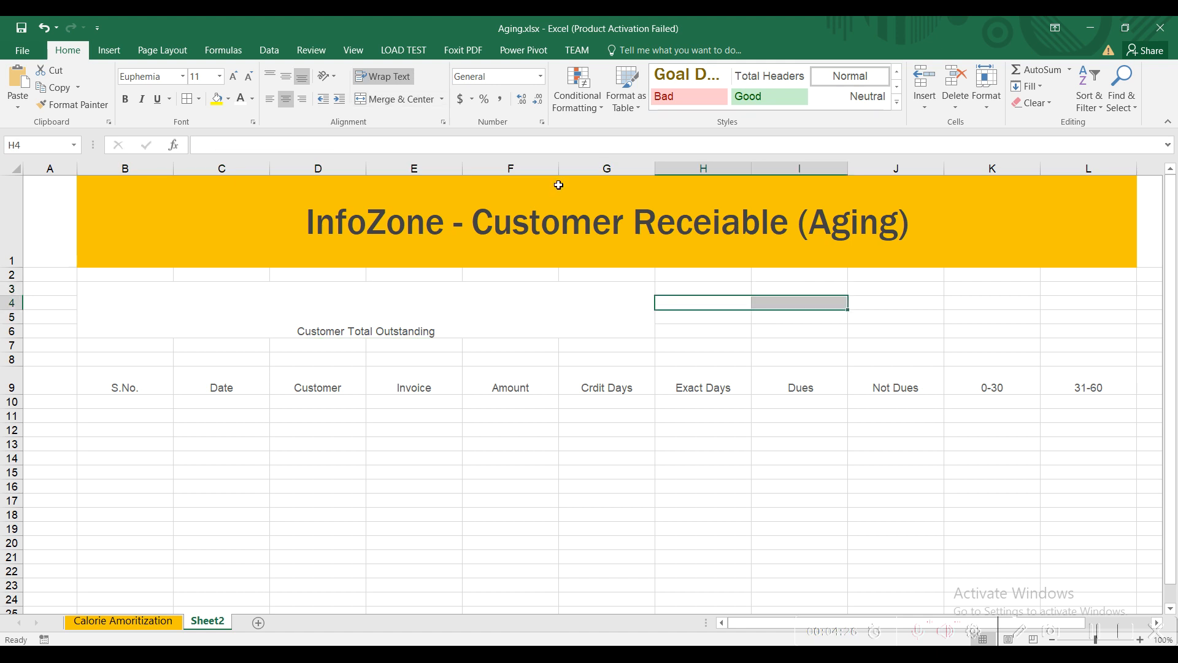
left_click(396, 99)
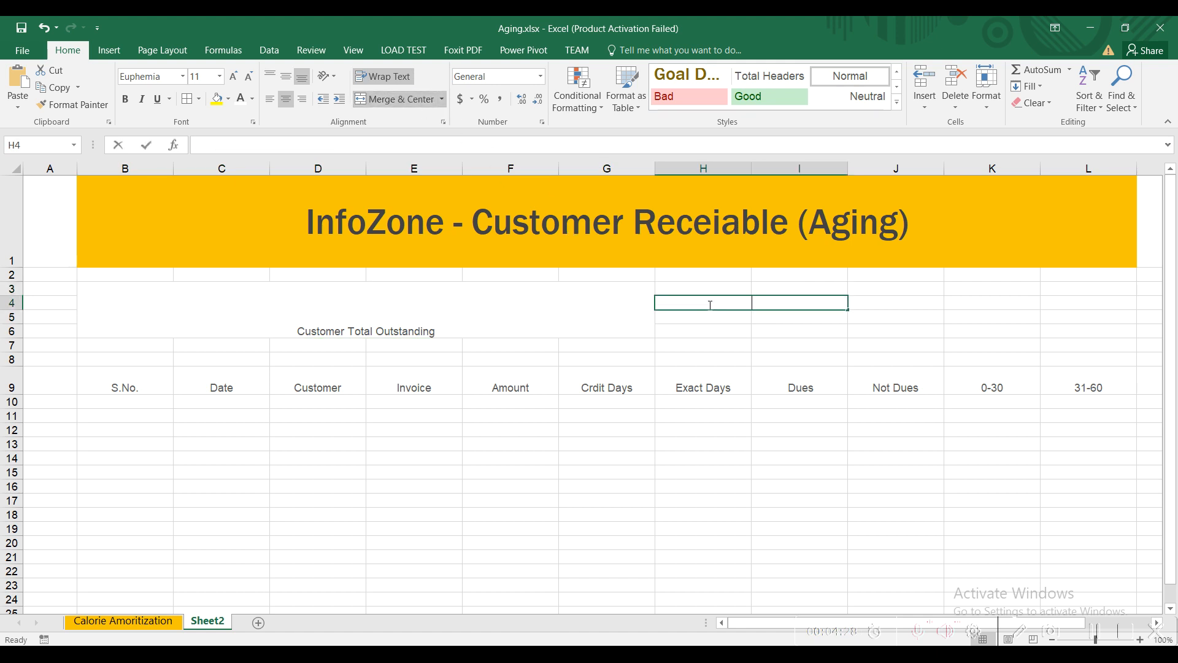
type("Dues")
key("Return")
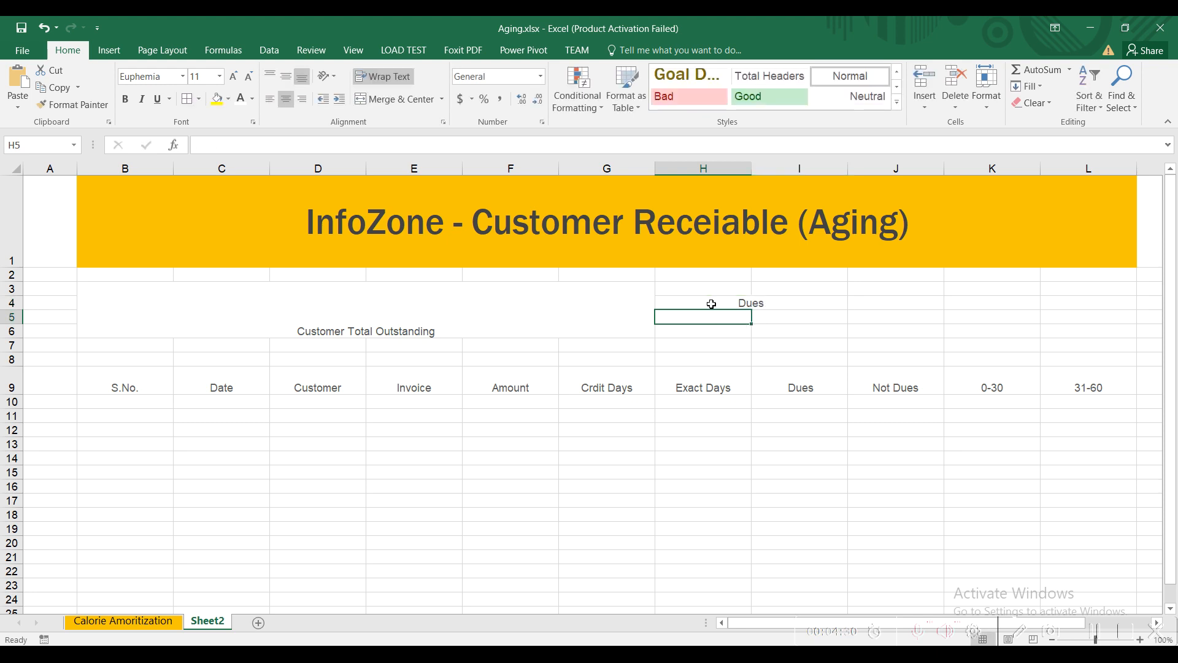
Merge and center H6:I6 and enter the label "Not Dues".
left_click_drag(715, 334, 767, 335)
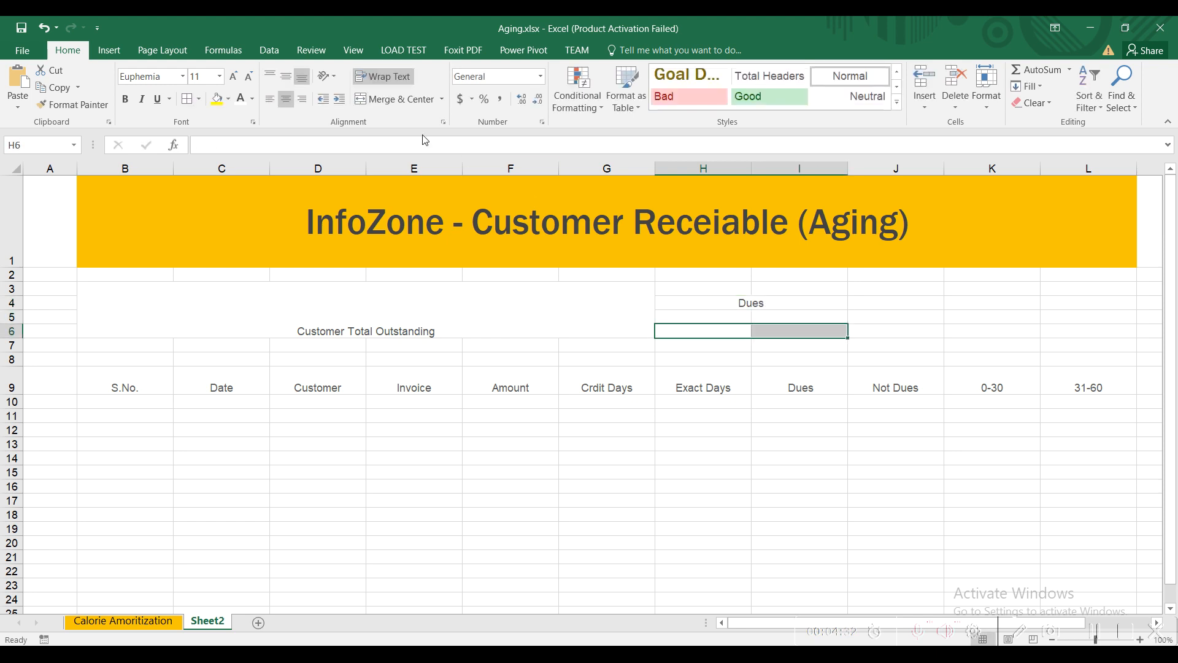
left_click(392, 101)
type("Not ")
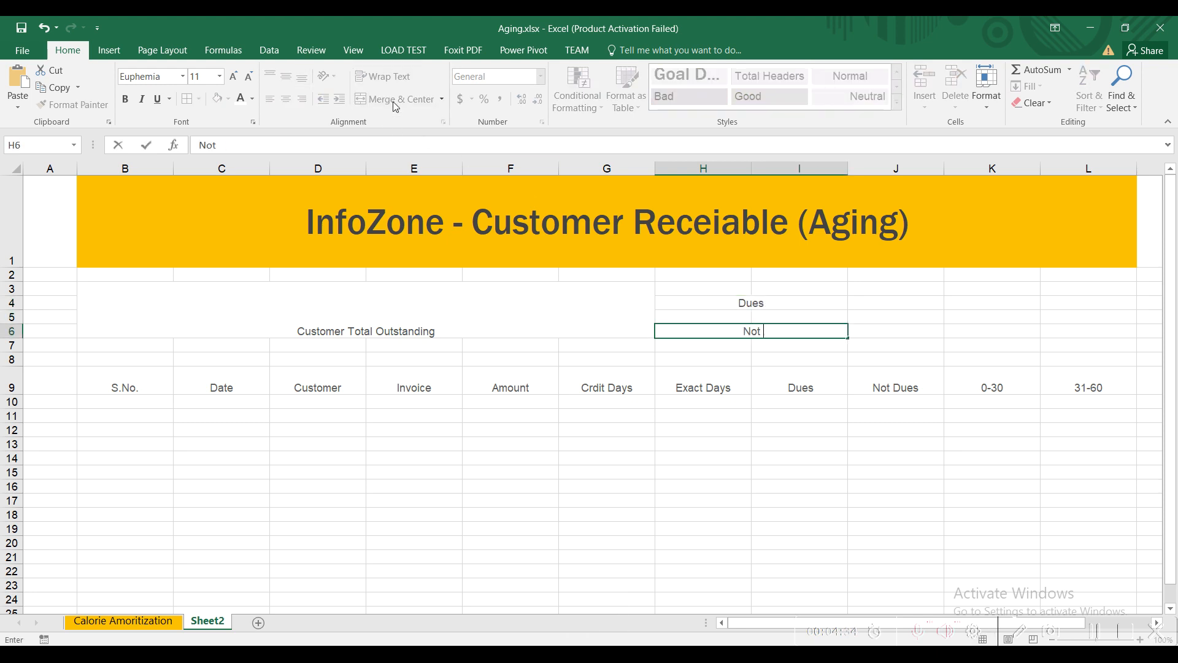
type("Dues")
key("Return")
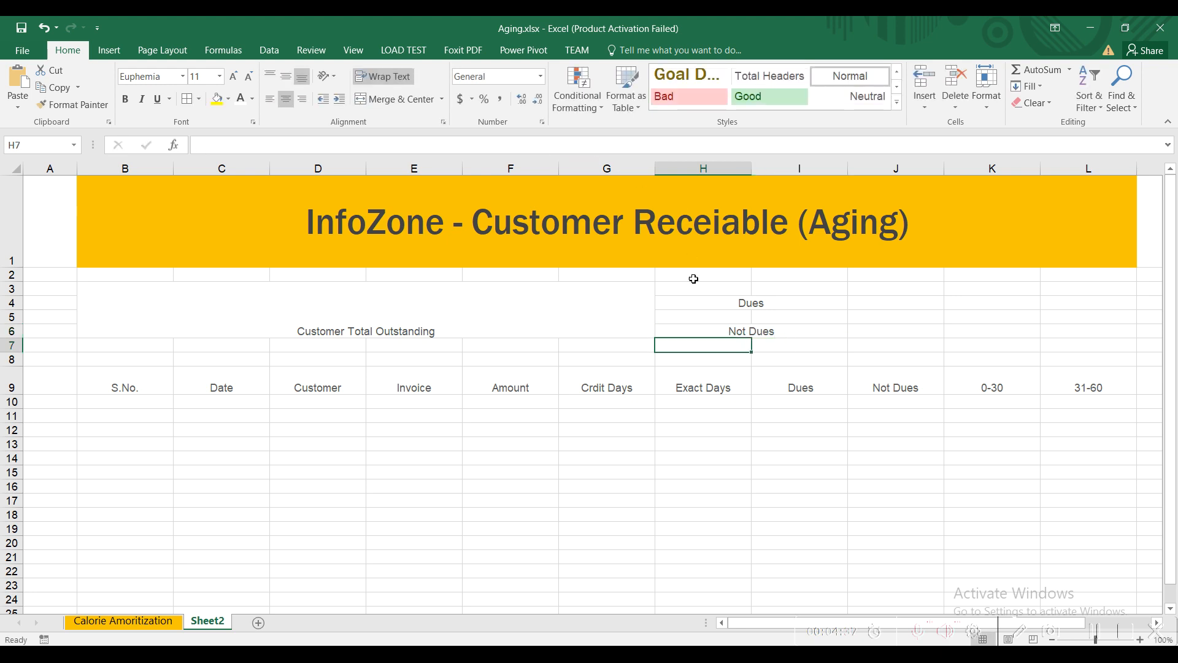
Copy the label text "Amount" from the Calorie Amoritization sheet into cells J3 and J5 of Sheet2.
left_click(715, 285)
left_click(165, 624)
key("F2")
key("shift+Home")
key("ctrl+c")
key("Escape")
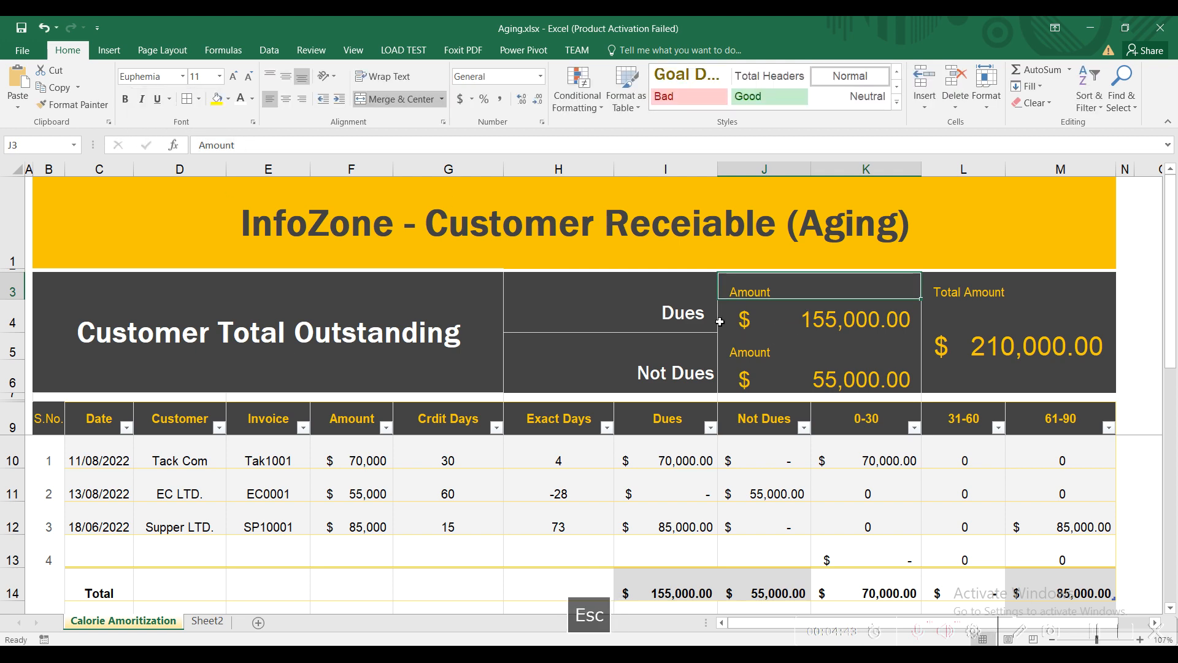
key("ctrl+Page_Down")
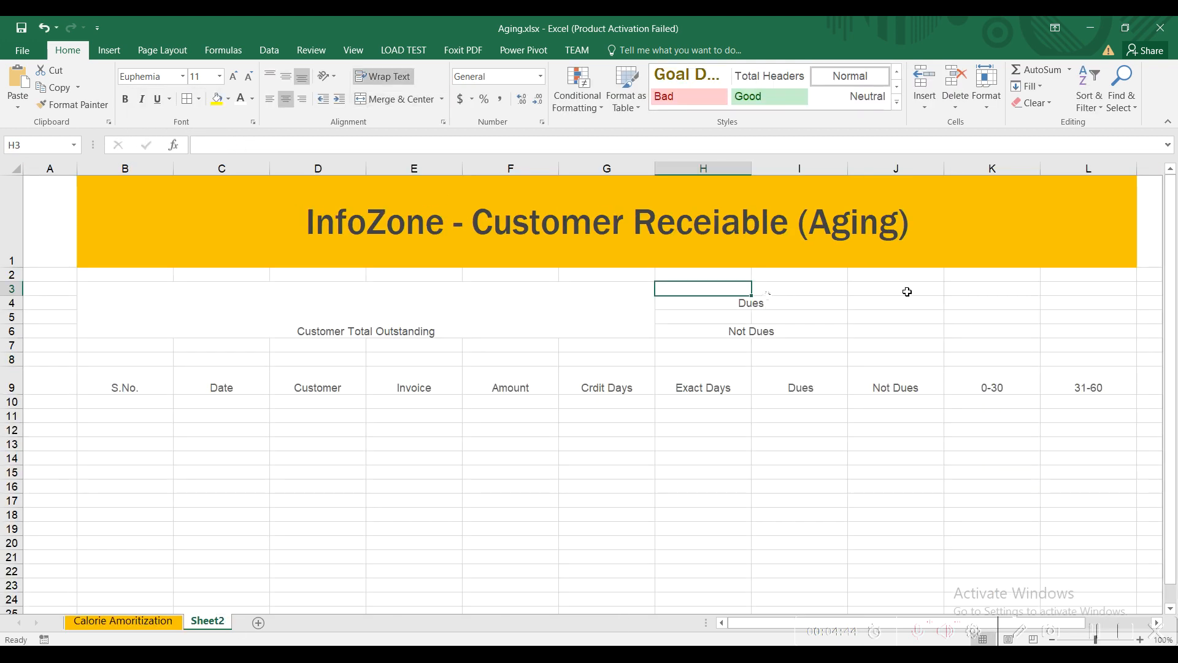
left_click(875, 292)
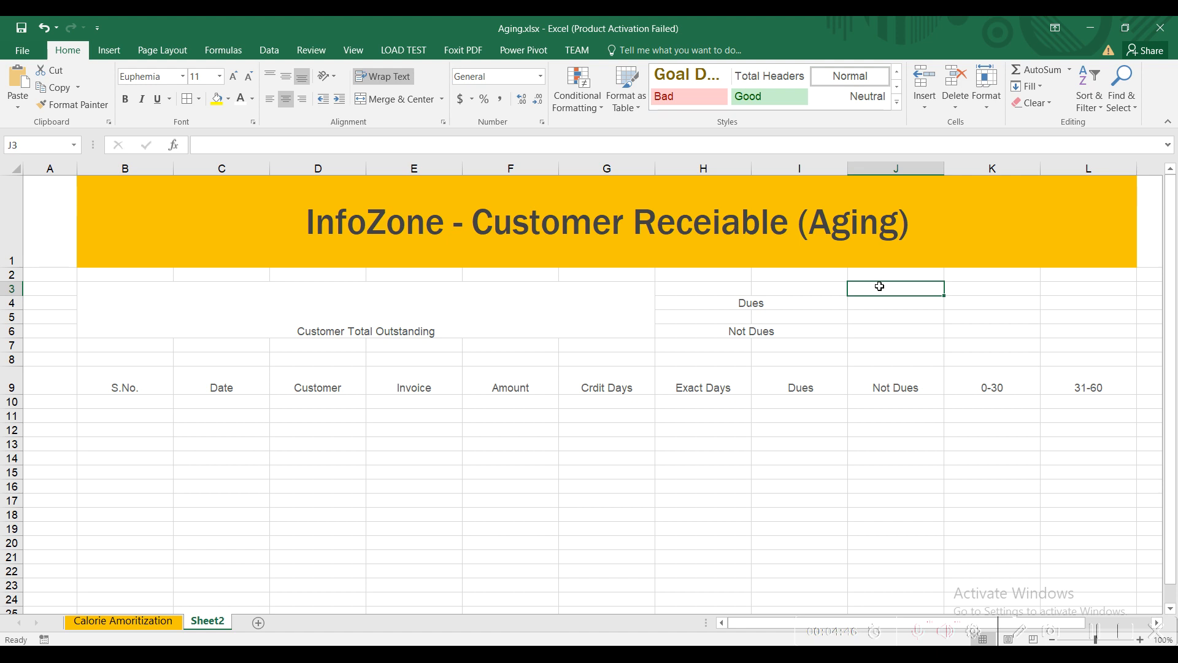
key("ctrl+v")
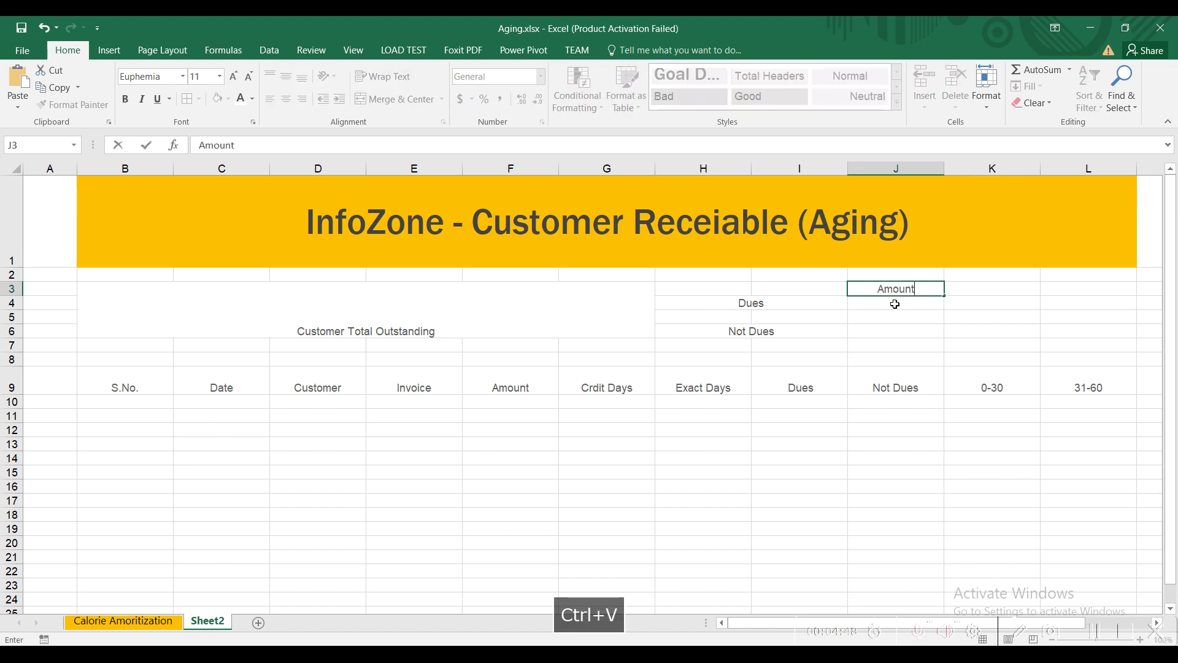
double_click(875, 318)
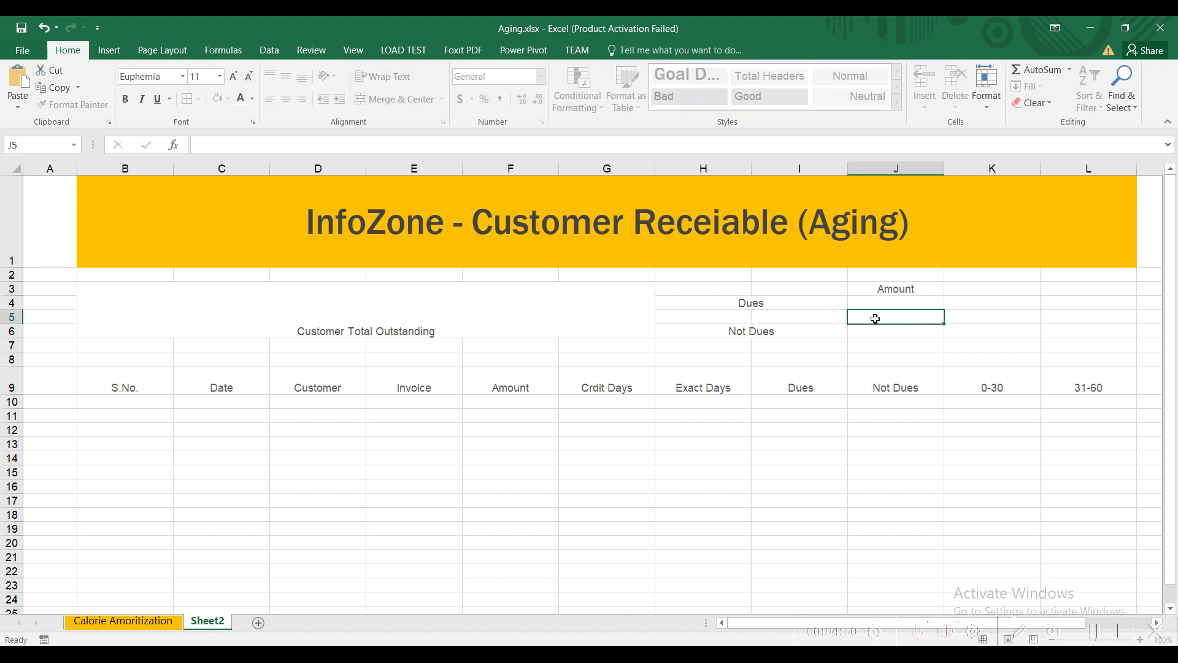
key("ctrl+v")
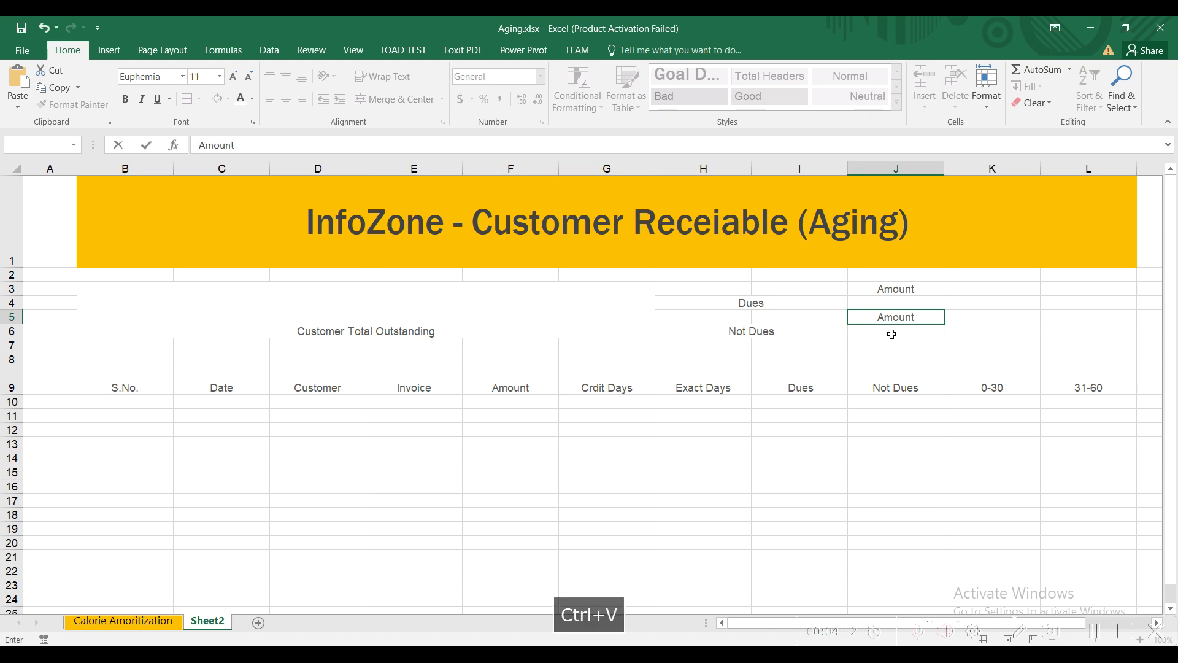
key("Return")
Copy the label text "Total Amount" from the Calorie Amoritization sheet into K3:L3 of Sheet2, merged and centered.
left_click(160, 620)
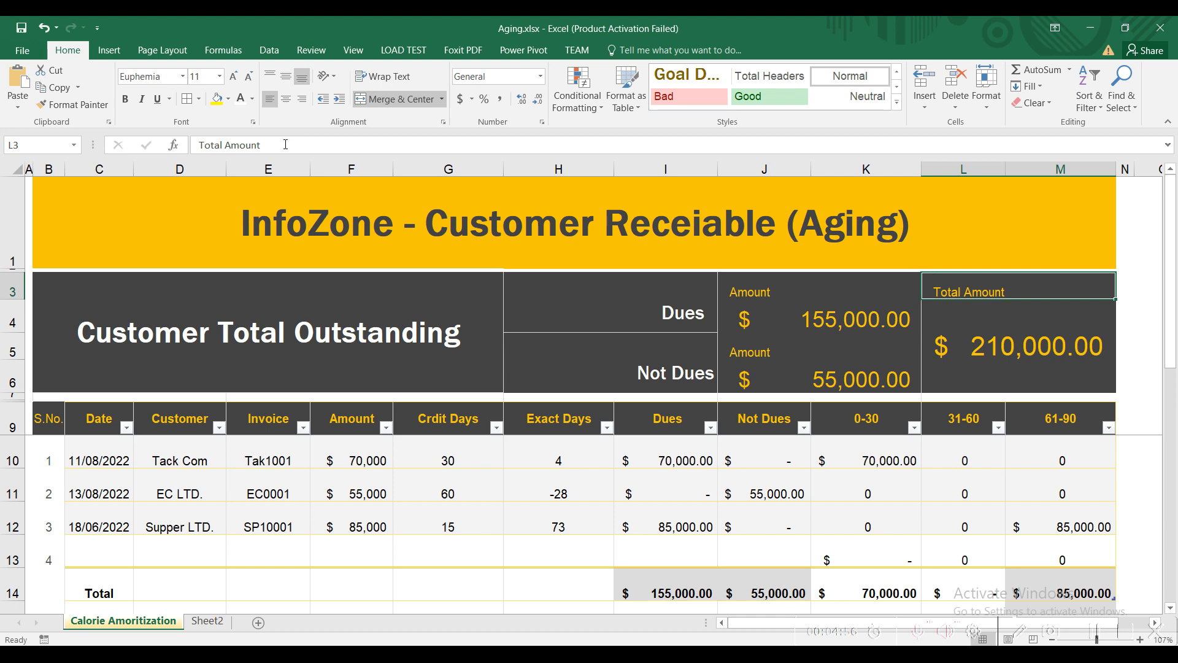
key("ctrl+c")
key("Escape")
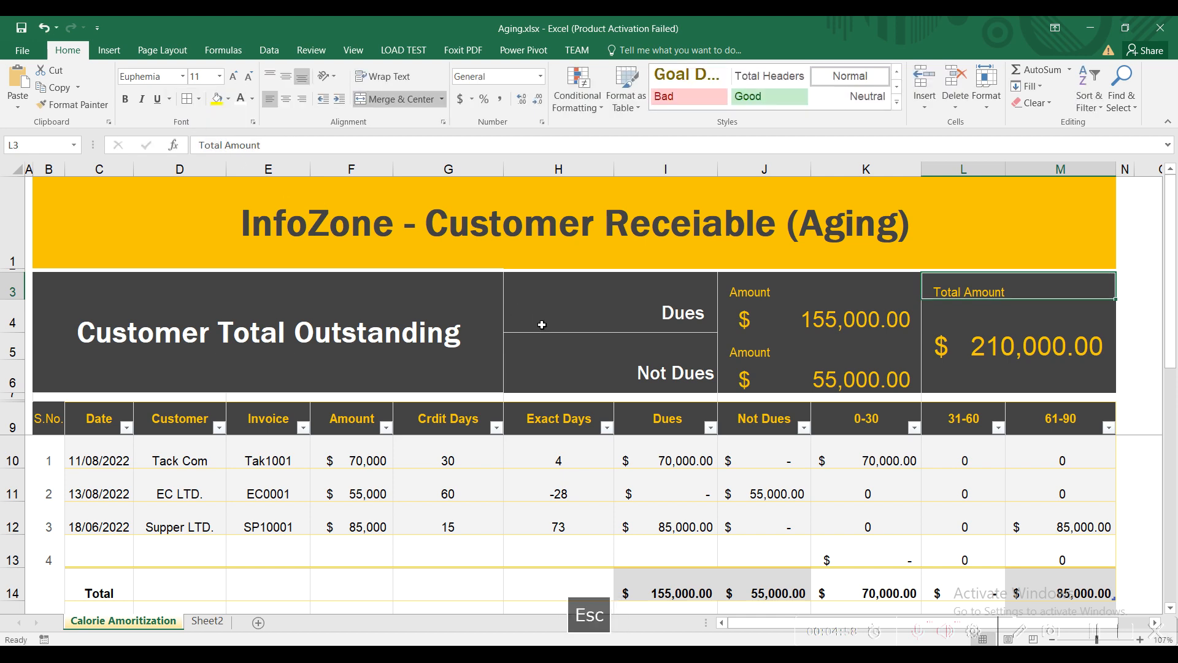
left_click(203, 621)
left_click(993, 275)
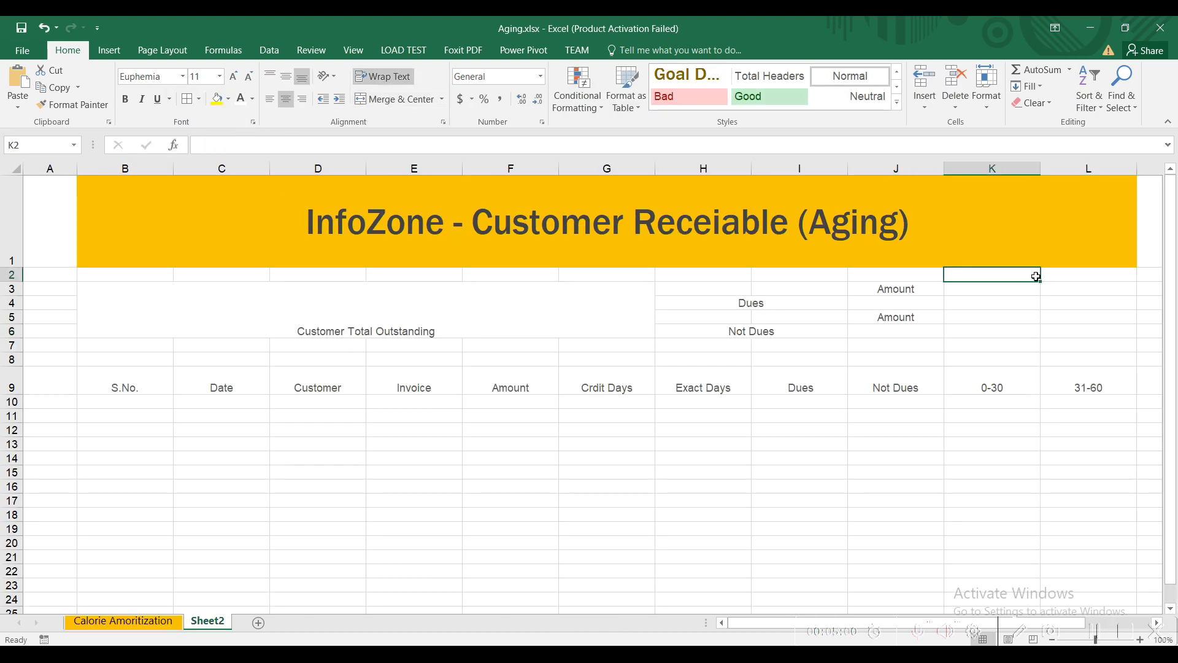
left_click_drag(986, 296, 1047, 289)
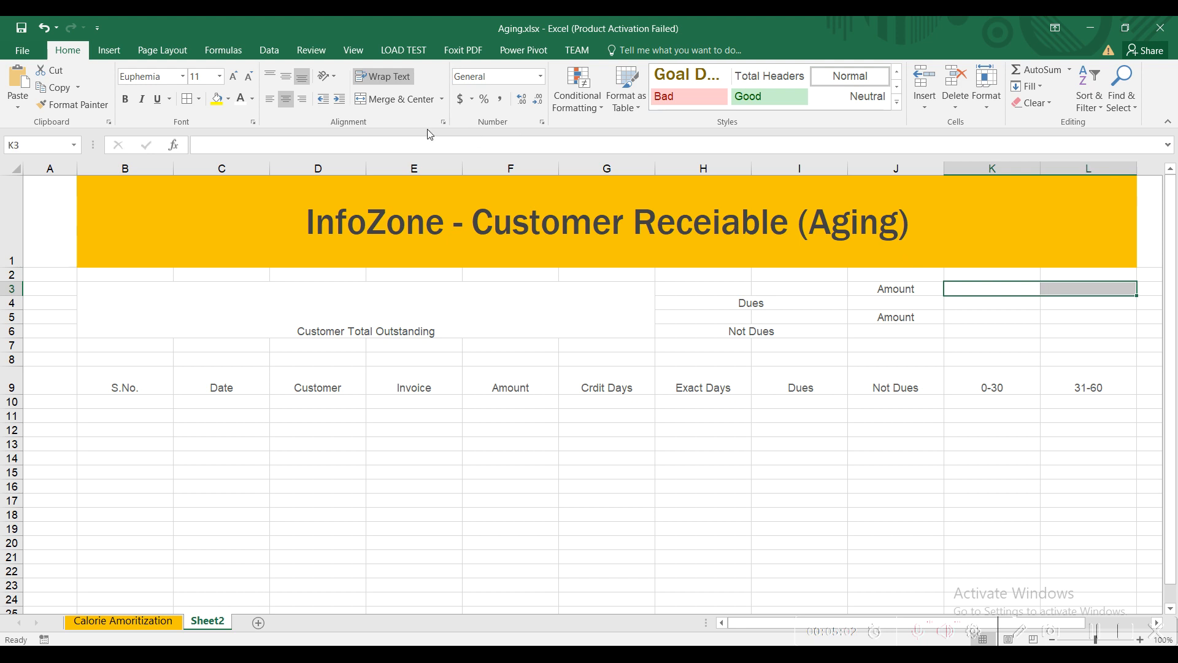
left_click(378, 98)
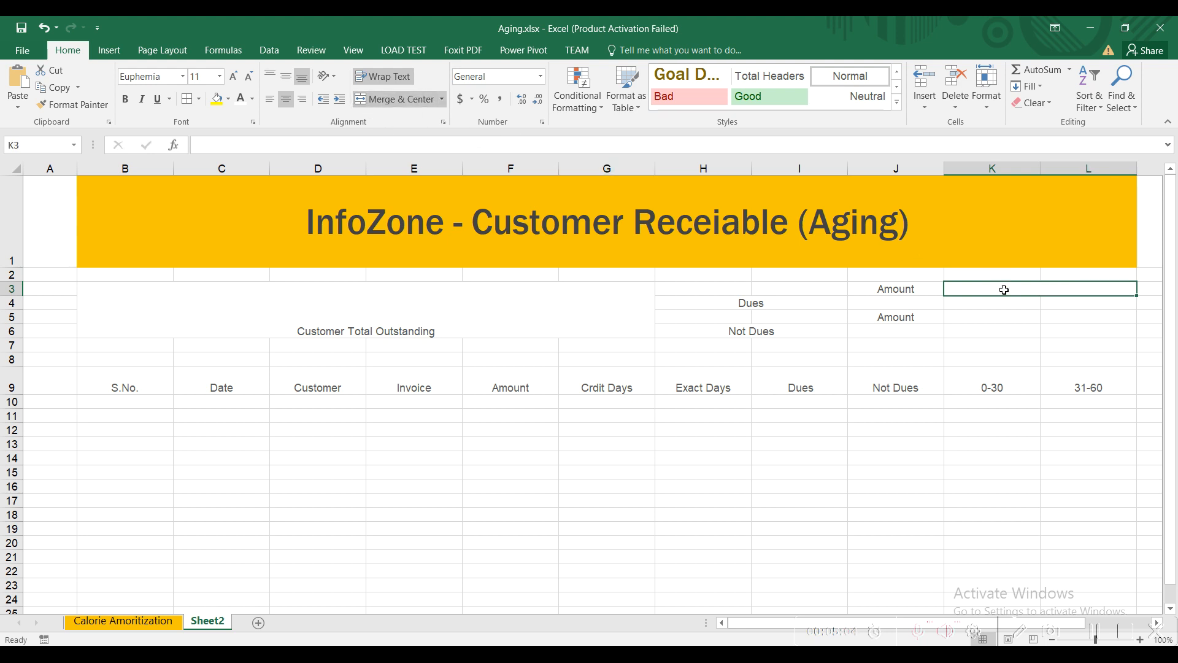
key("ctrl+v")
left_click(1003, 317)
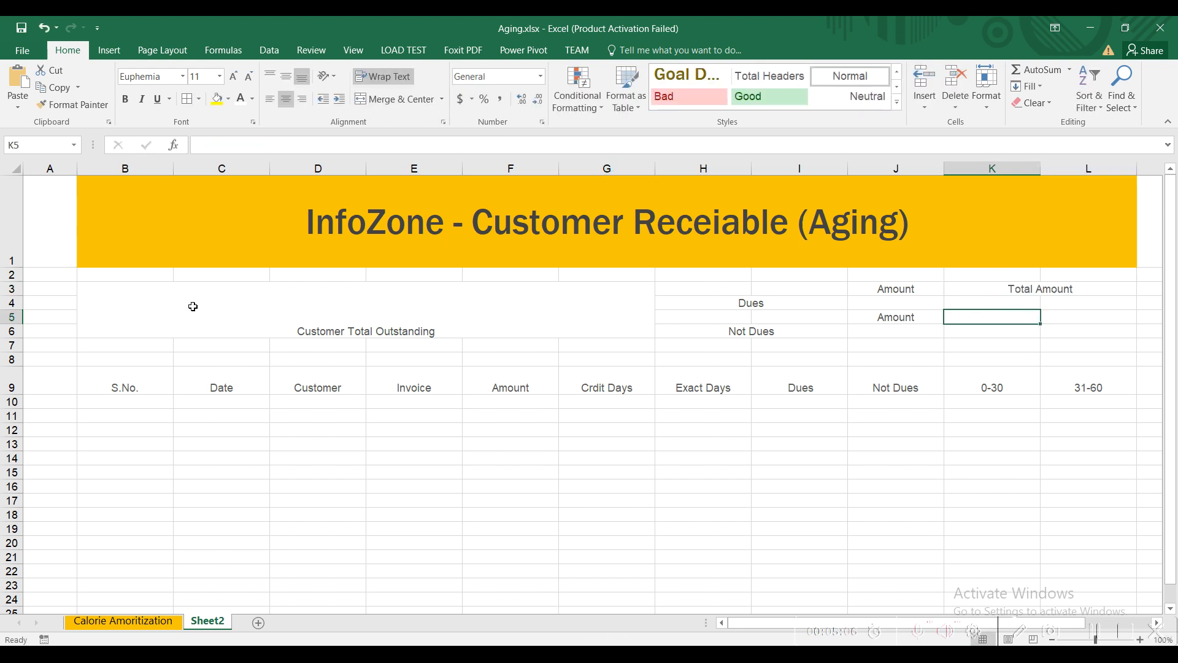
Narrow column A to a thin margin and set the height of row 2 to 5.
left_click_drag(72, 169, 32, 170)
left_click(86, 286)
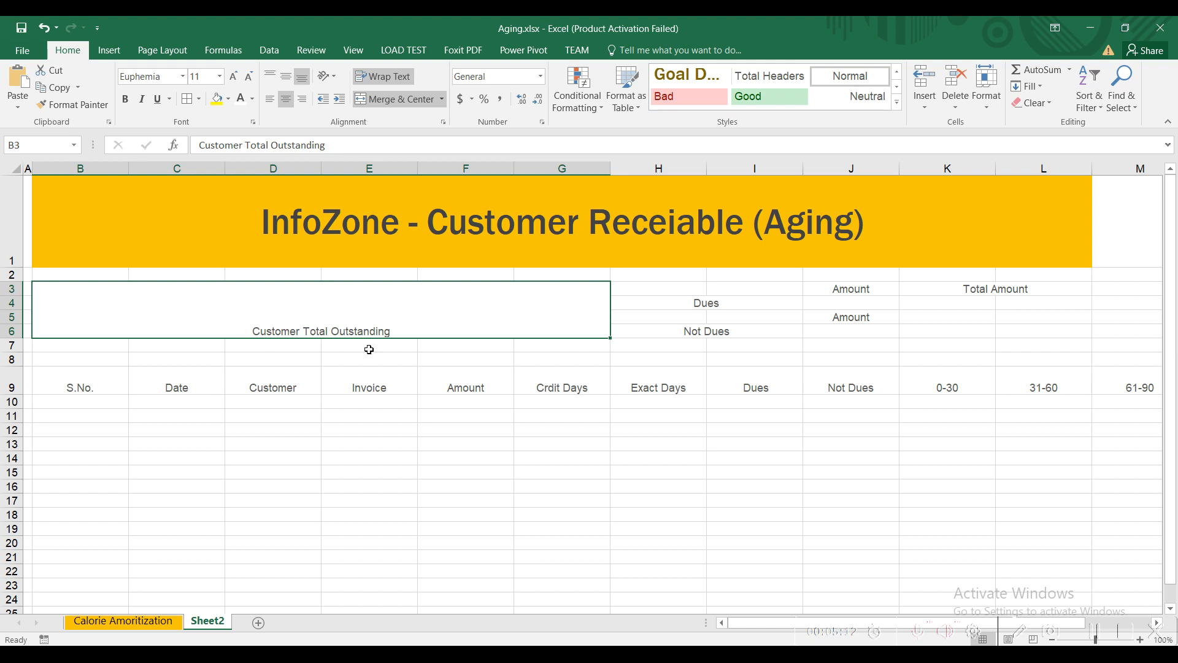
left_click(450, 271)
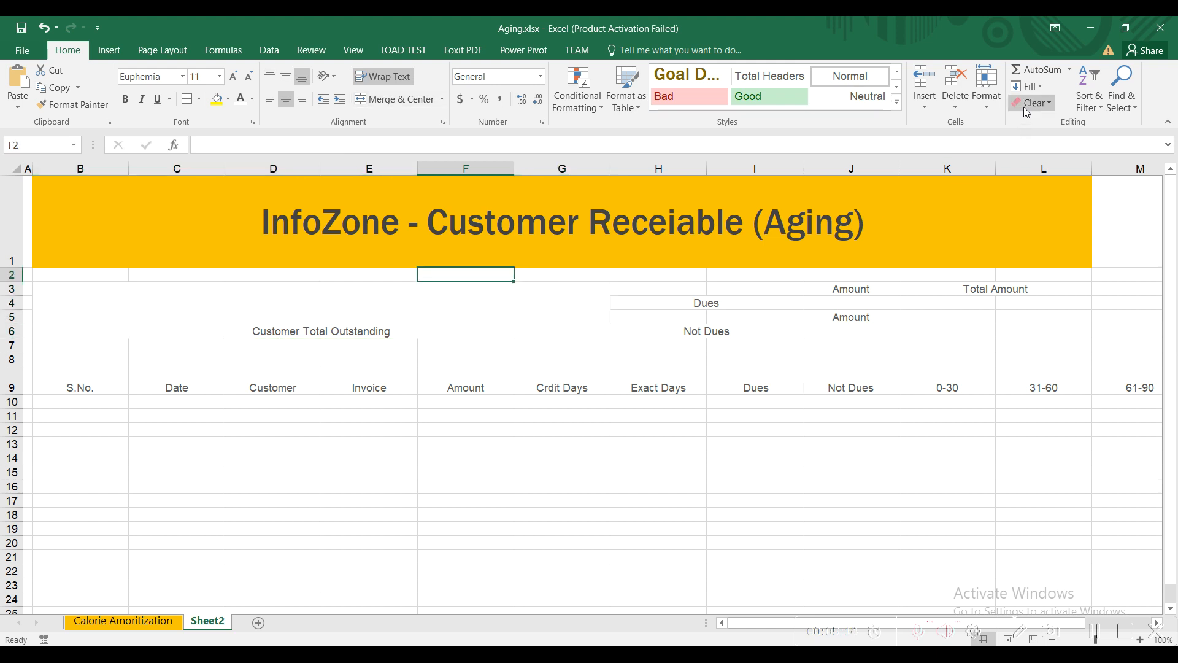
left_click(986, 86)
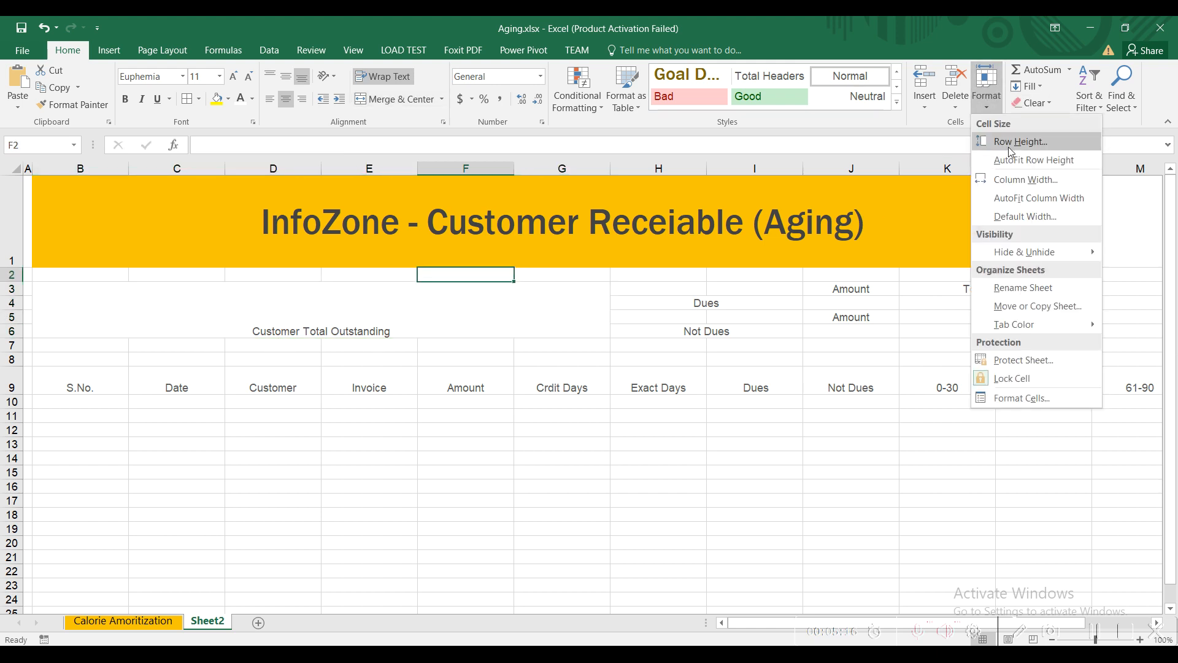
left_click(1020, 141)
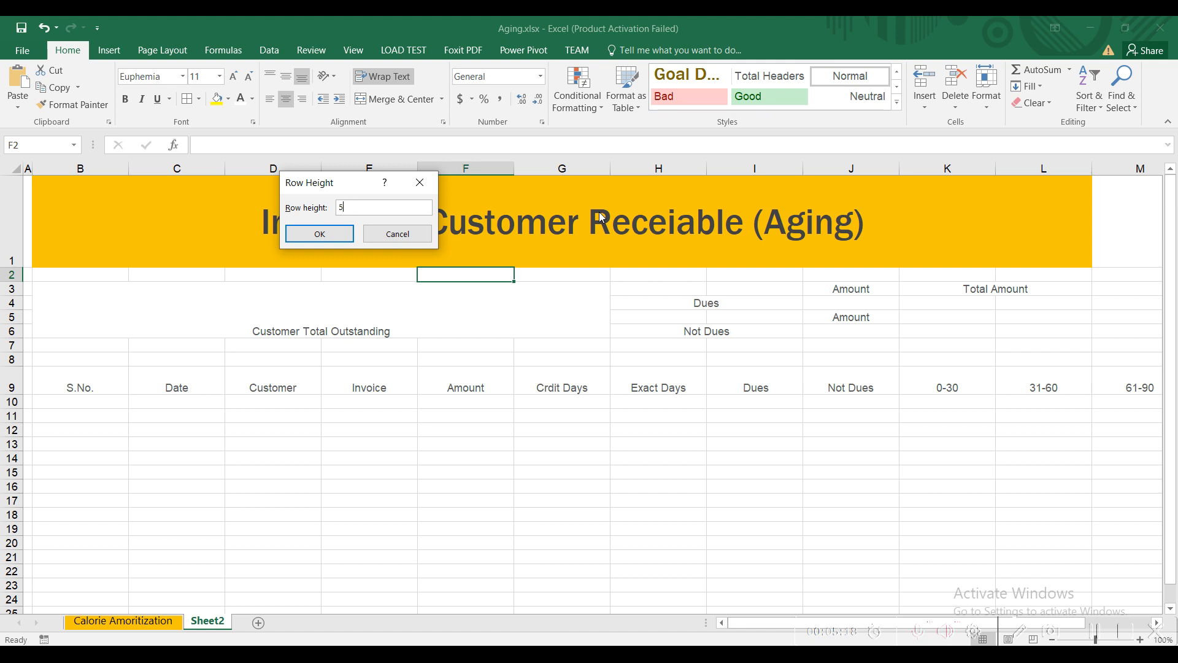
key("Return")
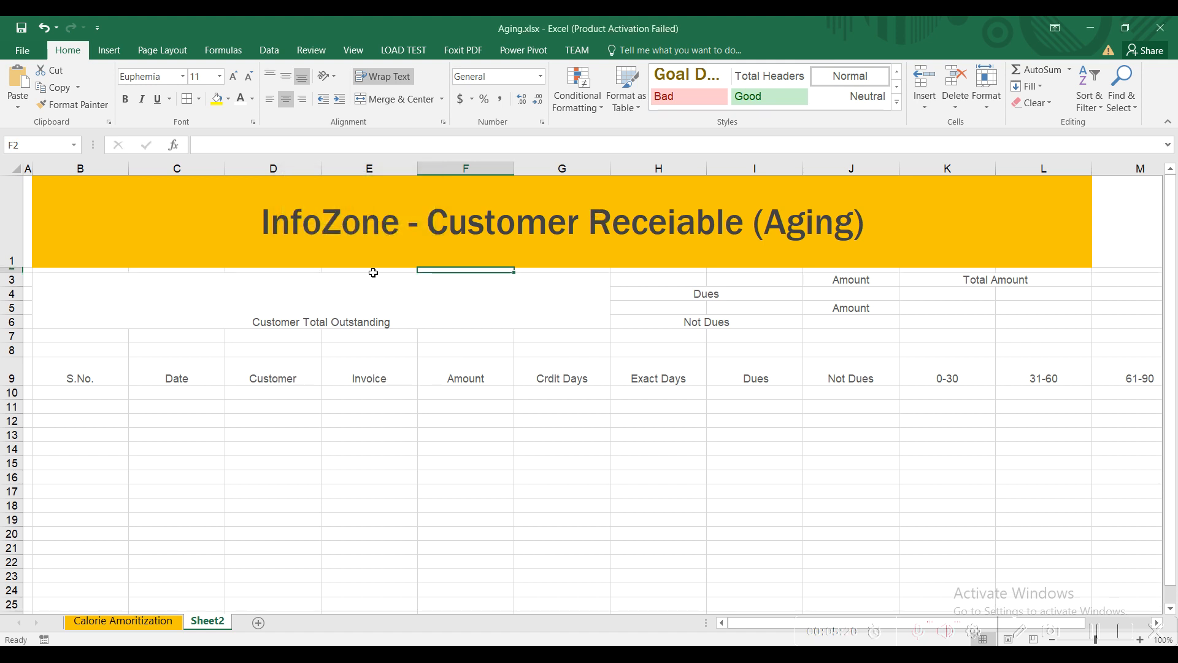
left_click(374, 271)
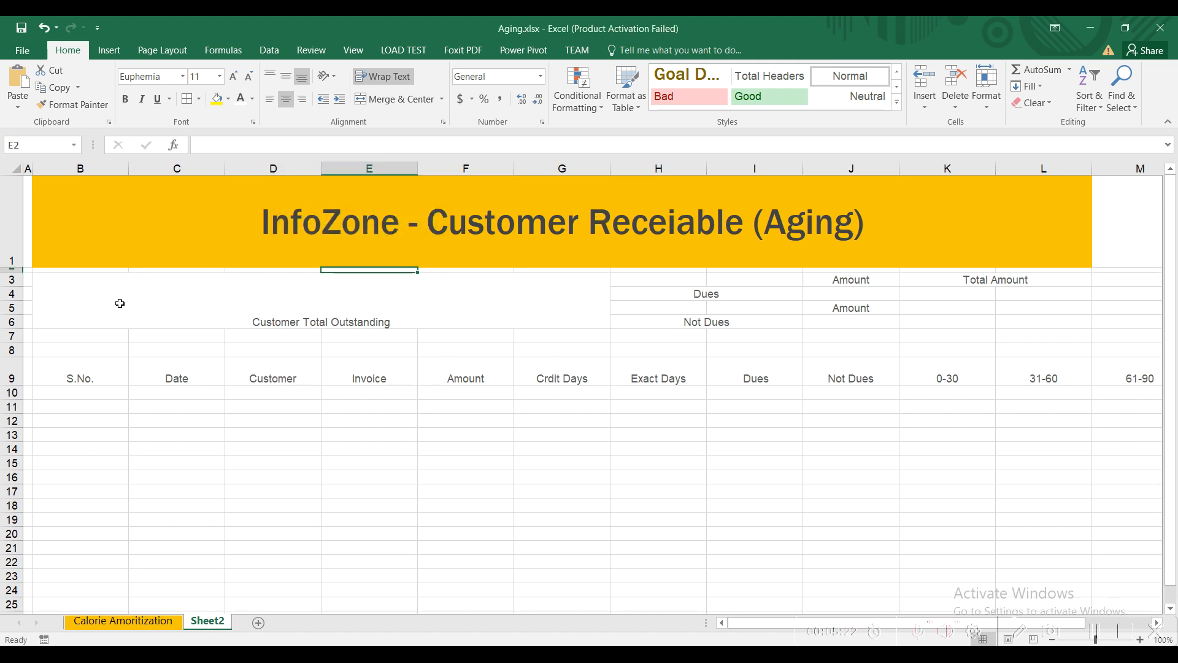
Hide the gridlines of Sheet2 and show them again.
left_click(353, 50)
left_click(181, 104)
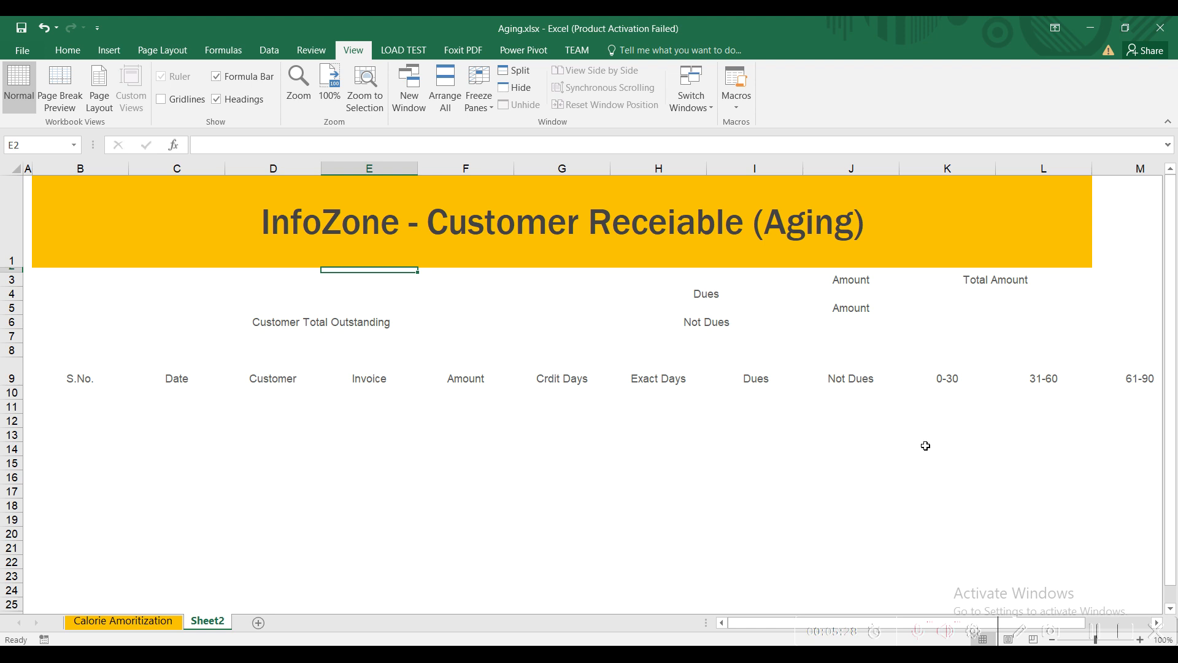
left_click(755, 476)
left_click(179, 101)
Try the Heading 2 cell style on the whole summary block B3:L6 and undo it.
left_click(85, 278)
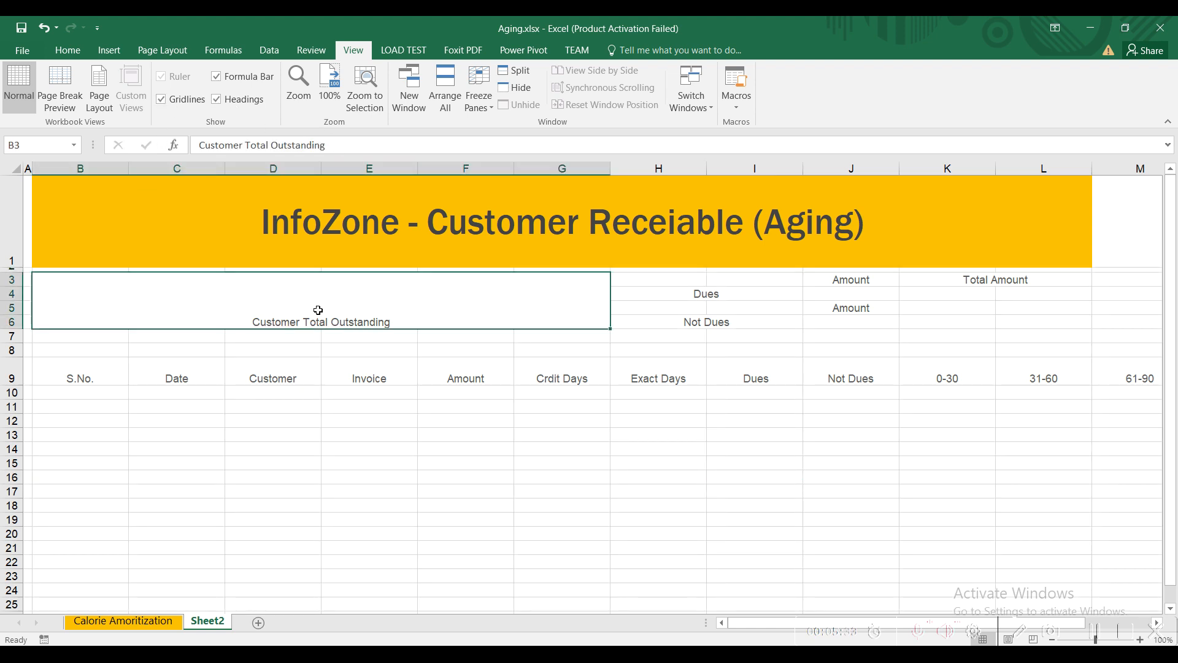
left_click(82, 53)
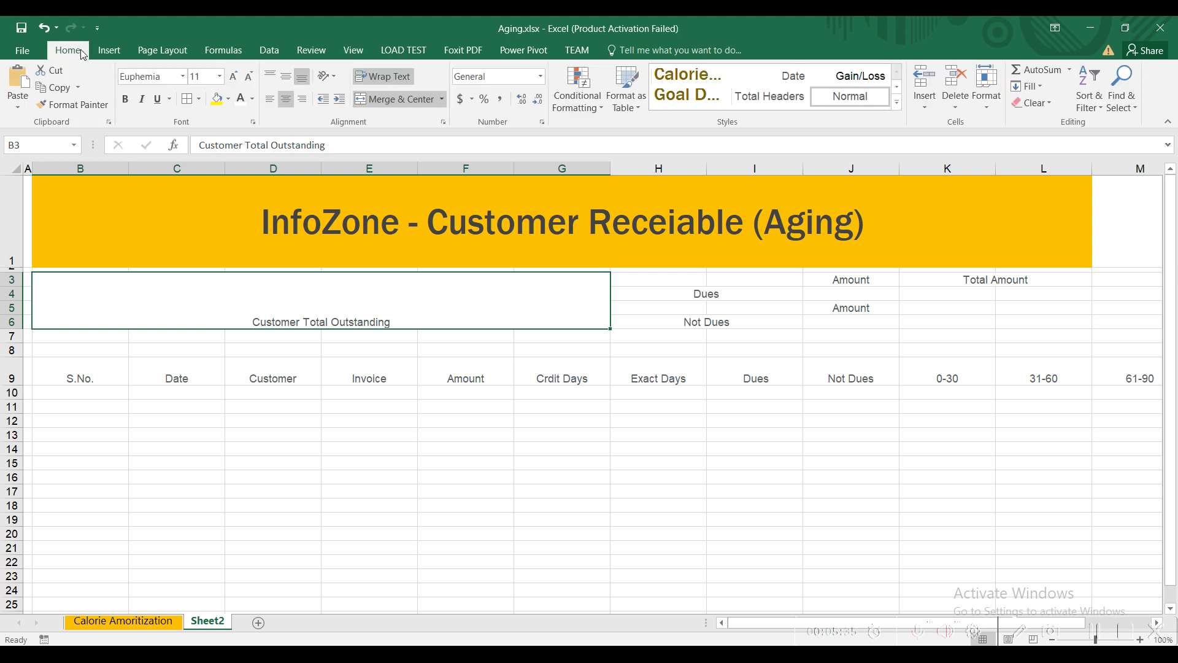
left_click(896, 102)
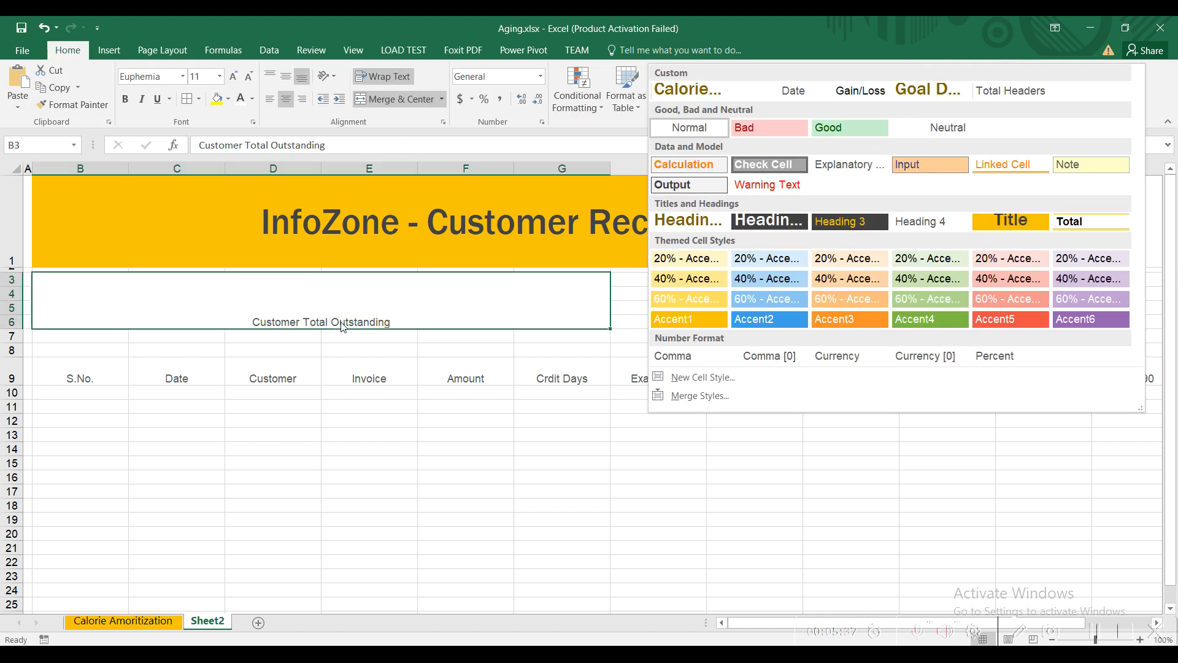
left_click(327, 295)
left_click_drag(327, 295, 978, 313)
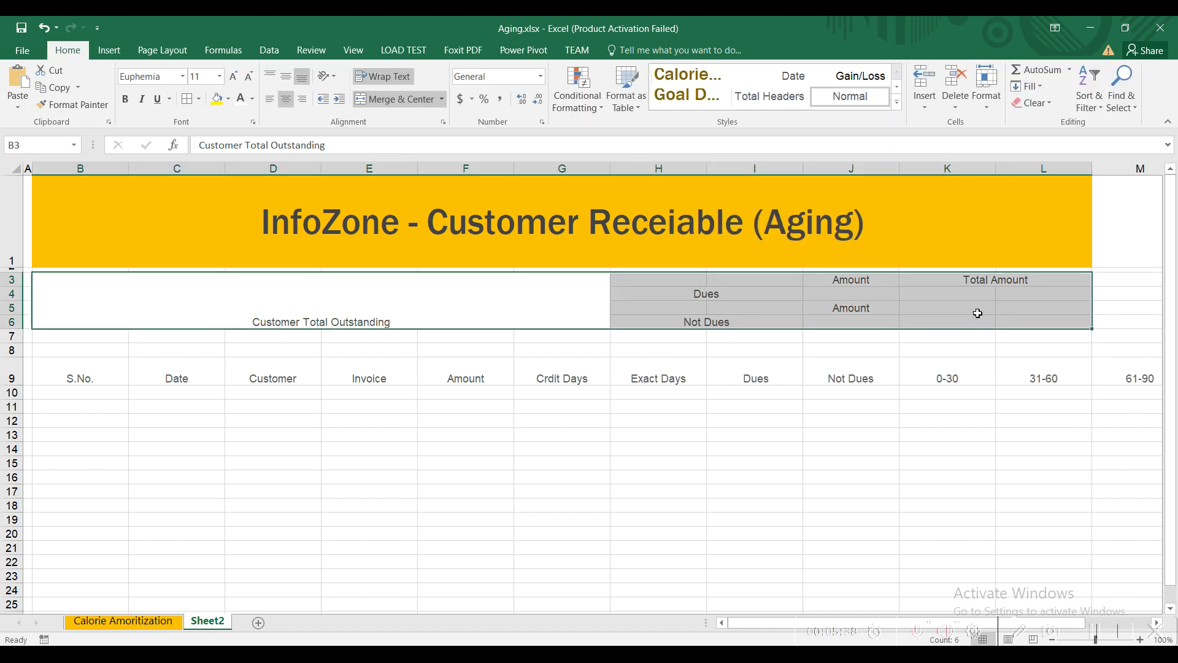
left_click(896, 102)
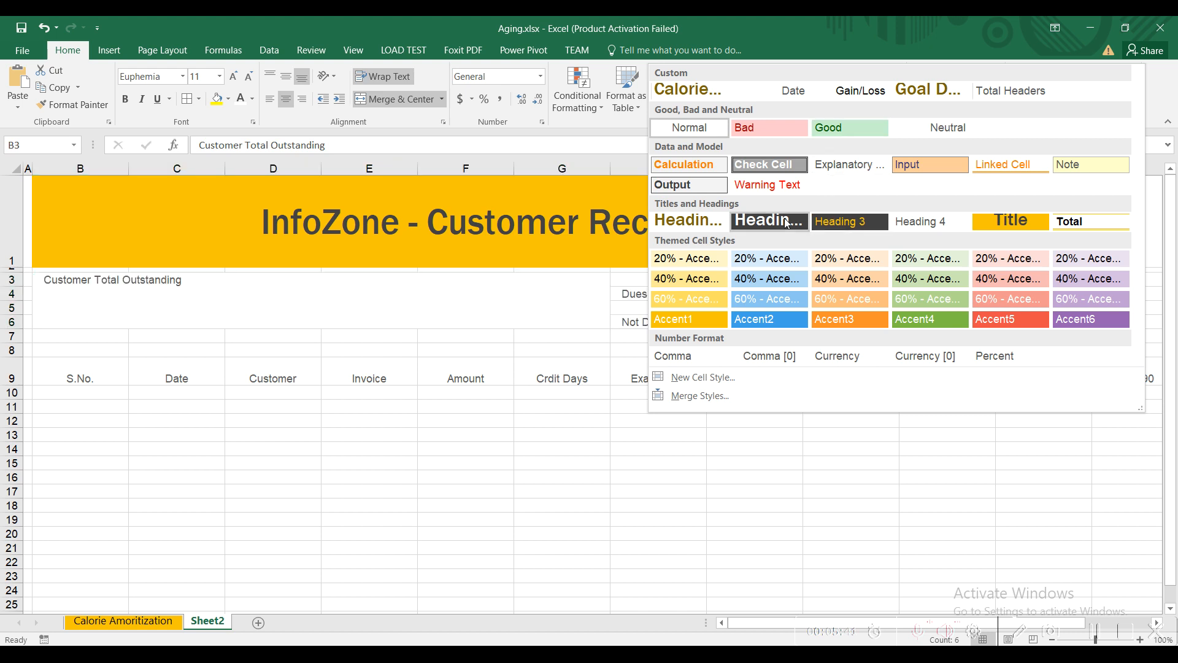
left_click(786, 223)
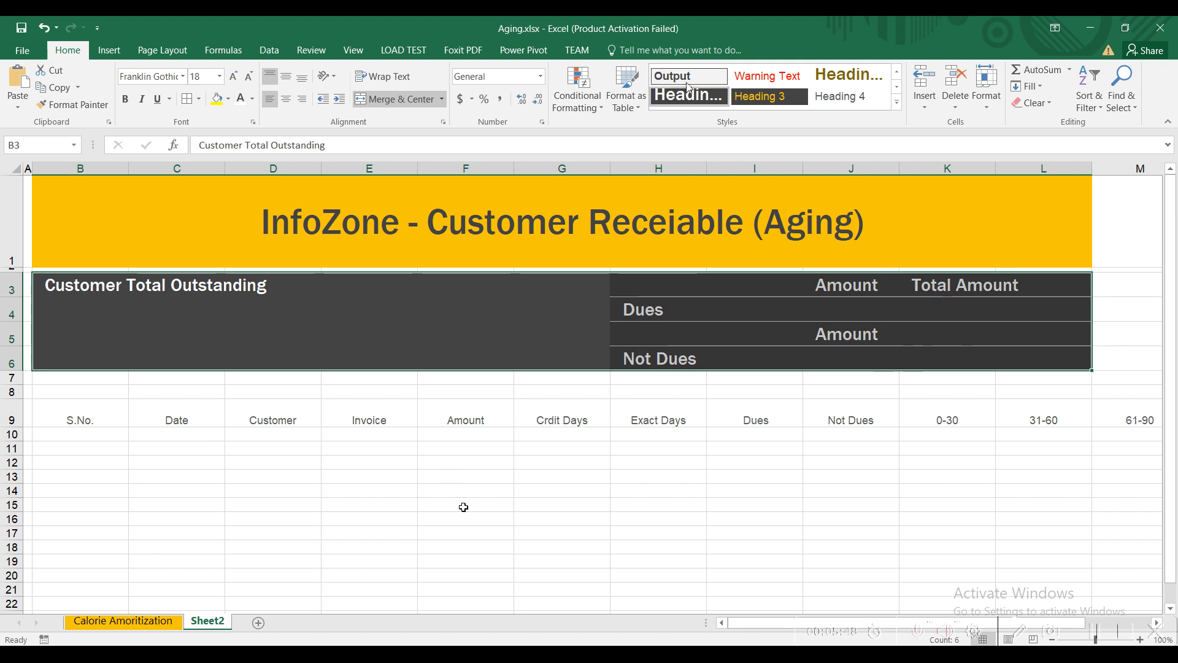
left_click(43, 27)
Apply the Heading 2 cell style to the merged Customer Total Outstanding cell B3:G6.
left_click_drag(632, 324, 565, 298)
left_click(897, 102)
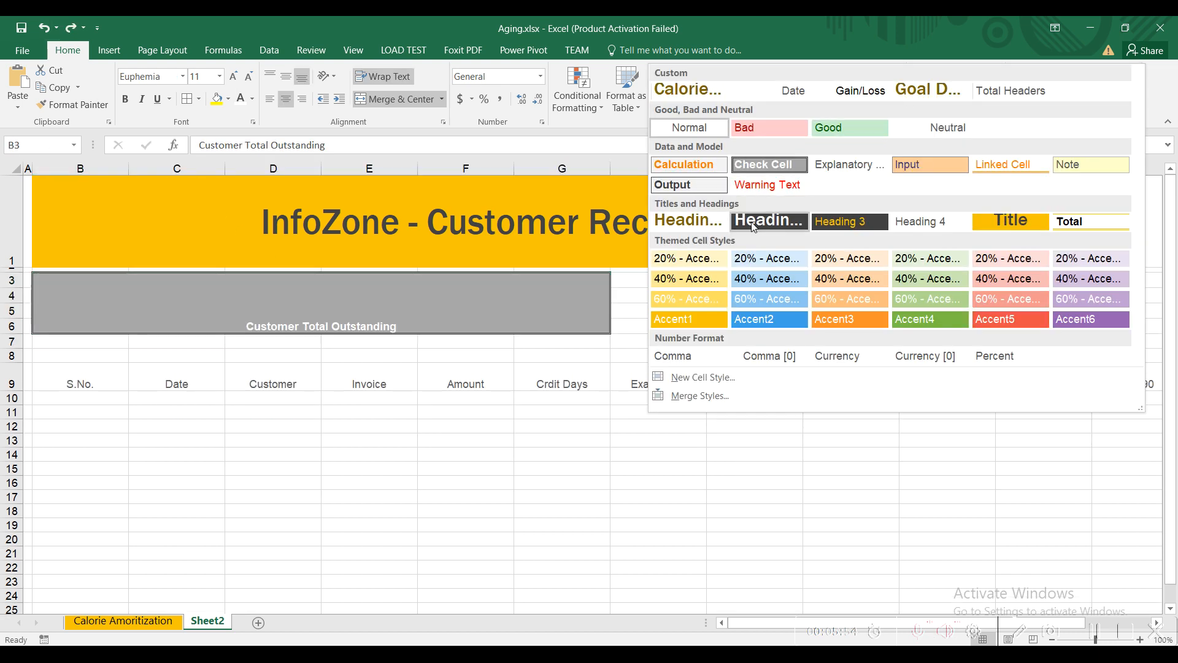
left_click(753, 223)
Merge and center the ranges H3:I3, H5:I5 and K4:L6 in the summary block.
left_click_drag(698, 282, 758, 281)
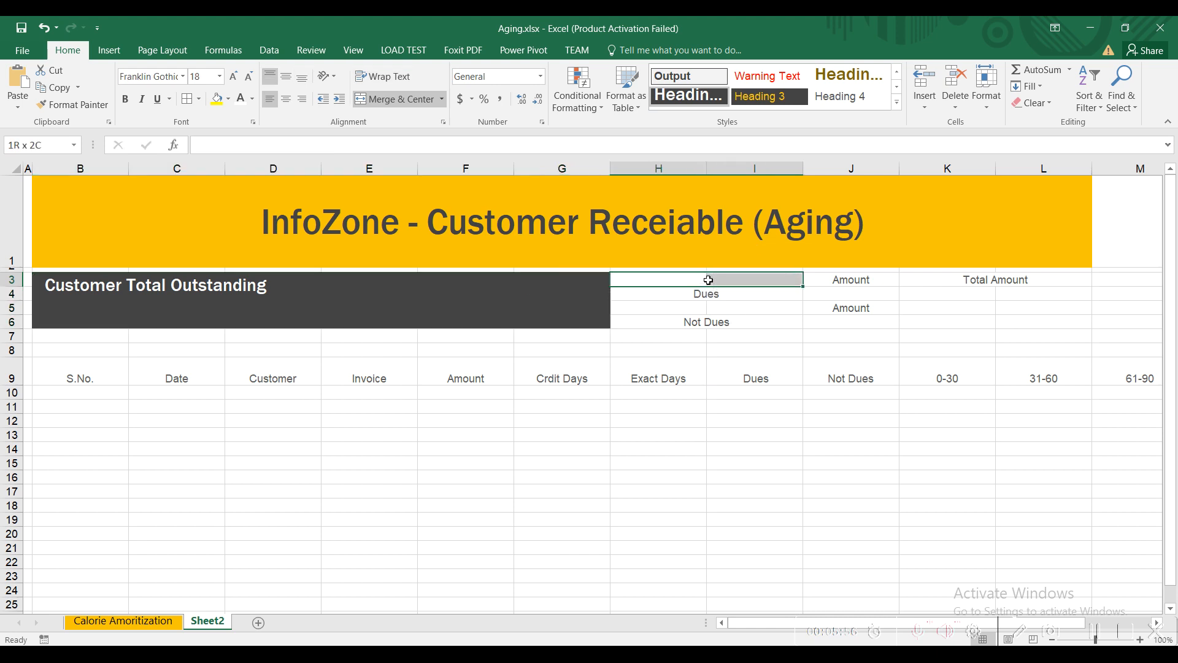
left_click(405, 98)
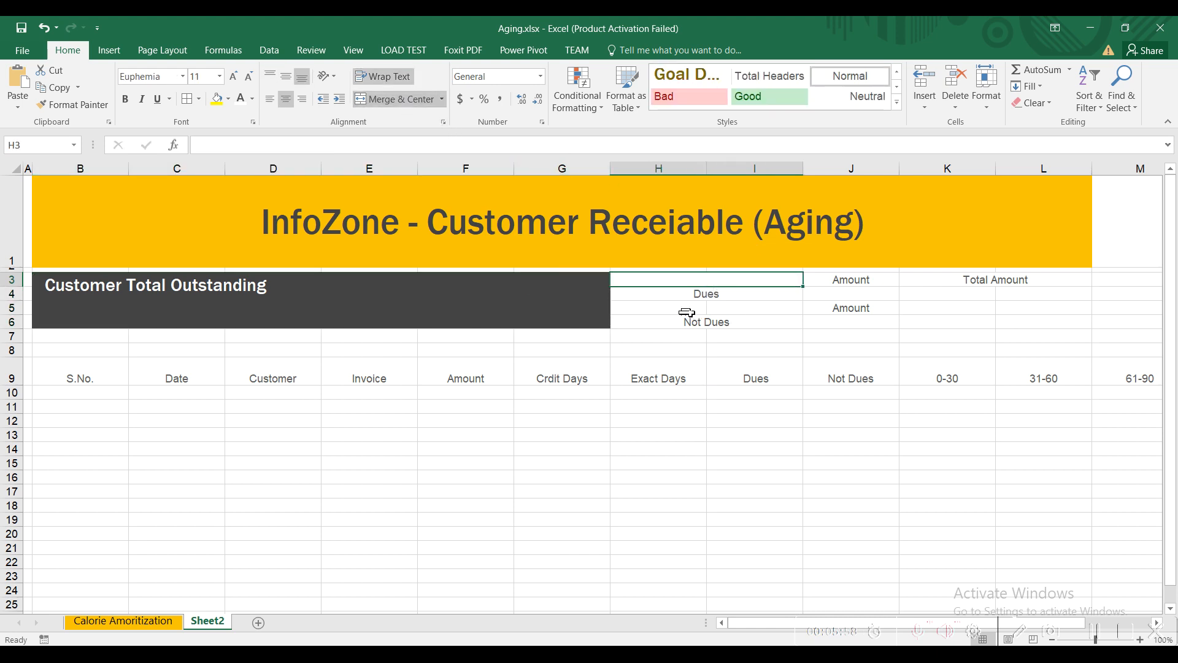
left_click_drag(673, 309, 758, 308)
left_click(405, 99)
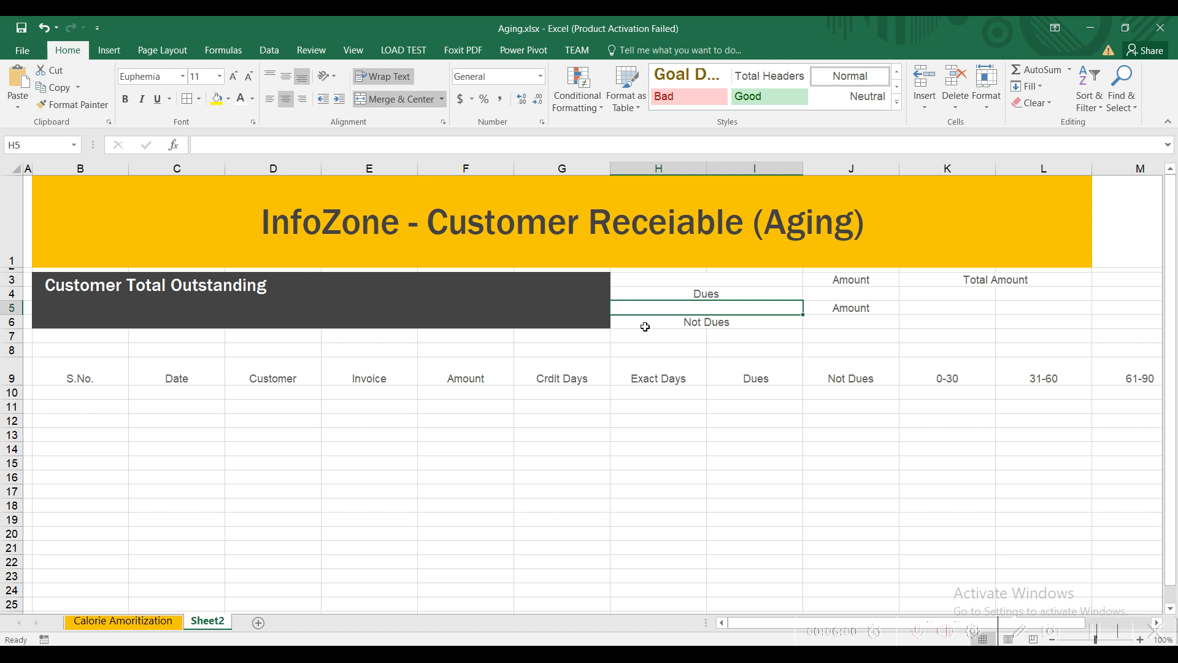
left_click_drag(870, 296, 1028, 316)
left_click(853, 301)
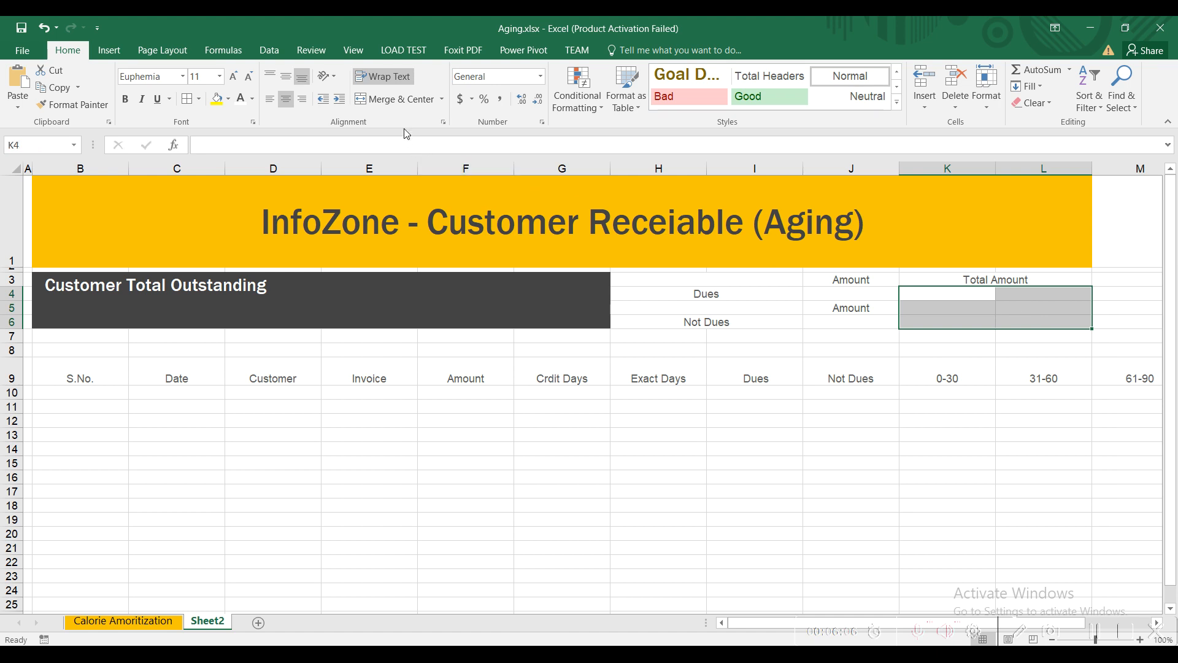
left_click(406, 99)
Apply the Heading 2 cell style to K3:L6 and H3:J6, and remove all borders from H3:L6.
left_click_drag(945, 280, 965, 318)
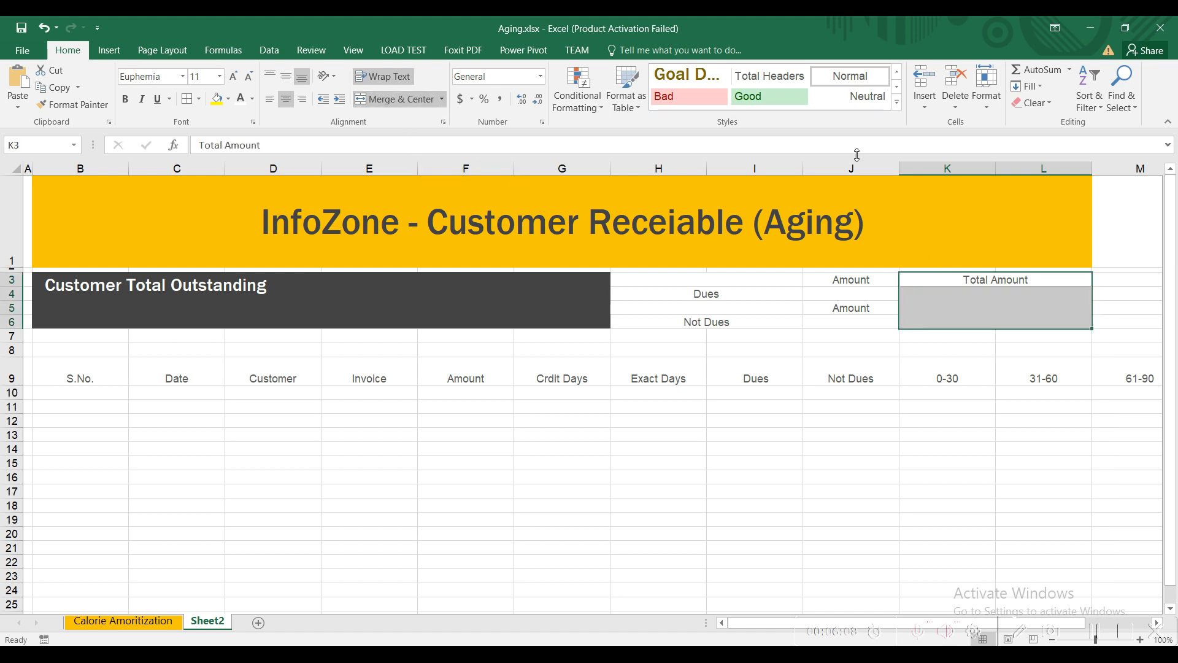
left_click(896, 105)
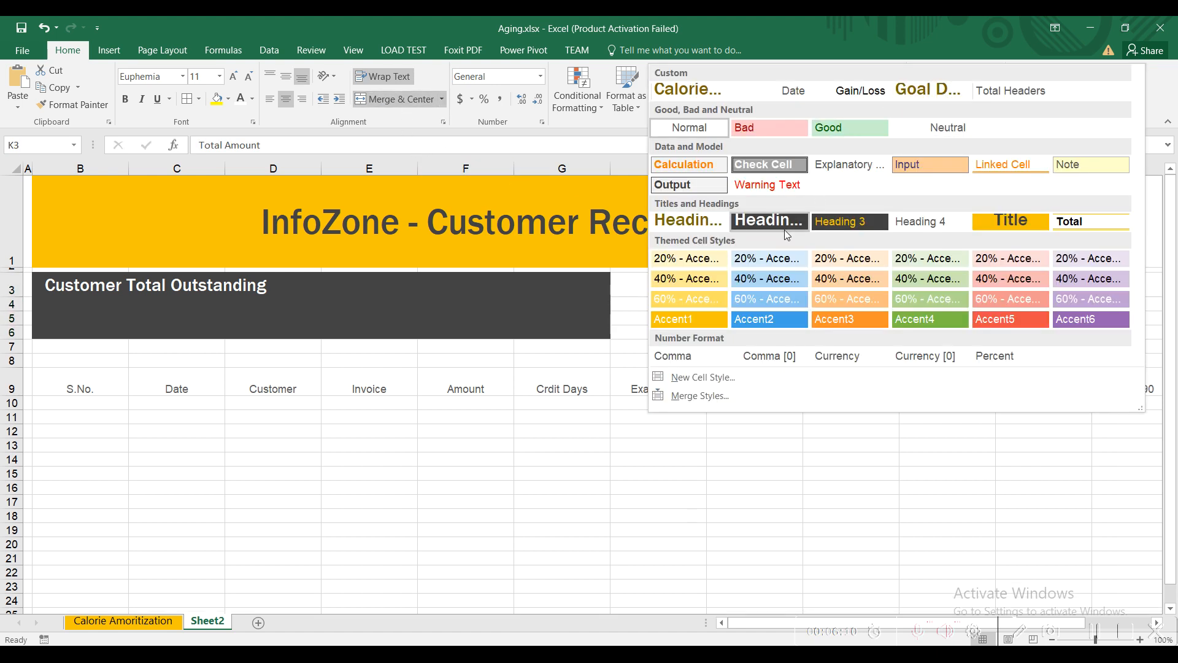
left_click(784, 229)
left_click(944, 327)
left_click_drag(854, 284, 718, 336)
left_click(897, 102)
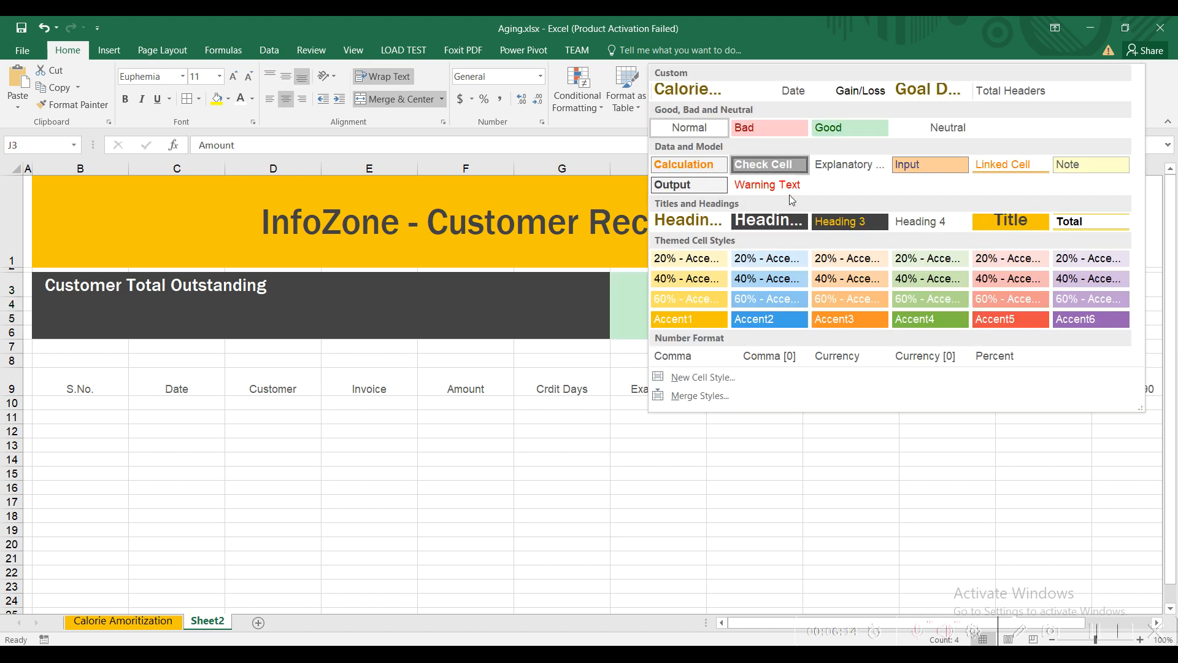
left_click(774, 225)
left_click(945, 323)
left_click_drag(971, 287, 685, 337)
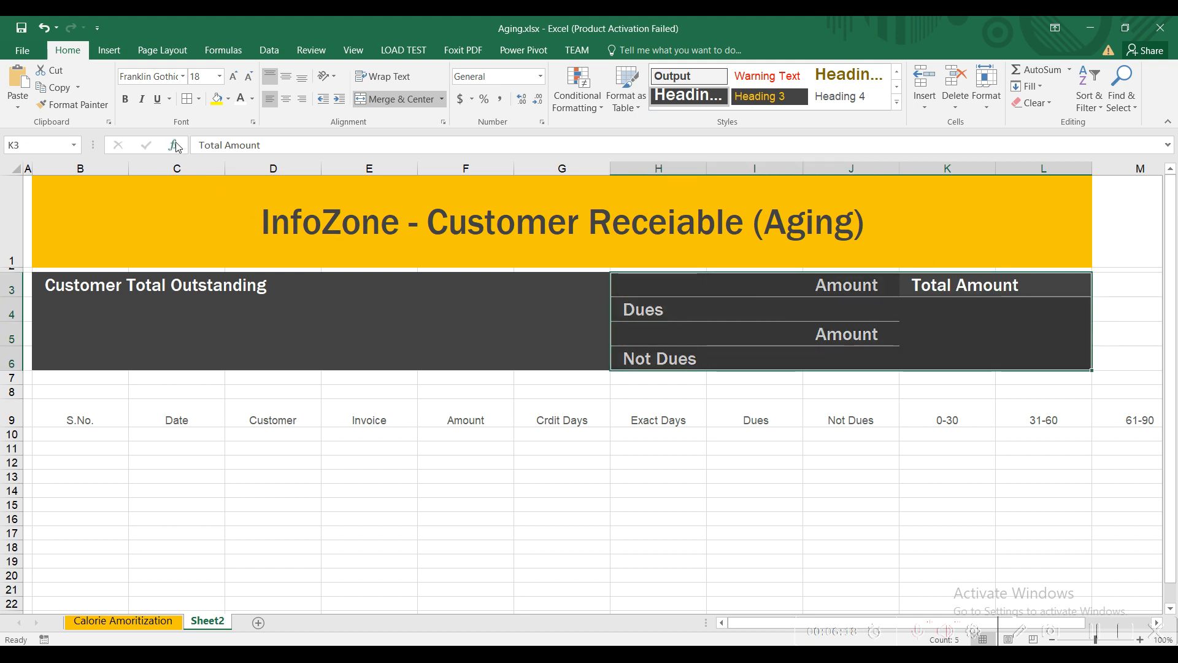
left_click(199, 98)
left_click(221, 216)
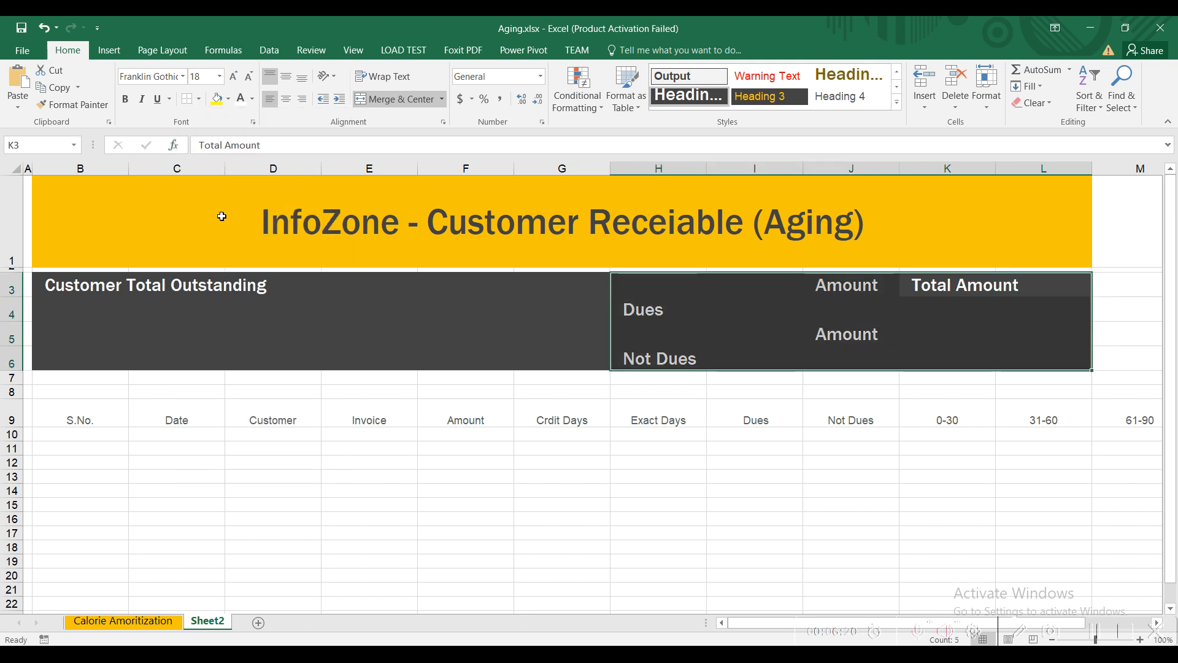
left_click(542, 356)
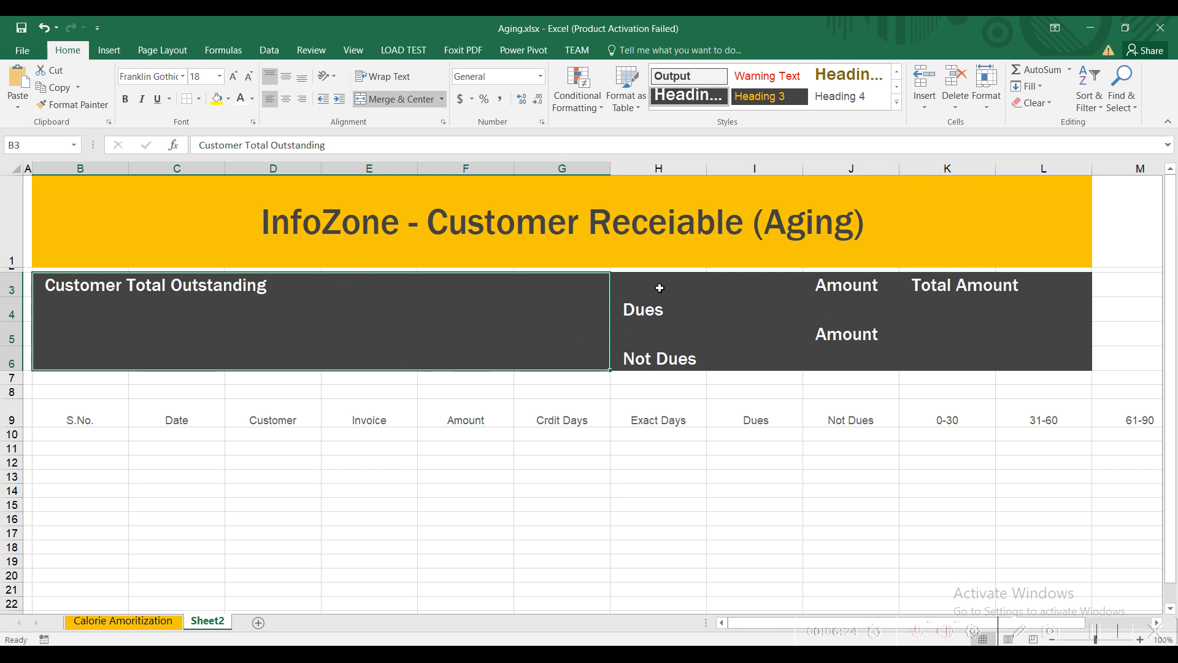
Add an outline border in the automatic color around the Dues and Not Dues labels in H3:I6.
left_click_drag(631, 282, 720, 355)
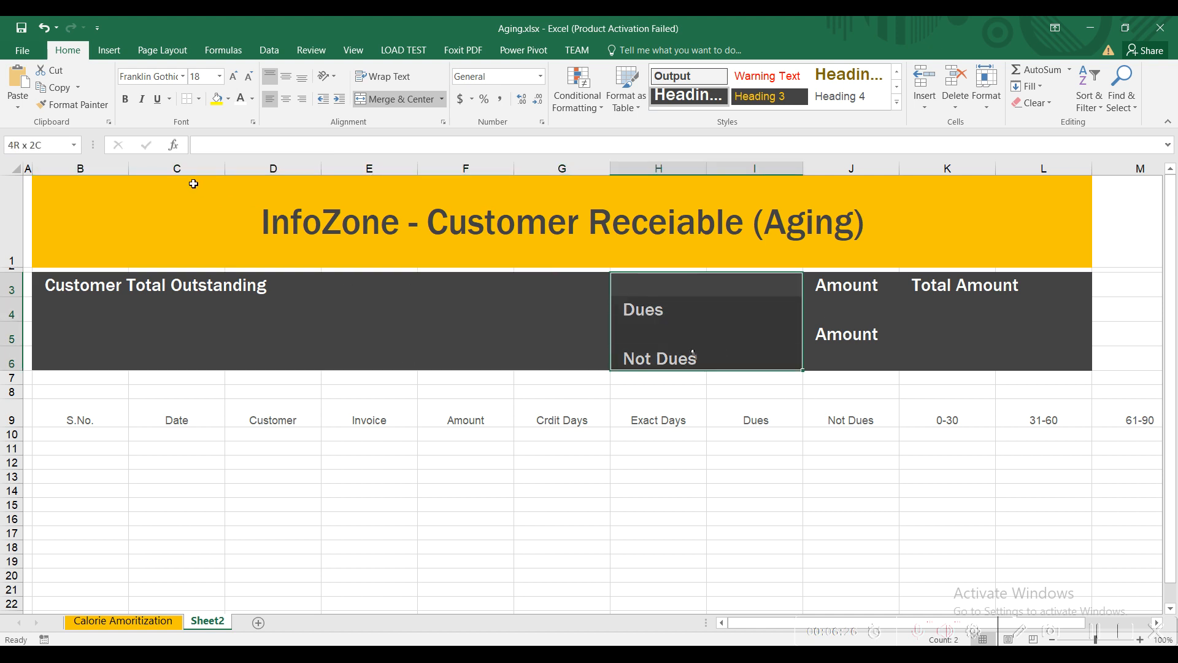
left_click(199, 99)
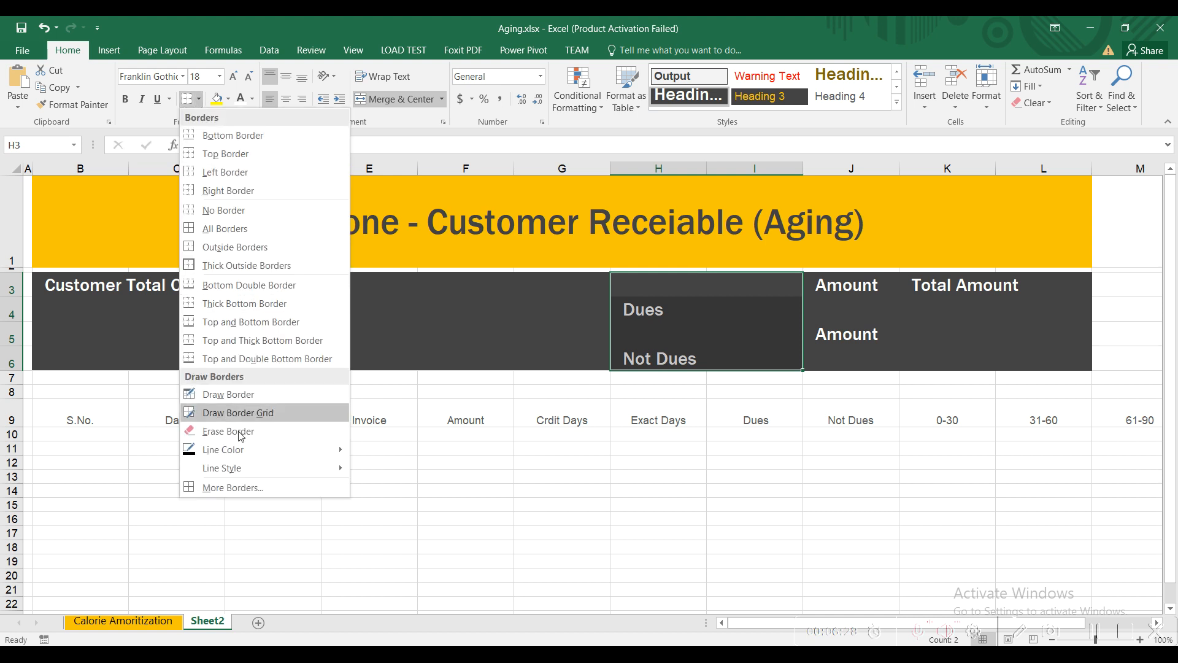
left_click(244, 489)
left_click(388, 109)
left_click(257, 228)
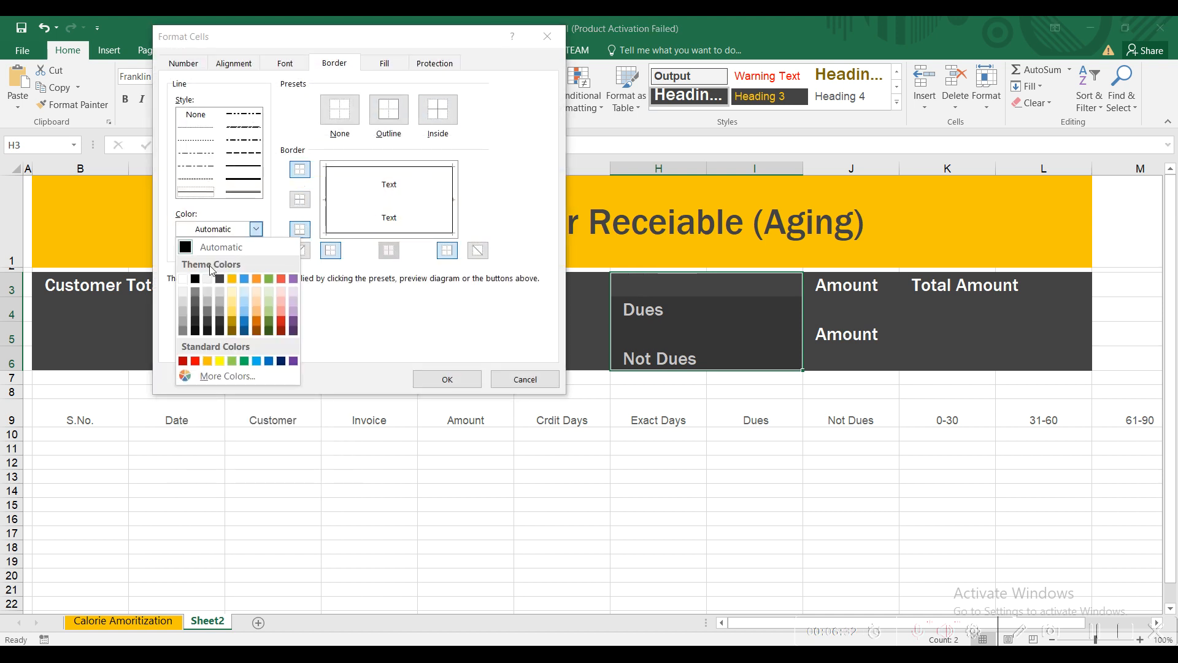
left_click(180, 276)
left_click(429, 378)
left_click_drag(850, 287, 865, 357)
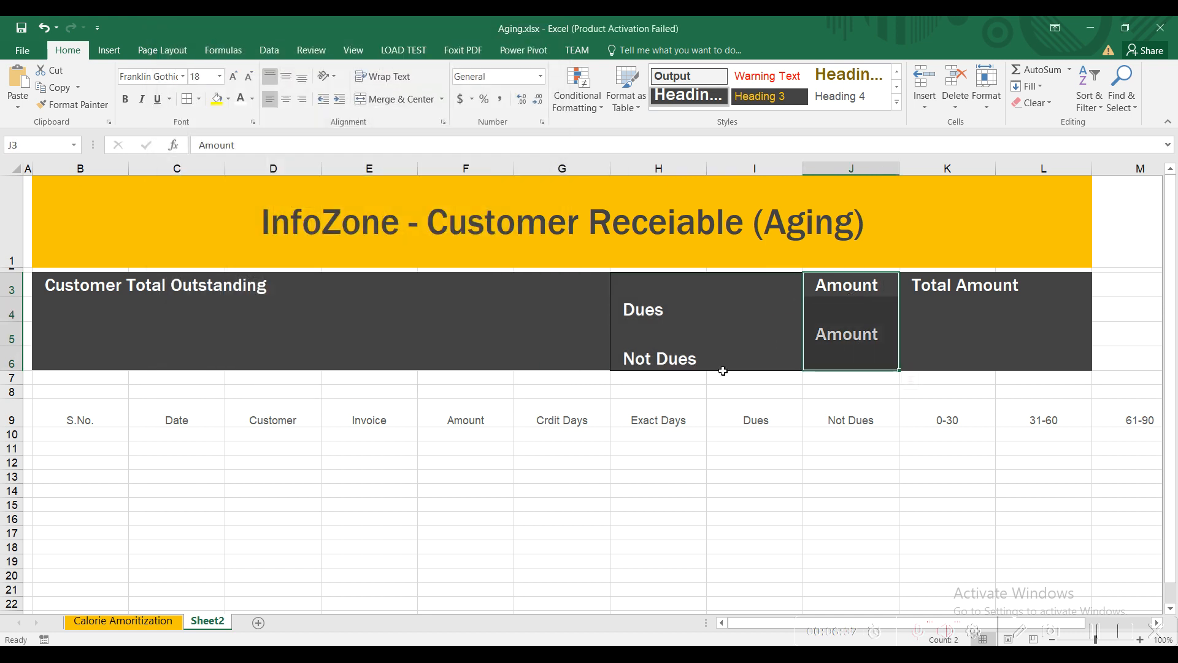
left_click(666, 307)
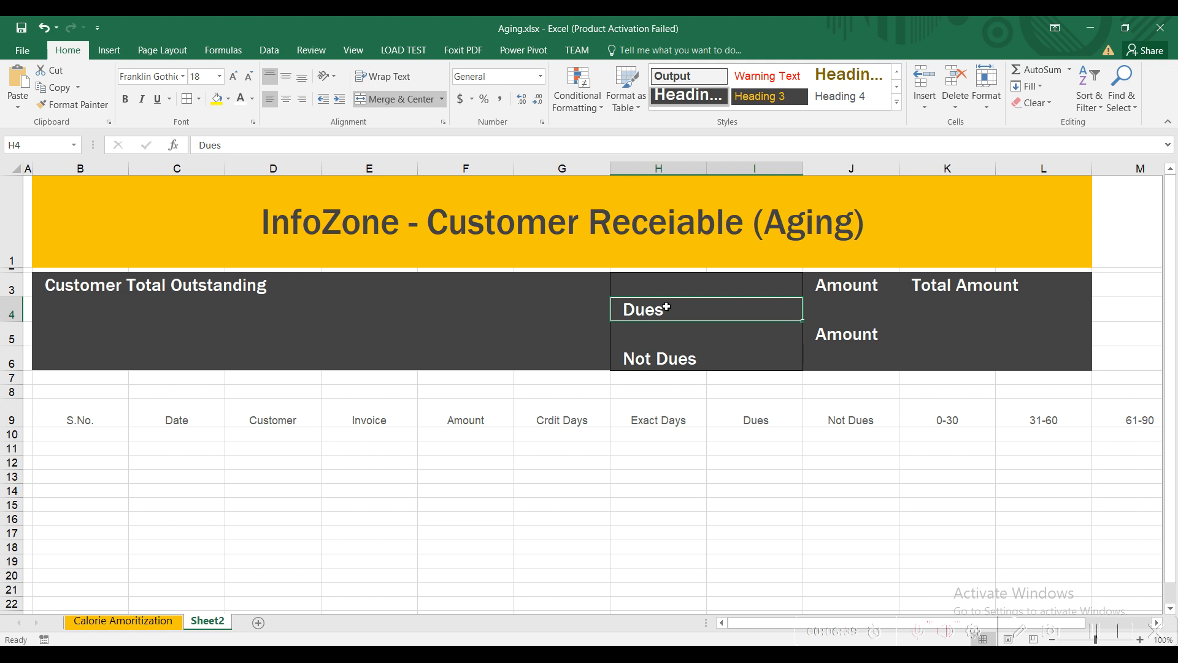
left_click(635, 278)
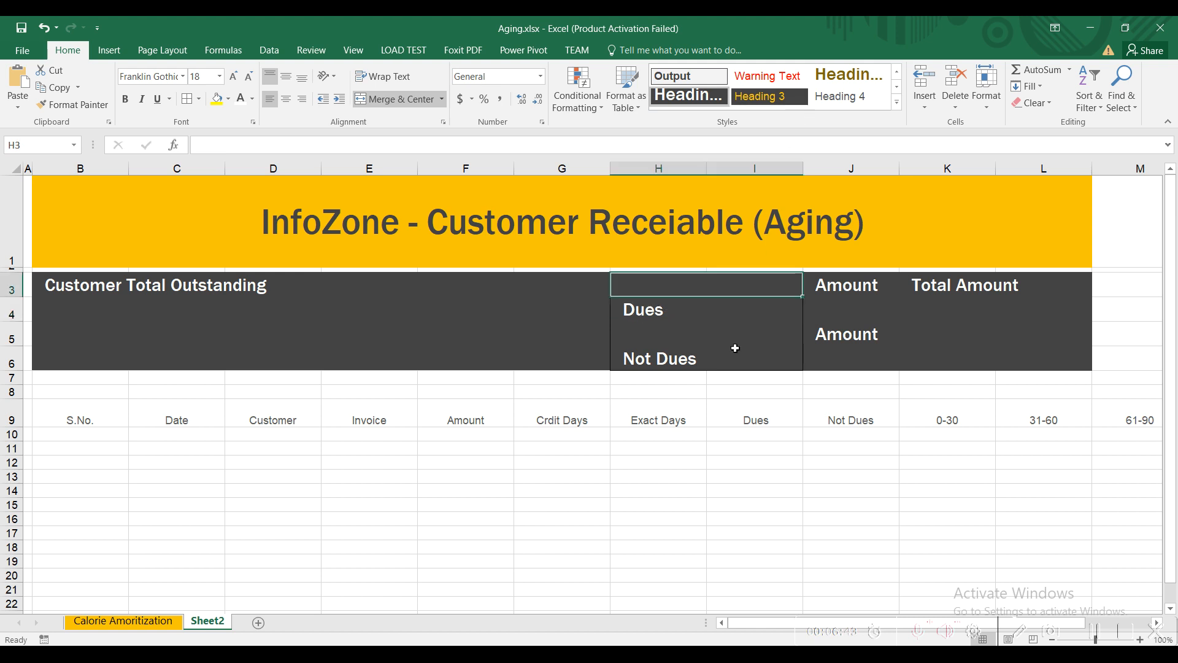
Set the outline border around the Dues and Not Dues labels in H3:I6 to white.
left_click_drag(624, 286, 709, 376)
left_click_drag(788, 366, 663, 284)
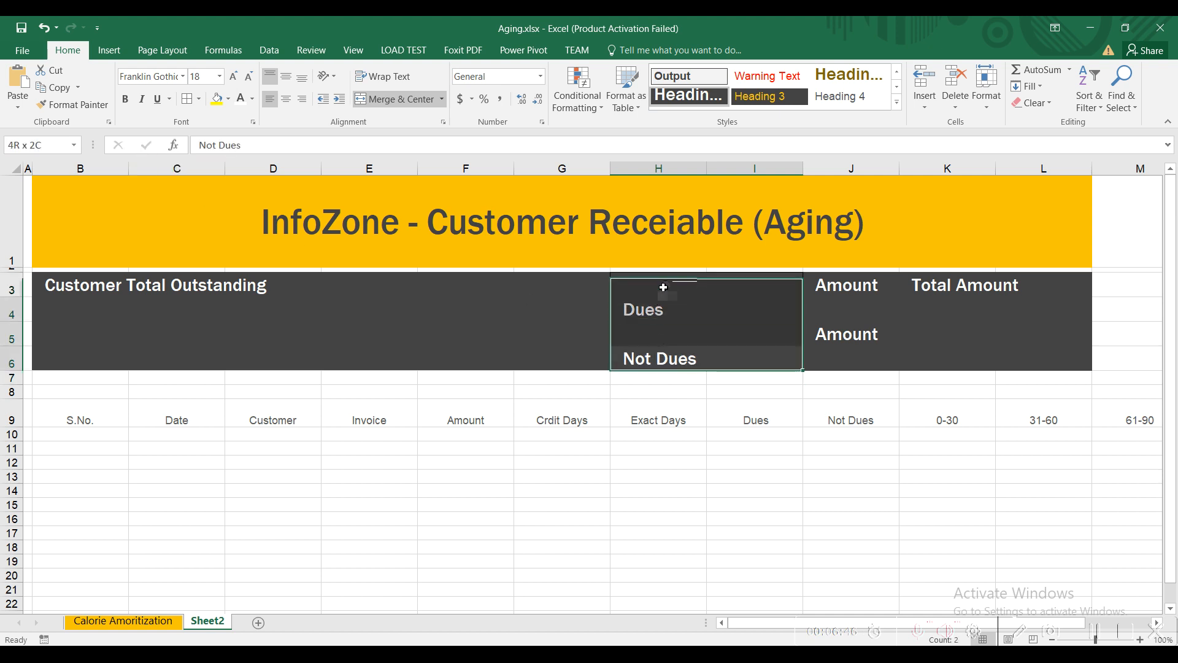
left_click(232, 487)
left_click(256, 228)
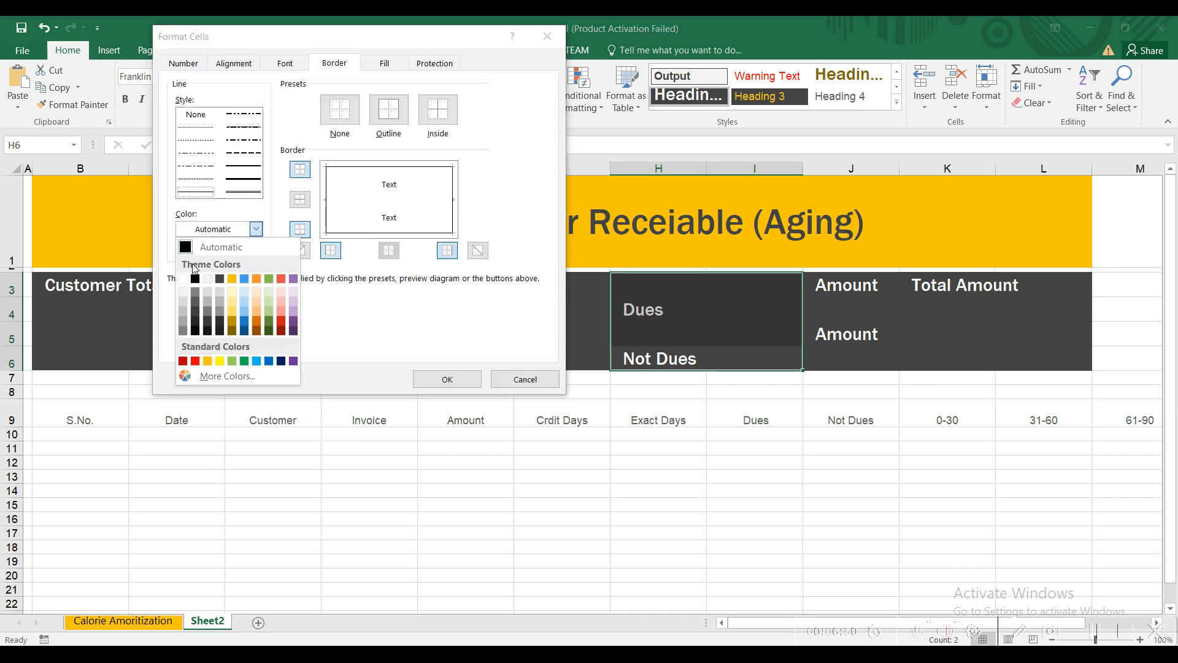
left_click(183, 279)
left_click(388, 109)
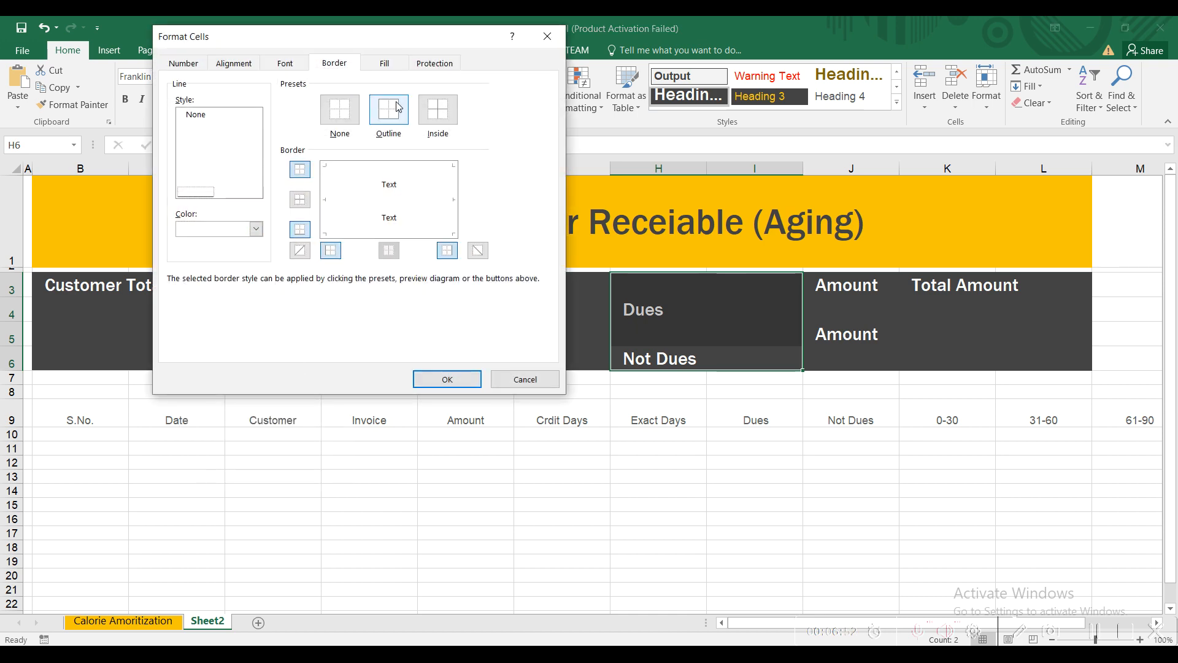
left_click(447, 380)
left_click(527, 340)
left_click(602, 410)
left_click_drag(844, 288, 865, 351)
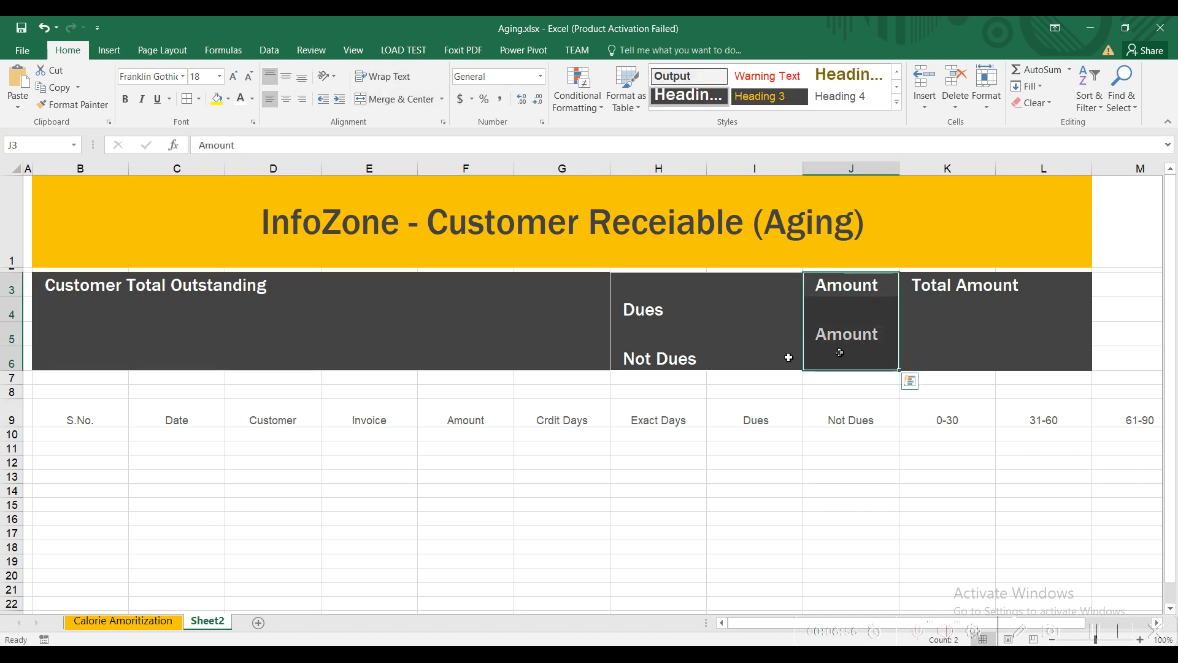
left_click(712, 336)
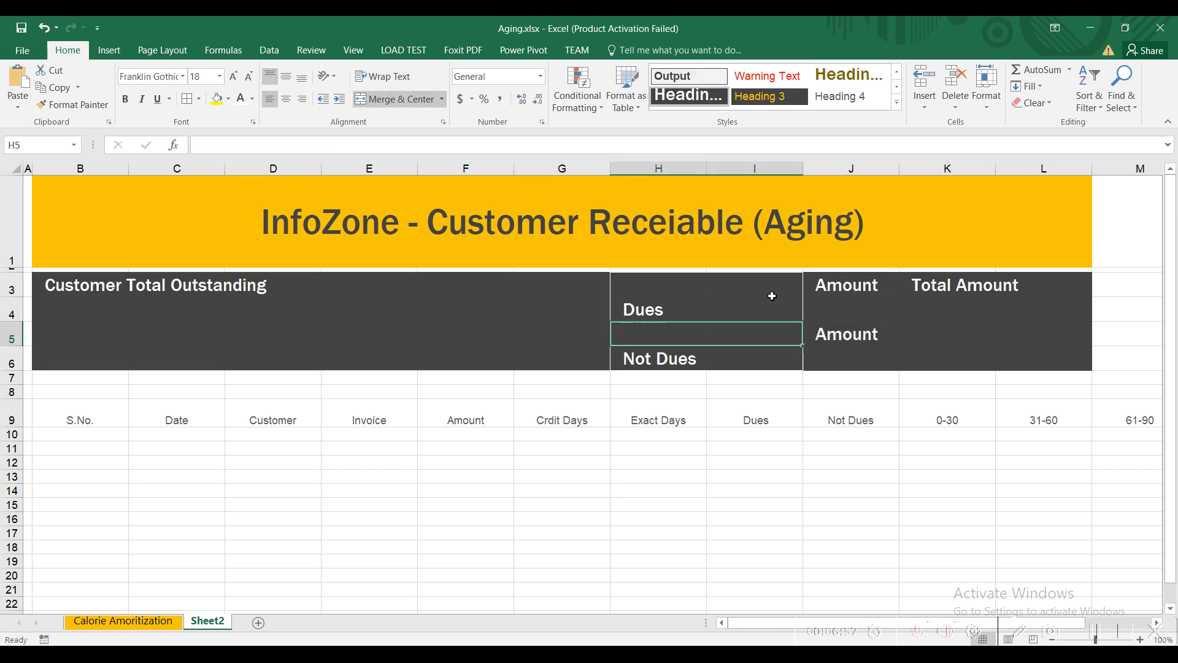
left_click(516, 297)
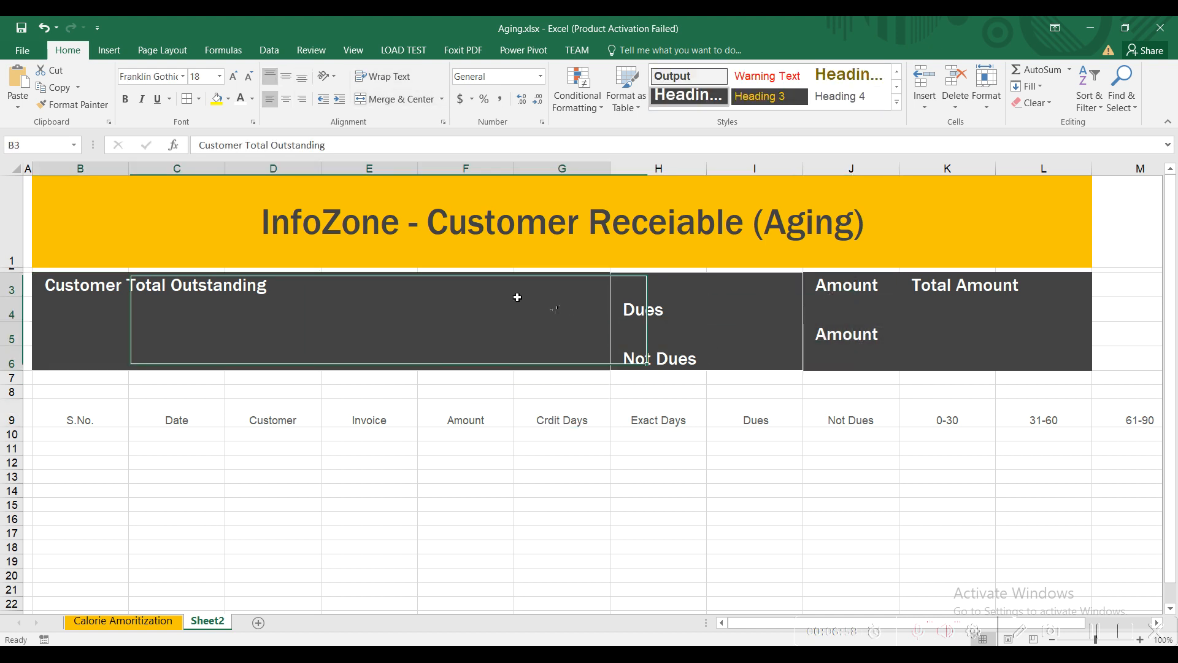
Check the summary cell styles on the Calorie Amoritization sheet and apply the Heading 3 style to B3:L6 of Sheet2.
left_click(154, 621)
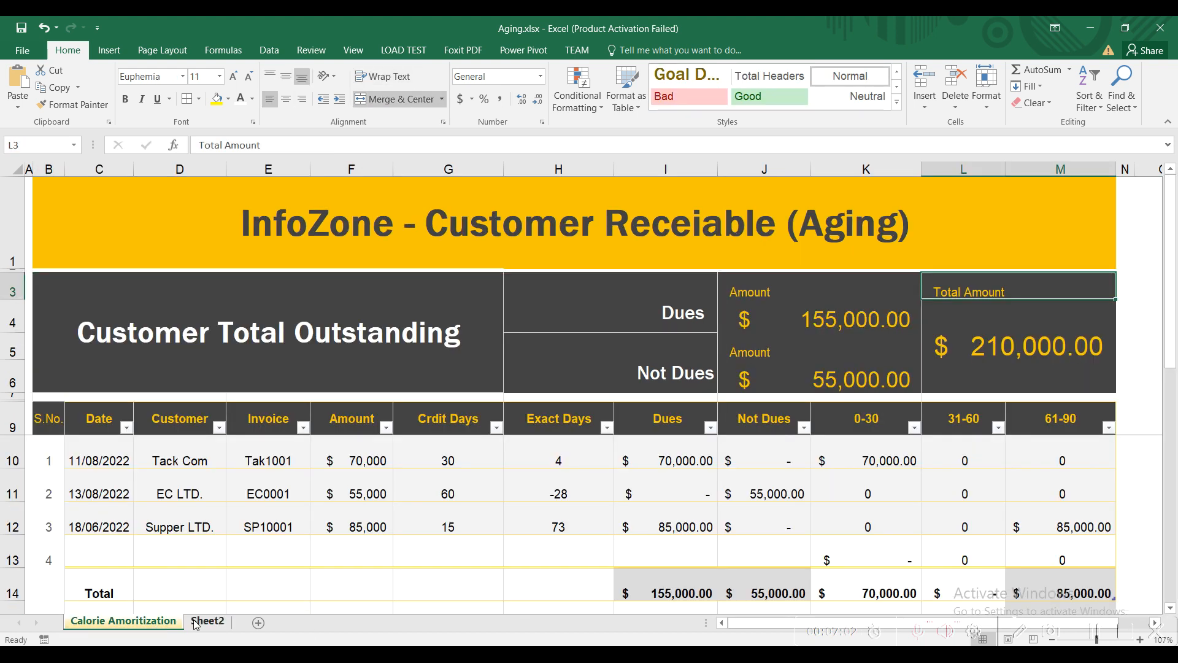
left_click(650, 319)
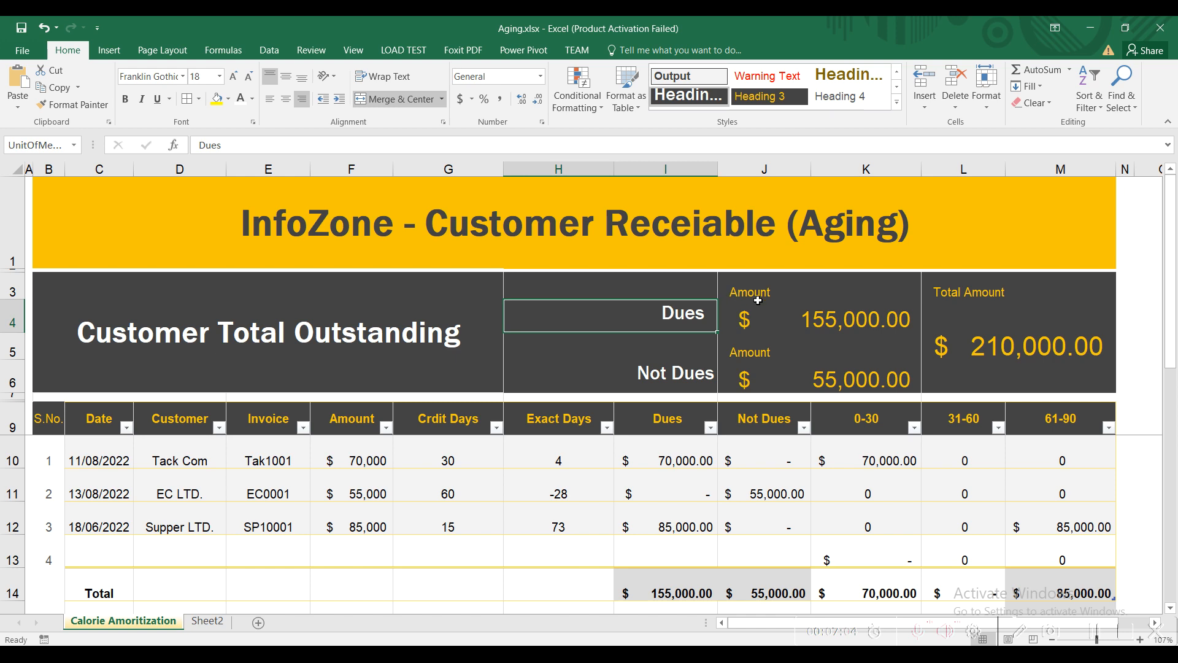
left_click(733, 319)
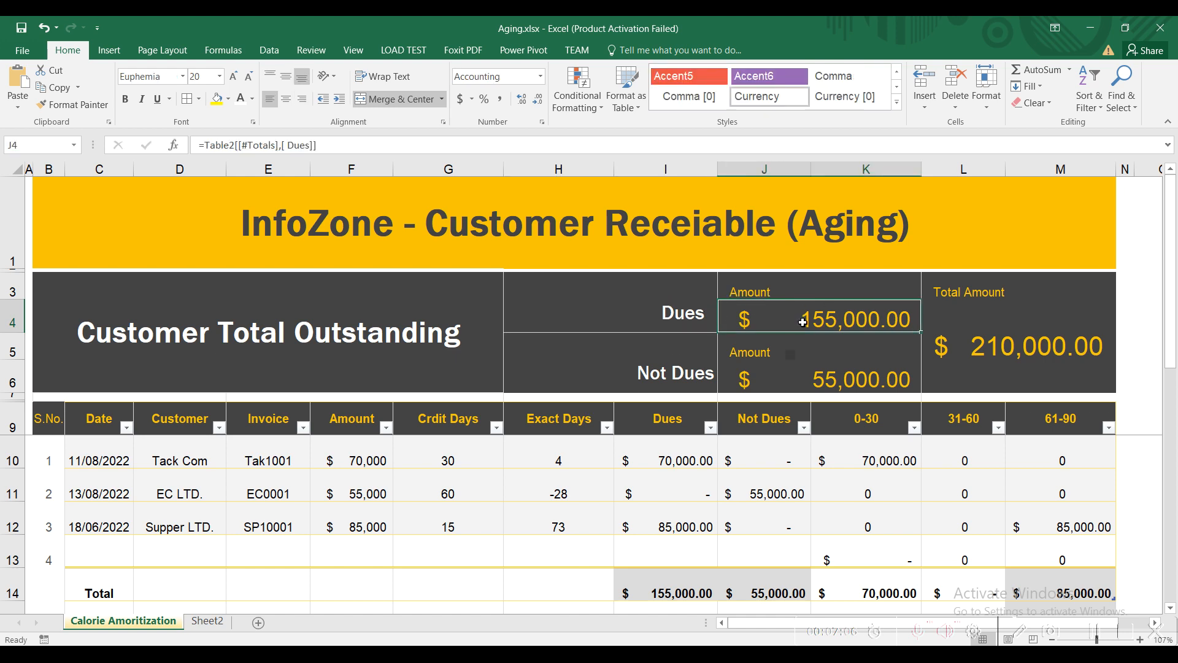
left_click(207, 620)
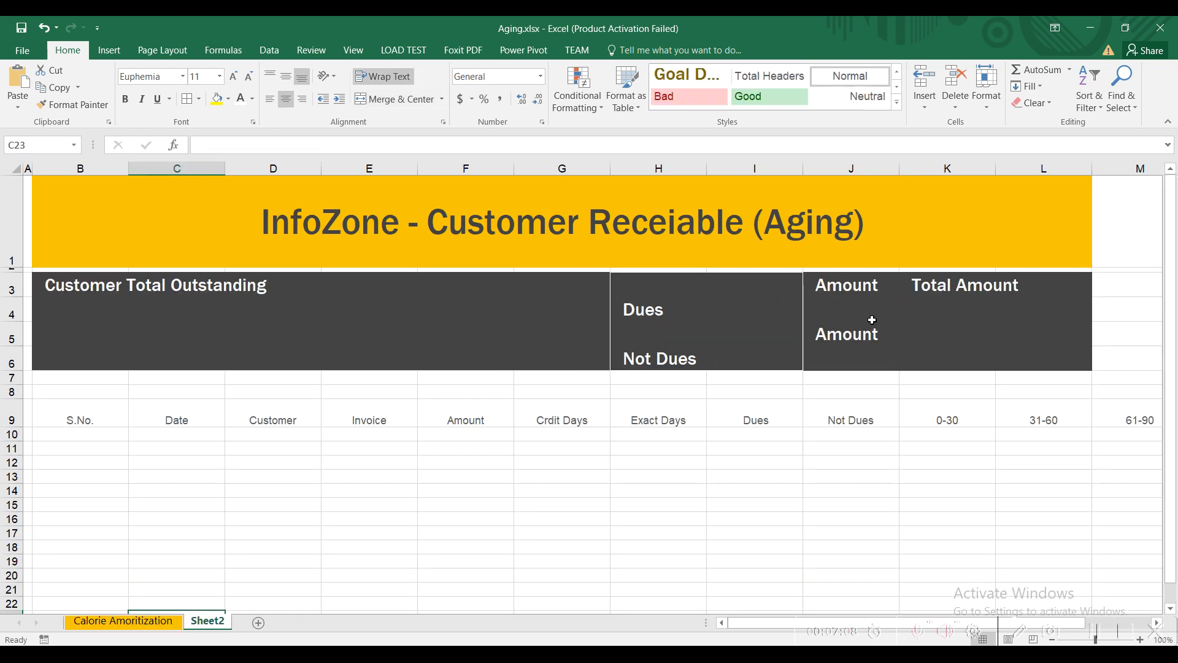
left_click_drag(949, 288, 43, 362)
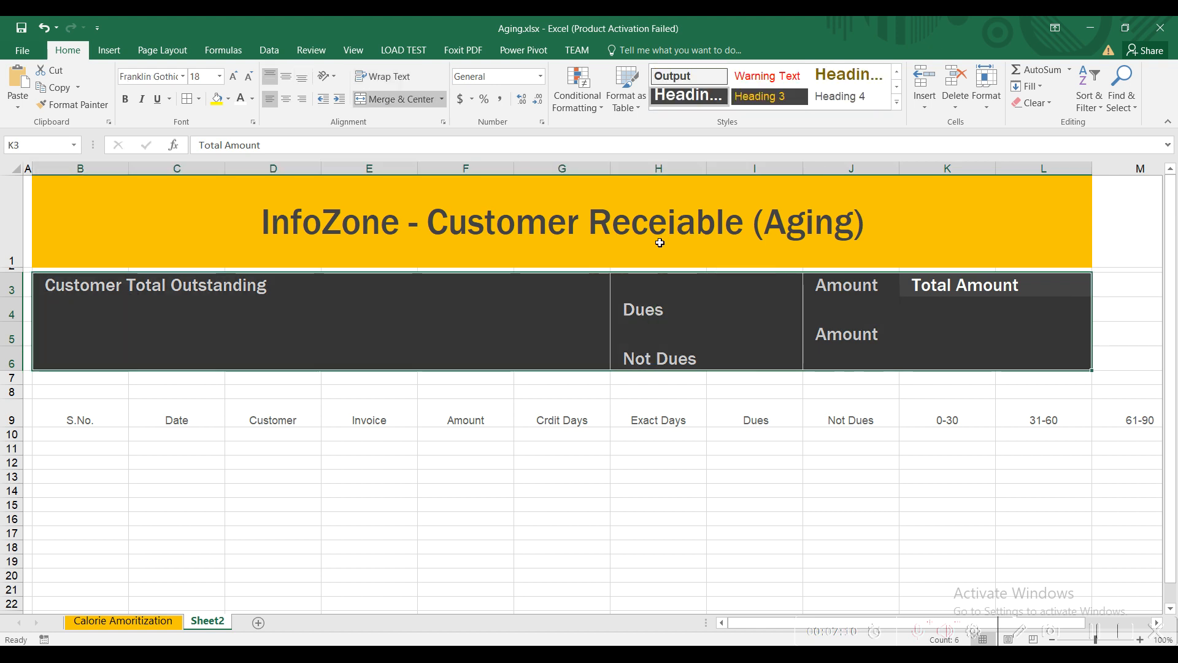
left_click(788, 104)
left_click(452, 315)
Format the Customer Total Outstanding label in Sheet2 with white text, horizontal and vertical centering, and font size 22.
left_click(104, 621)
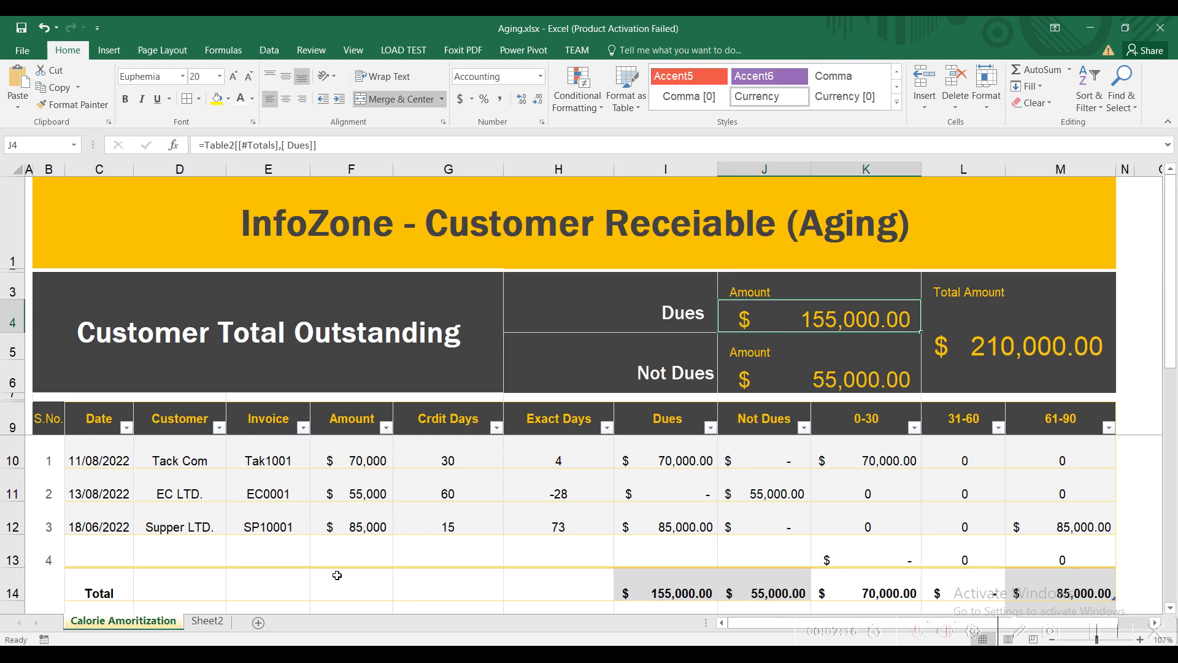
left_click(207, 621)
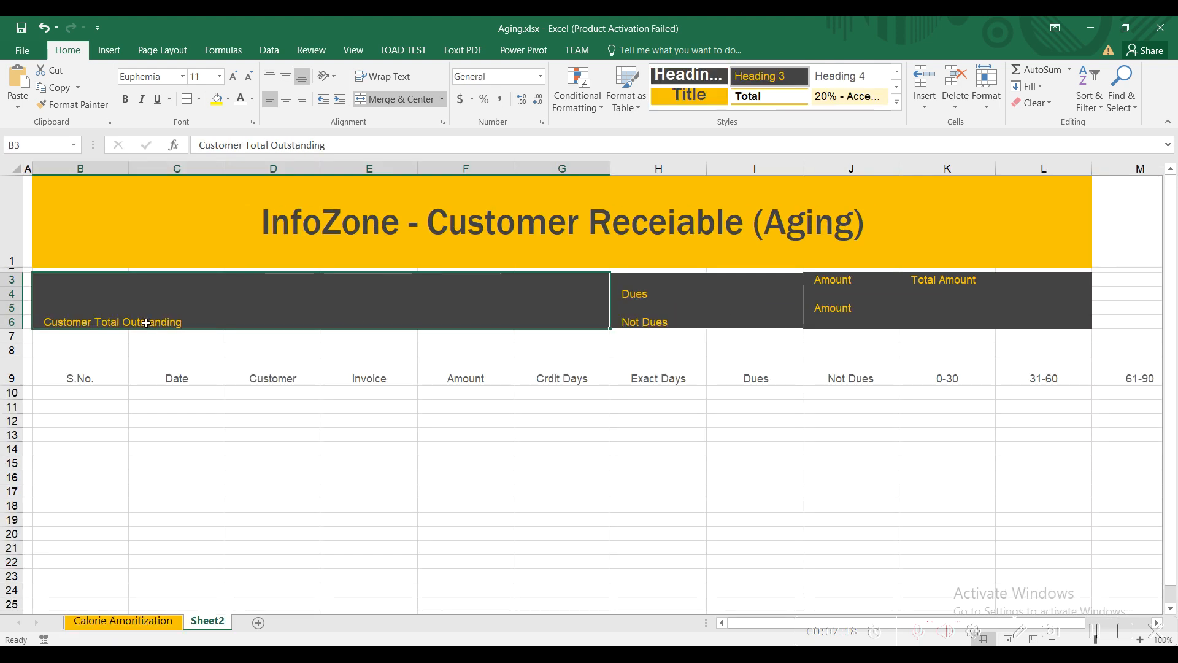
left_click(245, 102)
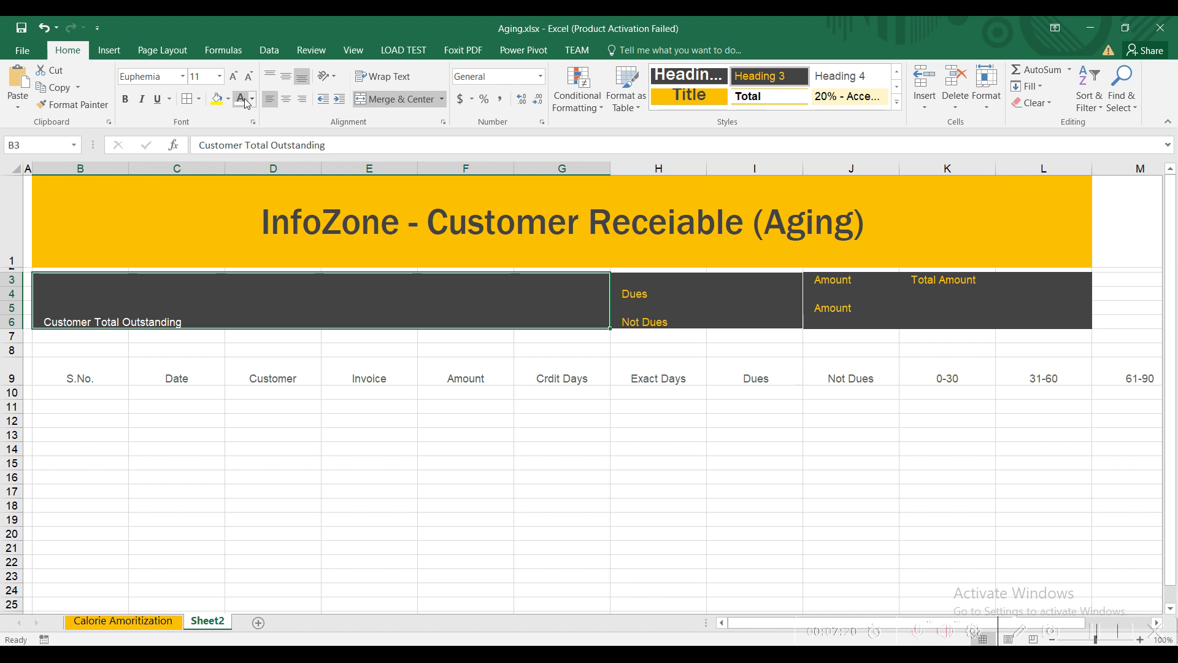
left_click(286, 99)
left_click(286, 76)
left_click(219, 76)
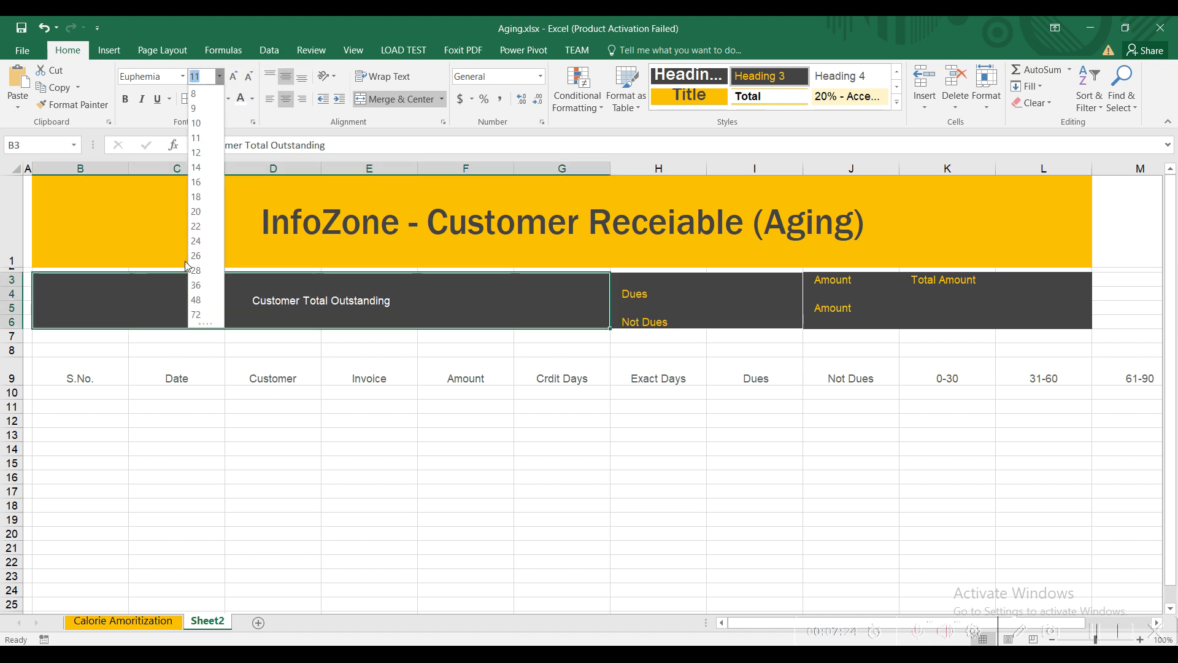
left_click(199, 227)
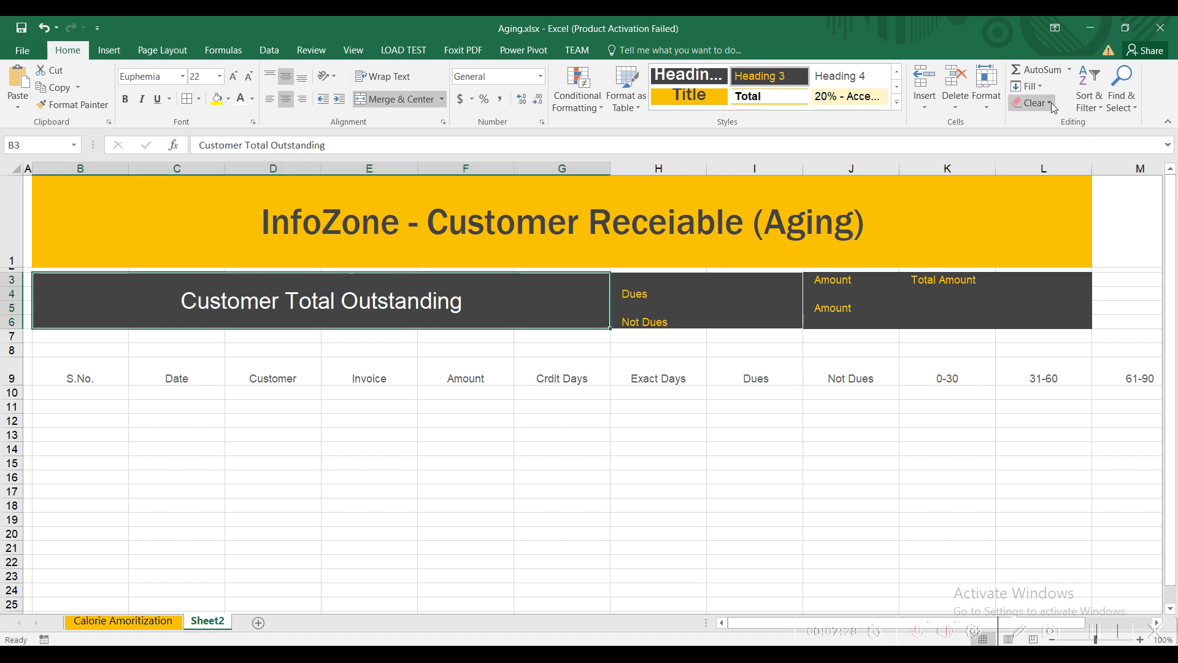
Set the height of rows 3 to 6 in the summary block to 25.1.
left_click(766, 281)
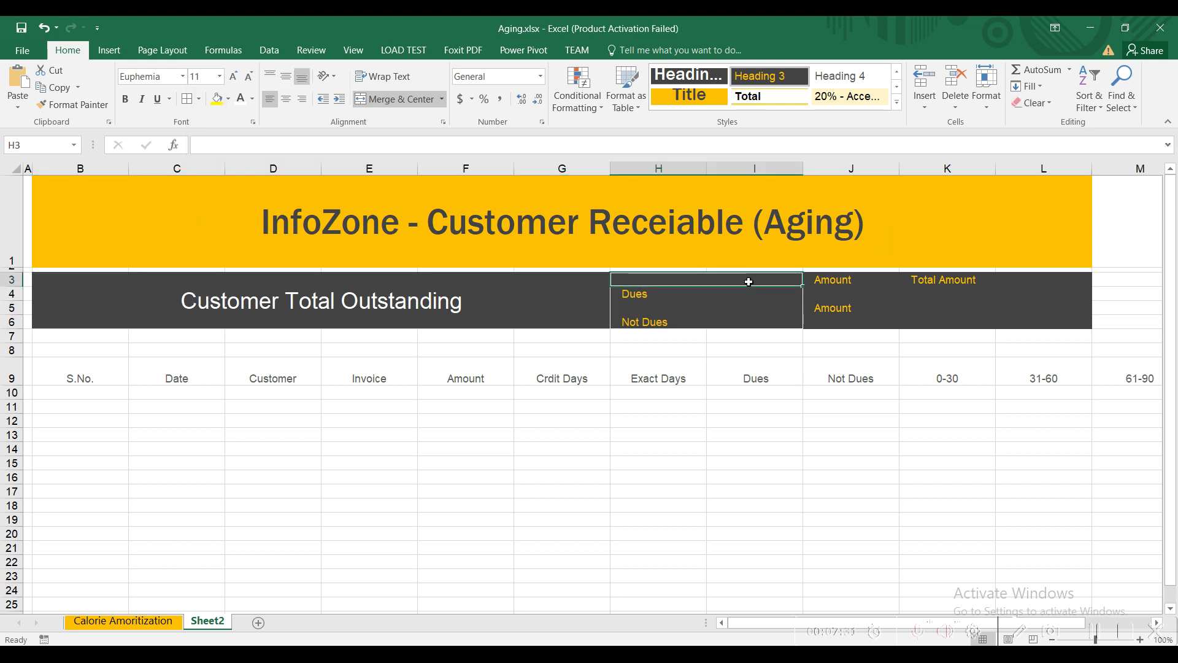
left_click_drag(749, 281, 763, 323)
left_click(990, 104)
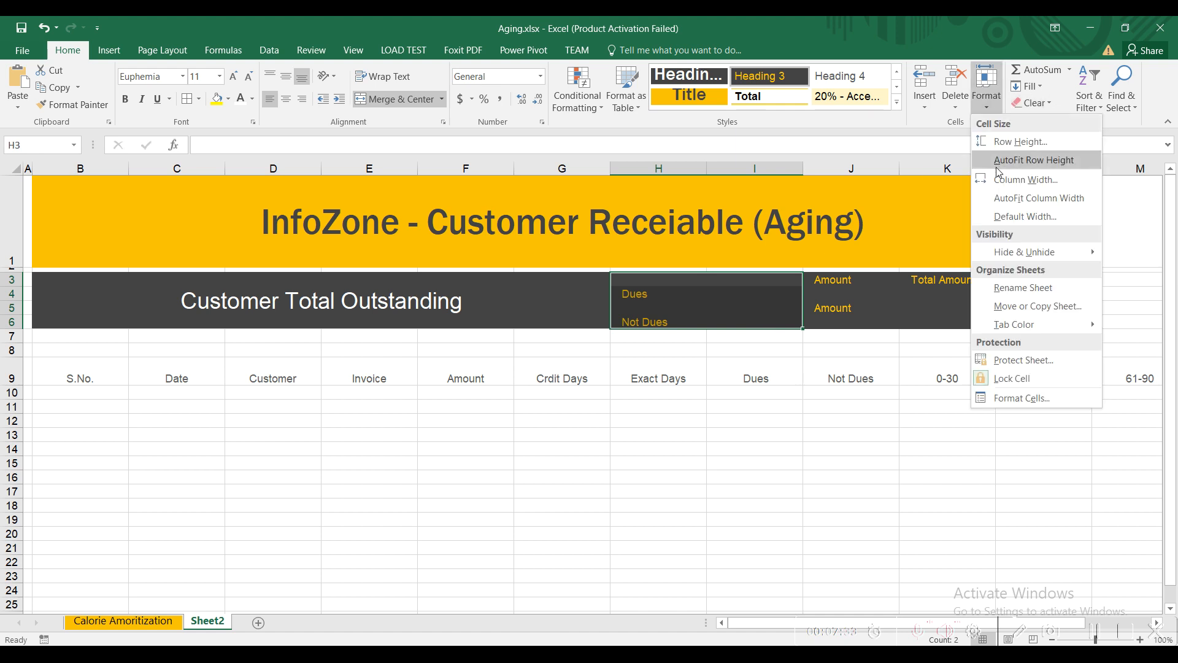
left_click(1031, 140)
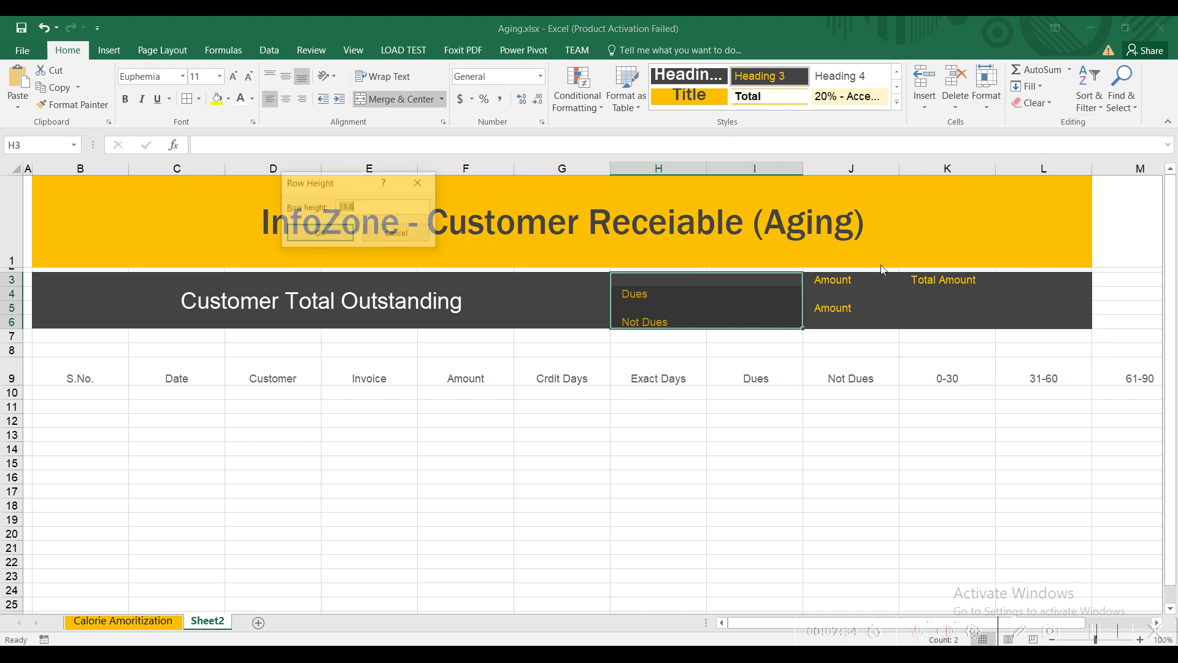
left_click(382, 232)
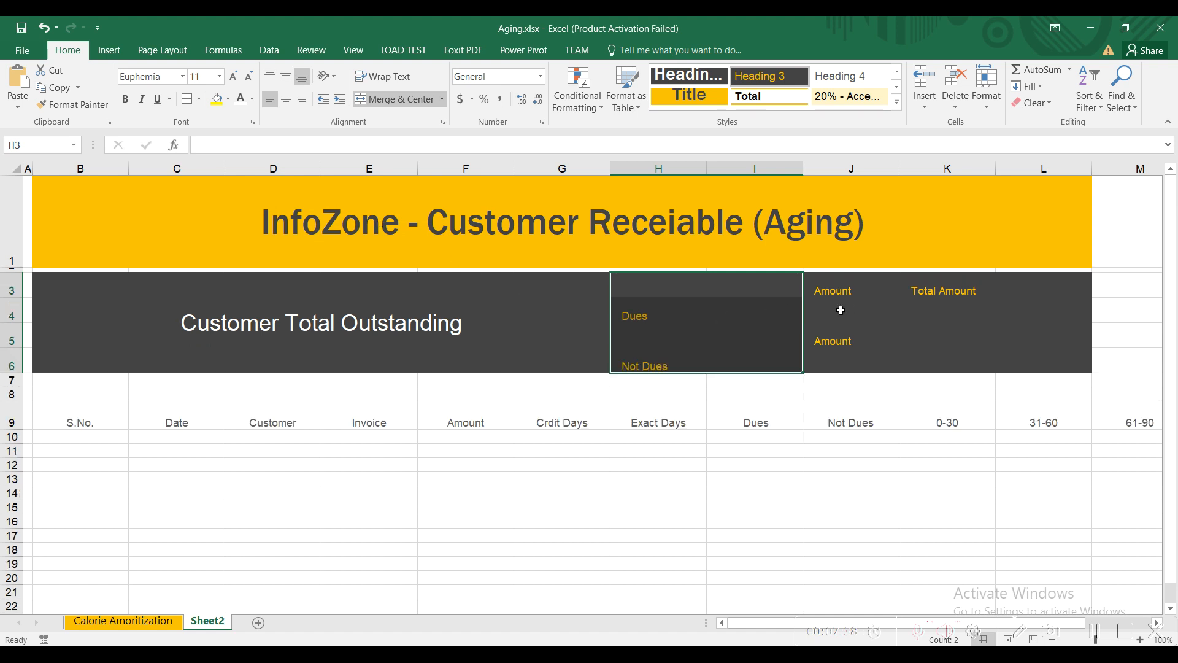
Make the labels in H3:L6 bold and increase their font size to 12.
left_click_drag(924, 292, 679, 363)
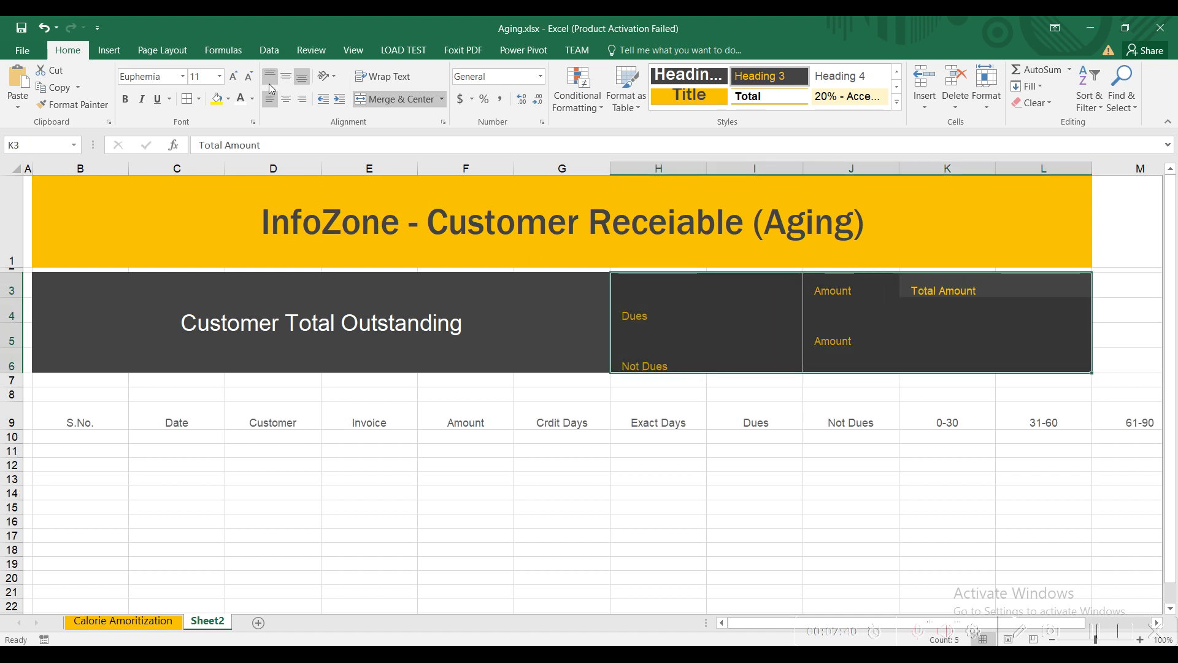
left_click(234, 77)
left_click(126, 100)
Check the Dues label on the Calorie Amoritization sheet and make Sheet2's Dues and Not Dues labels right-aligned, white and size 16.
left_click(648, 318)
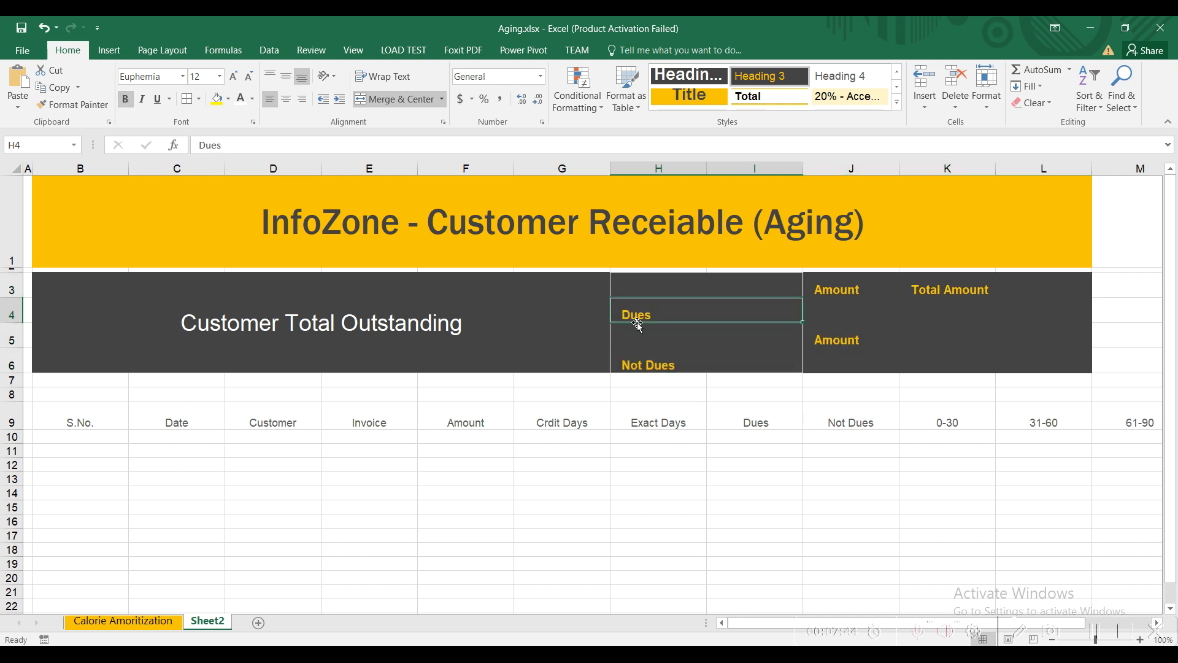
left_click(141, 621)
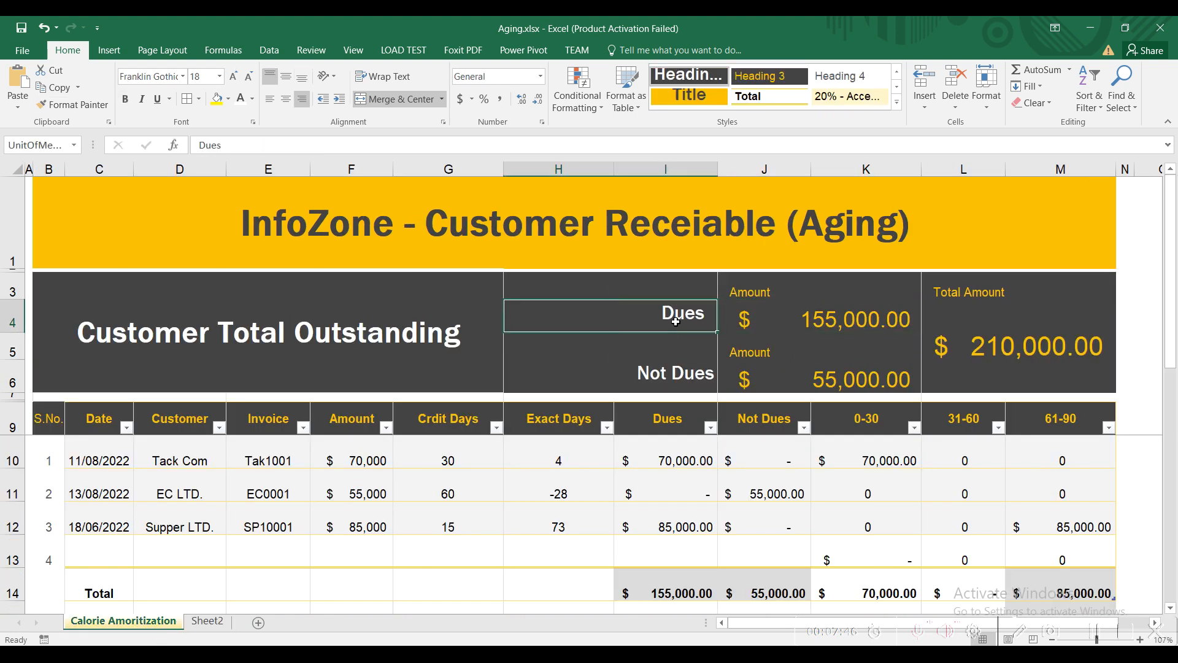
left_click(208, 621)
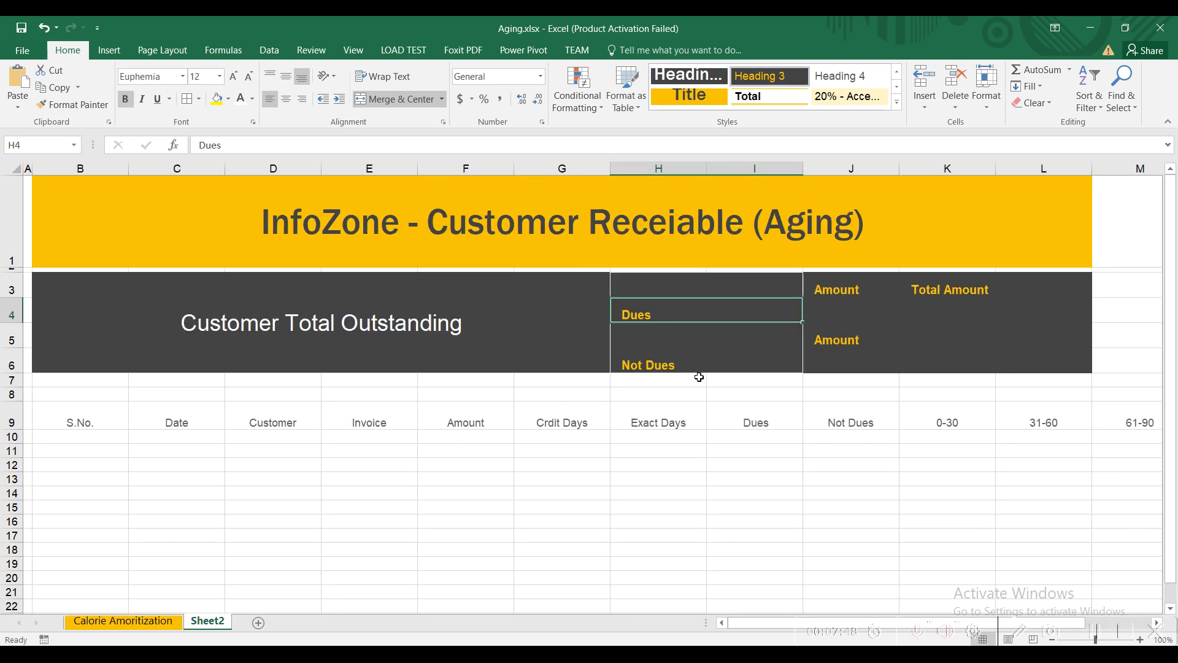
left_click_drag(661, 313, 668, 367)
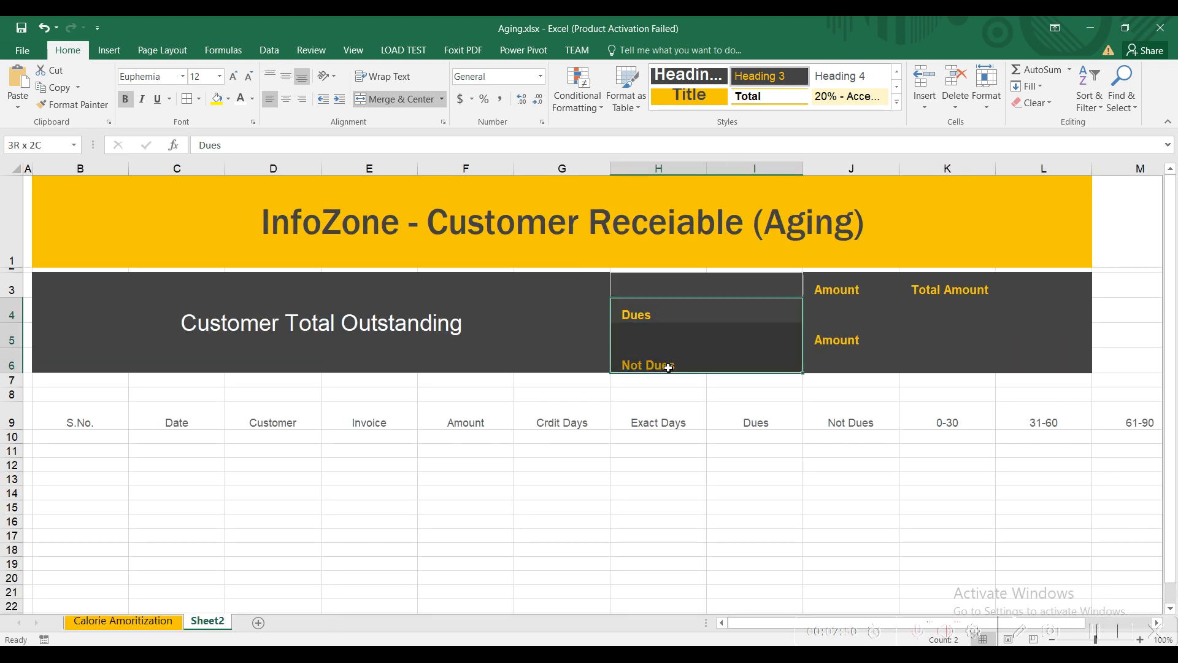
left_click(302, 99)
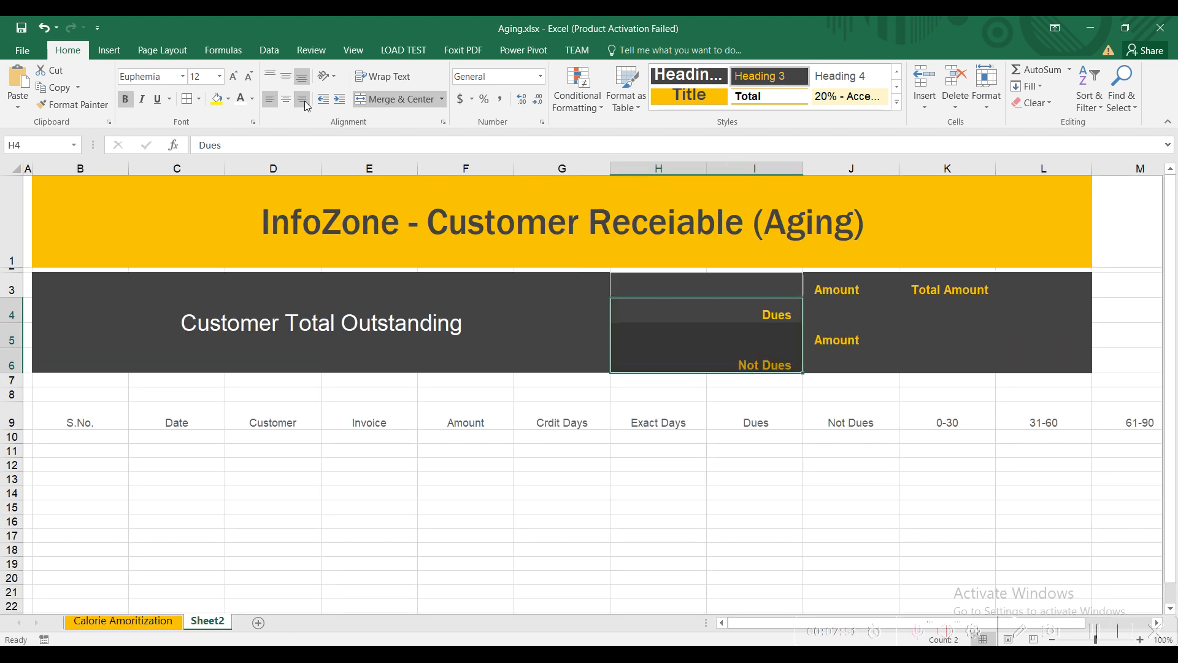
left_click(240, 99)
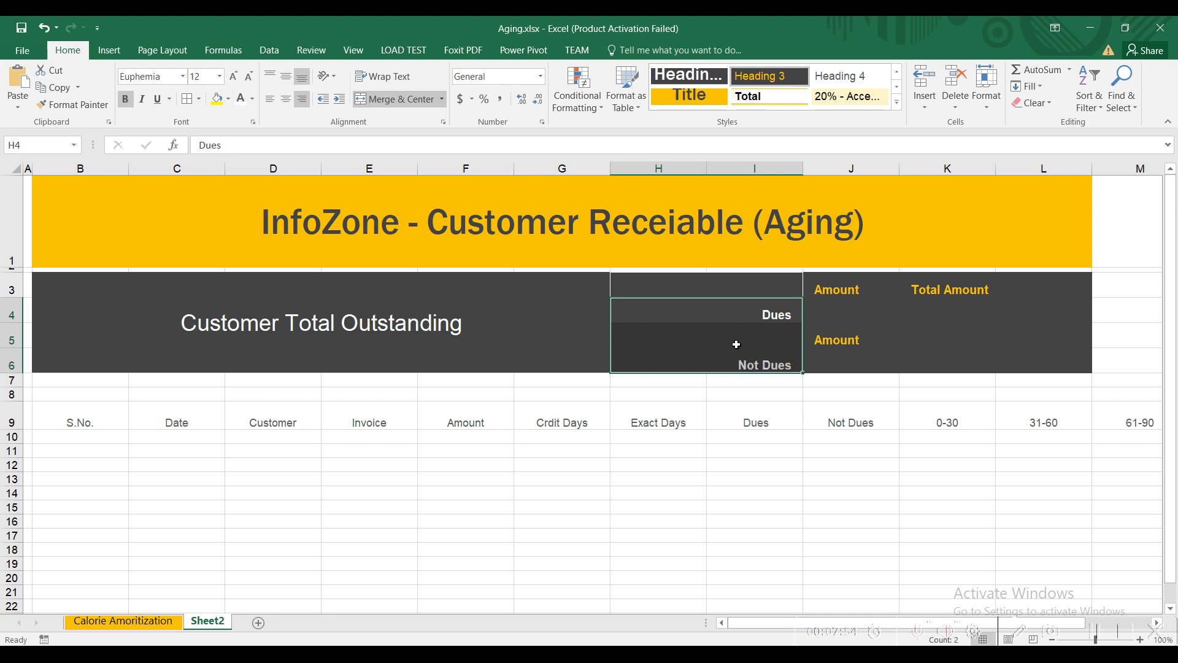
left_click(233, 78)
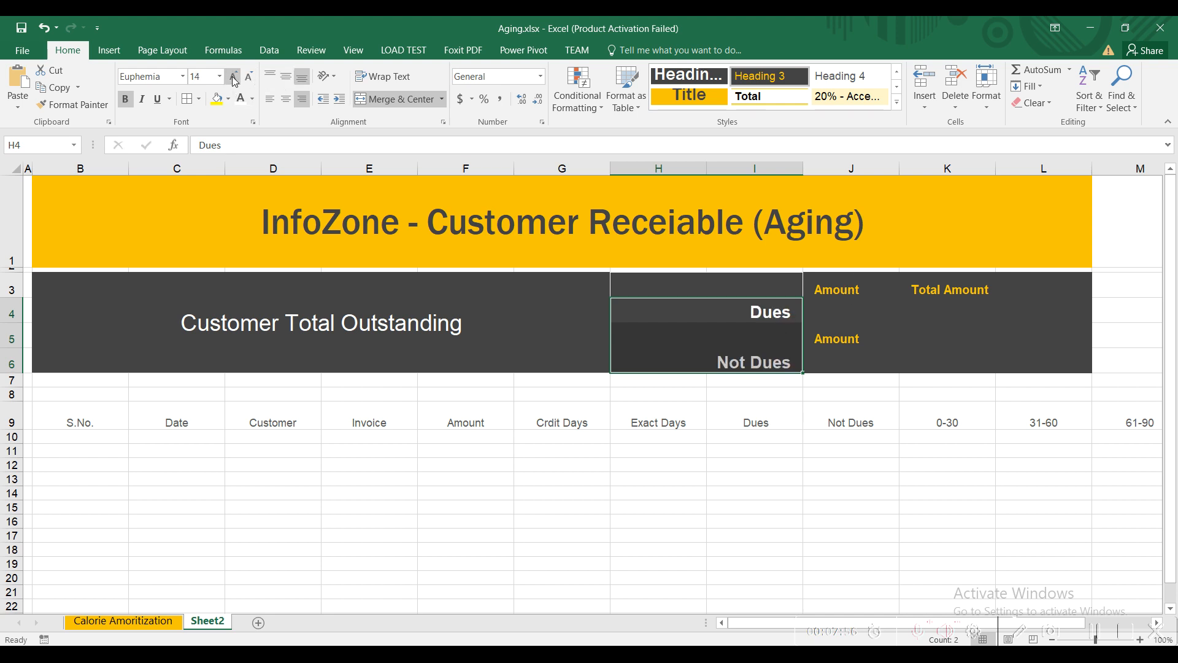
Check the amount labels on the Calorie Amoritization sheet and center the Total Amount label in K3:L3 of Sheet2 horizontally.
left_click(347, 341)
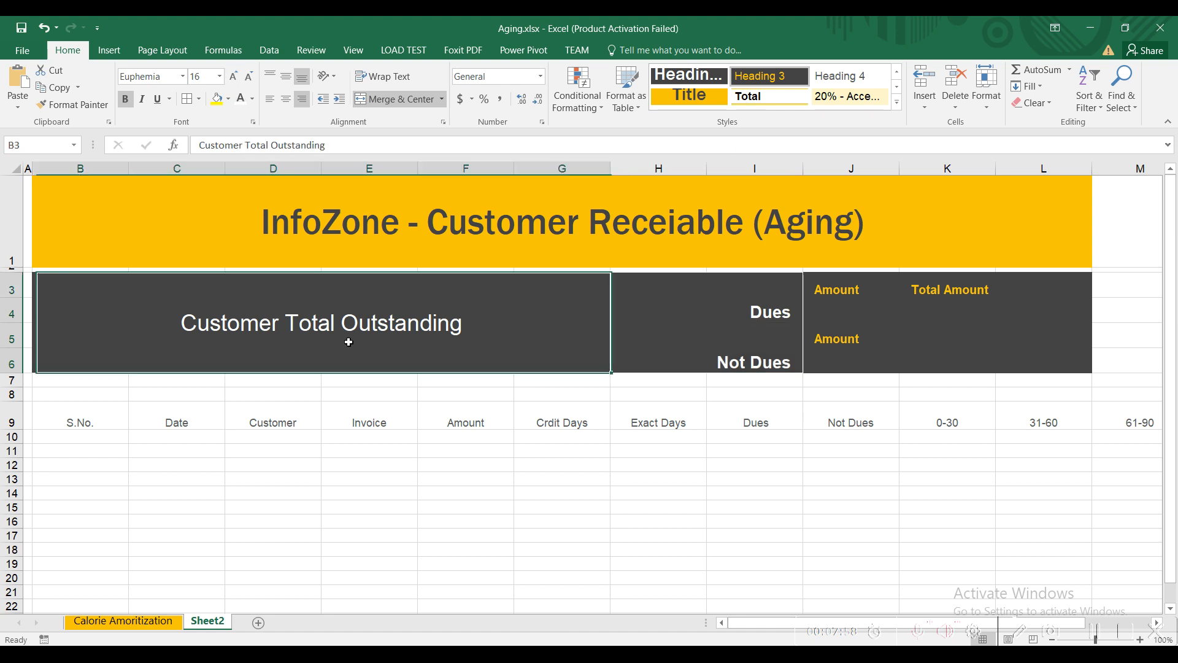
left_click(146, 626)
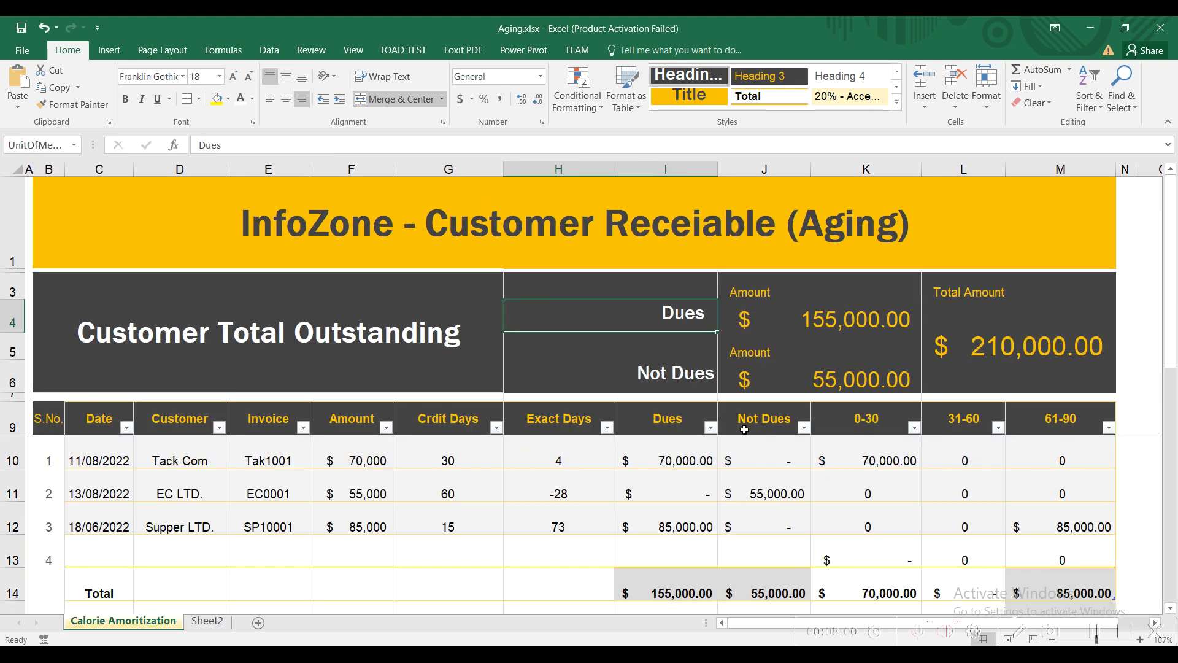
left_click(838, 296)
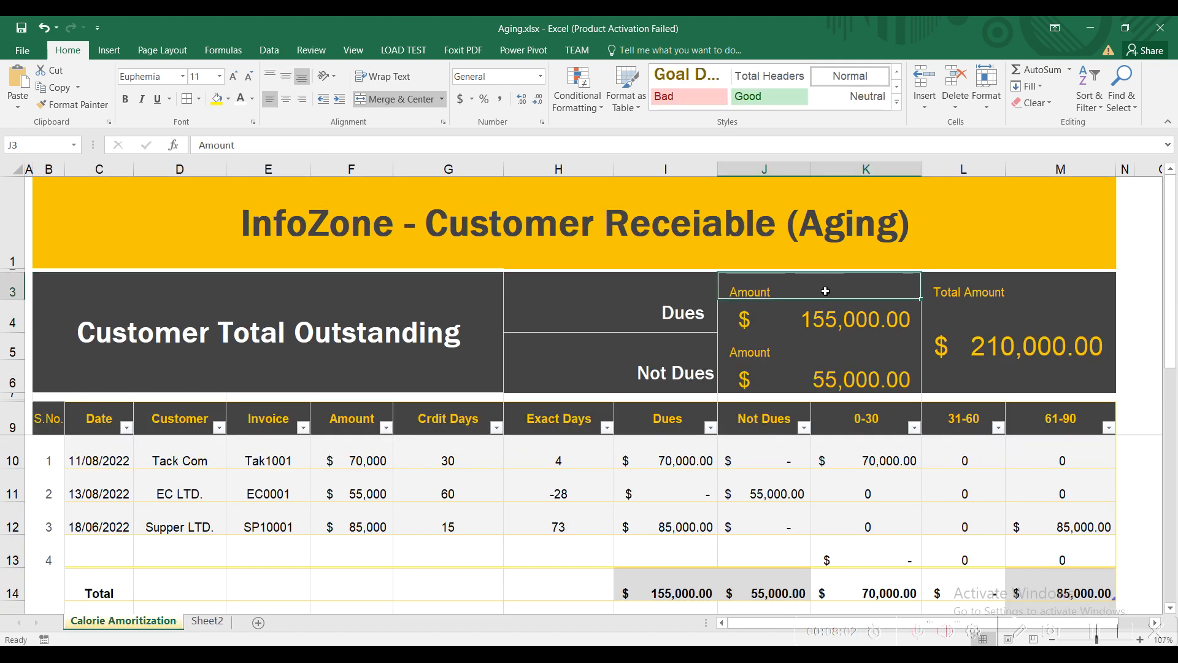
left_click(207, 621)
left_click_drag(867, 280, 915, 287)
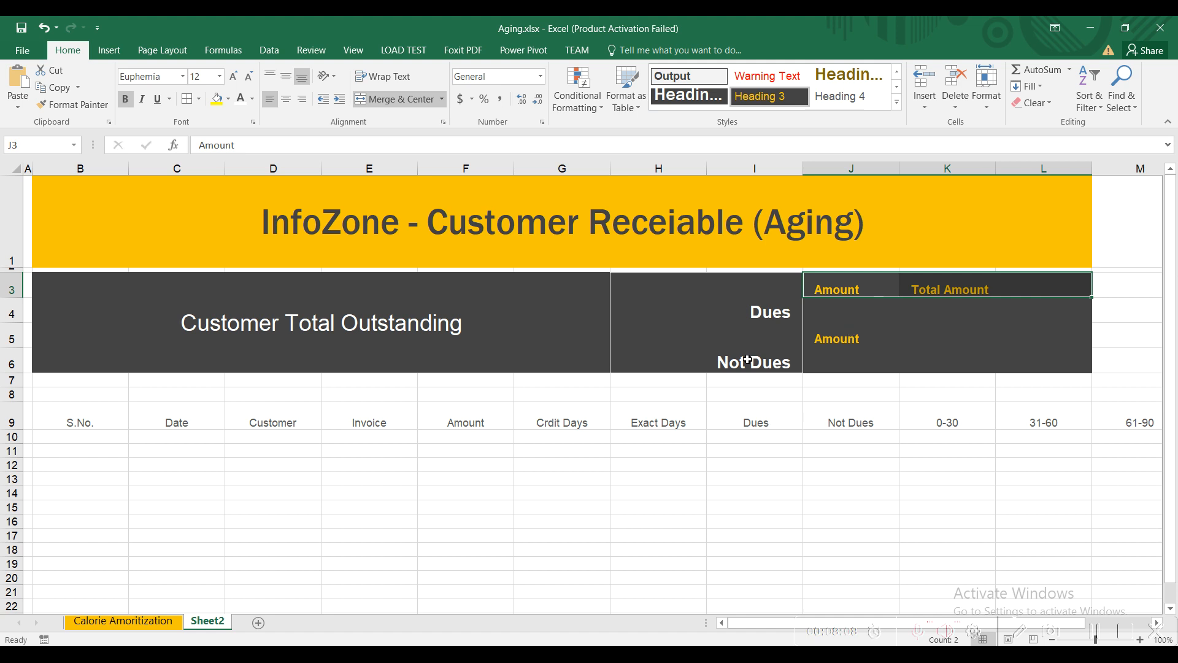
left_click(146, 620)
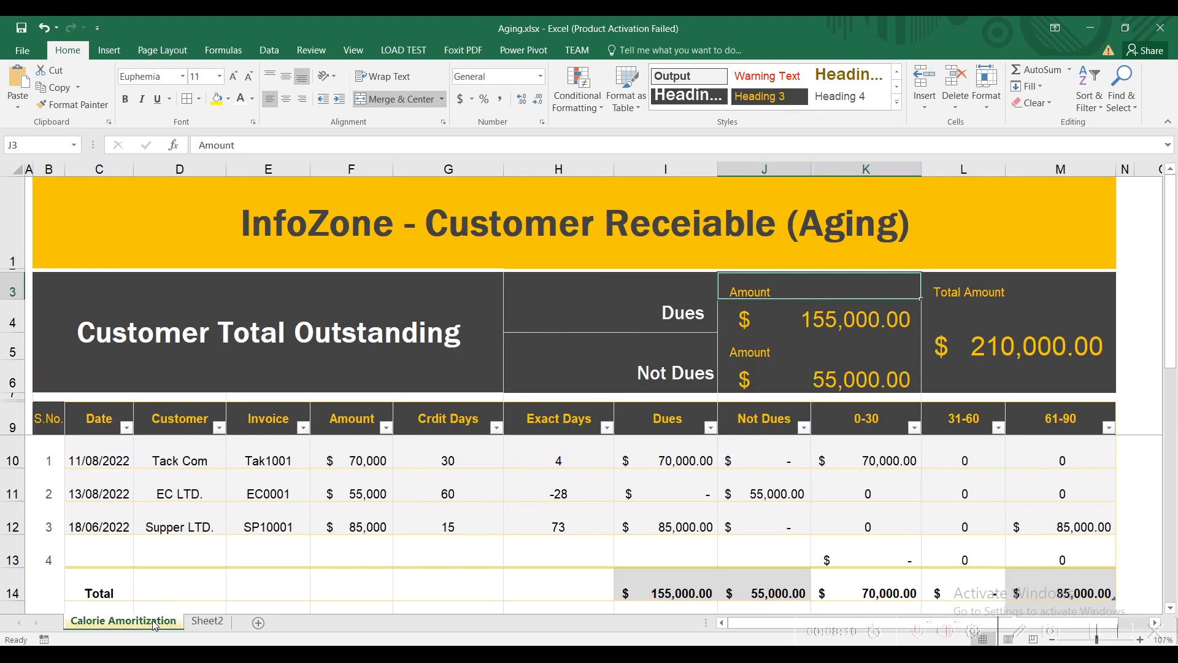
left_click(204, 624)
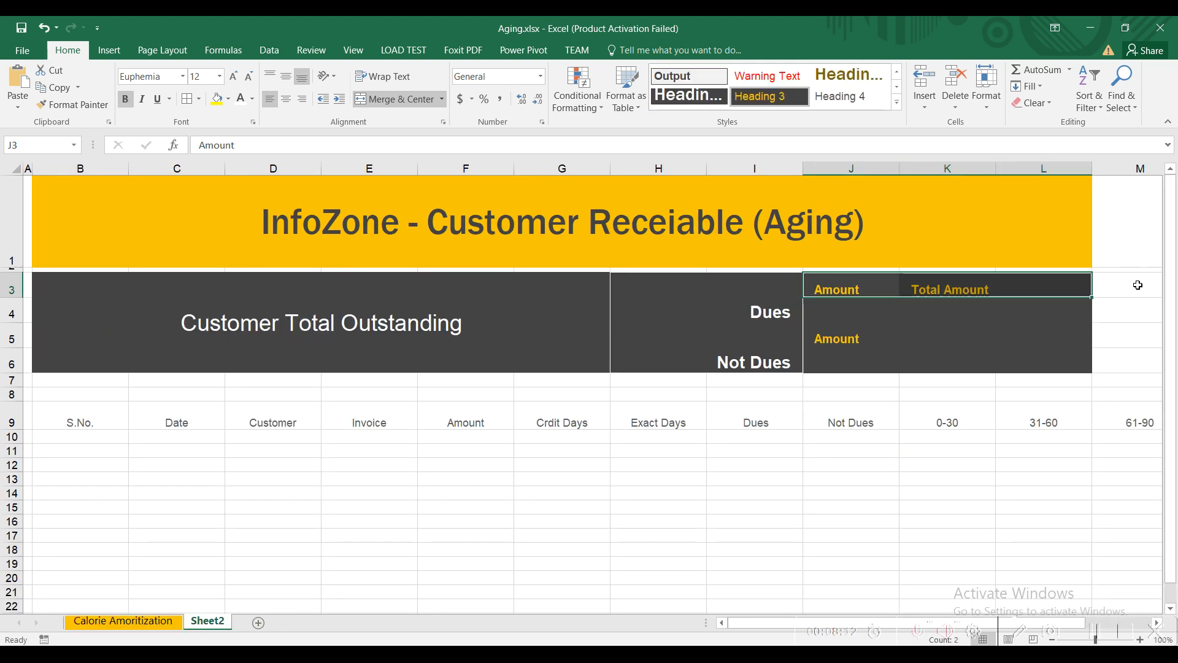
left_click(1011, 351)
left_click(967, 287)
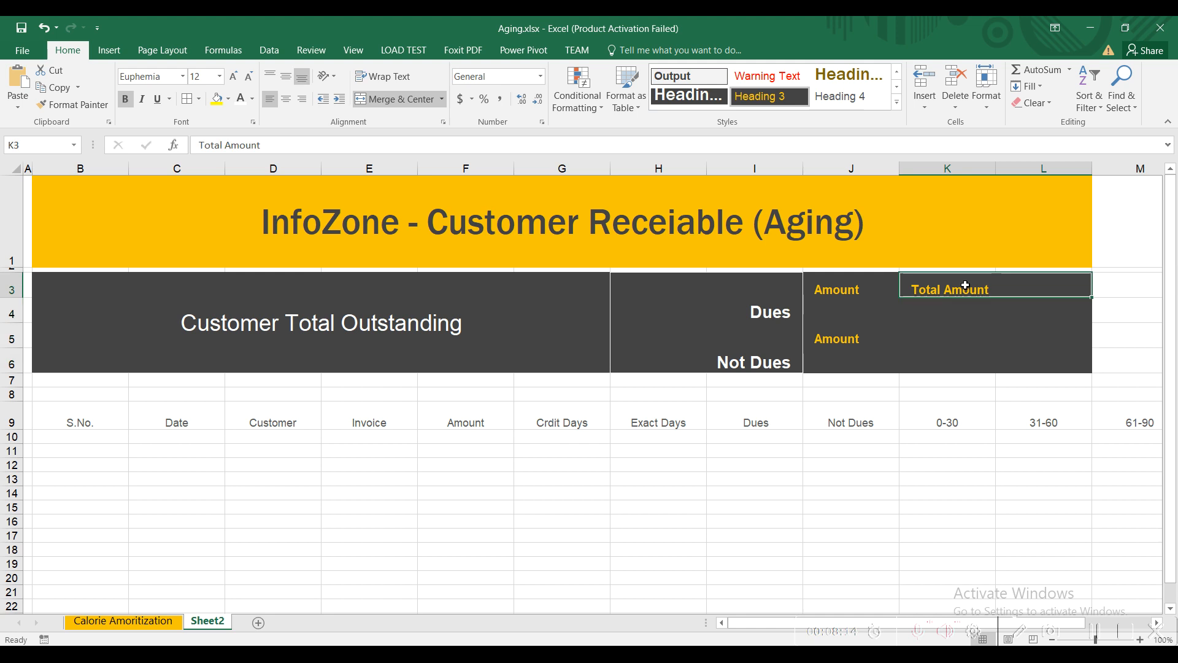
left_click(286, 99)
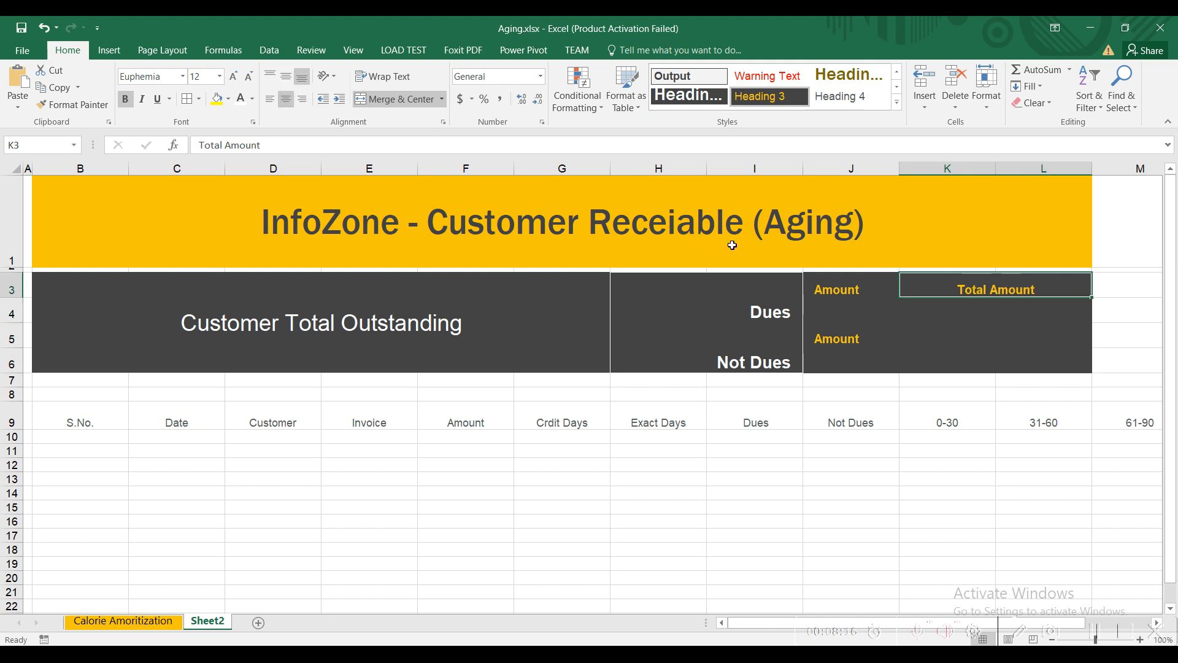
Set the height of rows 3 to 6 in the summary block to 30.
left_click(880, 319)
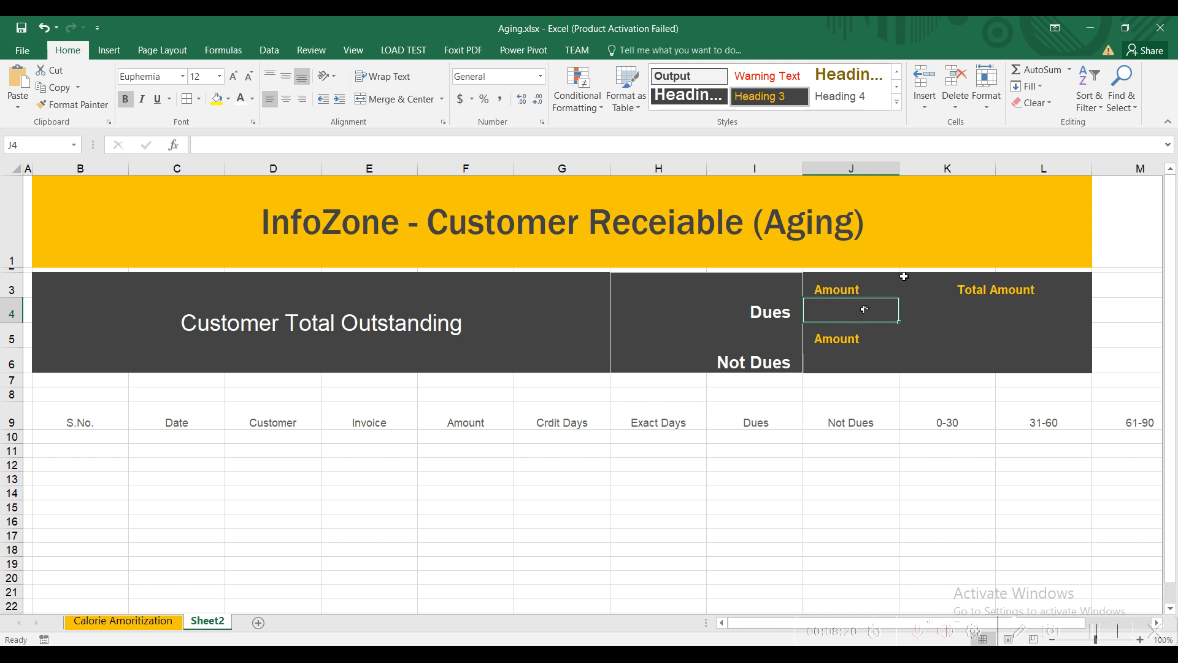
left_click_drag(869, 294, 866, 365)
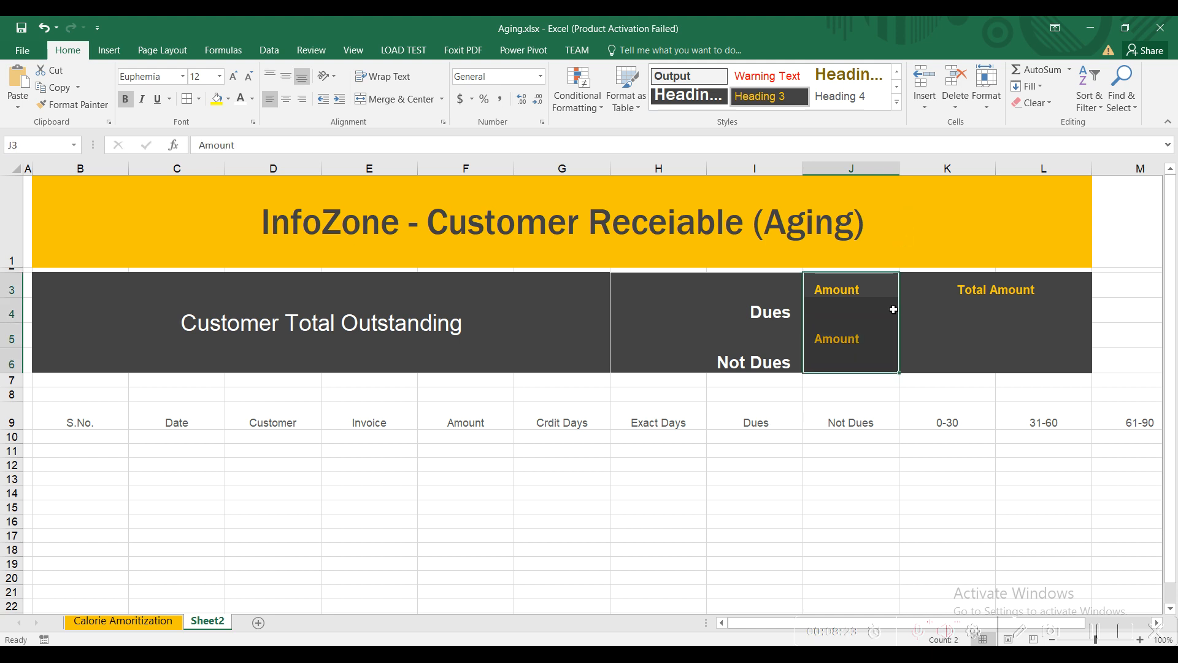
left_click(984, 102)
left_click(996, 145)
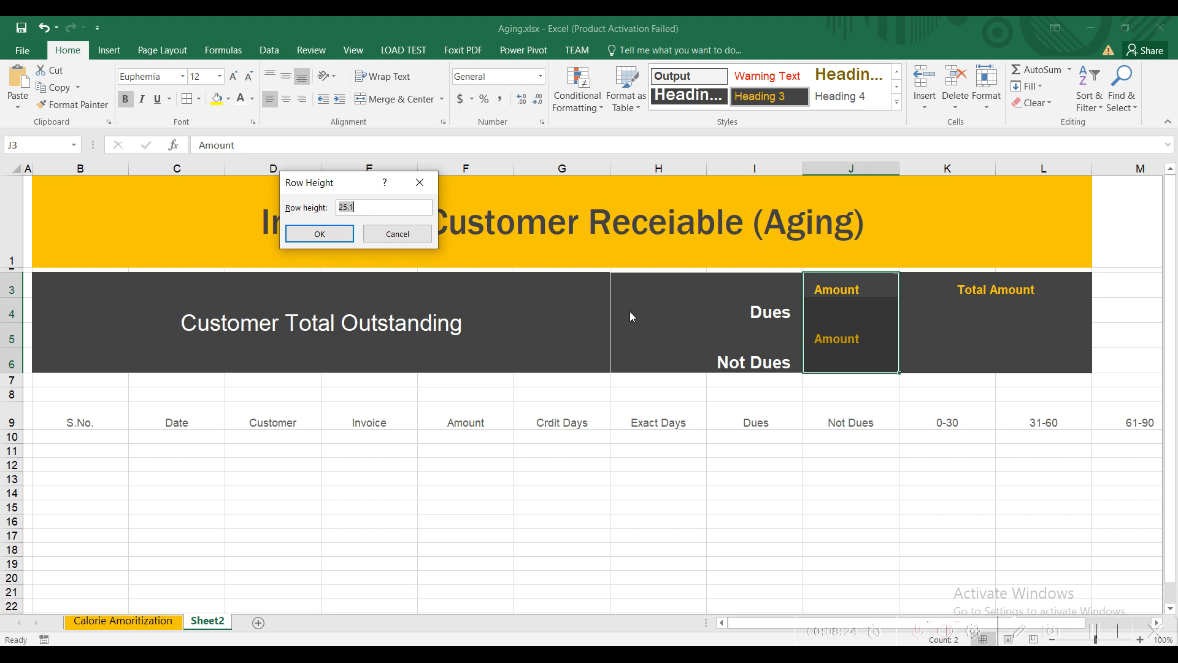
type("30")
key("Return")
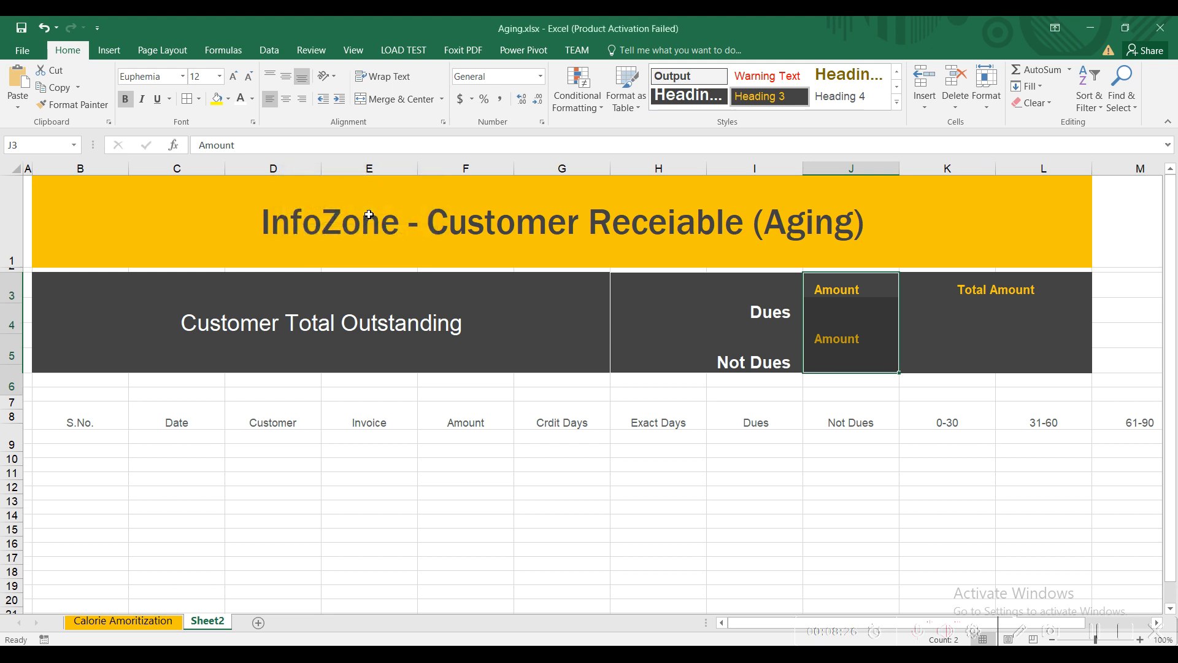
left_click(725, 328)
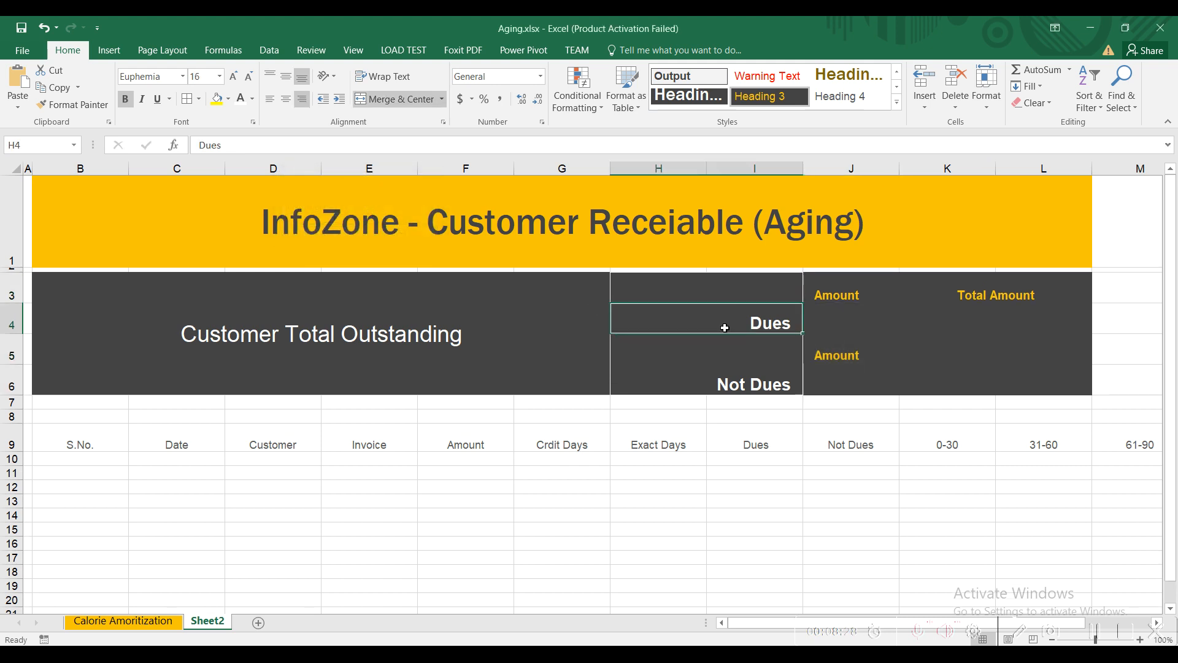
Delete the blank row 7 between the summary block and the column headers.
left_click(508, 408)
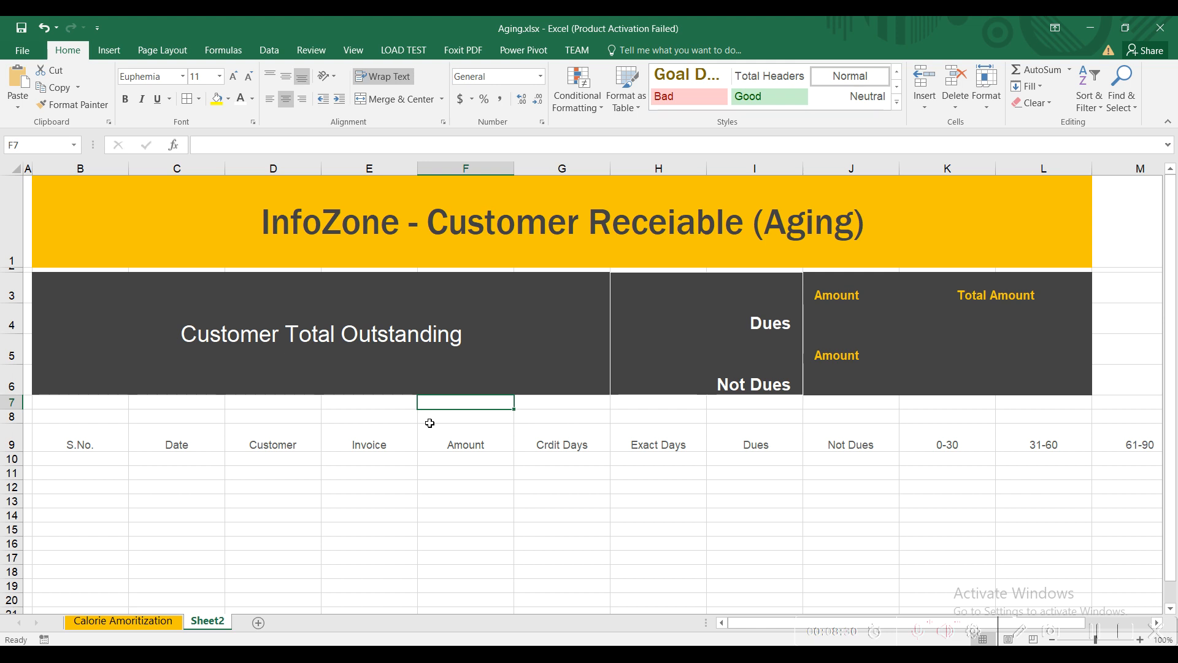
key("shift+space")
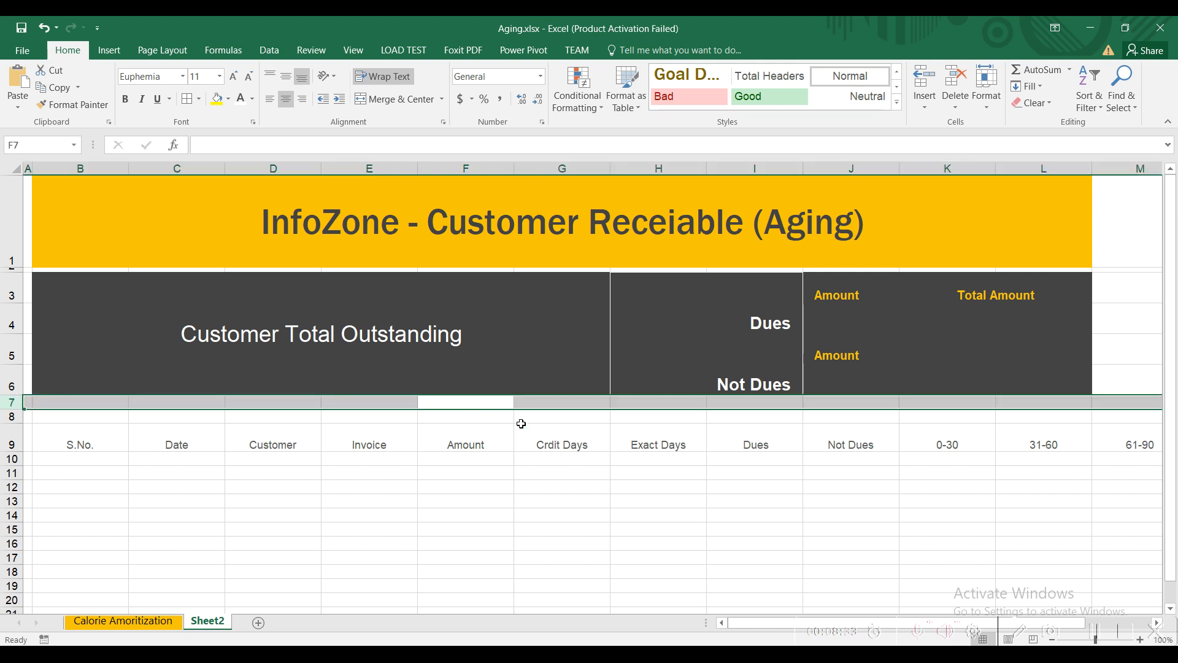
key("ctrl+minus")
Set the height of the remaining blank row above the column headers to 3.
left_click(548, 405)
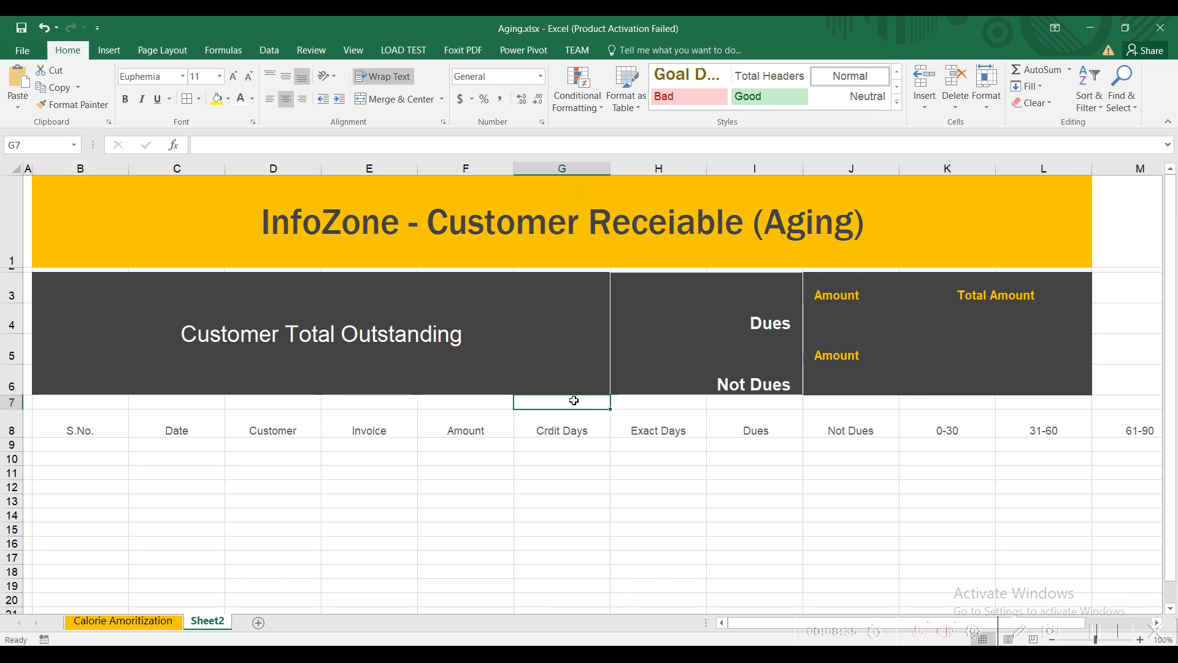
left_click(986, 106)
left_click(991, 140)
type("3")
key("Return")
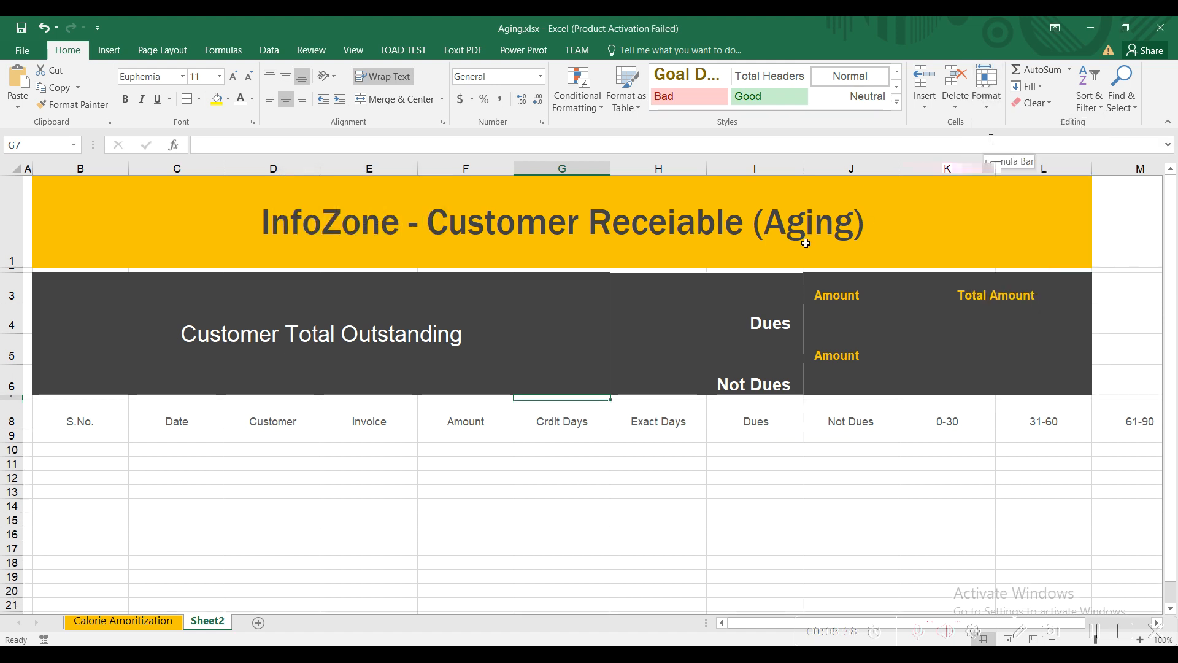
Make the Customer Total Outstanding label bold and increase its font size to 28.
left_click(439, 334)
left_click(126, 99)
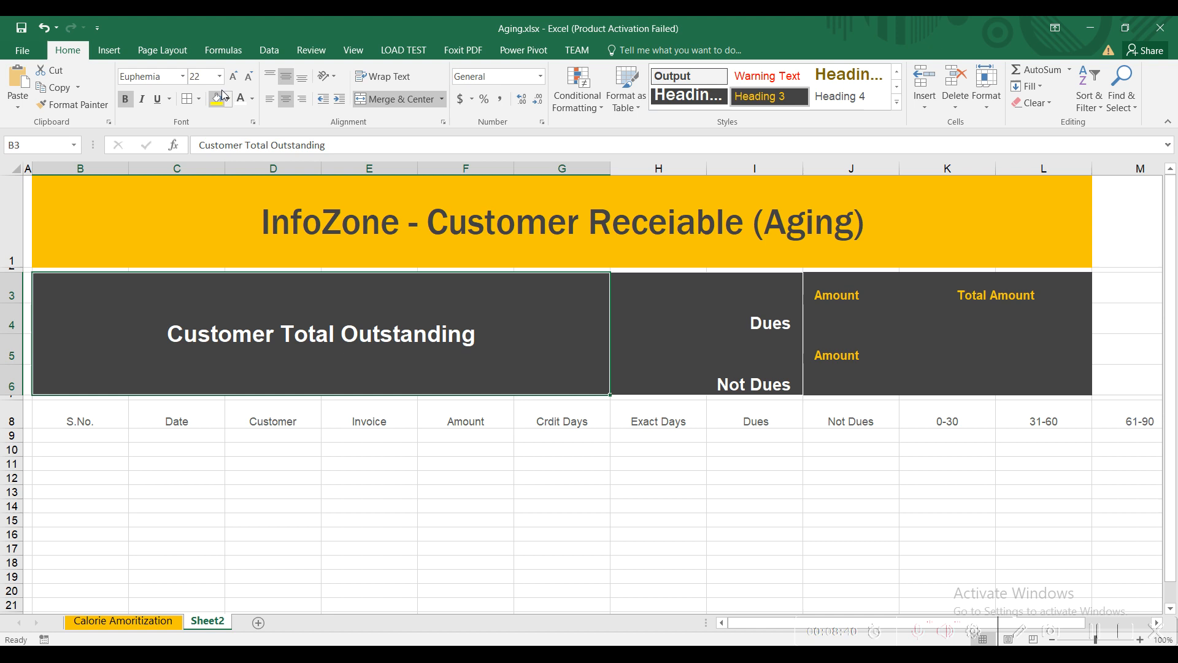
left_click(233, 76)
left_click(234, 76)
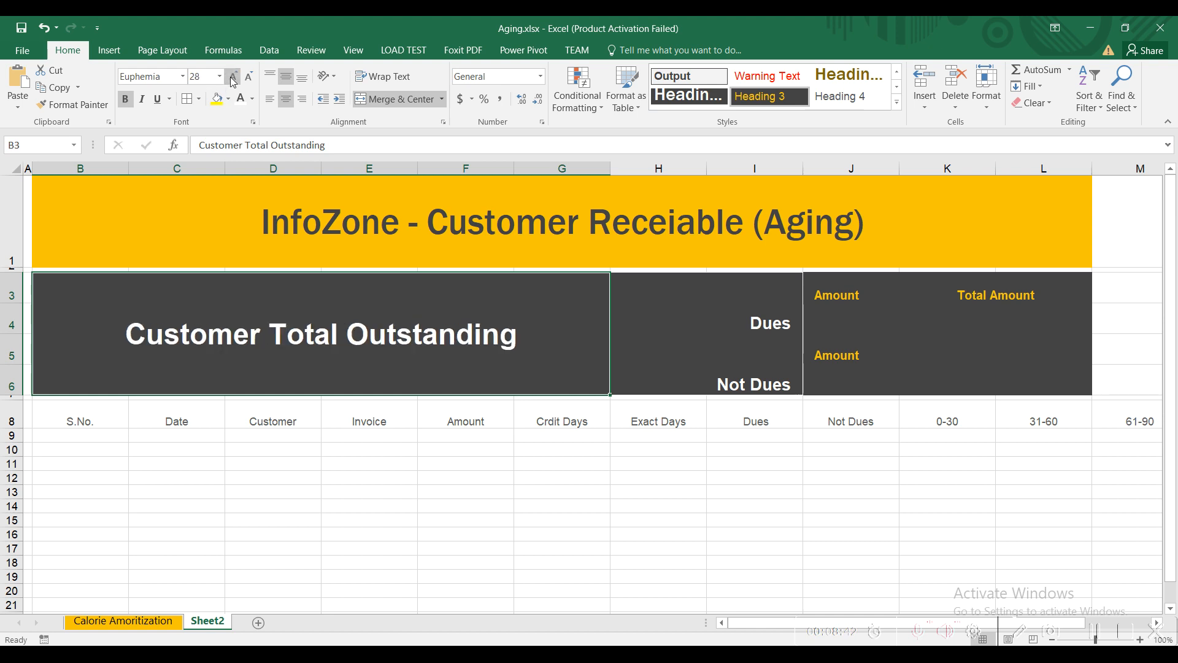
Try to add a white outline border around the Total Amount block K3:L6.
left_click(723, 312)
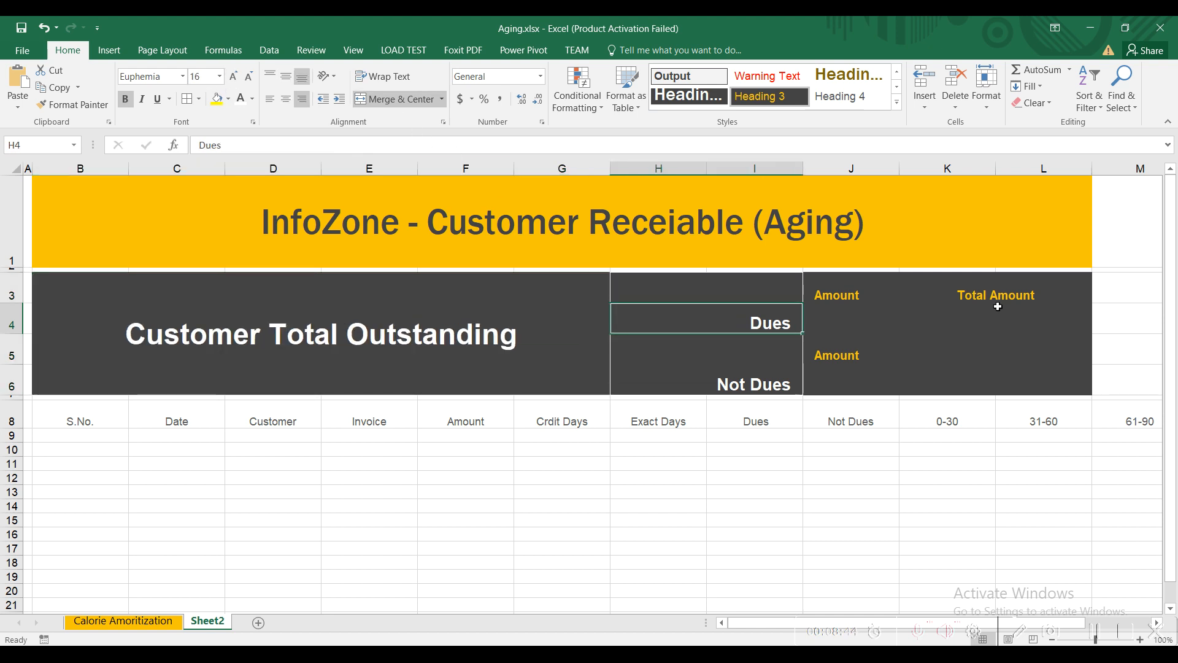
left_click(987, 322)
left_click_drag(918, 283, 921, 350)
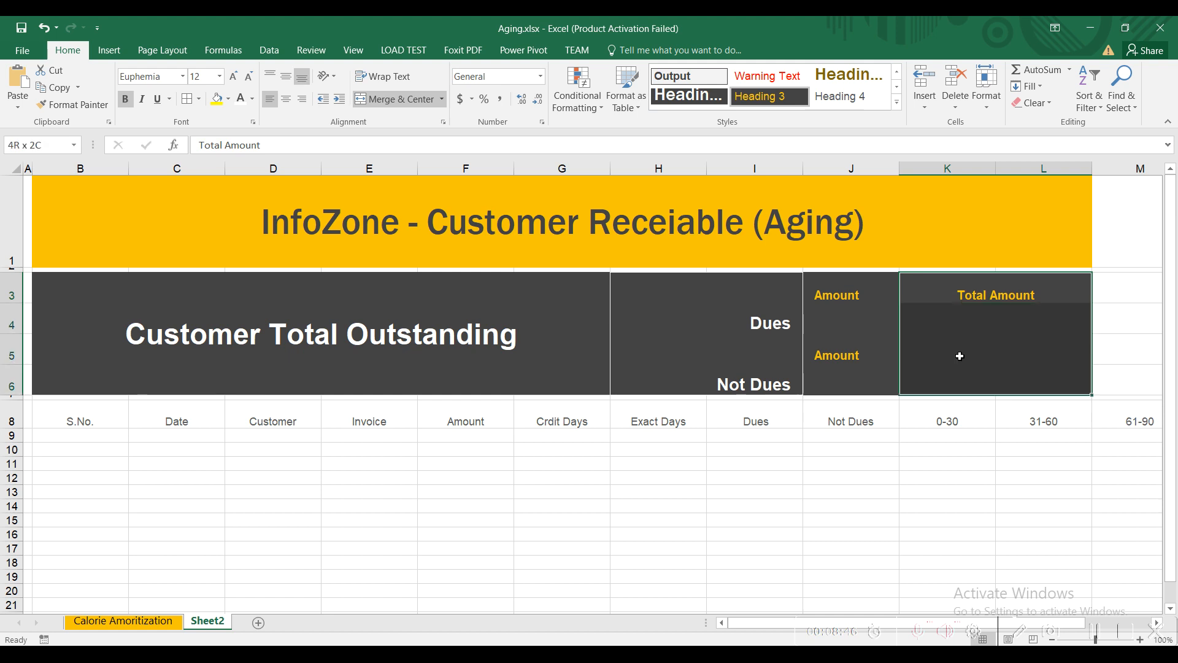
left_click(199, 99)
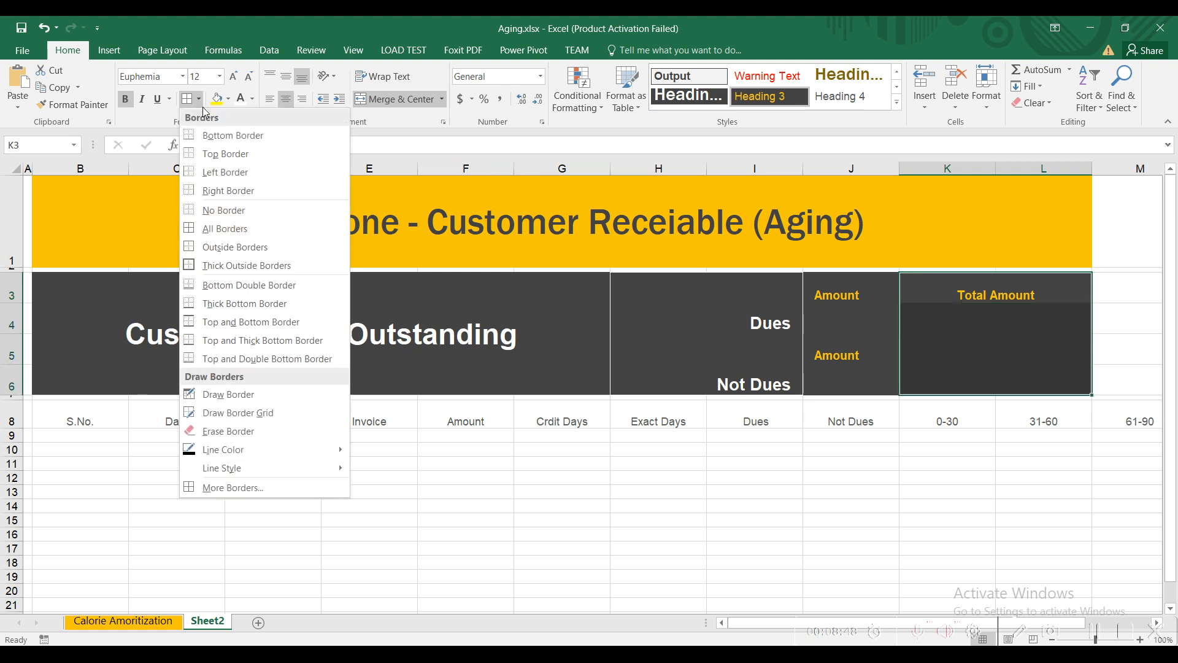
left_click(217, 487)
left_click(388, 110)
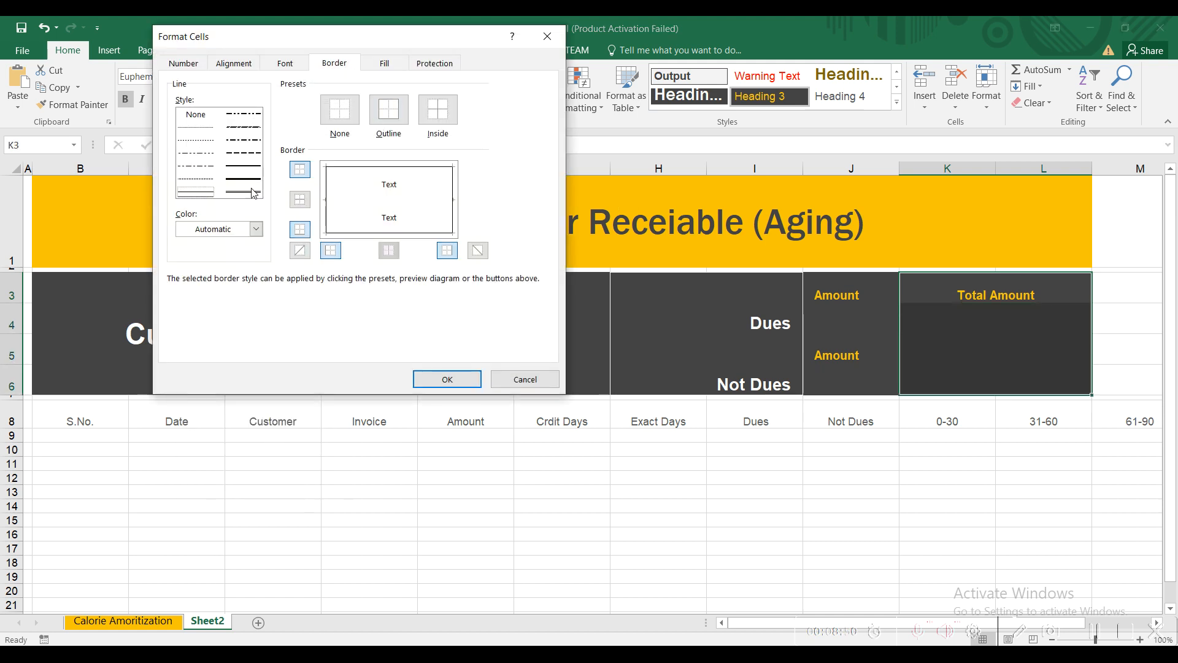
left_click(256, 229)
left_click(182, 278)
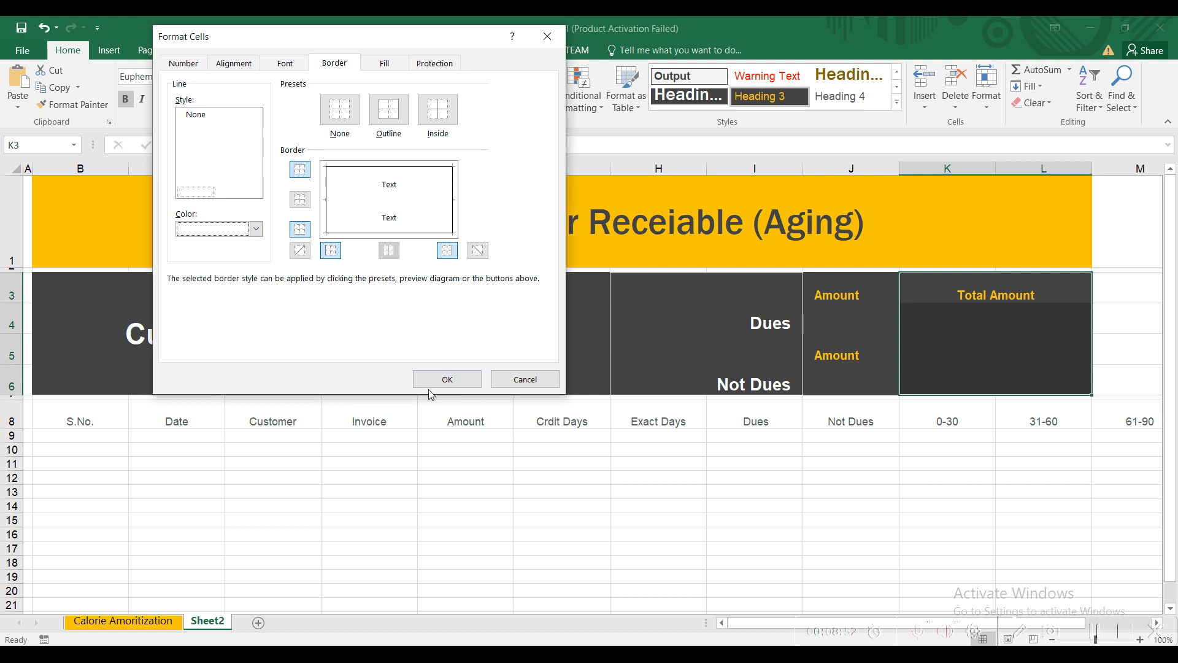
left_click(432, 381)
left_click(859, 353)
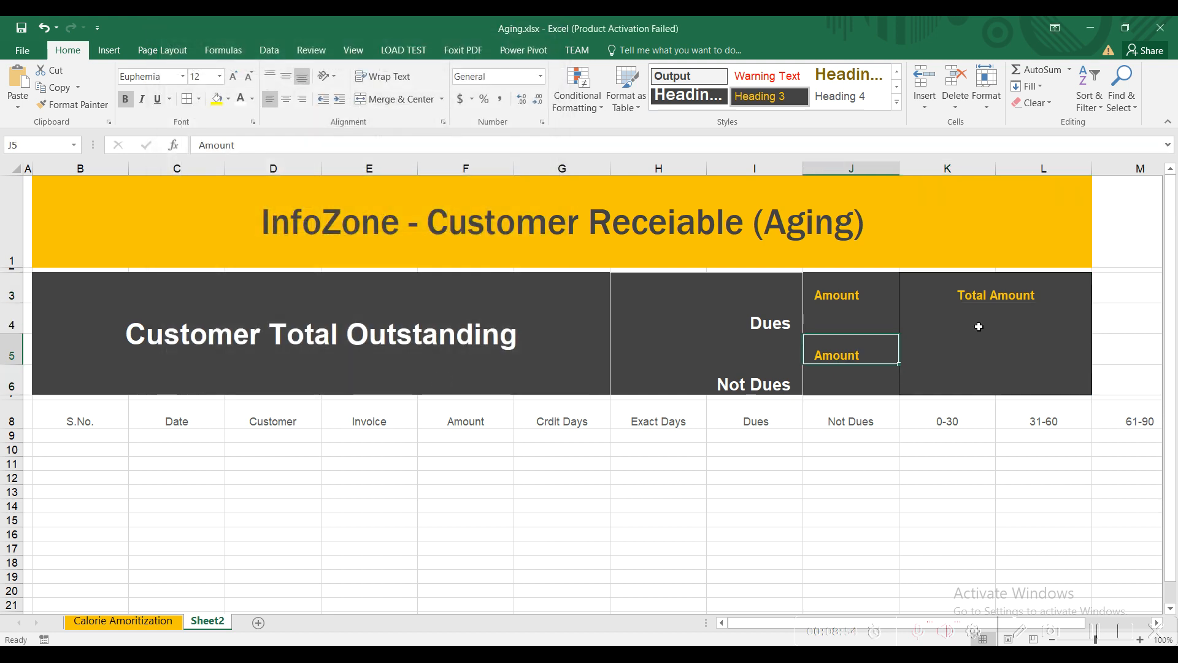
Set the line colour to white and apply an outline border around the Total Amount block K3:L6.
left_click(961, 319)
left_click_drag(960, 294, 942, 349)
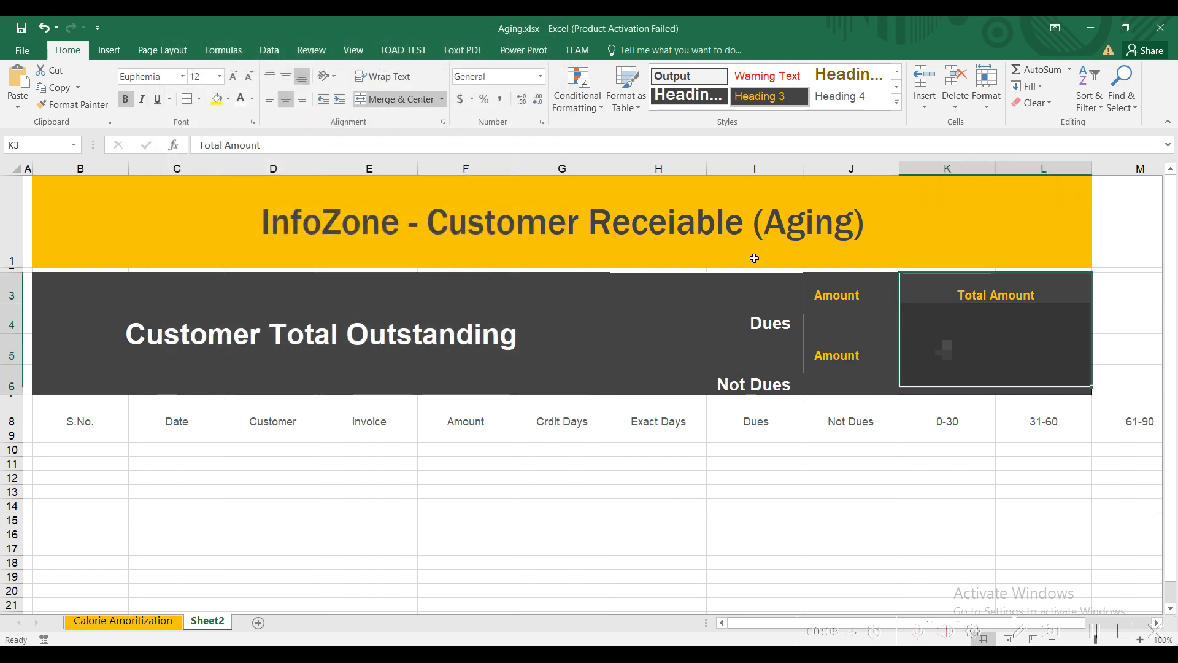
left_click(199, 99)
left_click(252, 488)
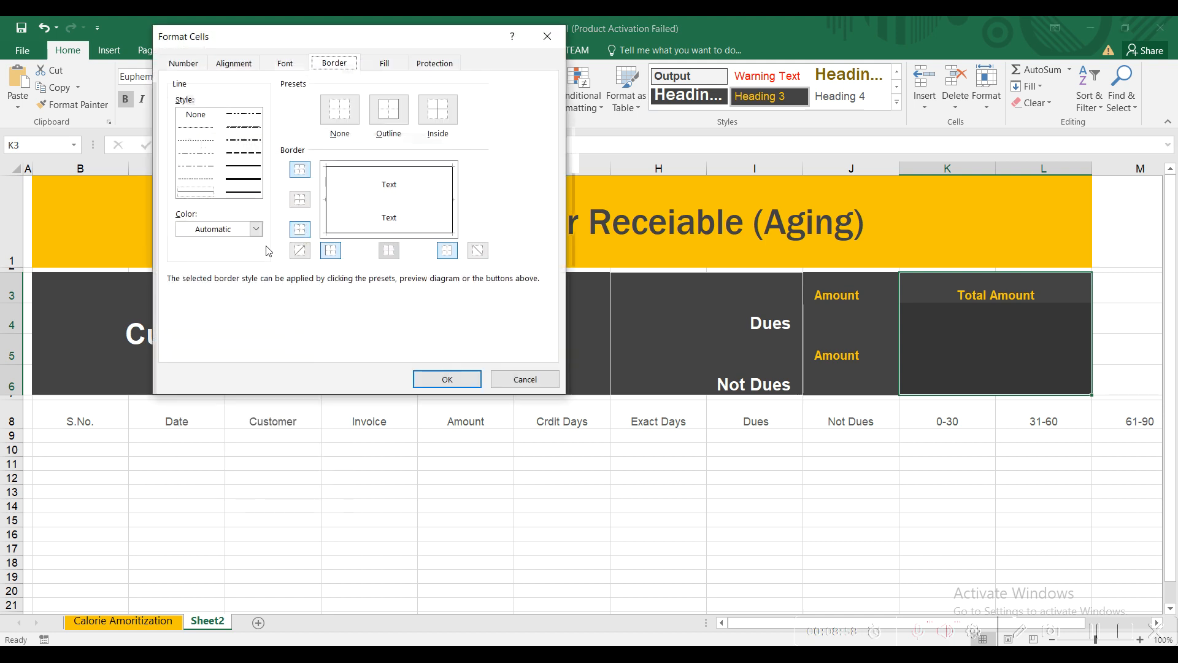
left_click(256, 229)
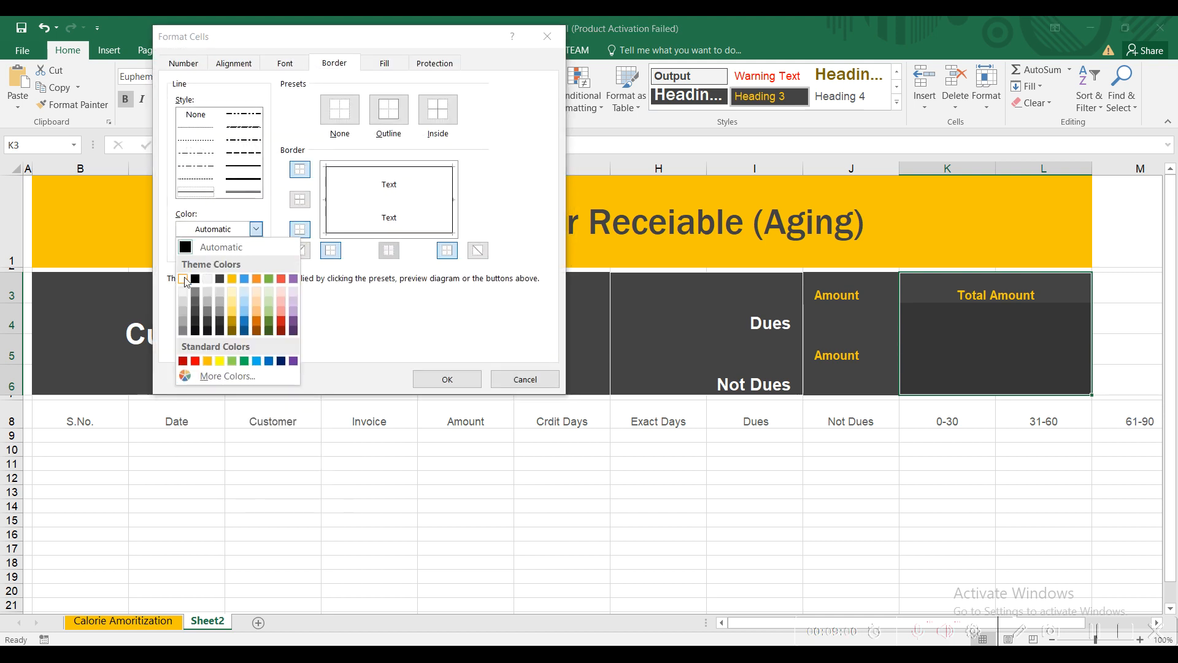
left_click(182, 279)
left_click(389, 110)
left_click(446, 379)
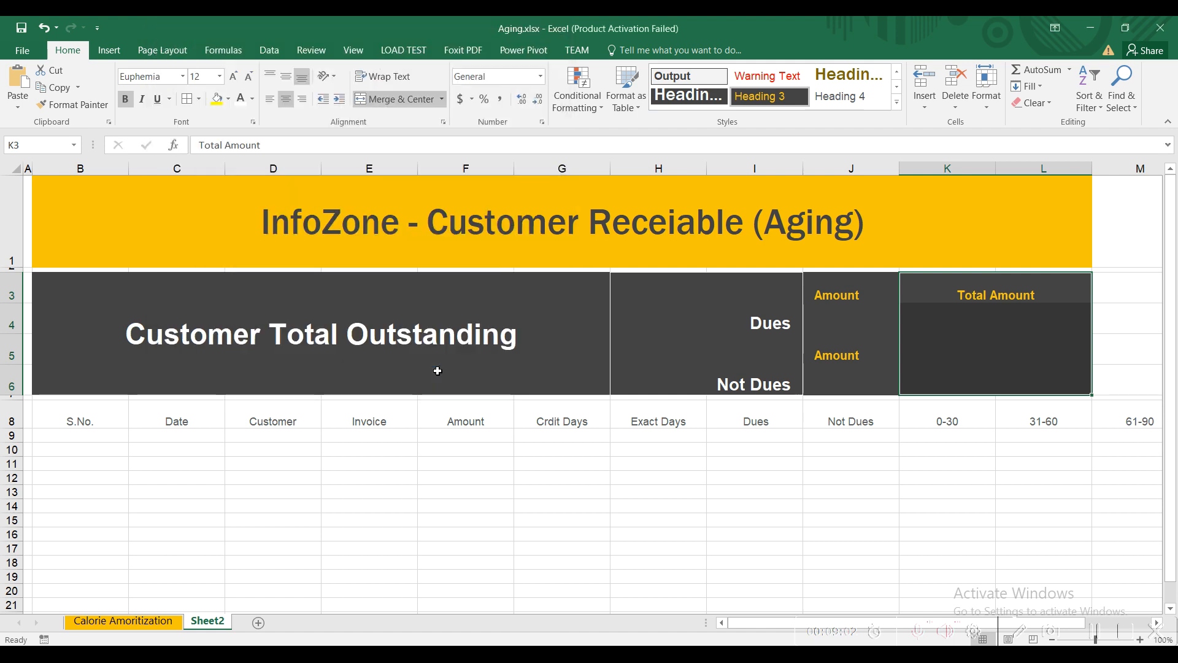
left_click(562, 422)
left_click(998, 299)
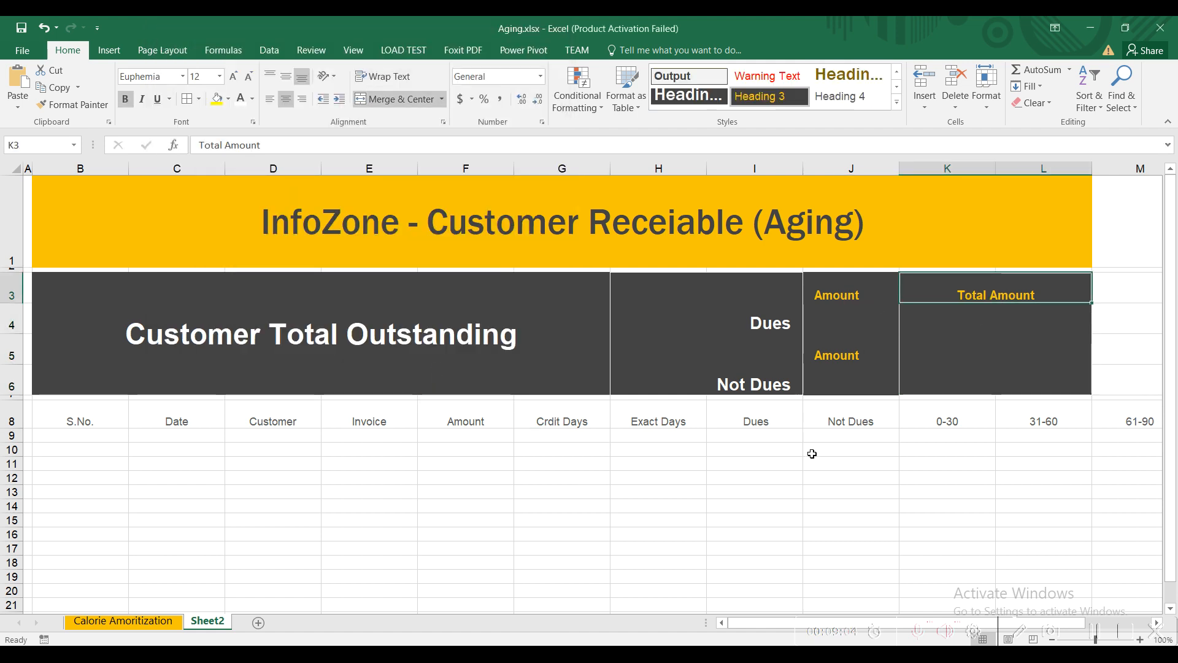
Compare the headers with the Calorie Amoritization sheet and apply the Heading 3 style to B8:M8 on Sheet2.
left_click(1097, 641)
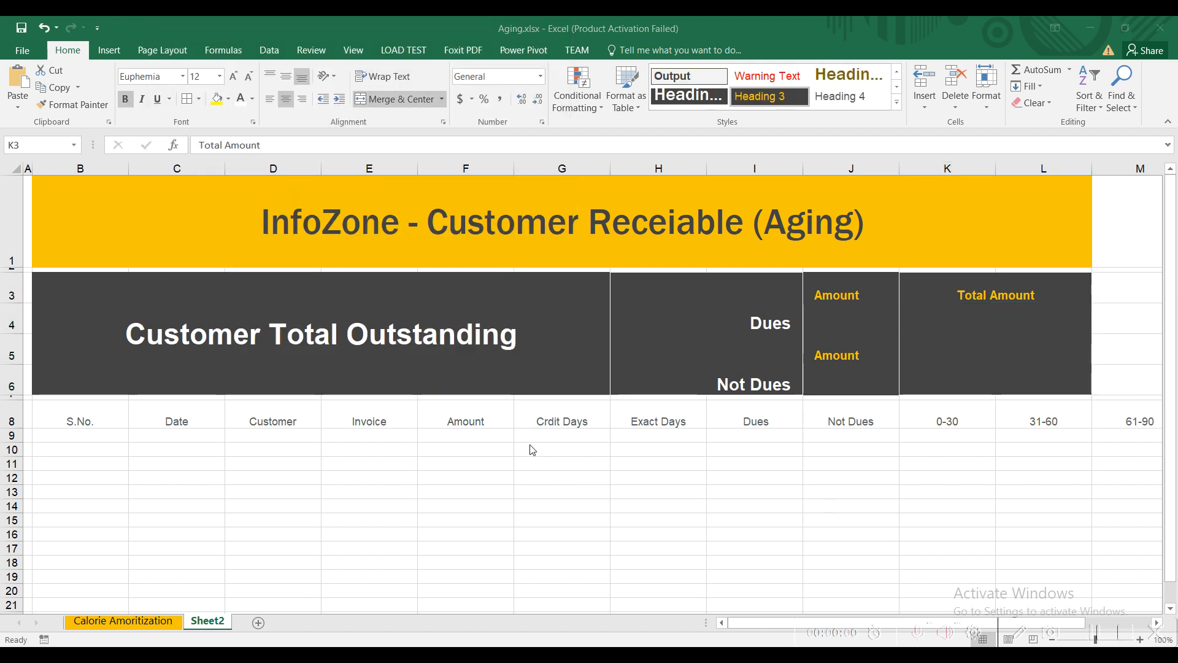
left_click(67, 418)
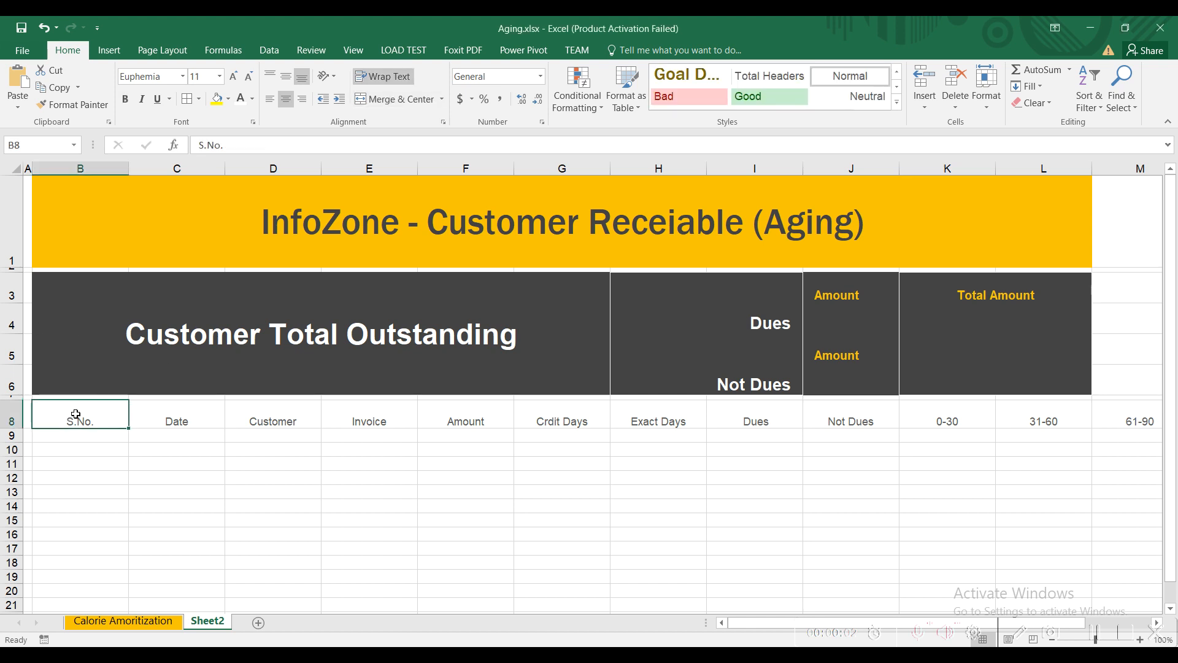
left_click(123, 621)
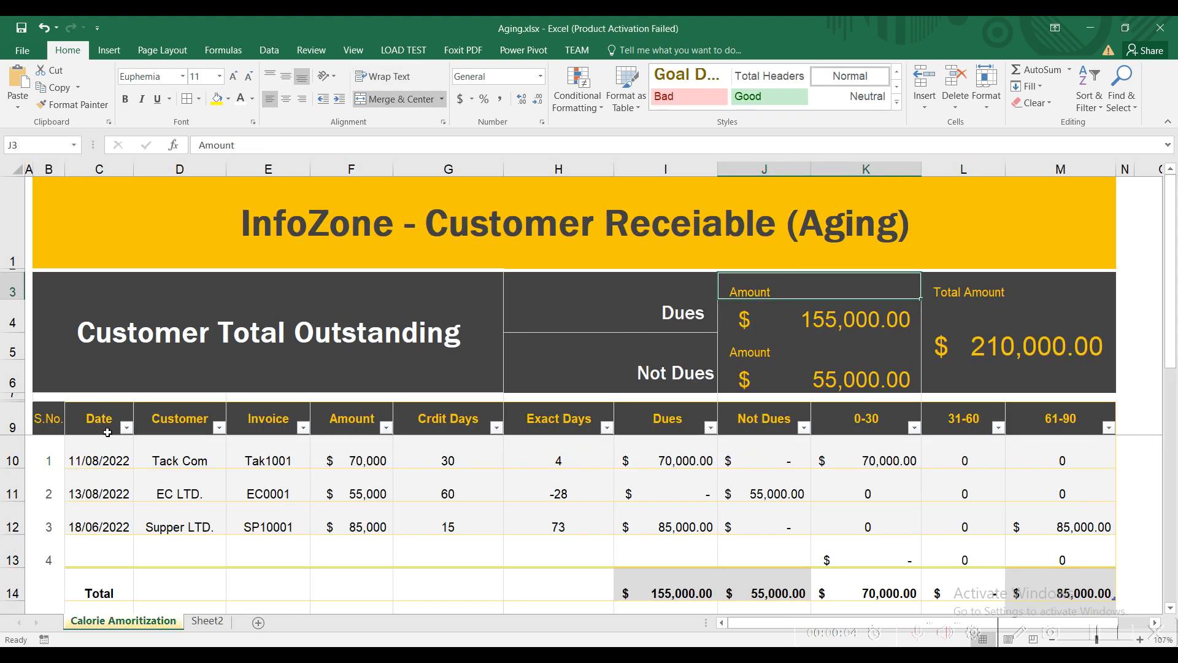
left_click(216, 622)
left_click_drag(66, 416, 1123, 419)
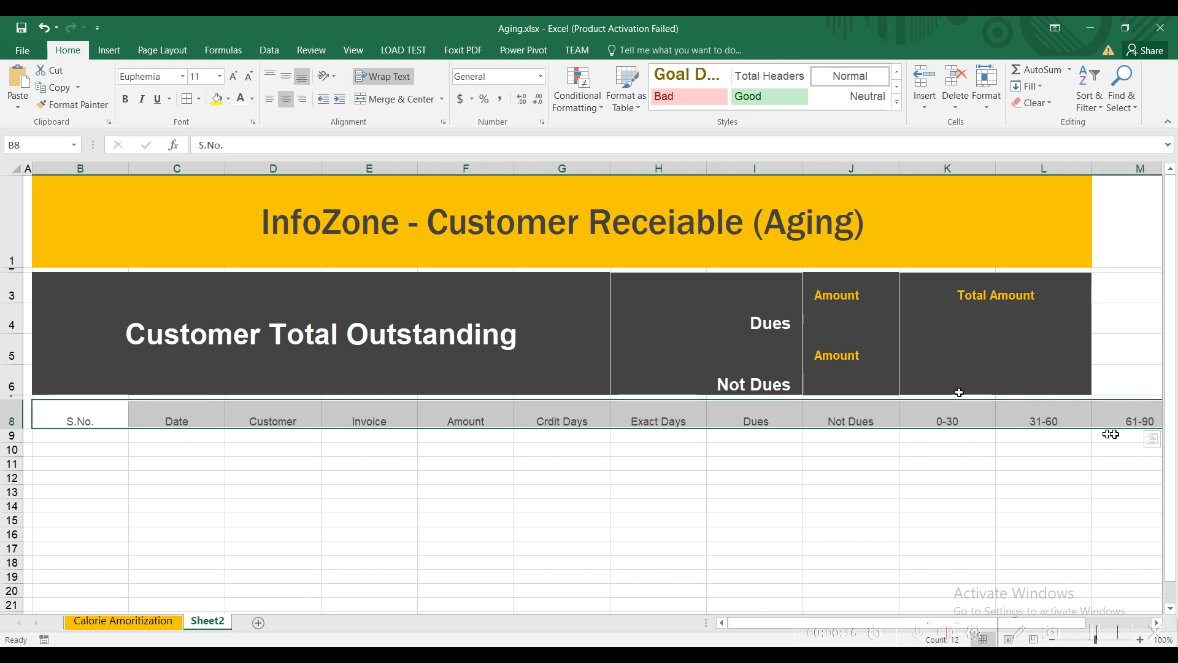
left_click(896, 103)
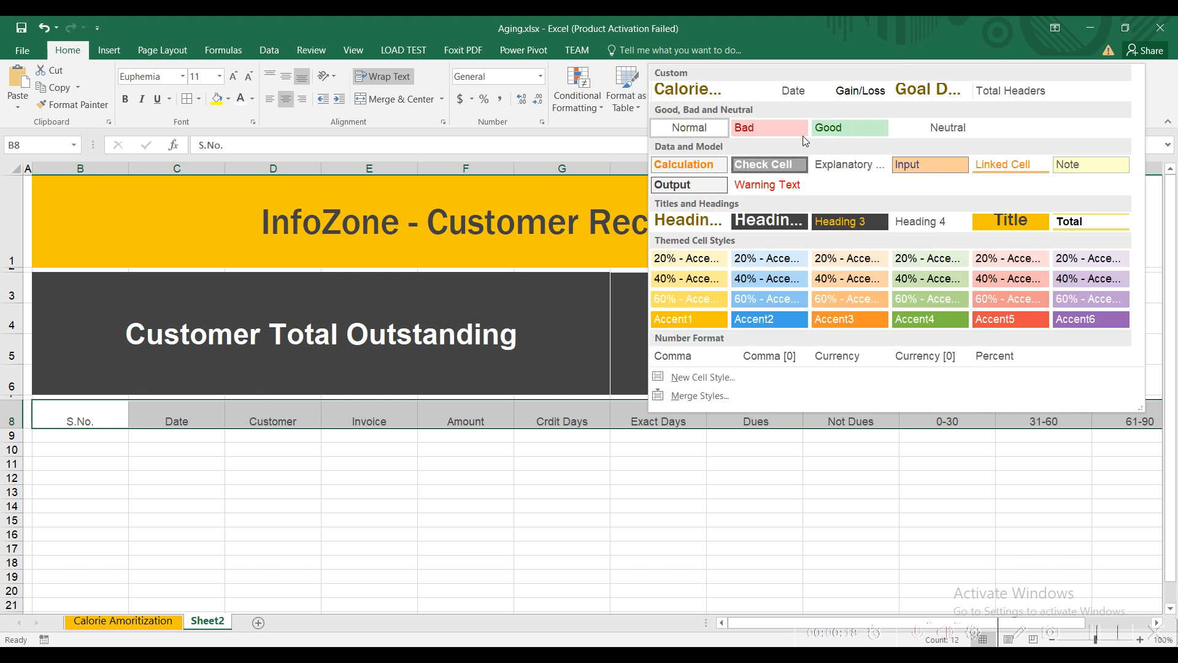
left_click(850, 223)
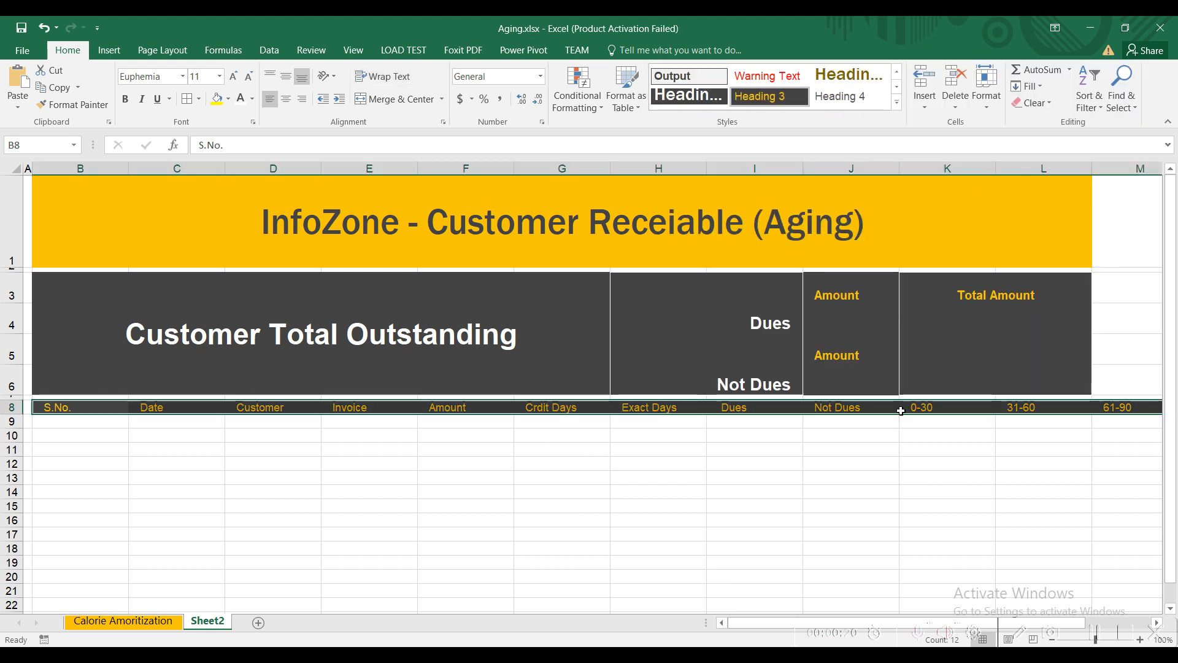
Set the height of the column header row 8 to 25.
left_click(986, 95)
left_click(1007, 140)
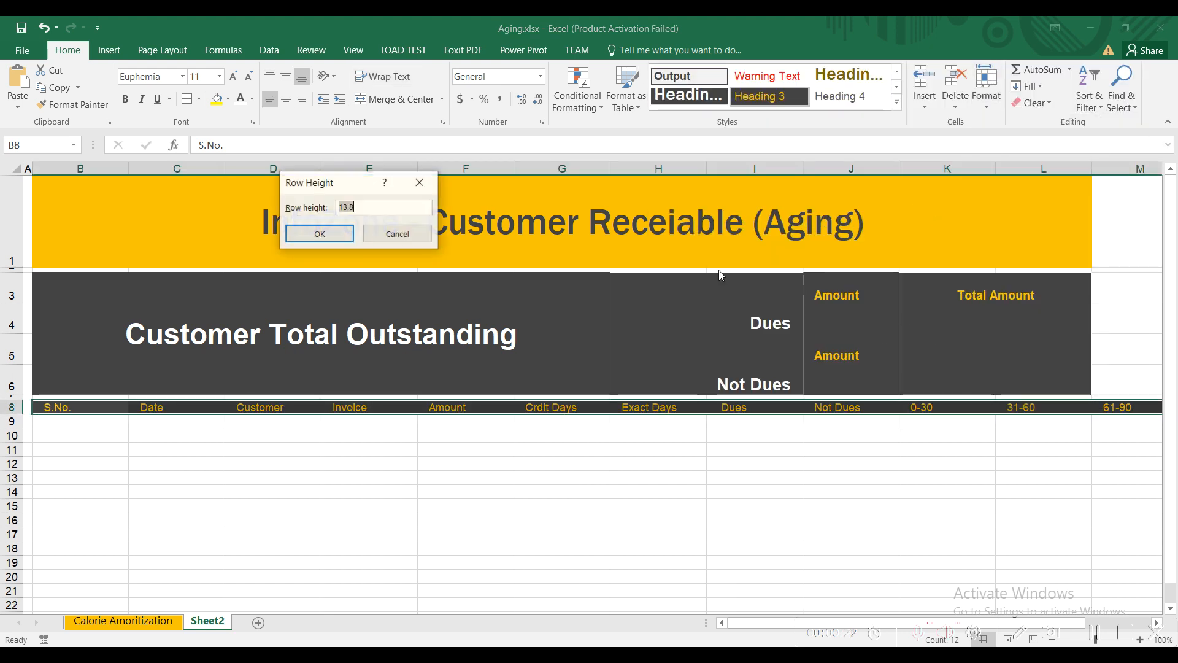
type("25")
key("Return")
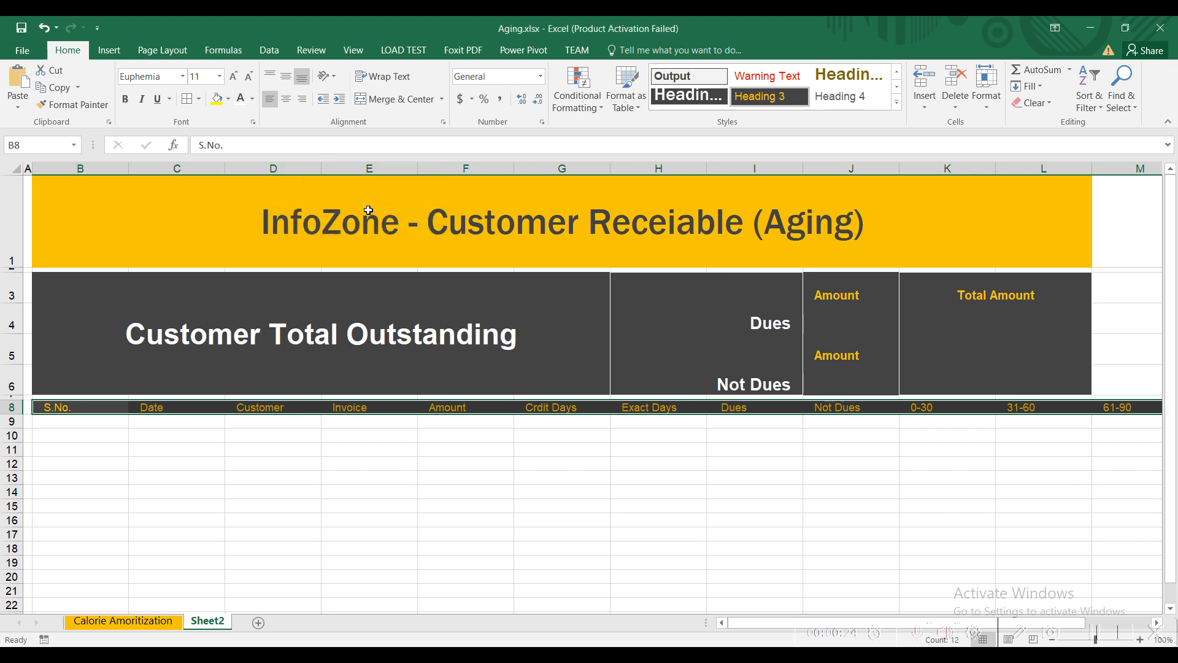
Extend the merged and centred title banner in row 1 so it spans columns B to M.
left_click(1085, 355)
left_click_drag(1121, 221, 405, 97)
left_click(406, 97)
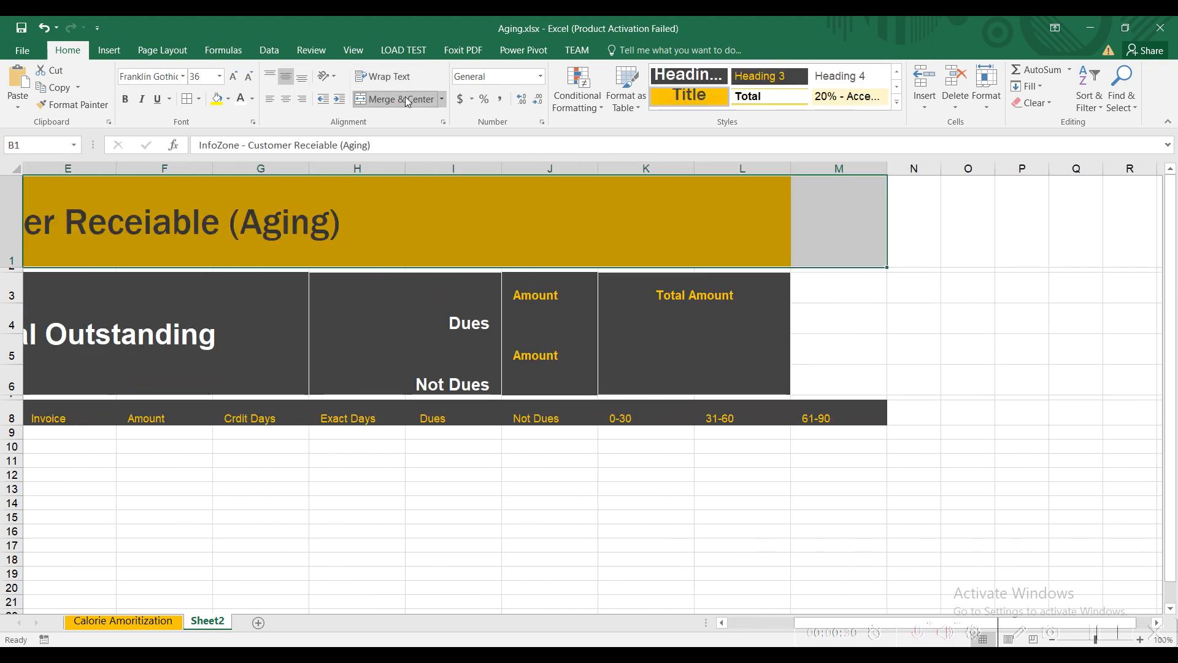
left_click(405, 97)
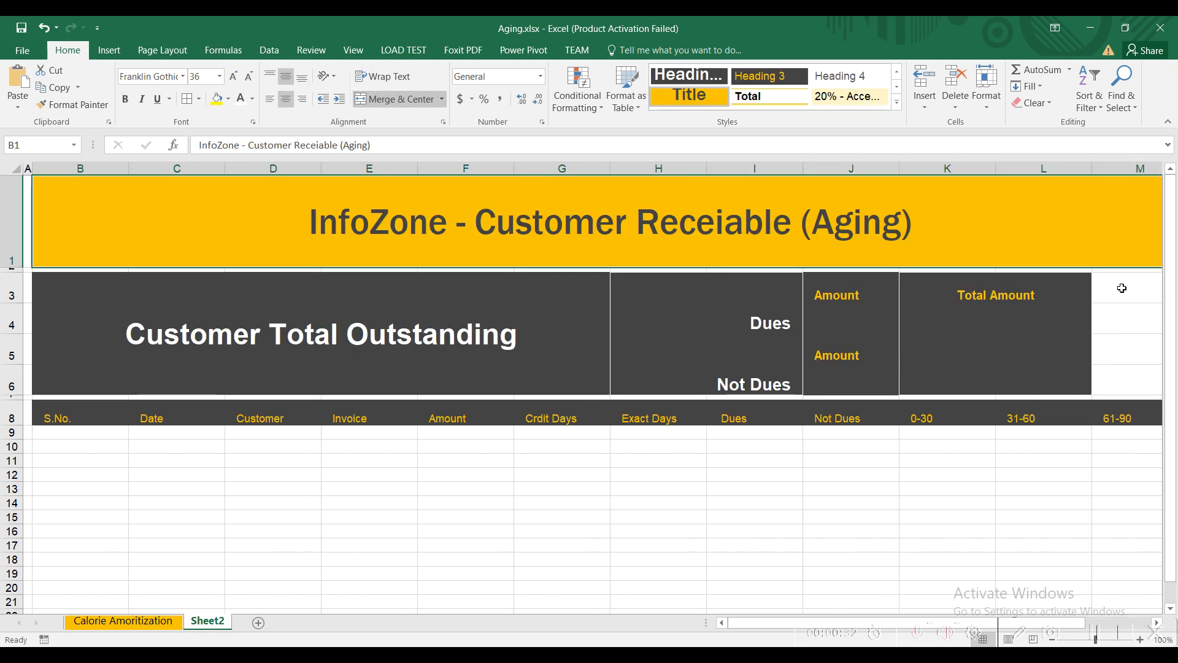
Extend the Total Amount block to column M by merging K3:M6 into one centred cell.
left_click_drag(1122, 288, 946, 377)
left_click(415, 100)
left_click(415, 100)
left_click(392, 526)
left_click(330, 499)
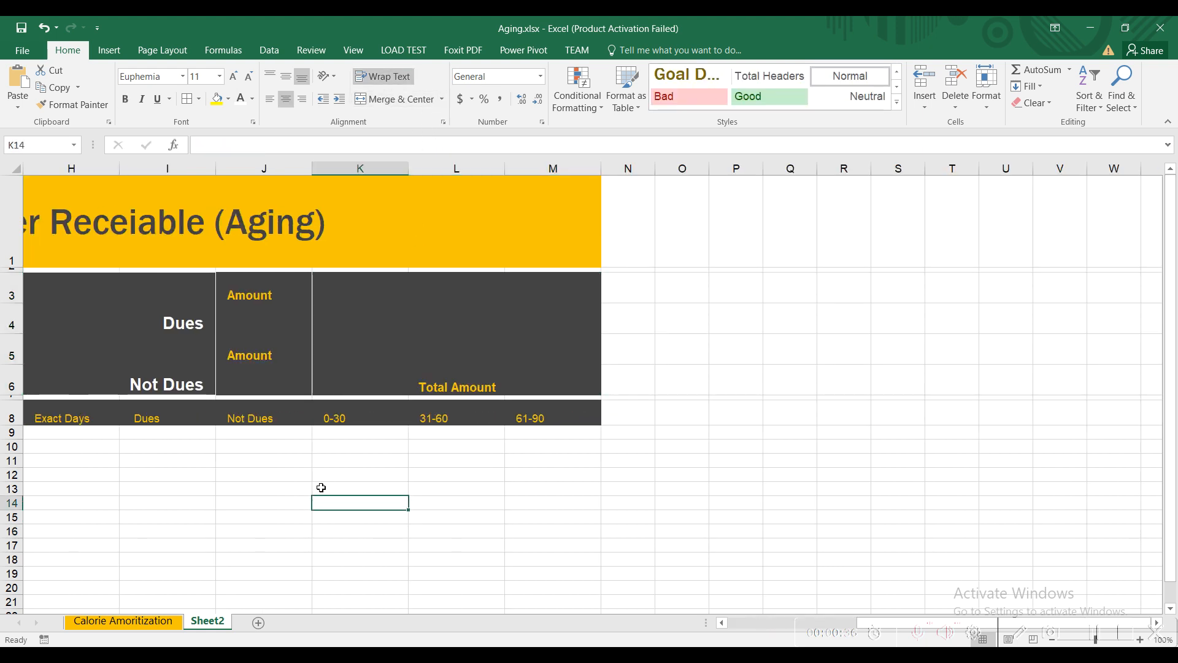
Unmerge K3:M6, then merge and centre K4:M6 and the Total Amount label across K3:M3 separately.
left_click(399, 381)
left_click(364, 106)
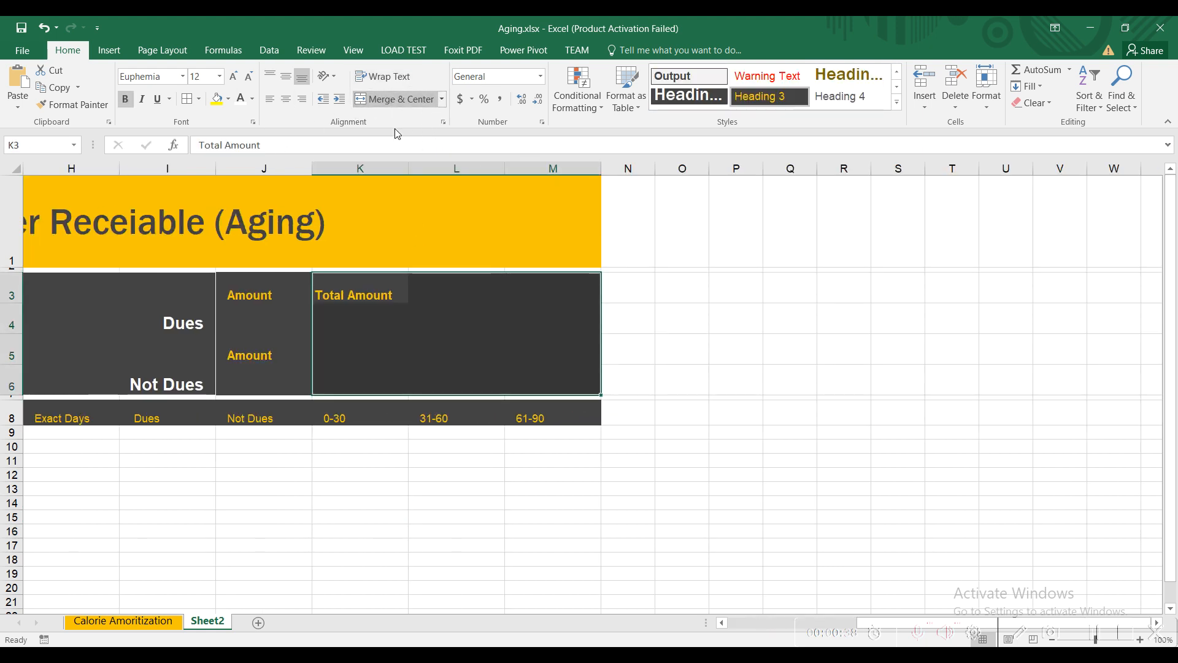
left_click_drag(360, 330, 529, 372)
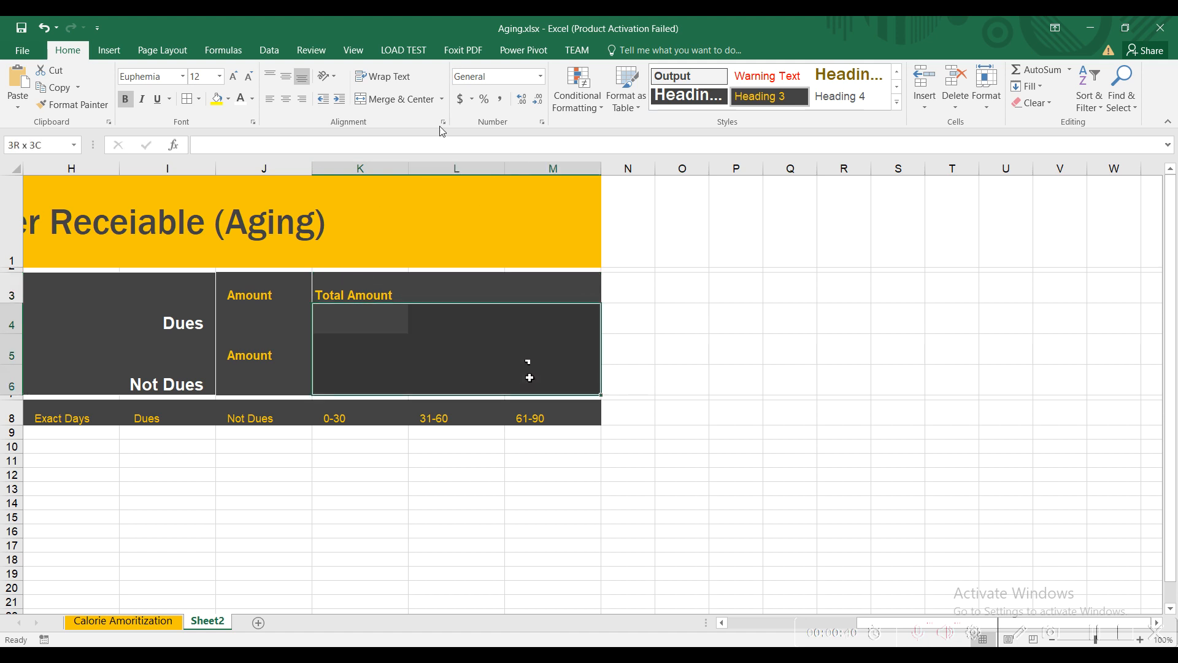
left_click(399, 99)
left_click(367, 296)
left_click_drag(367, 296, 552, 297)
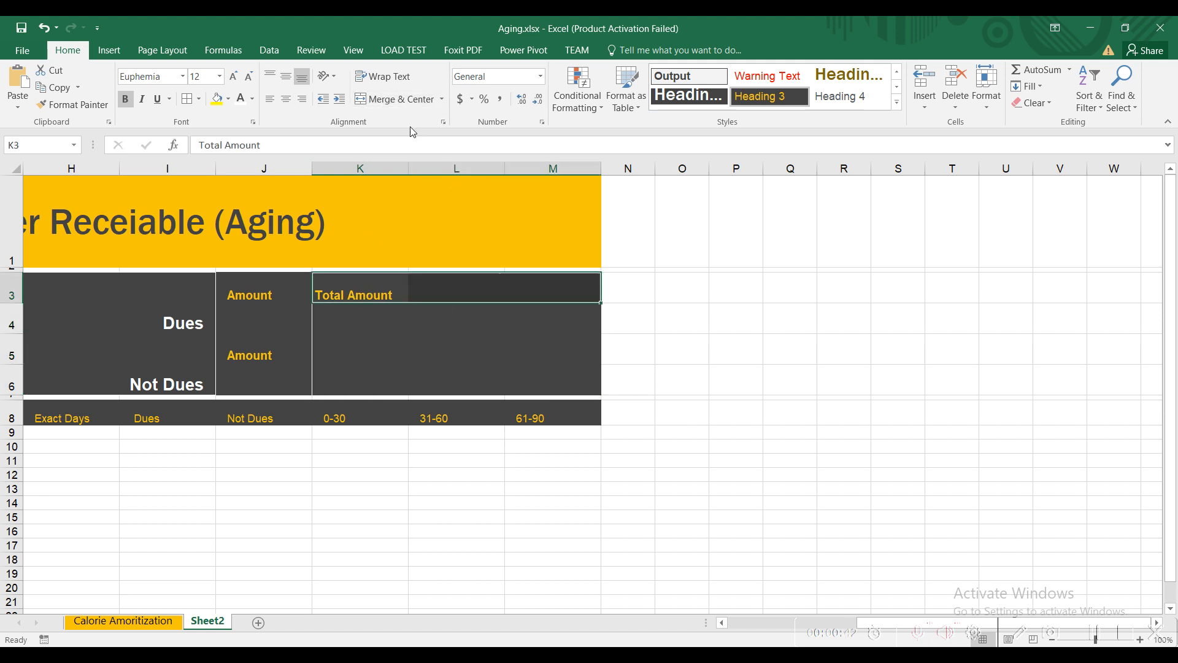
left_click(399, 99)
left_click_drag(252, 516, 5, 468)
left_click(658, 443)
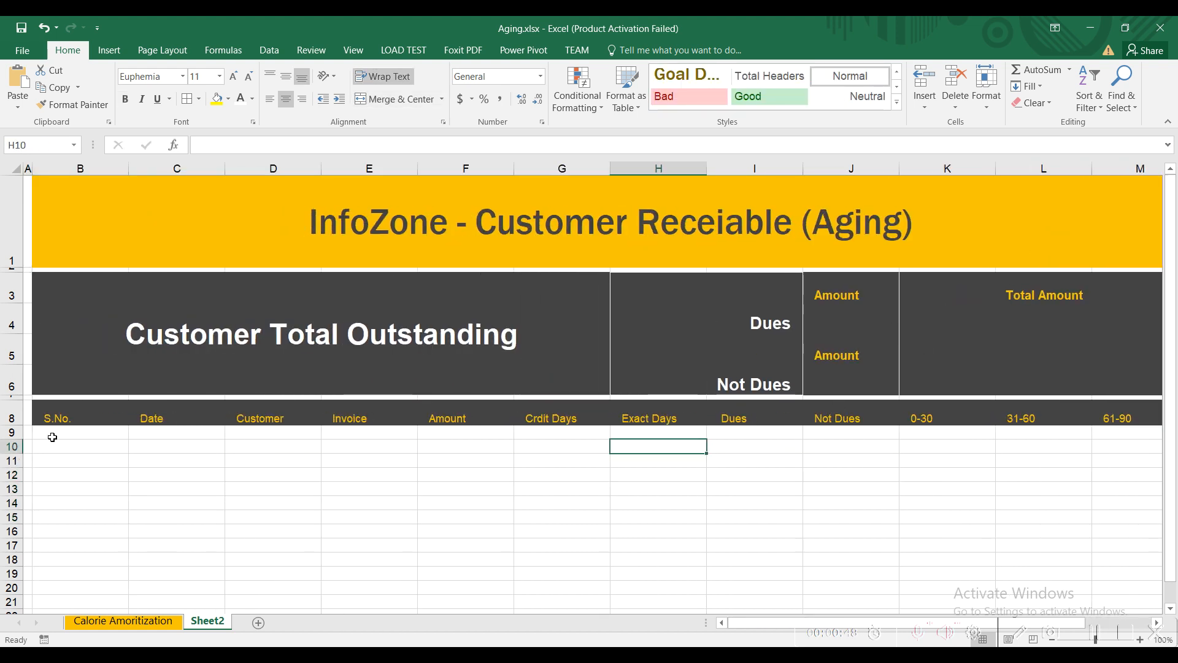
Copy the three invoice records B10:F12 from the Calorie Amoritization sheet and paste them at B9 on Sheet2.
left_click(131, 623)
left_click_drag(49, 453, 352, 520)
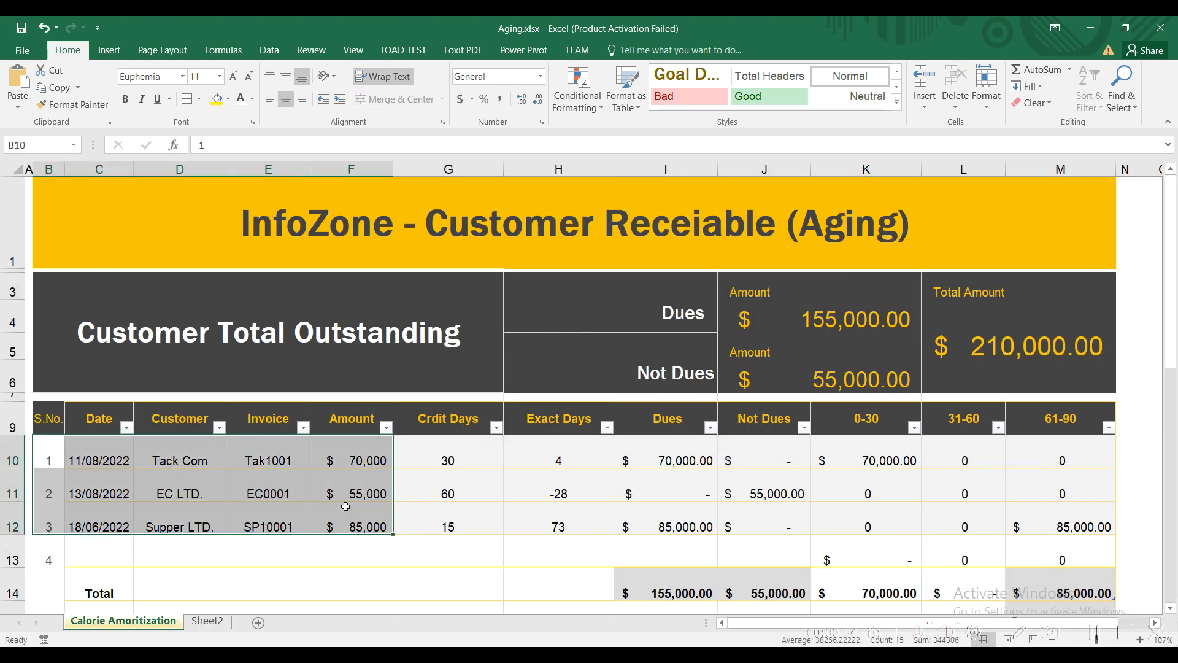
key("ctrl+c")
left_click(208, 621)
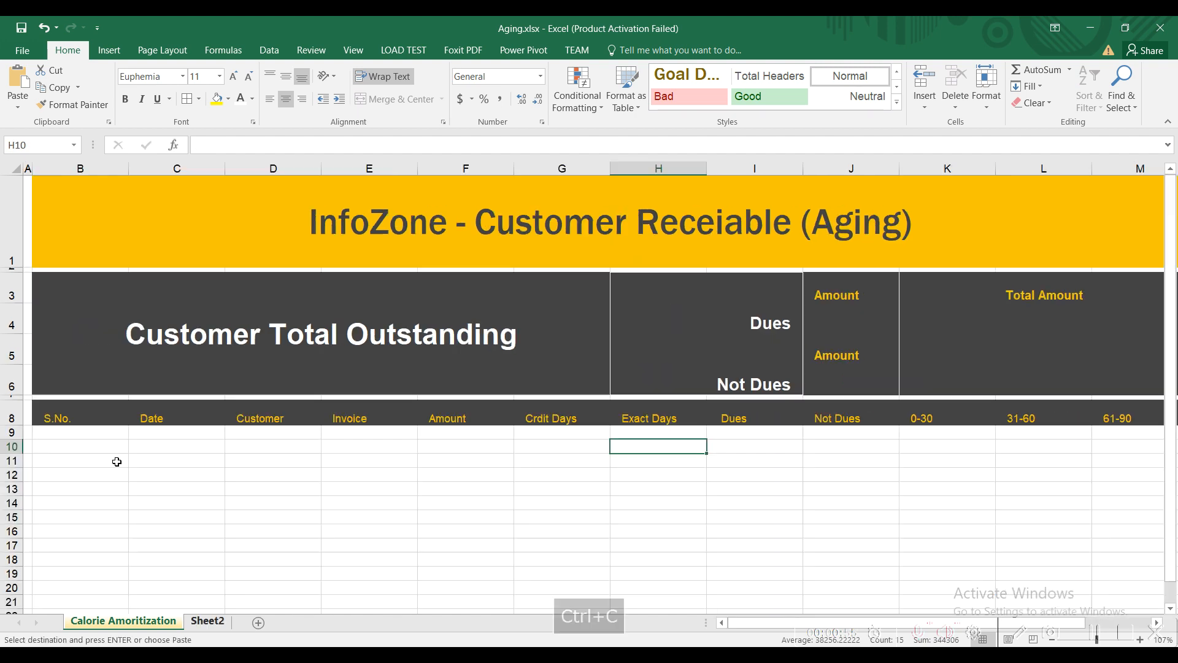
left_click(74, 438)
key("ctrl+v")
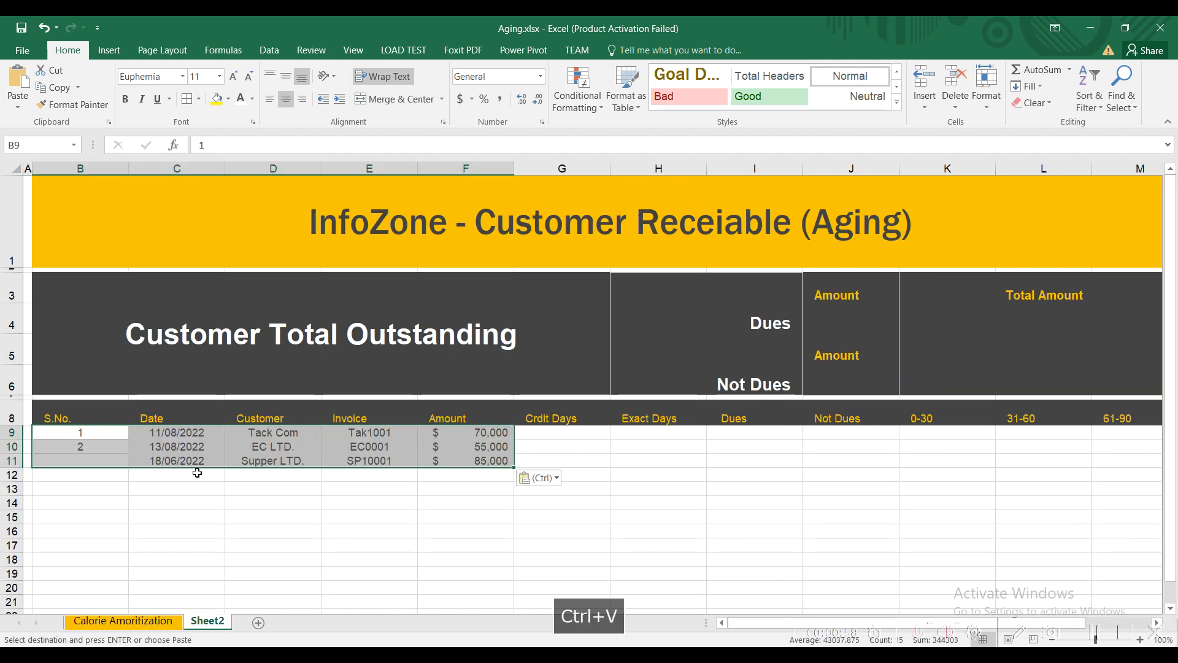
Set the height of data rows 9 to 18 to 20.
left_click_drag(87, 439, 117, 536)
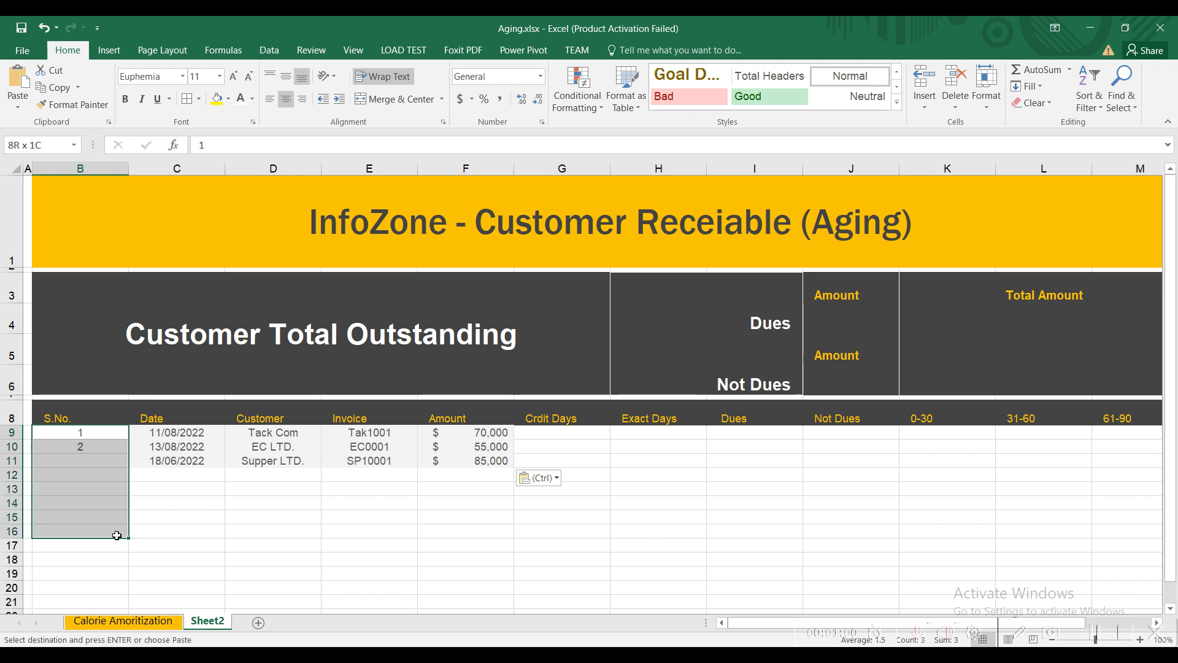
left_click_drag(80, 432, 80, 559)
left_click(987, 92)
left_click(998, 138)
type("20")
key("Return")
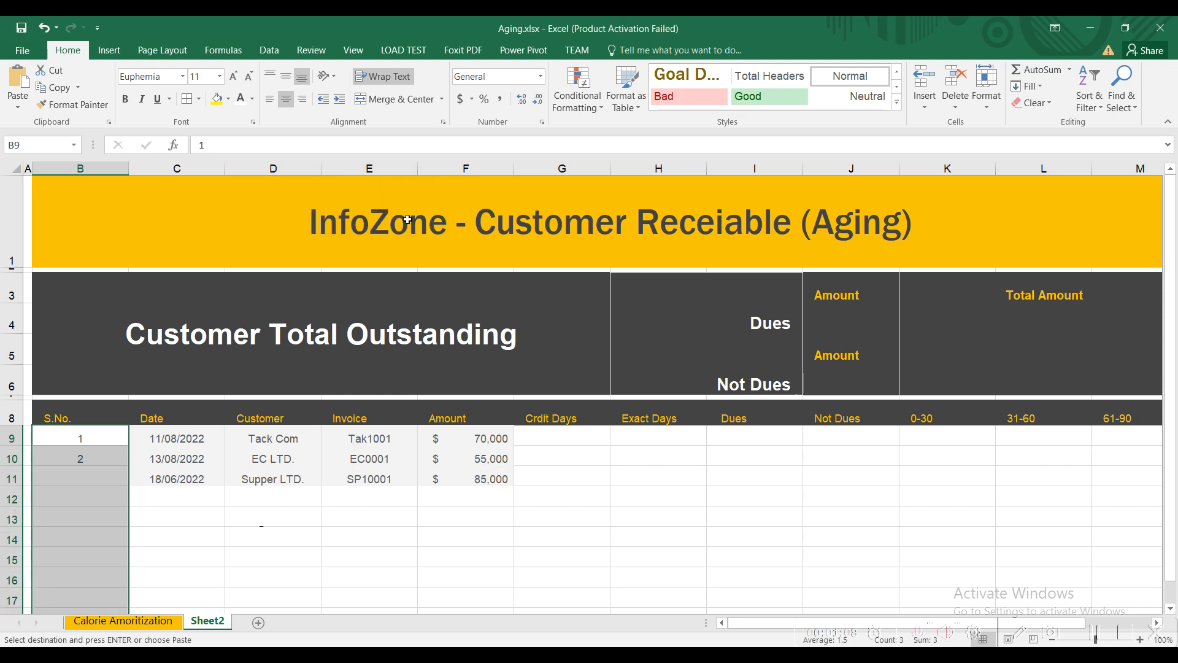
Enter serial number 3 in B11 for the third invoice record.
left_click(228, 502)
left_click(110, 479)
key("Return")
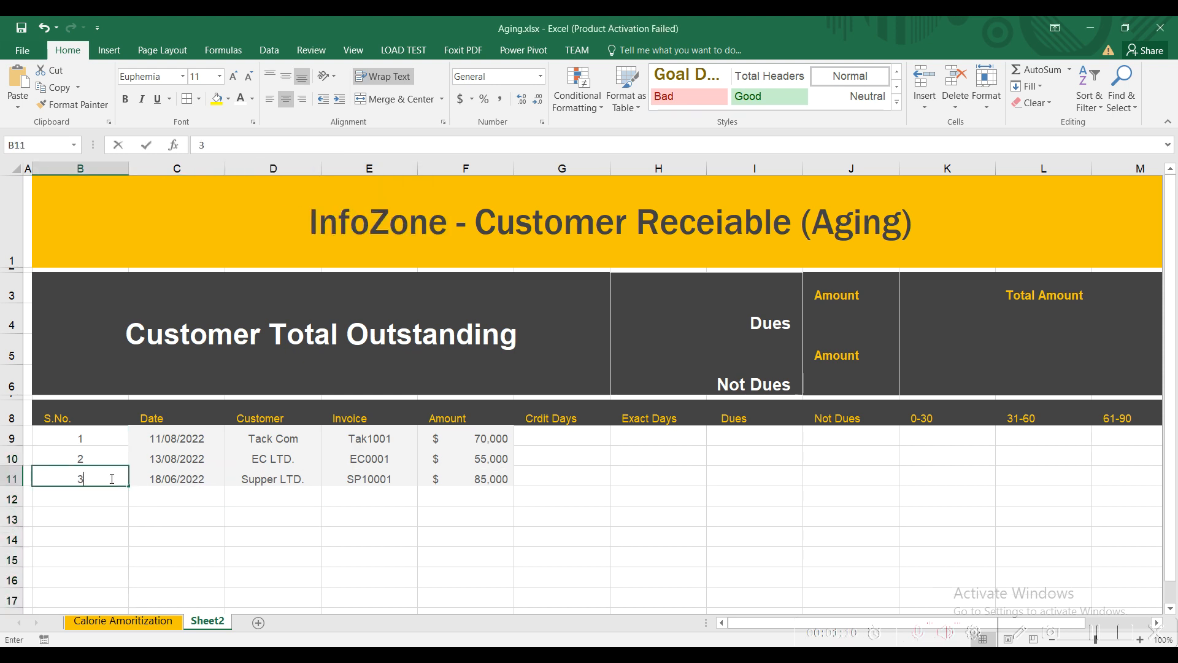
key("Return")
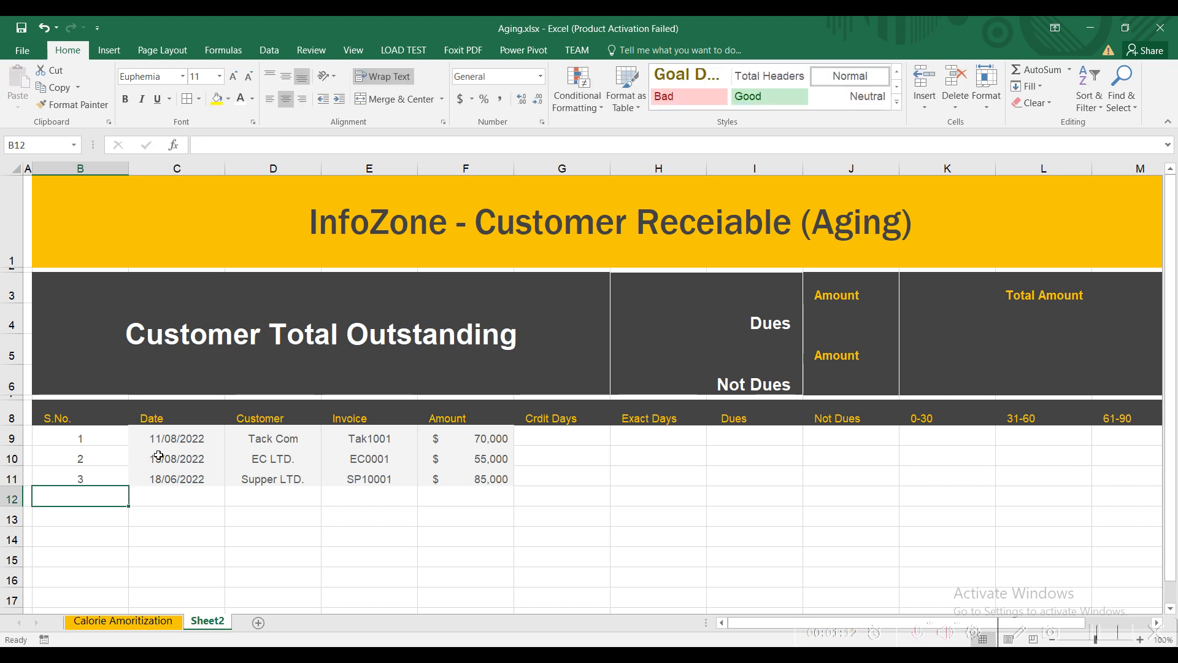
left_click_drag(163, 438, 461, 478)
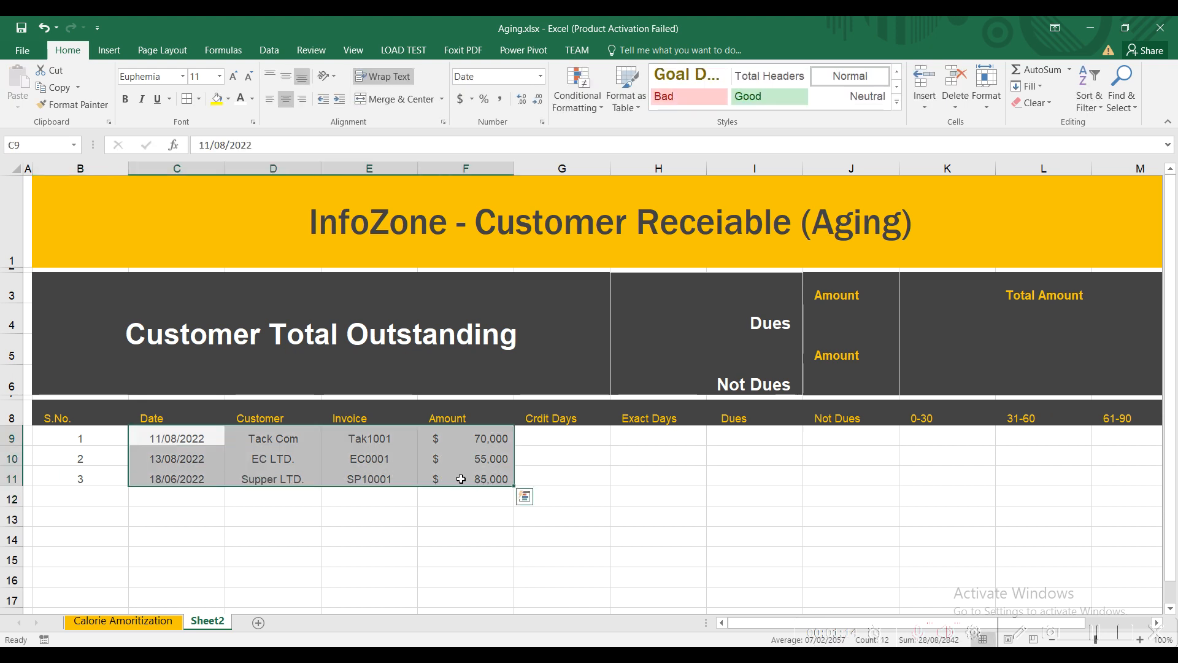
left_click(124, 443)
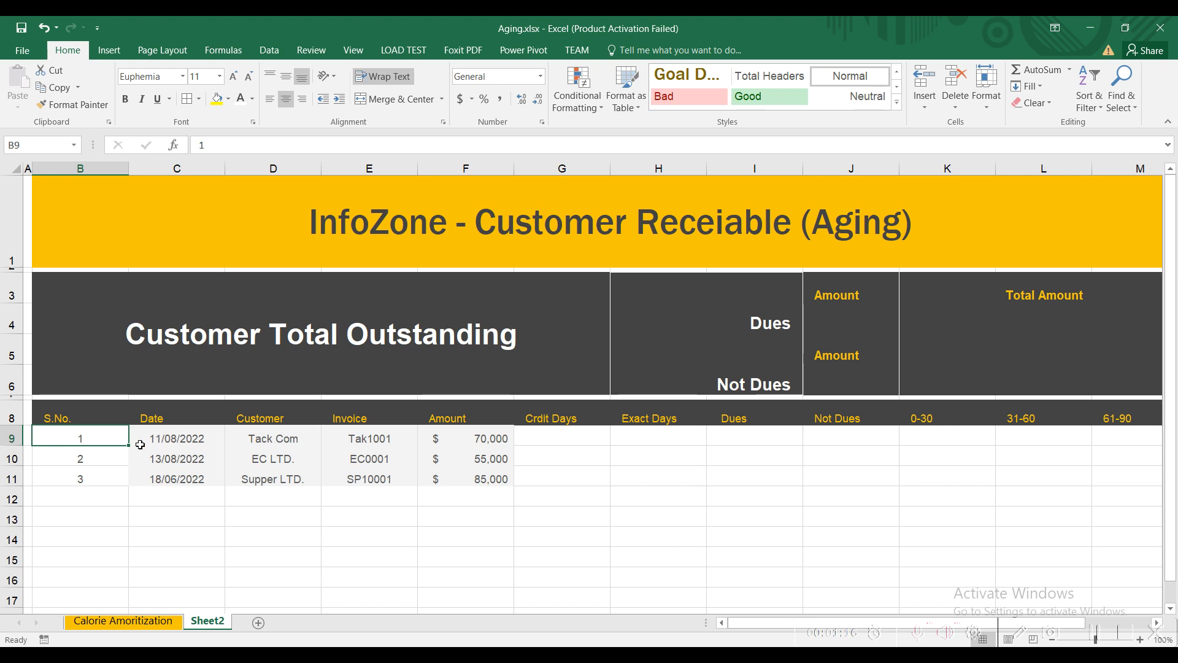
Hide the gridlines on Sheet2.
left_click(347, 49)
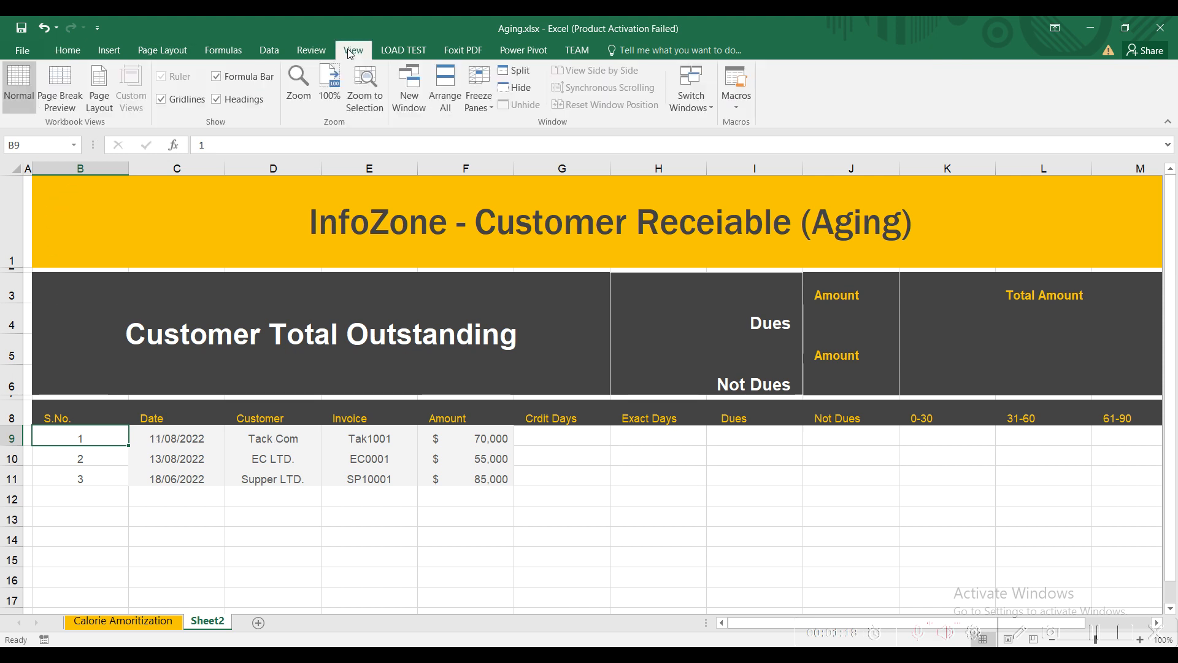
left_click(181, 105)
left_click(626, 533)
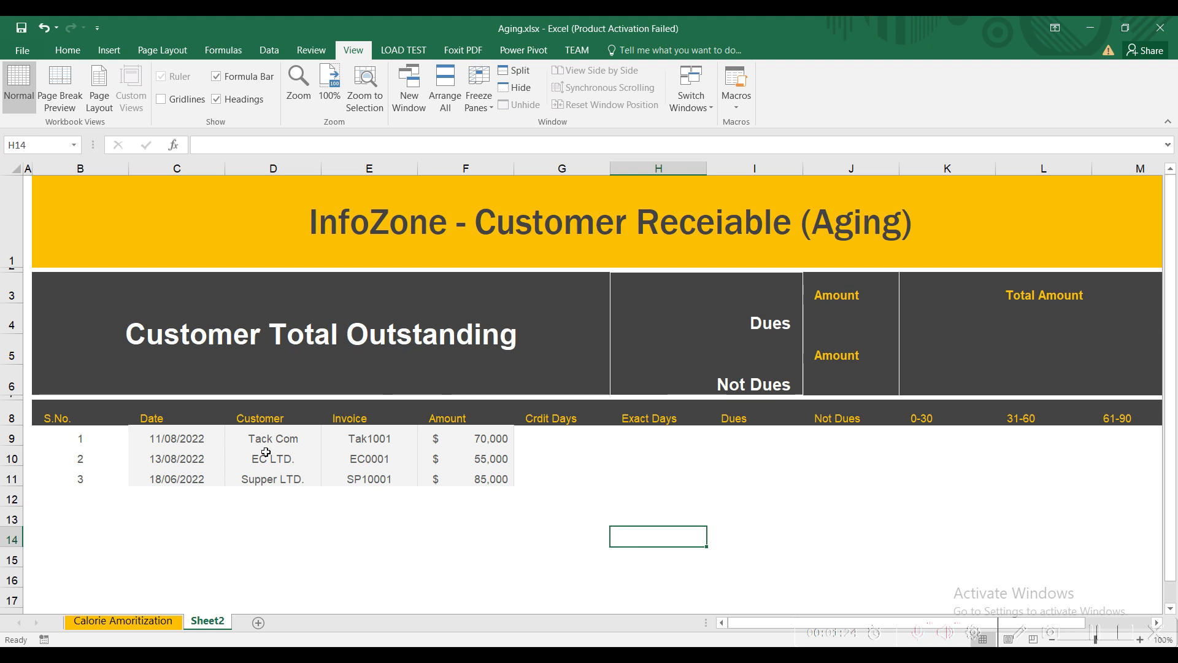
Examine the first invoice record across its serial number, date, customer, invoice, amount and credit days cells.
left_click(106, 443)
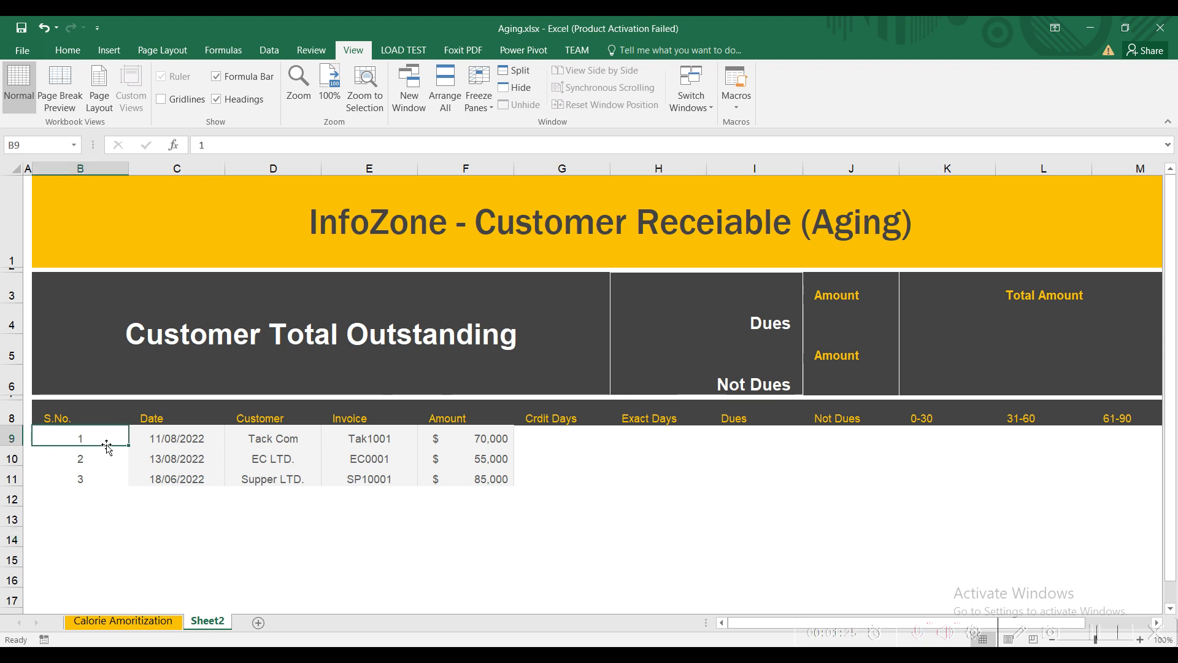
left_click(162, 443)
left_click(248, 440)
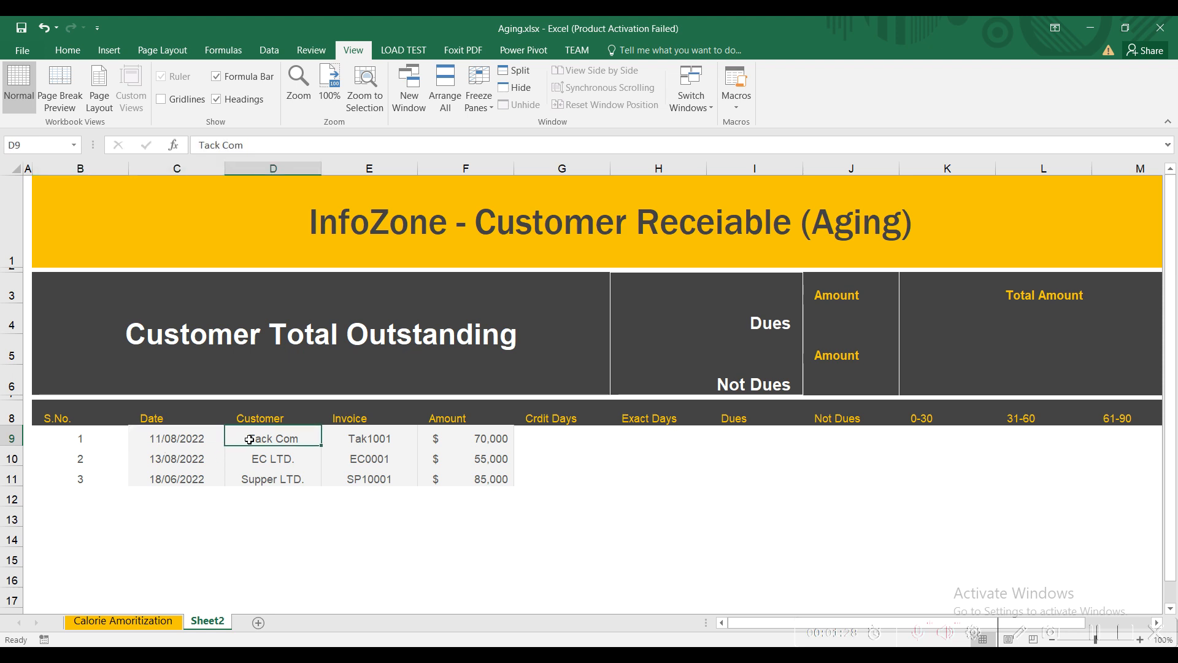
left_click(361, 439)
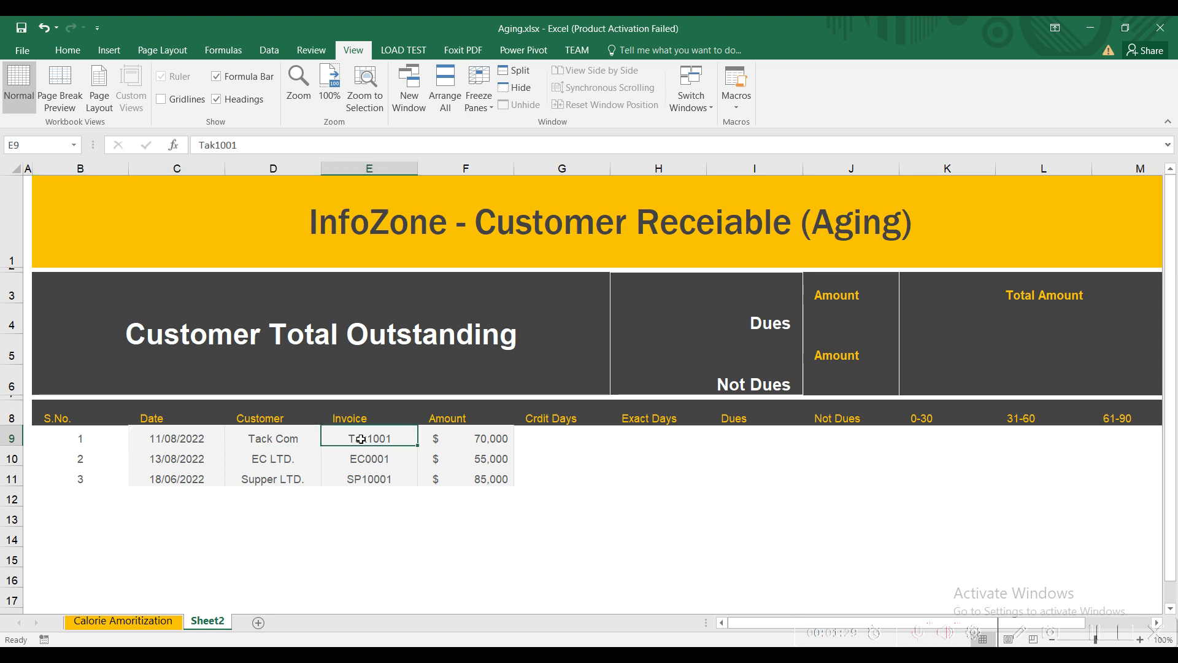
left_click(453, 436)
left_click(549, 439)
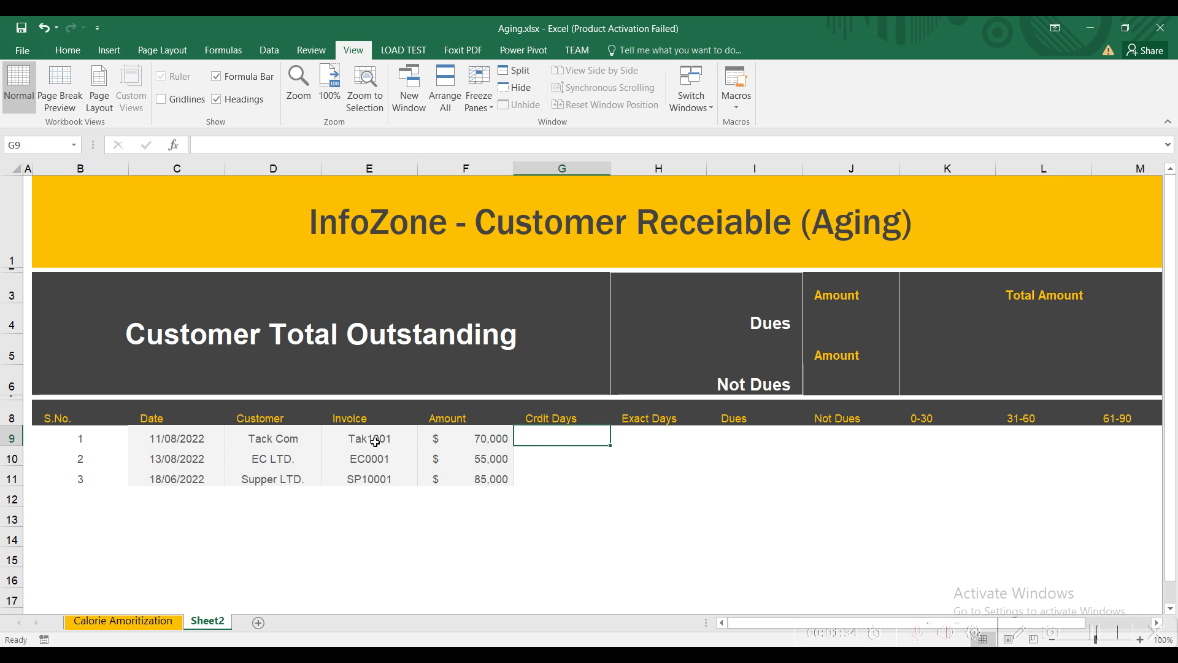
left_click(264, 452)
left_click(264, 438)
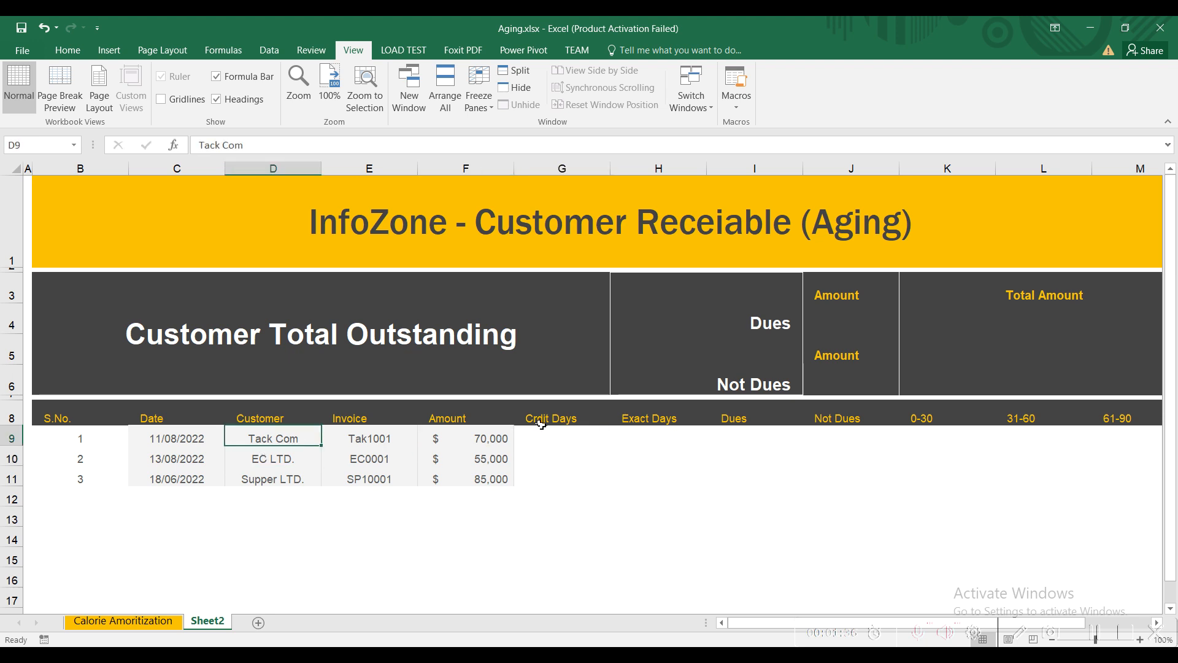
Enter credit days of 30, 60 and 15 for the three invoice records in G9:G11.
left_click(549, 435)
type("30")
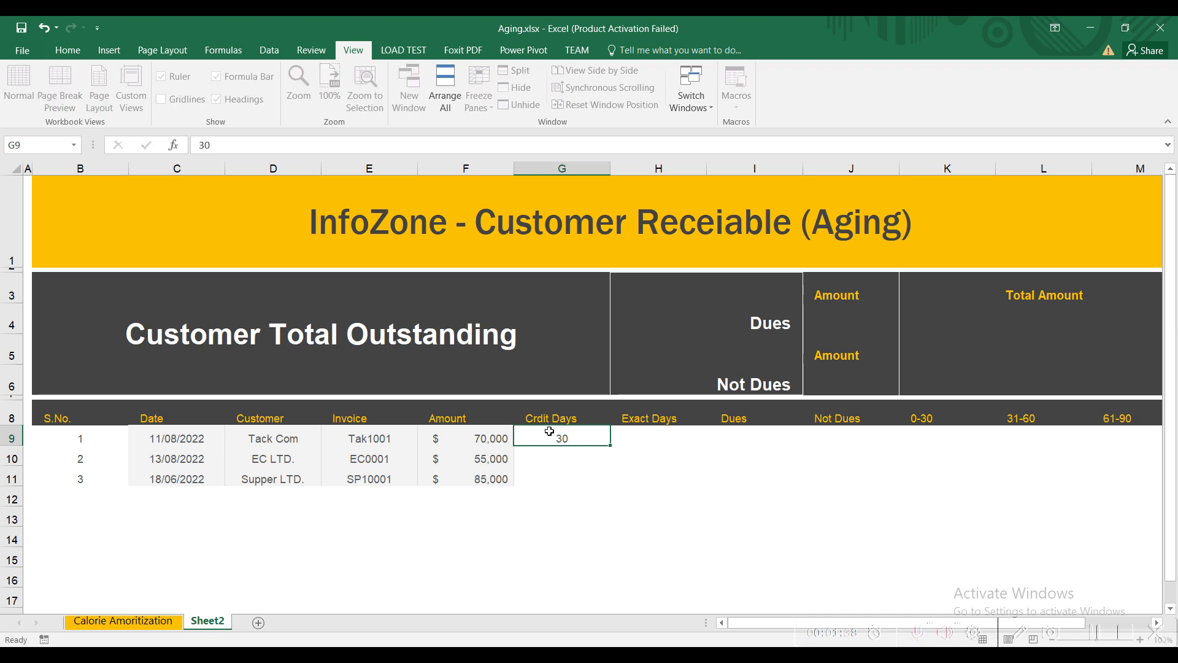
key("Return")
type("60")
key("Return")
type("15")
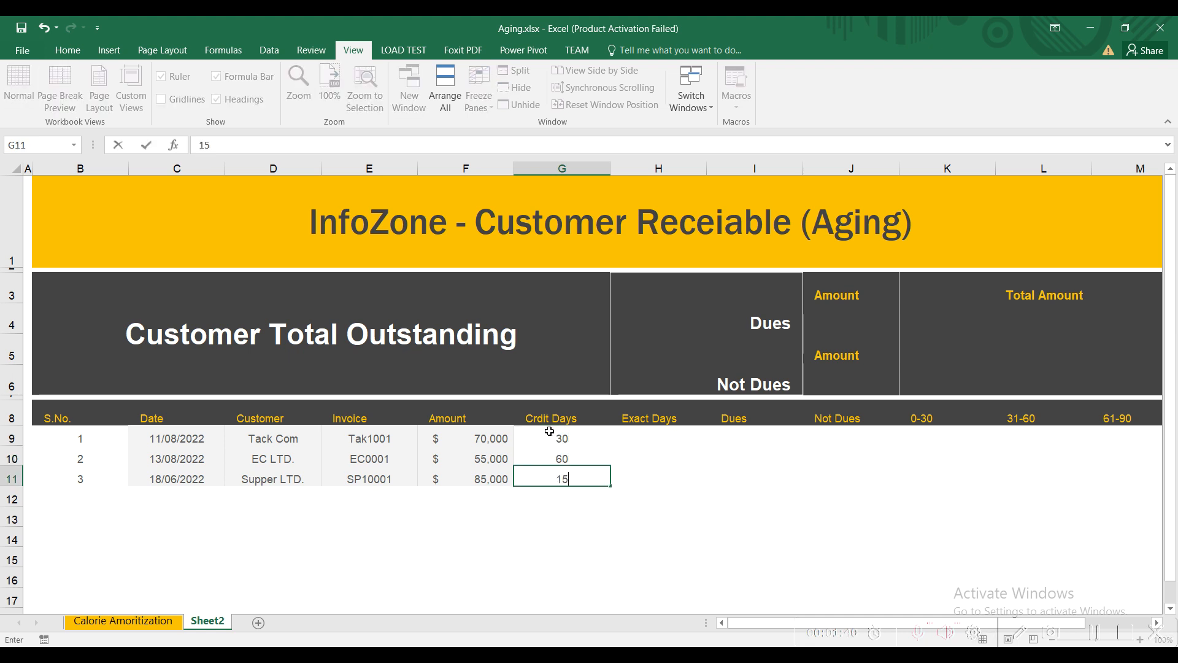
key("Return")
left_click(549, 432)
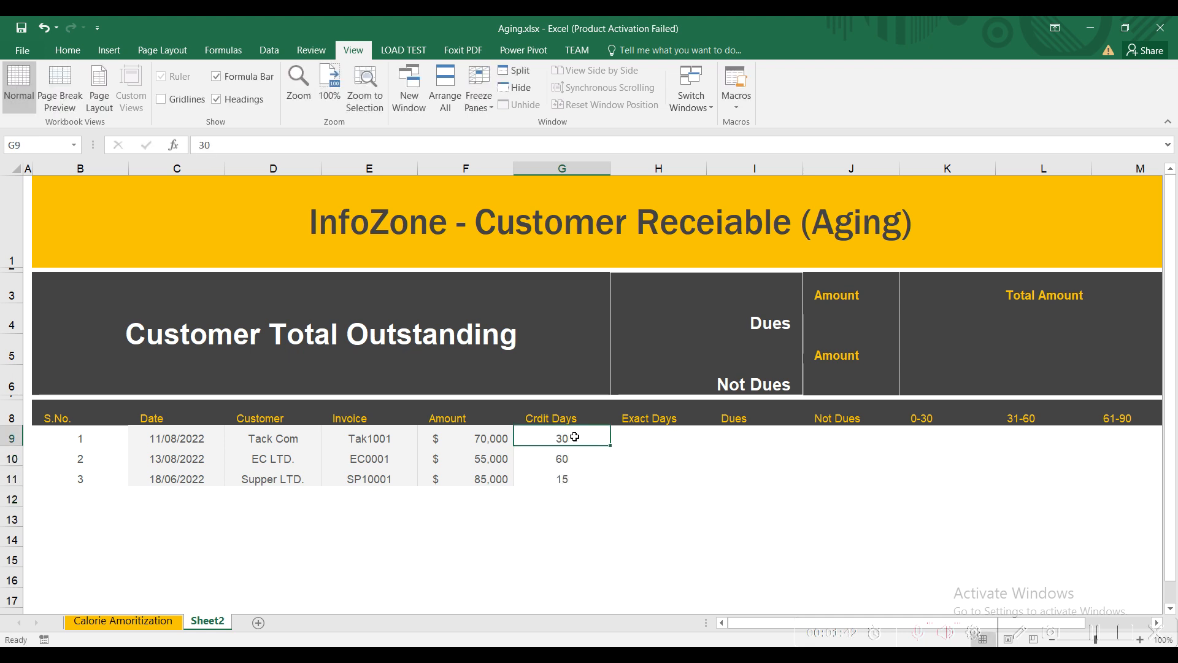
Enter the formula =TODAY() in the Exact Days cell H9 of the first invoice.
left_click(639, 437)
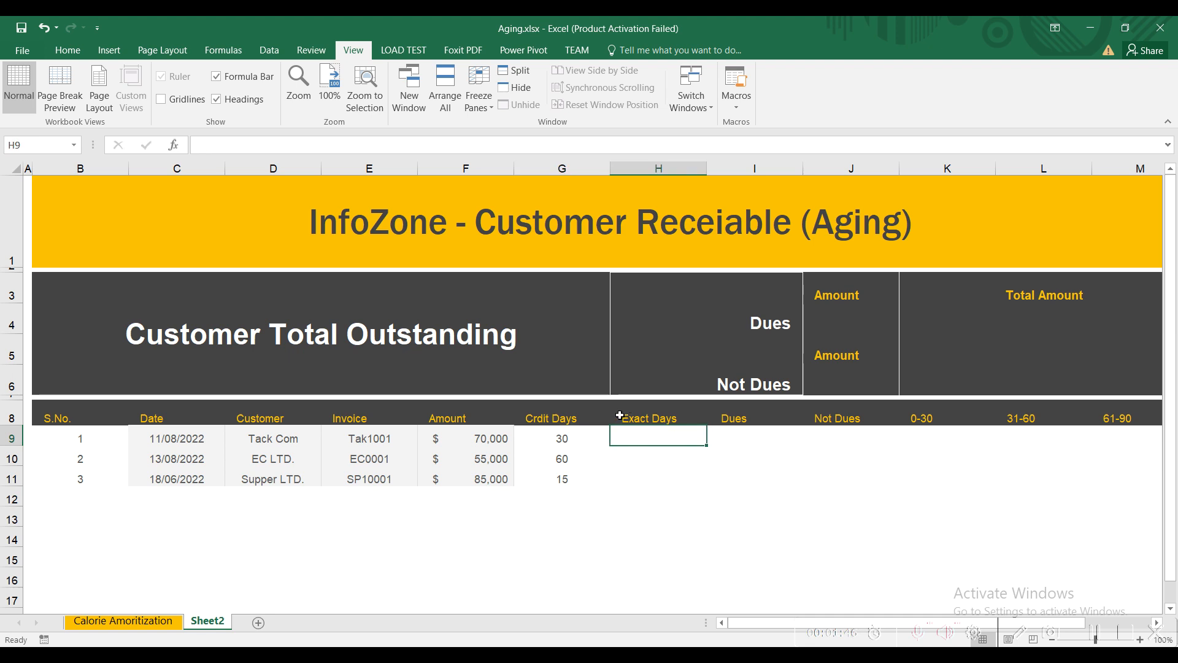
left_click(168, 440)
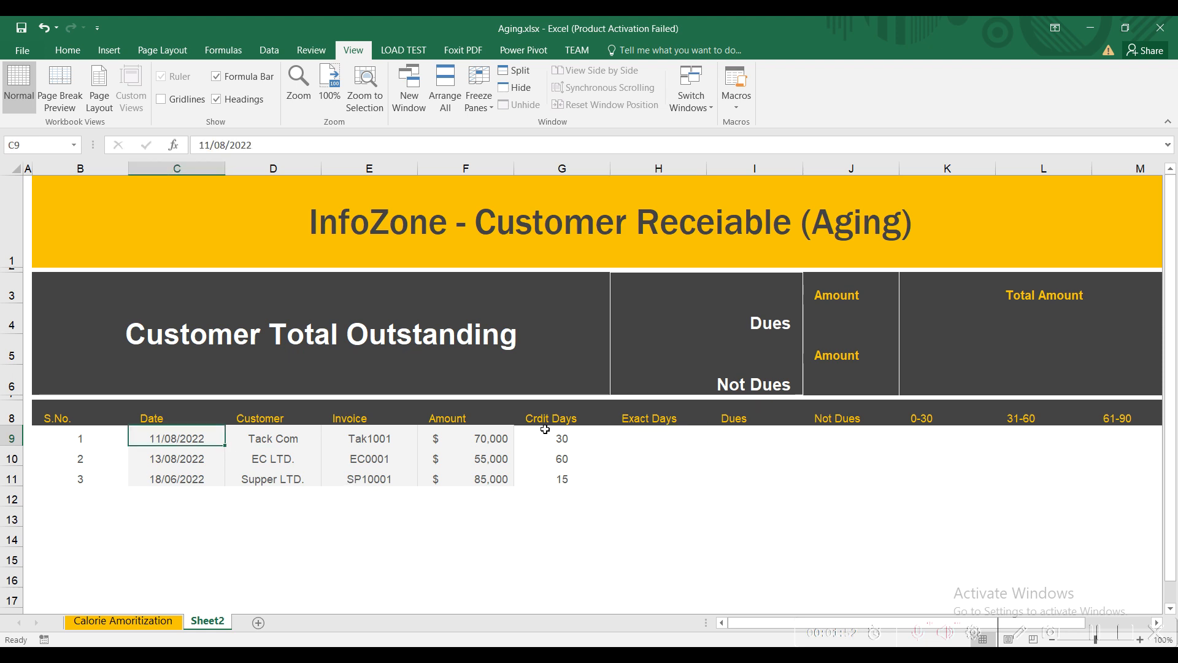
left_click(650, 434)
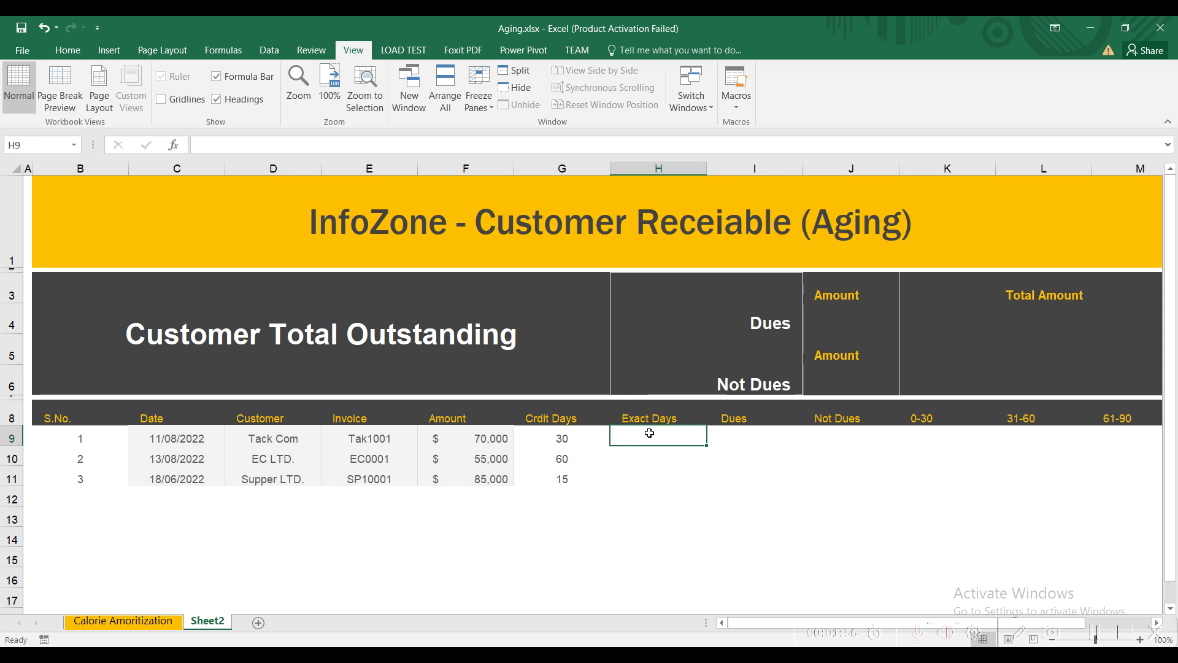
type("=t")
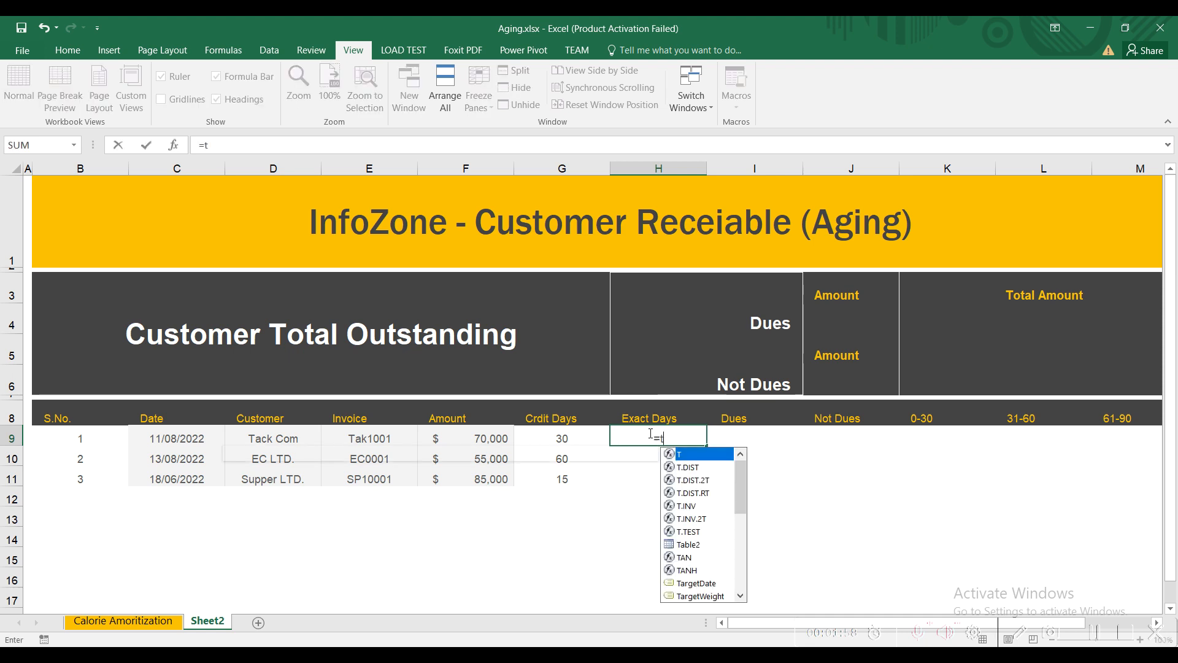
type("oday()")
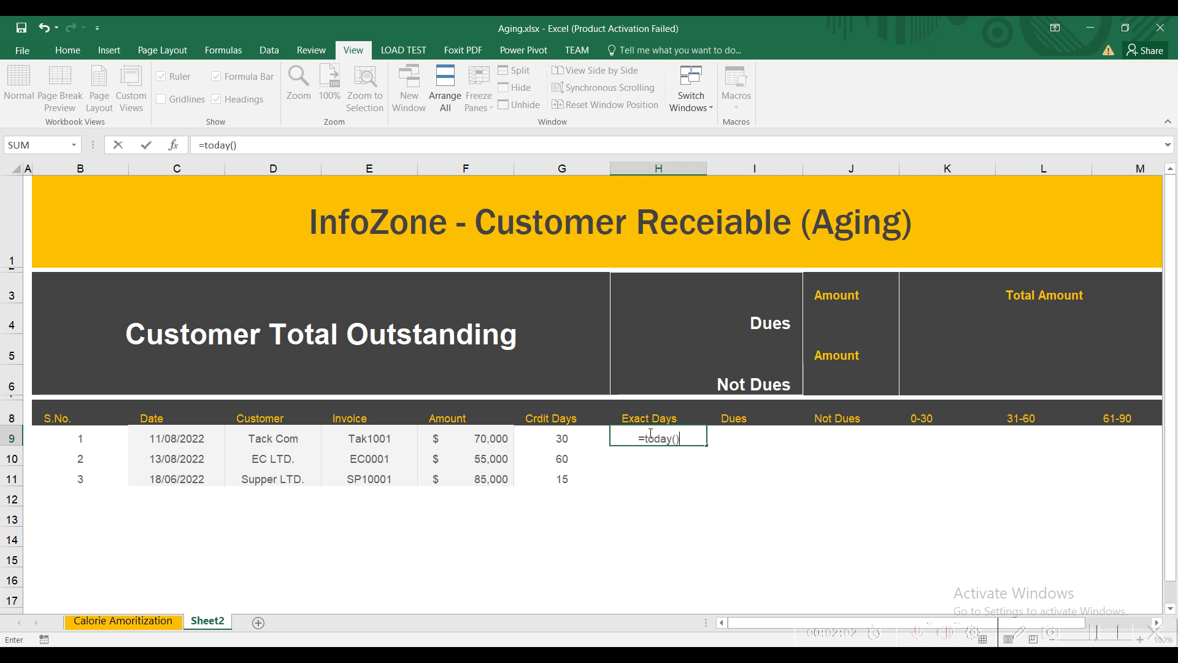
key("Return")
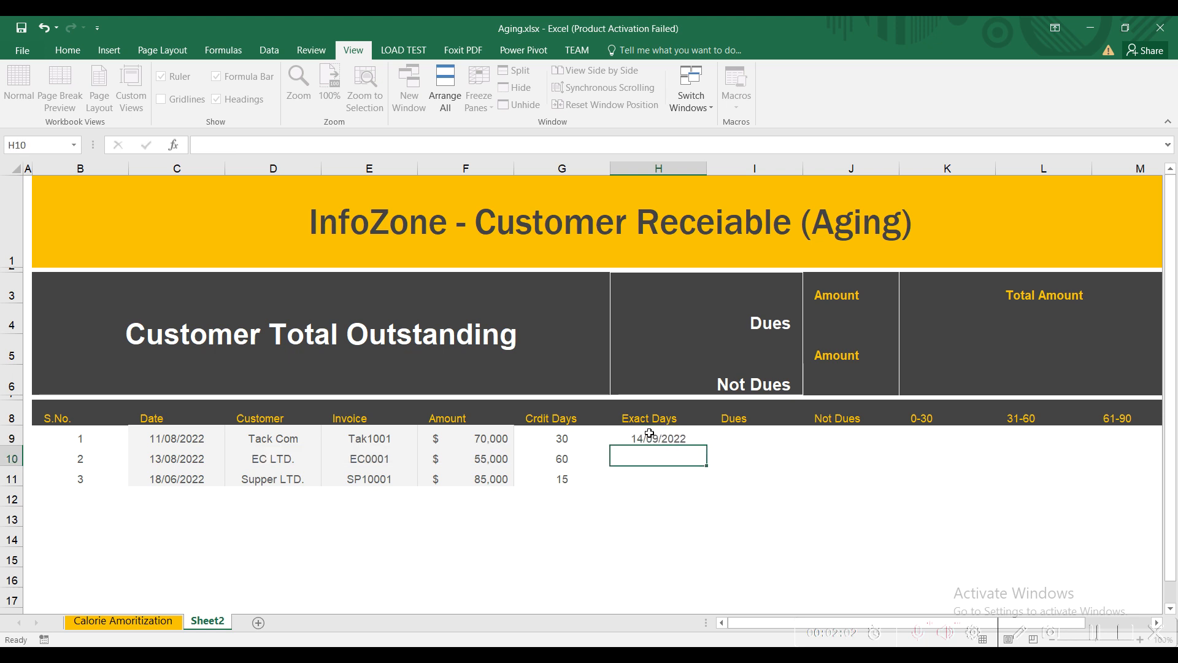
left_click(649, 434)
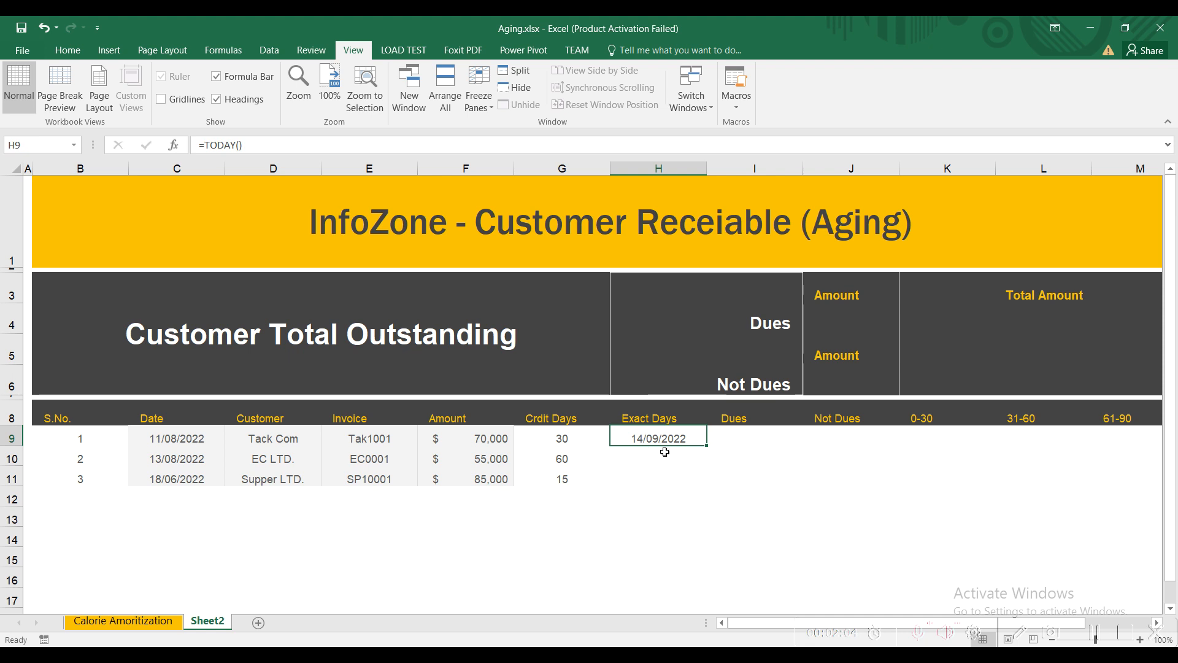
Change the first invoice's date in C9 to 10/09/2022.
left_click(174, 438)
double_click(160, 440)
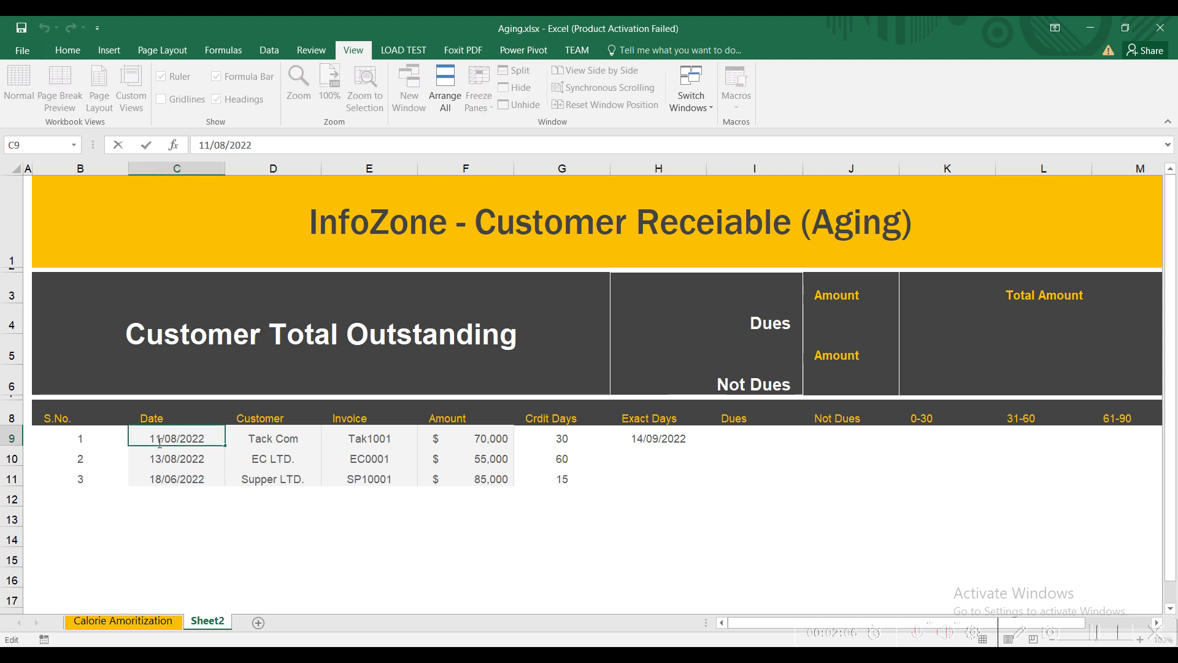
left_click_drag(158, 440, 161, 440)
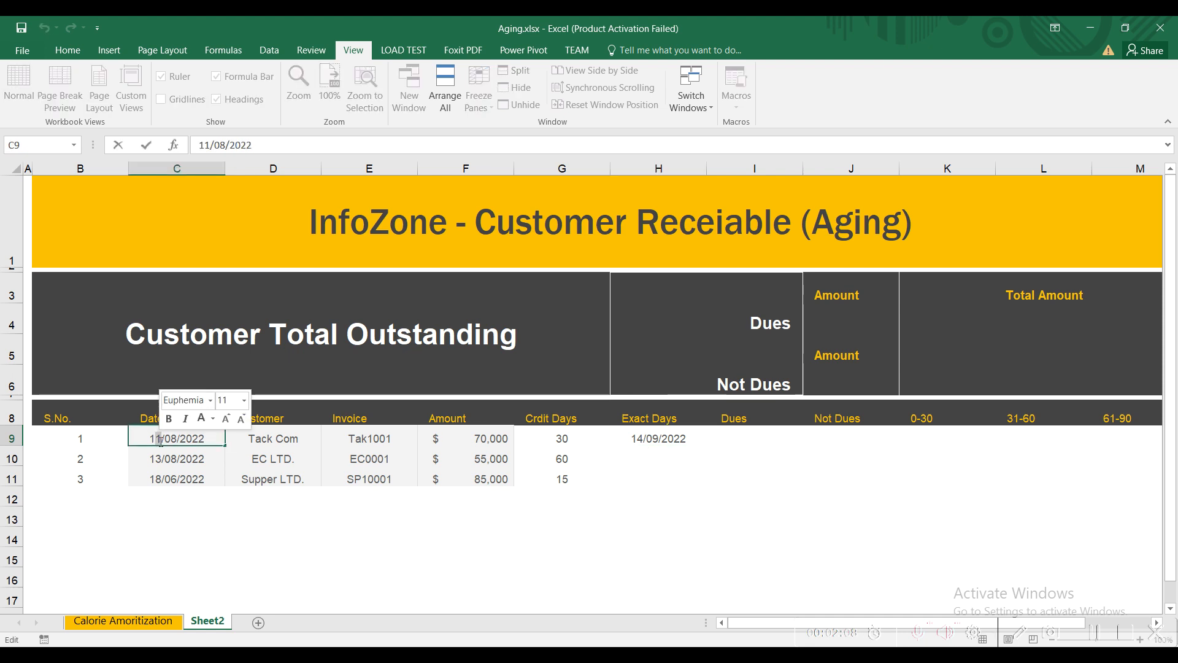
type("0")
left_click_drag(170, 439, 174, 440)
type("9")
key("Return")
left_click(185, 437)
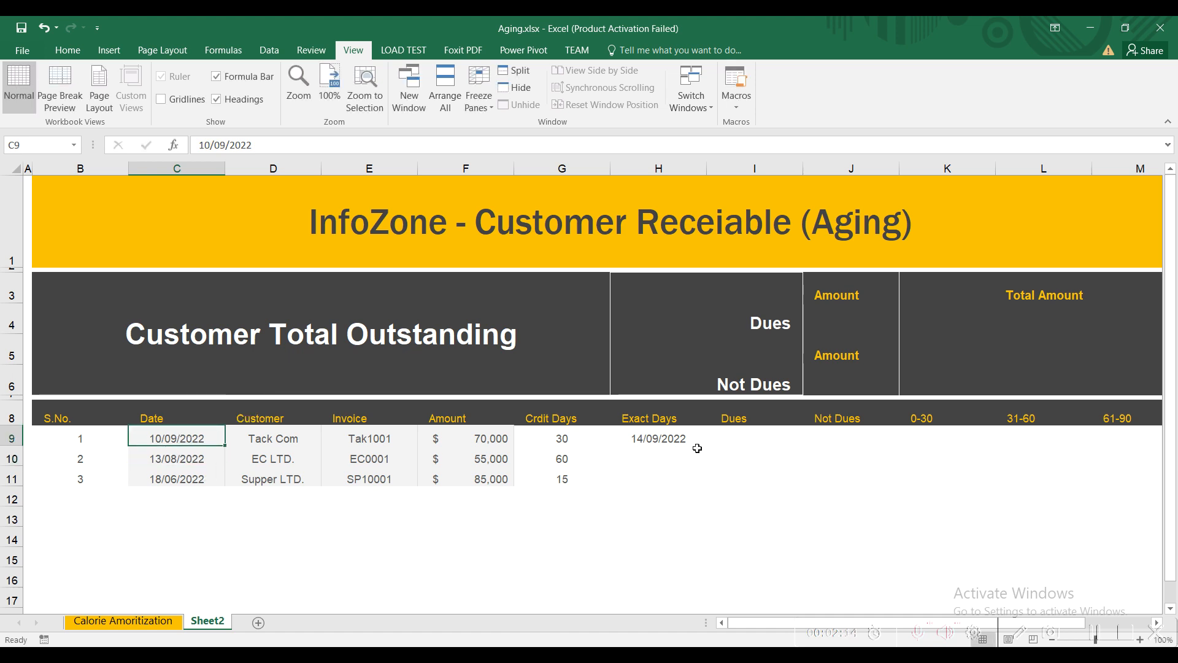
Extend the Exact Days formula in H9 to =TODAY()-(C9) to subtract the invoice date.
left_click(650, 441)
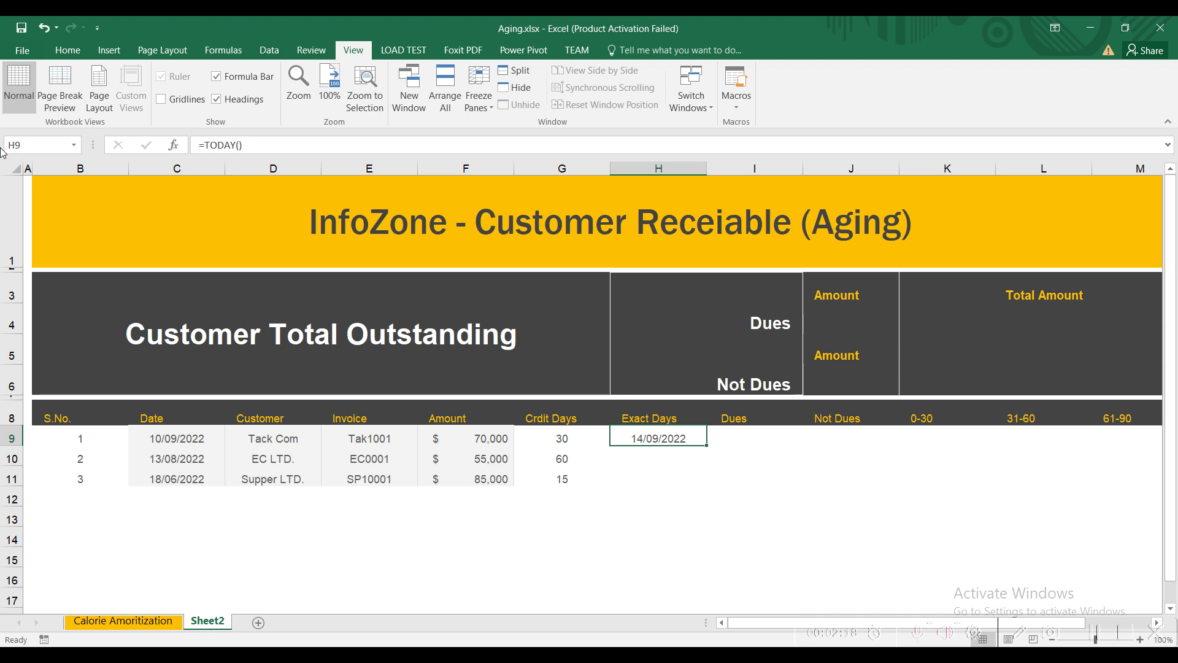
left_click(67, 50)
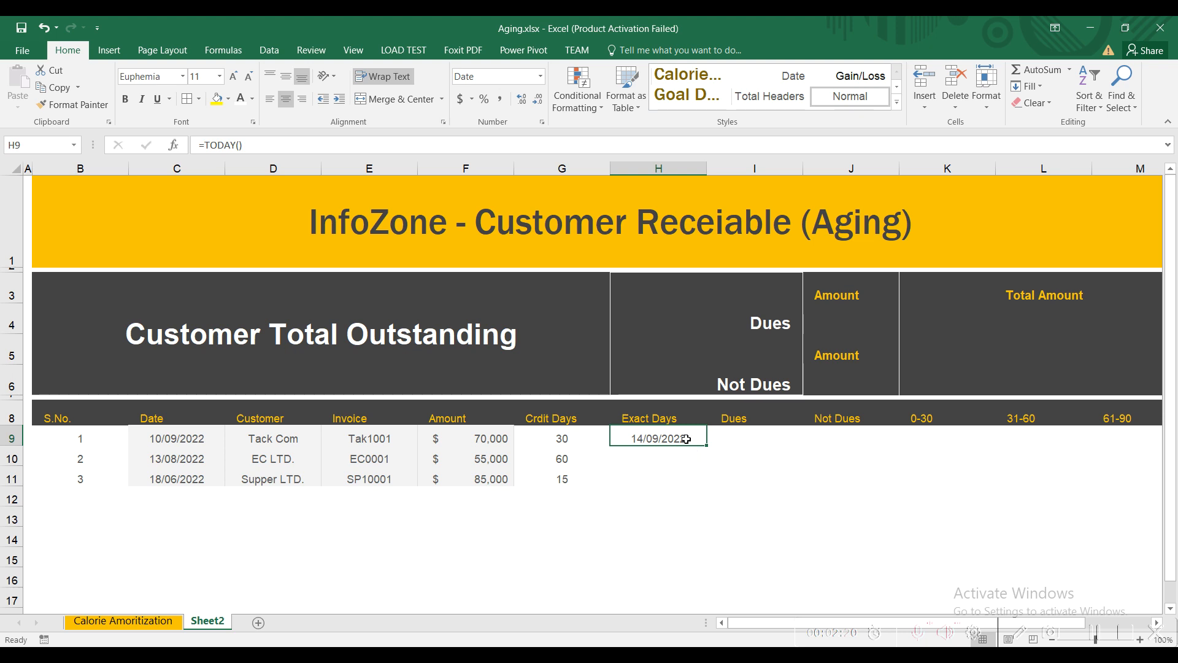
double_click(686, 438)
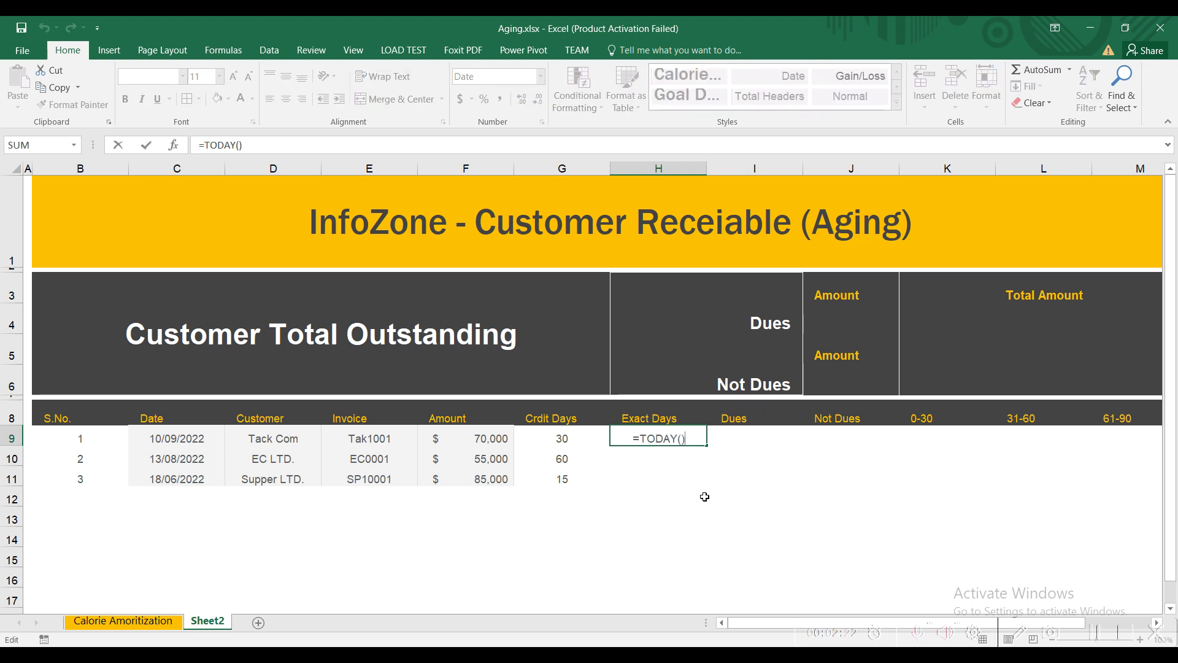
type("-()(")
key("BackSpace")
key("BackSpace")
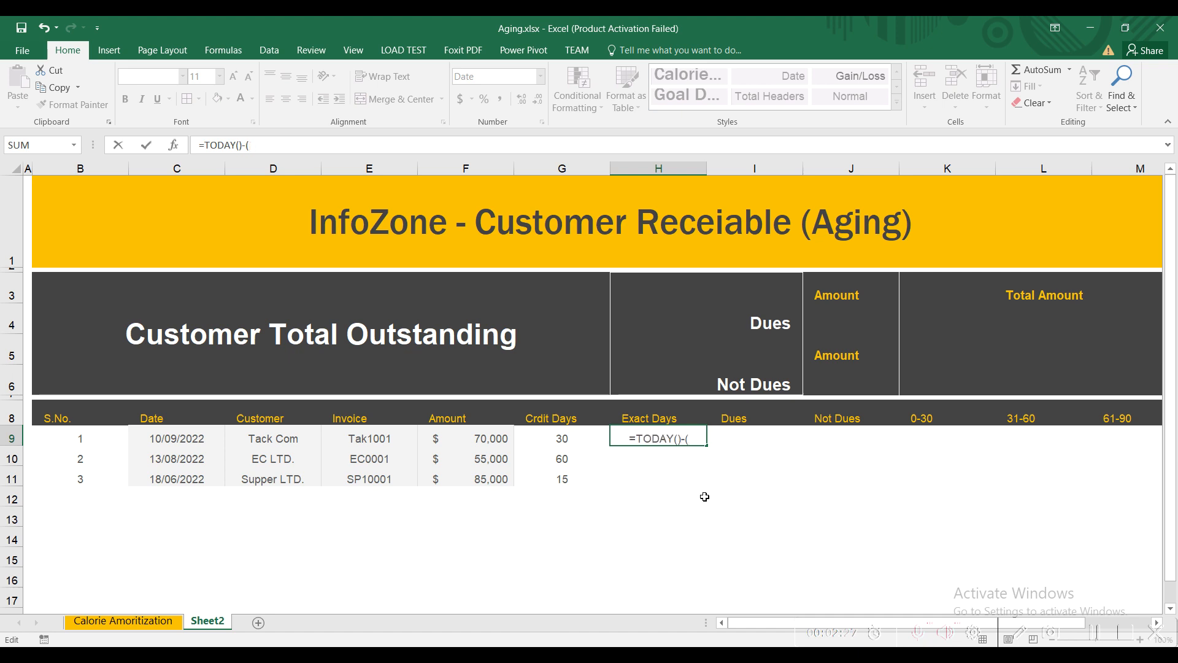
left_click(177, 437)
type(")")
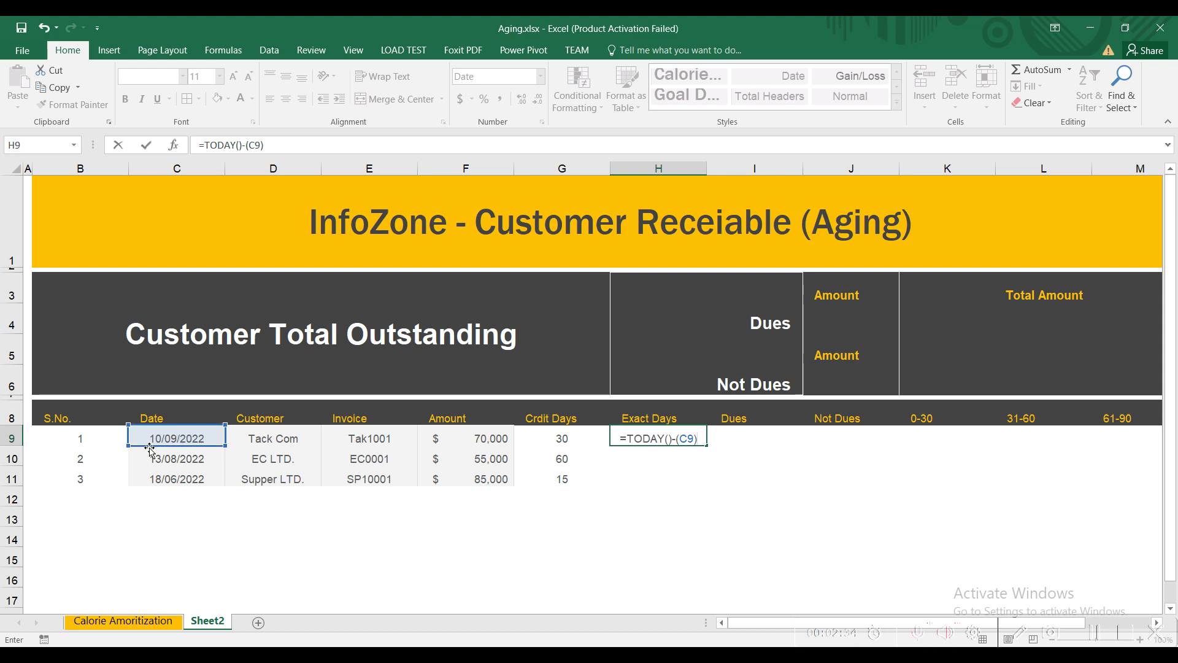
key("Return")
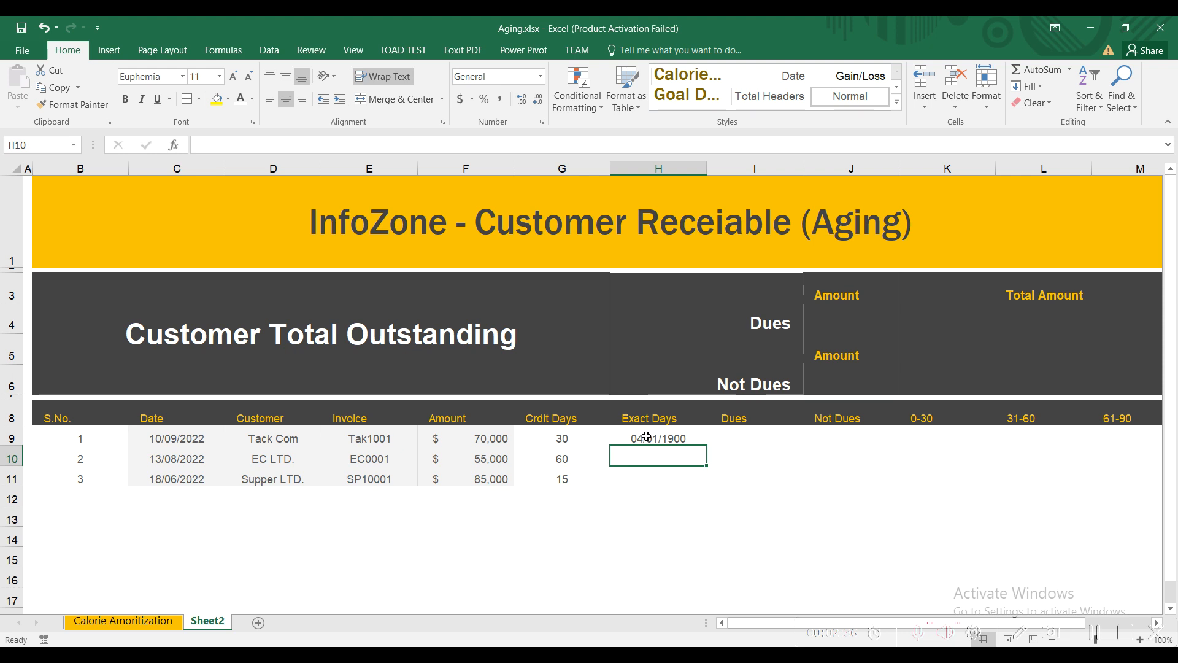
Set the number format of Exact Days cell H9 to General.
left_click(646, 437)
left_click(540, 76)
left_click(526, 104)
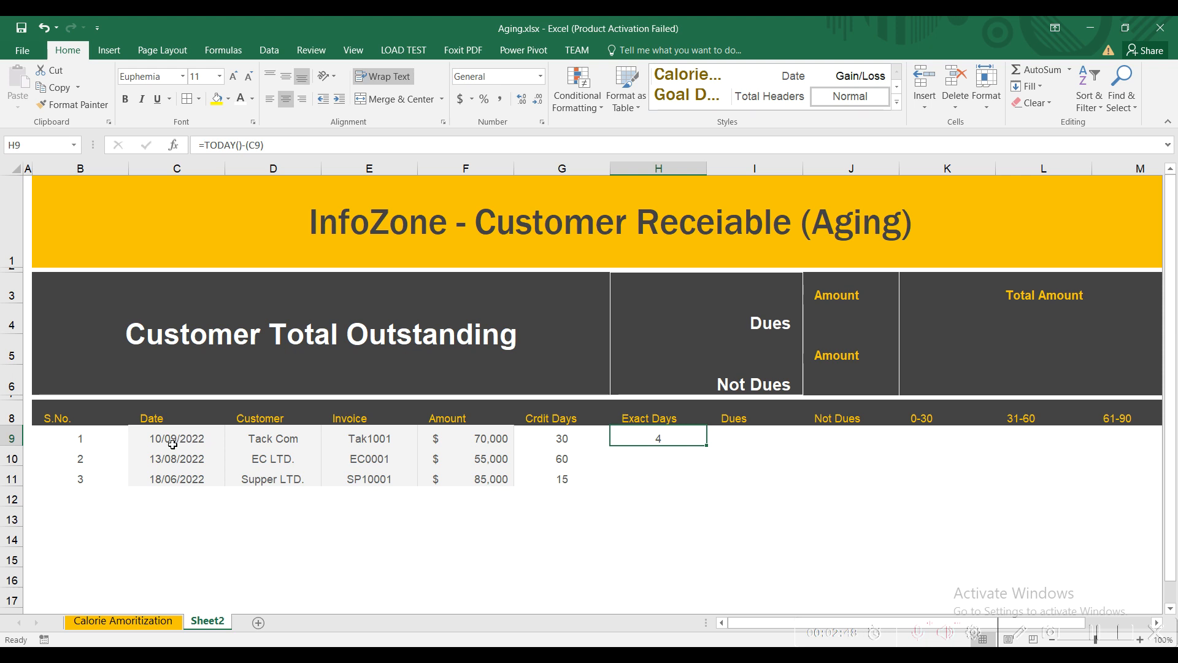
Add the credit days to the subtracted date in H9, making the formula =TODAY()-(C9+G9).
left_click(561, 435)
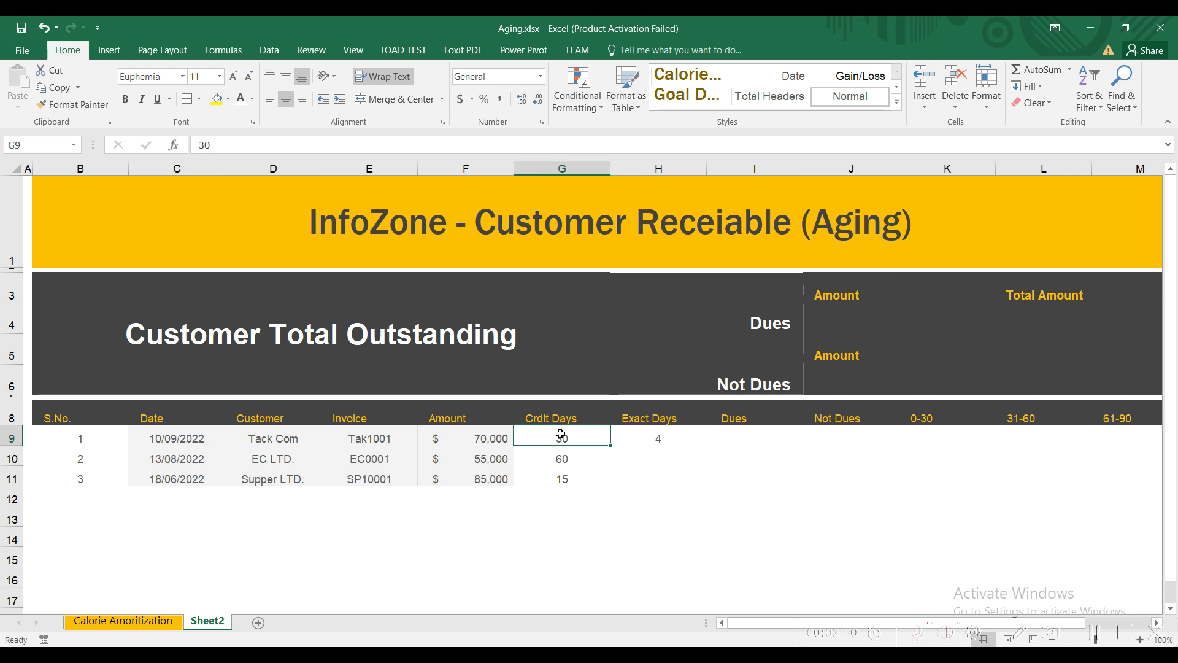
left_click(655, 437)
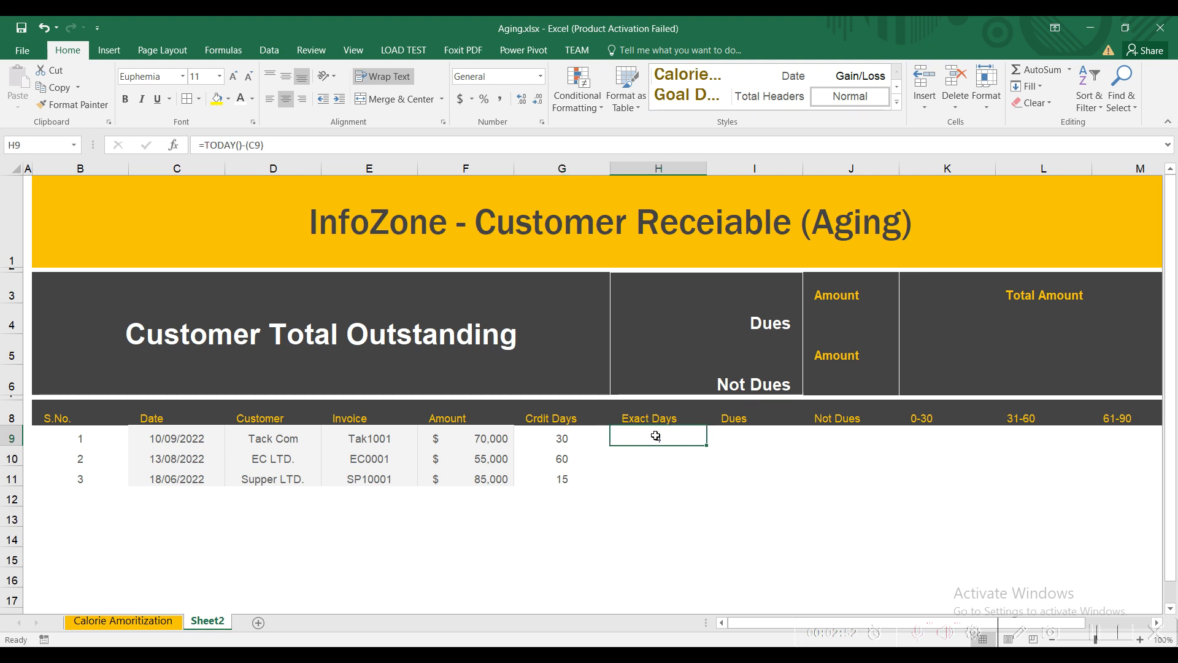
double_click(696, 439)
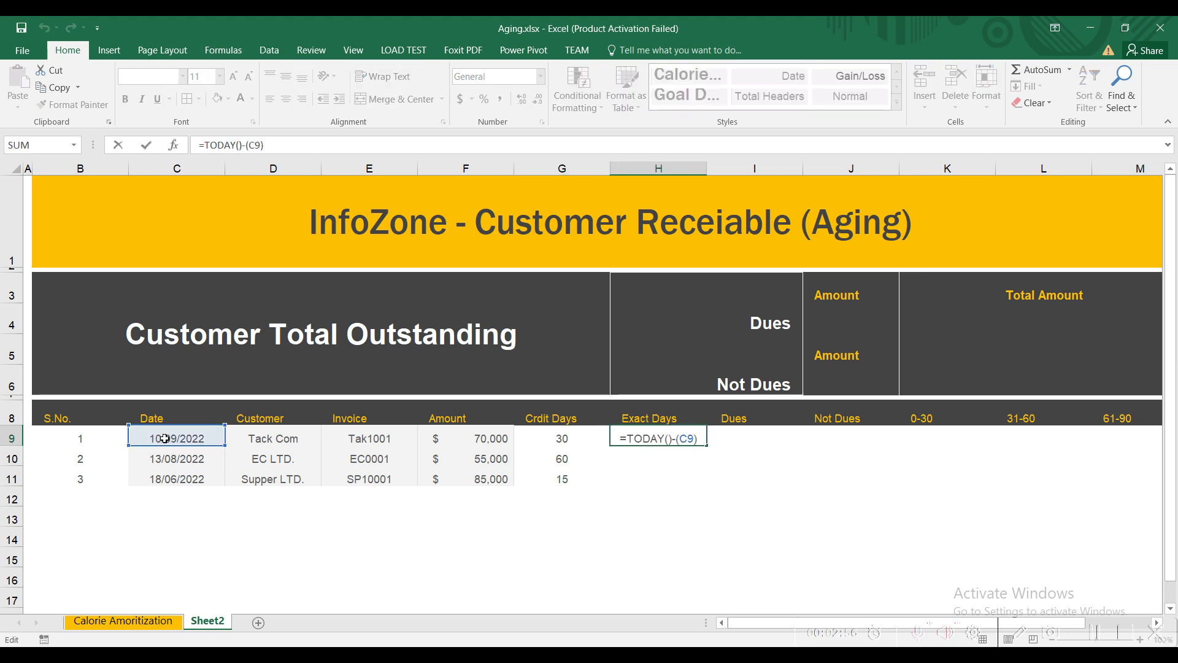
type("+30")
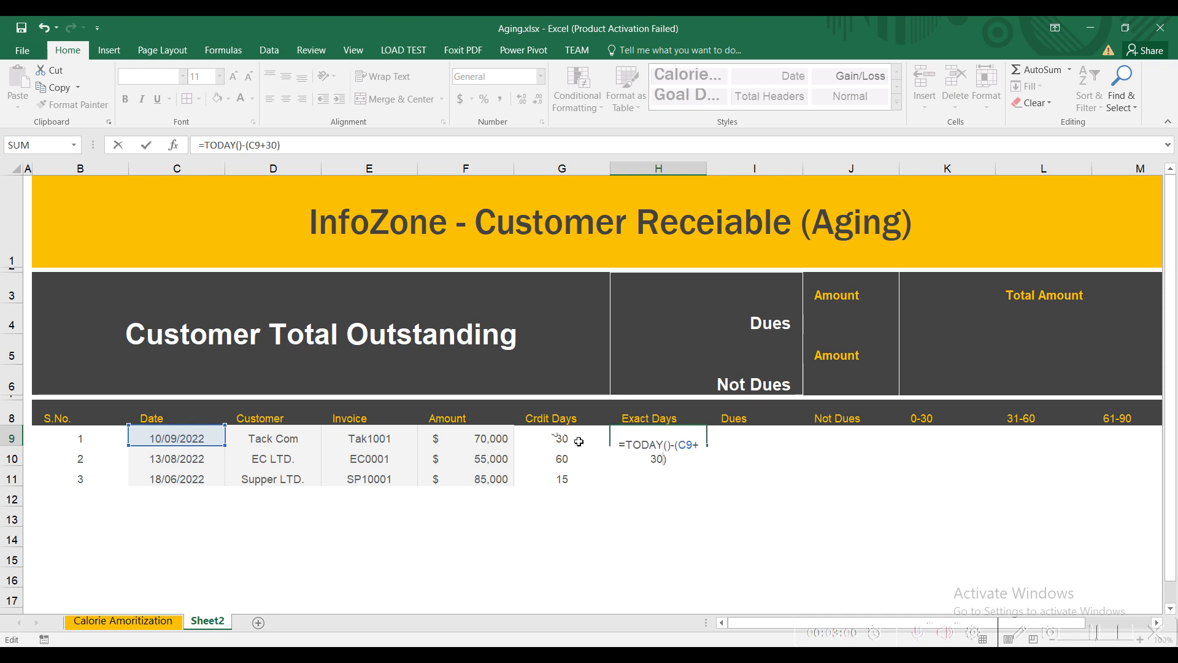
key("BackSpace")
key("BackSpace")
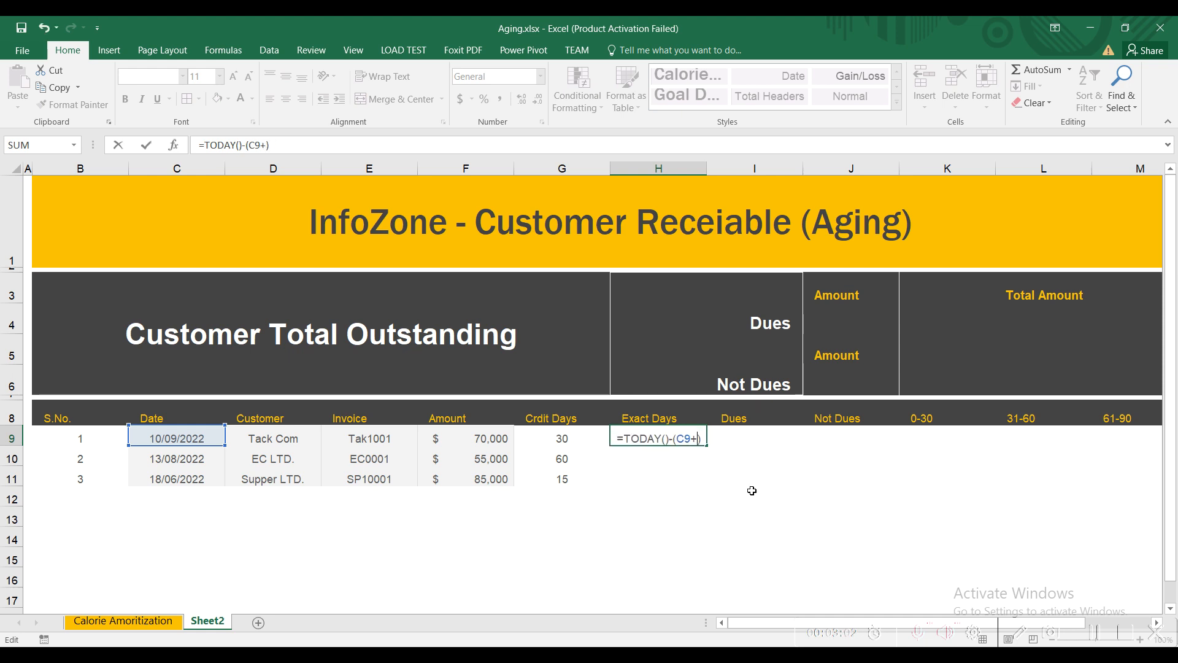
left_click(547, 437)
key("Return")
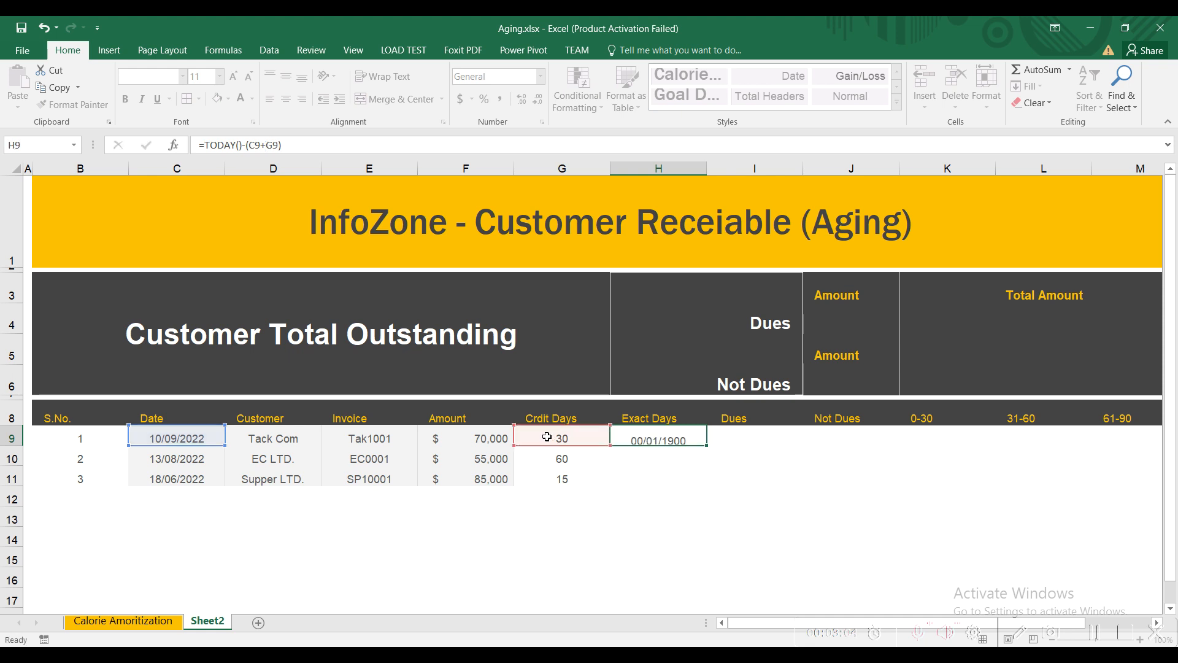
Reapply the General number format to H9 so the Exact Days result displays as a number.
key("Up")
left_click(540, 76)
left_click(510, 96)
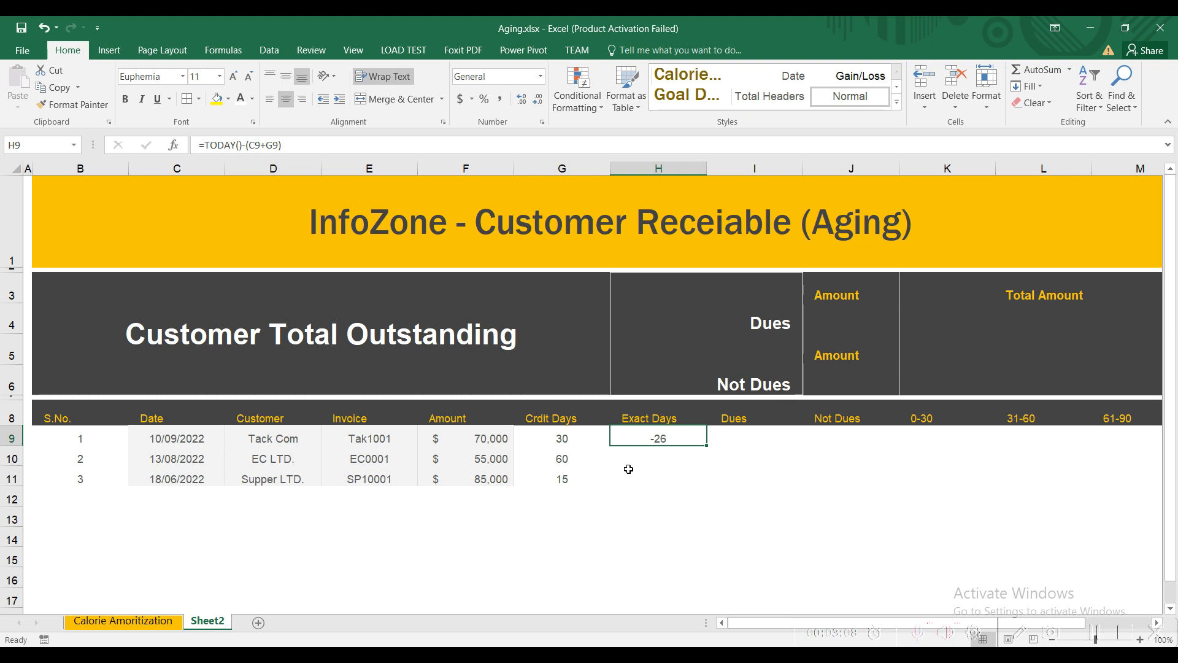
left_click(178, 443)
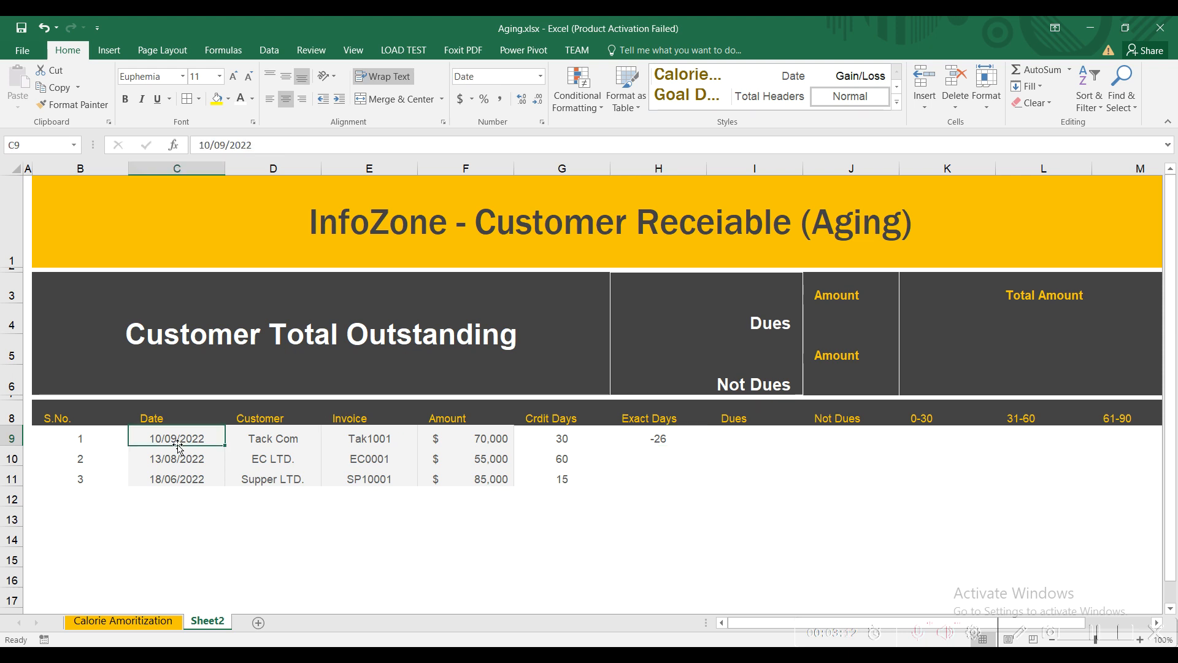
Change the Tack Com invoice date in C9 to 10/08/2022.
left_click(549, 446)
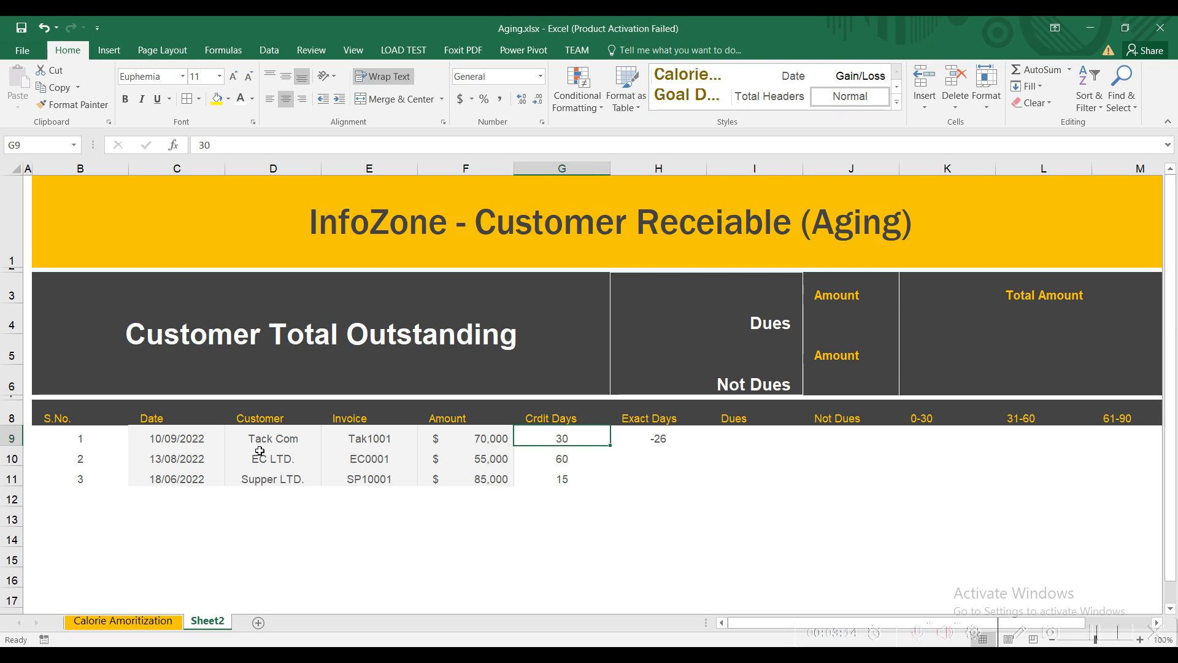
left_click(176, 448)
left_click(570, 444)
left_click(657, 438)
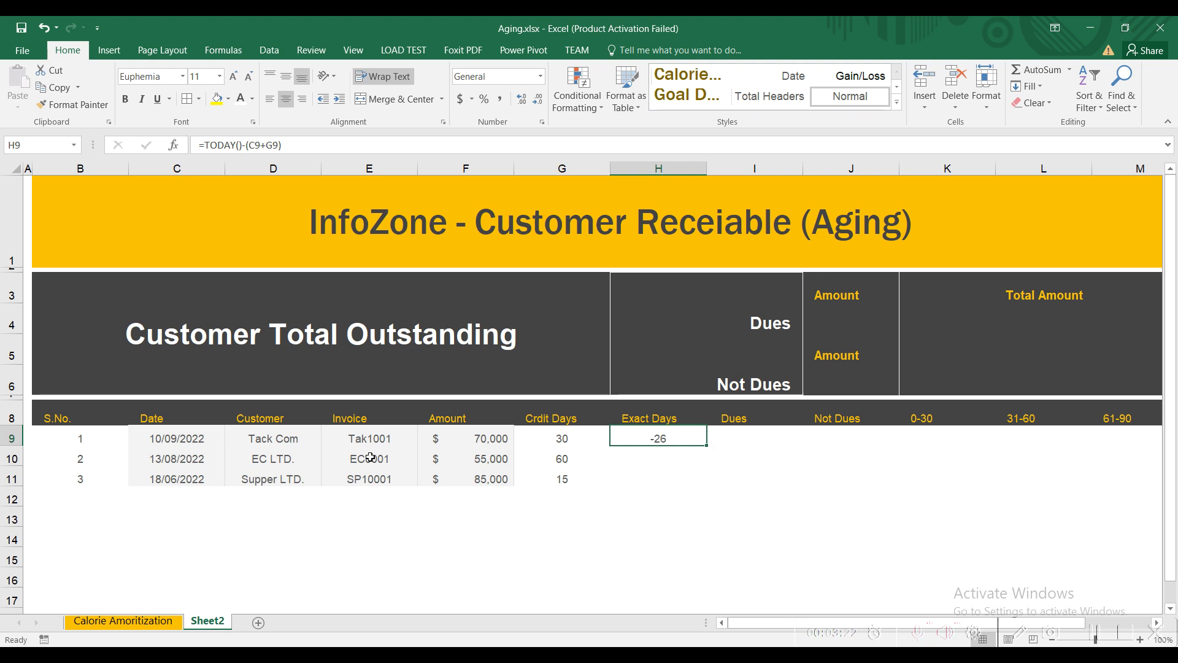
double_click(177, 438)
key("BackSpace")
type("8")
key("Return")
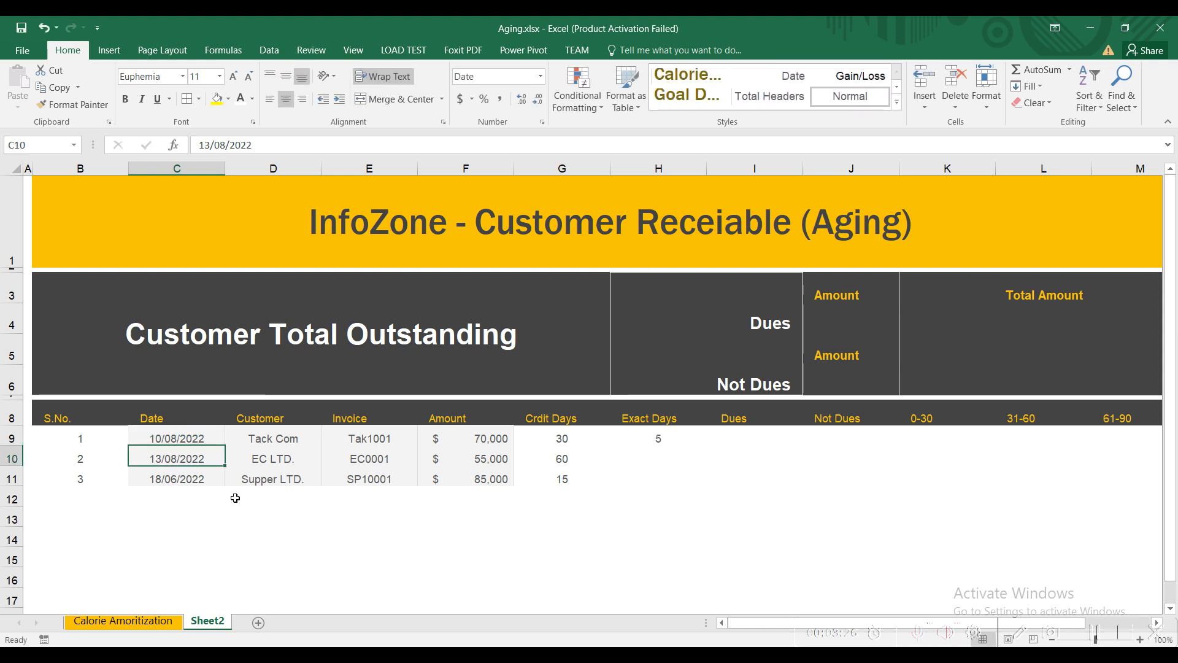
Check the Exact Days result in H9 against the invoice date and credit days in row 9.
left_click(631, 438)
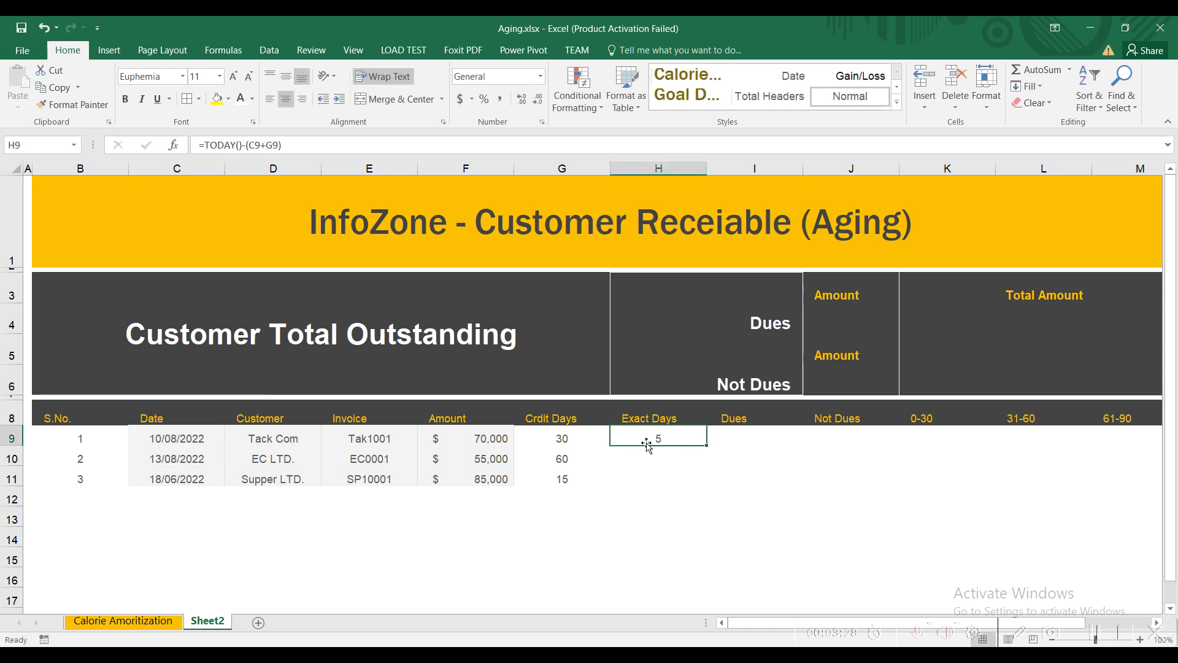
left_click(156, 438)
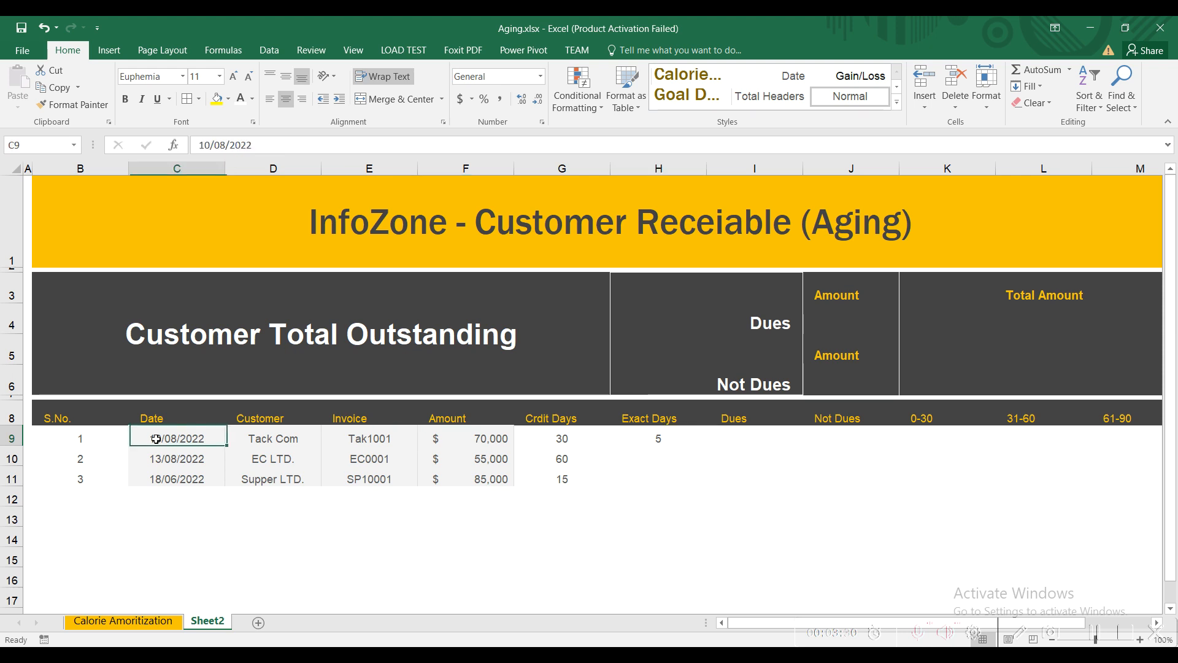
left_click(265, 440)
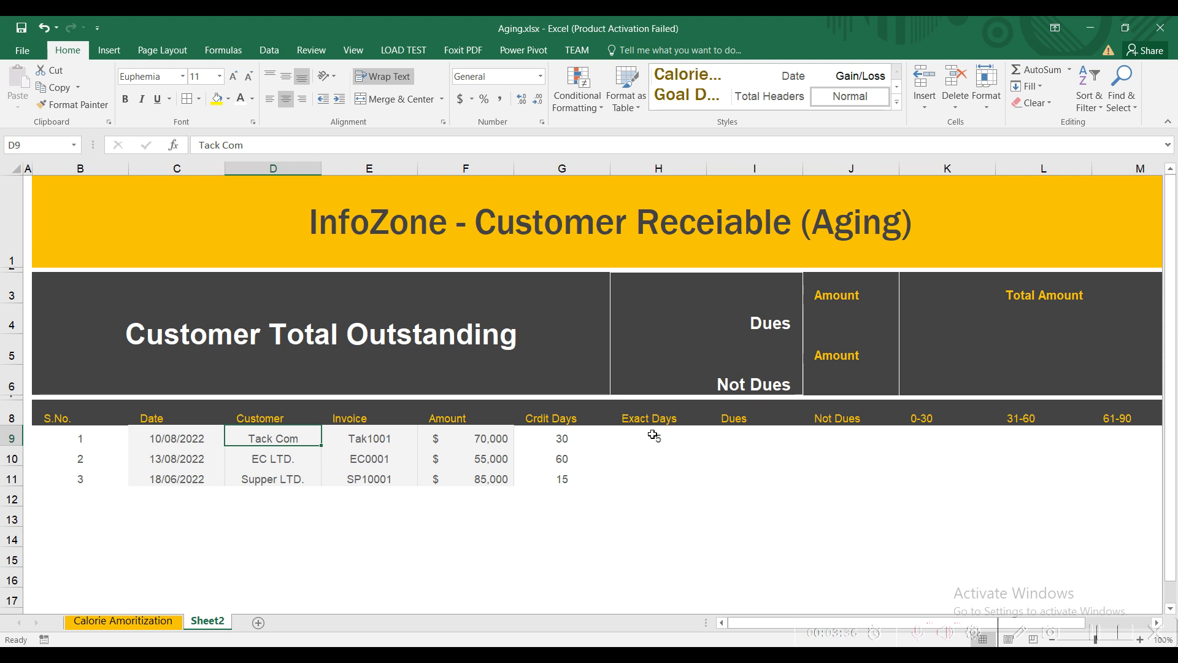
left_click(654, 437)
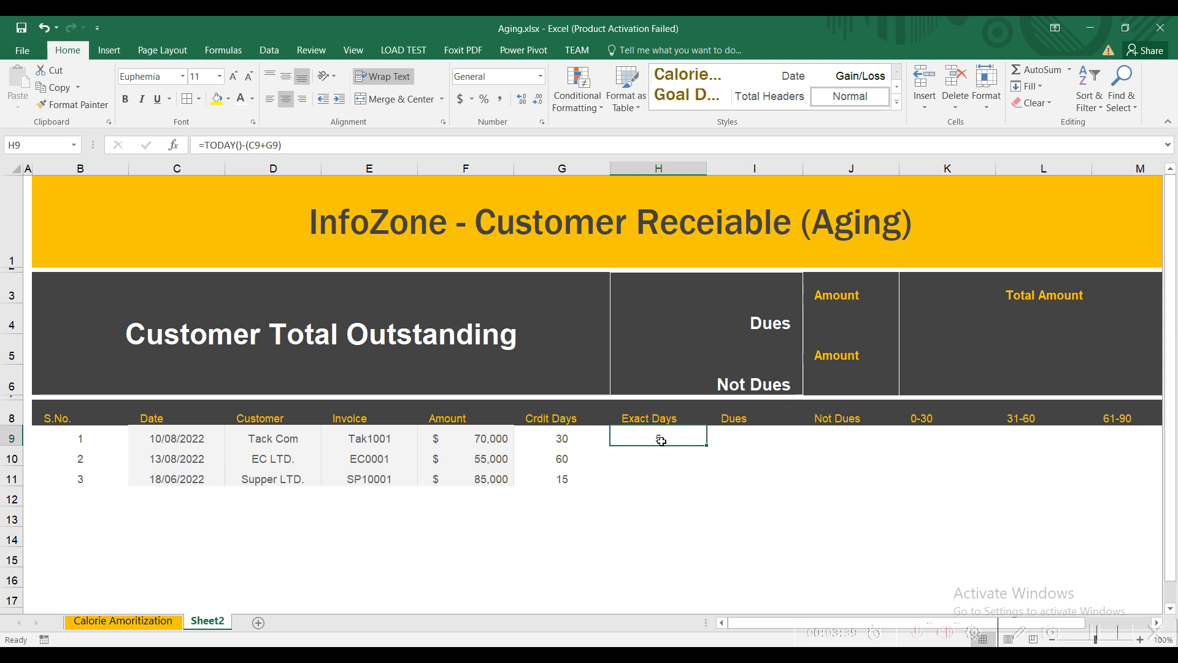
left_click(186, 439)
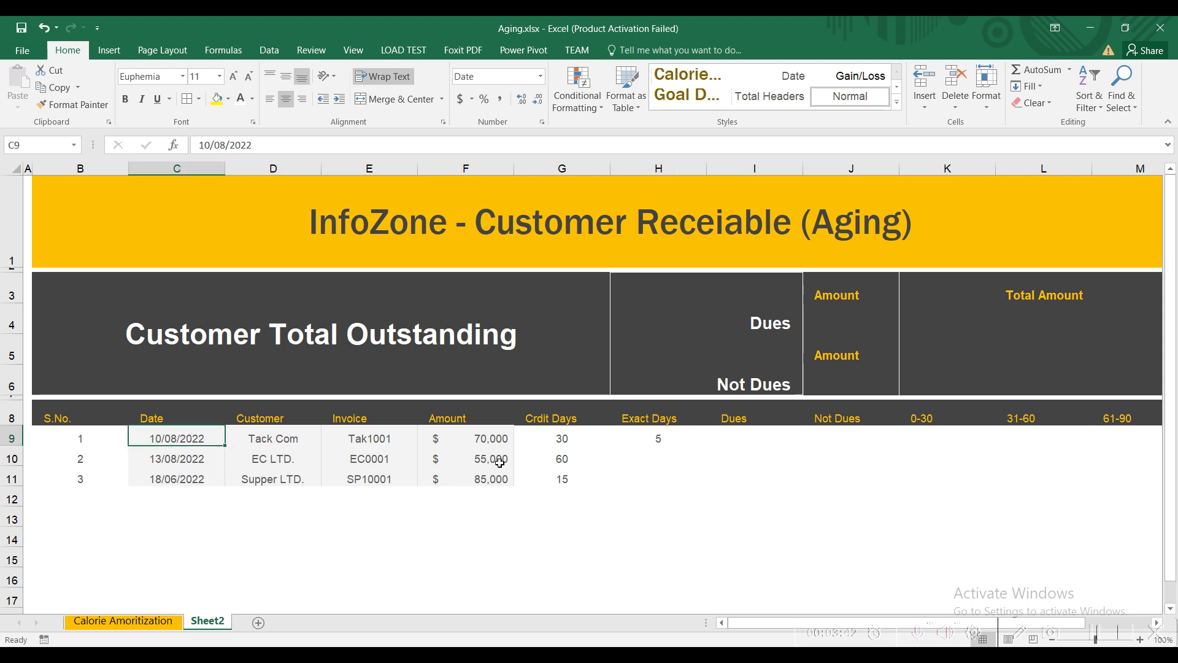
left_click(555, 441)
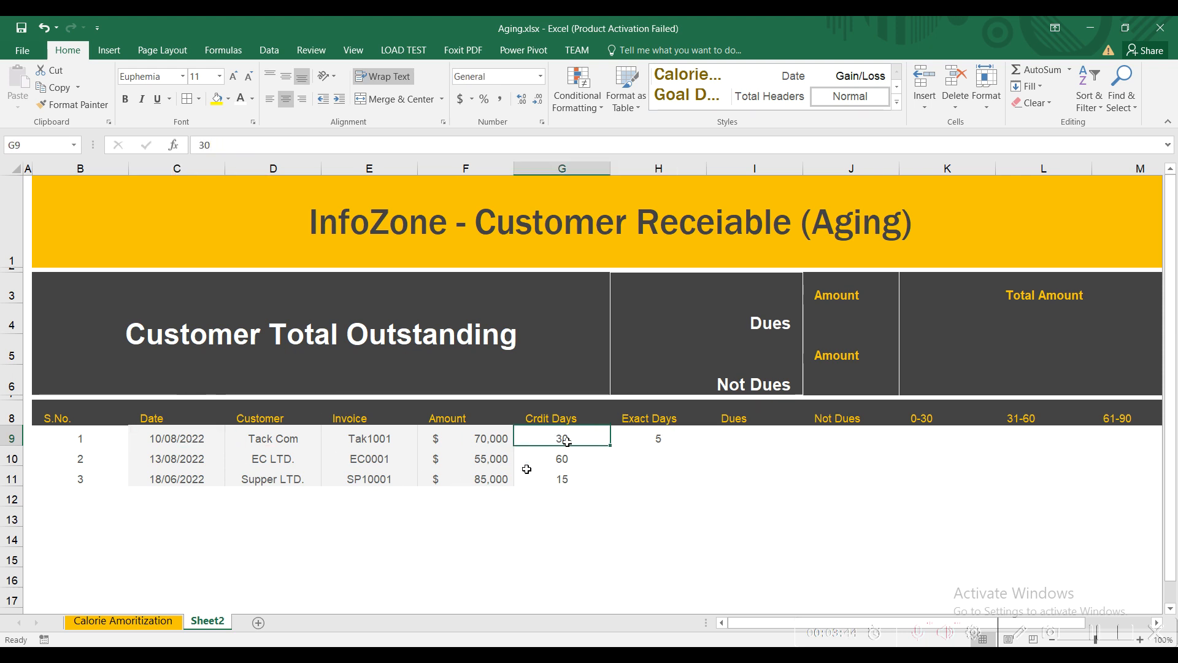
left_click(651, 435)
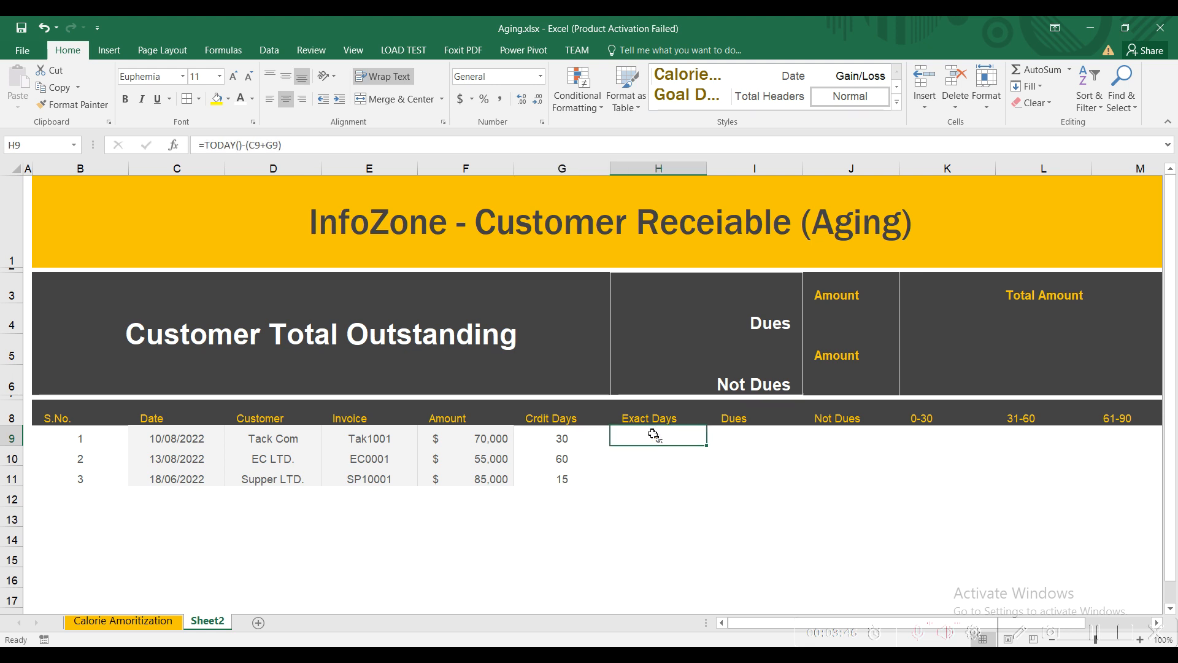
Fill the Exact Days formula from H9 down to H11 and check the copied results against the credit days.
left_click_drag(709, 448, 706, 486)
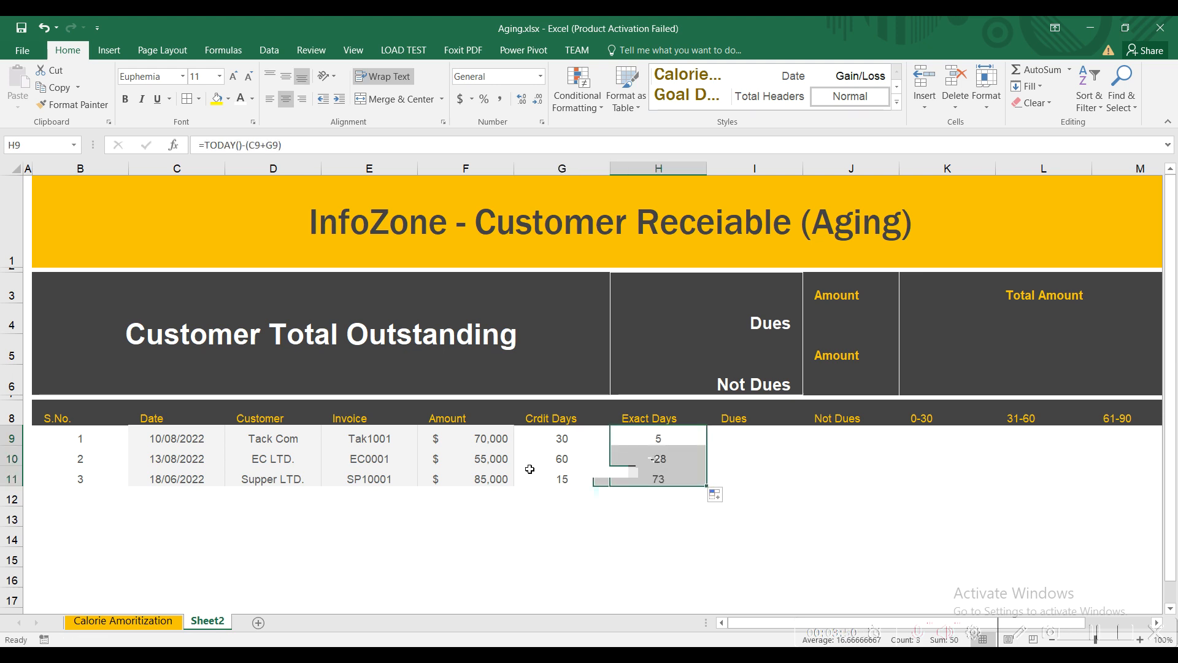
key("Down")
left_click(547, 455)
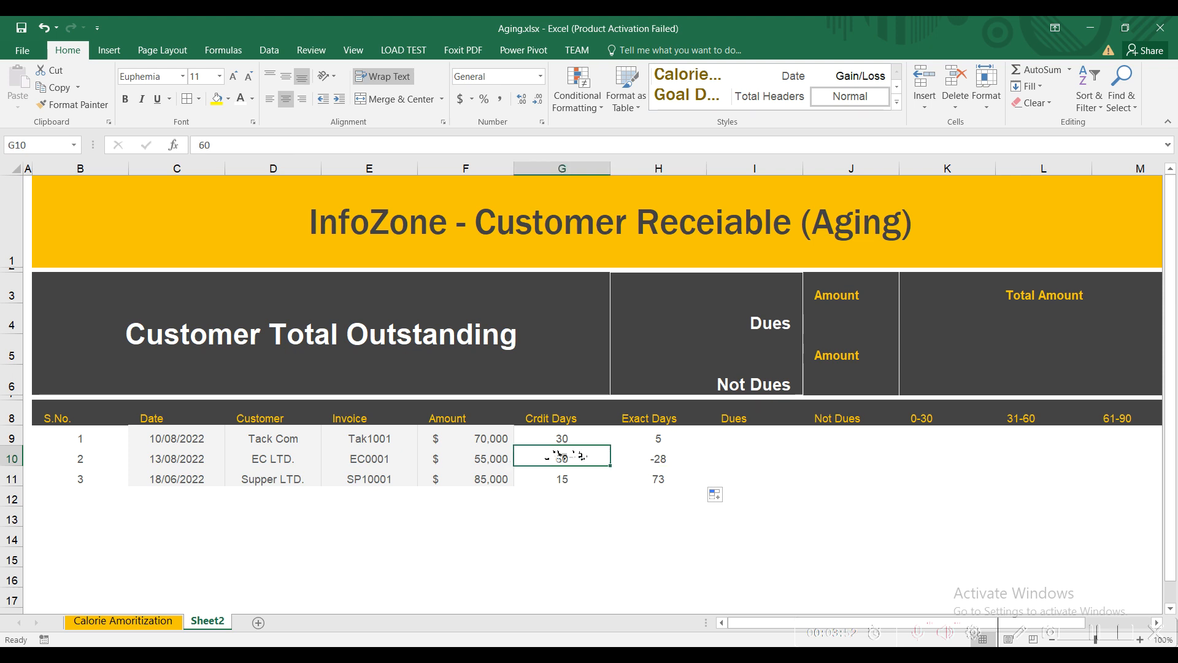
left_click(635, 459)
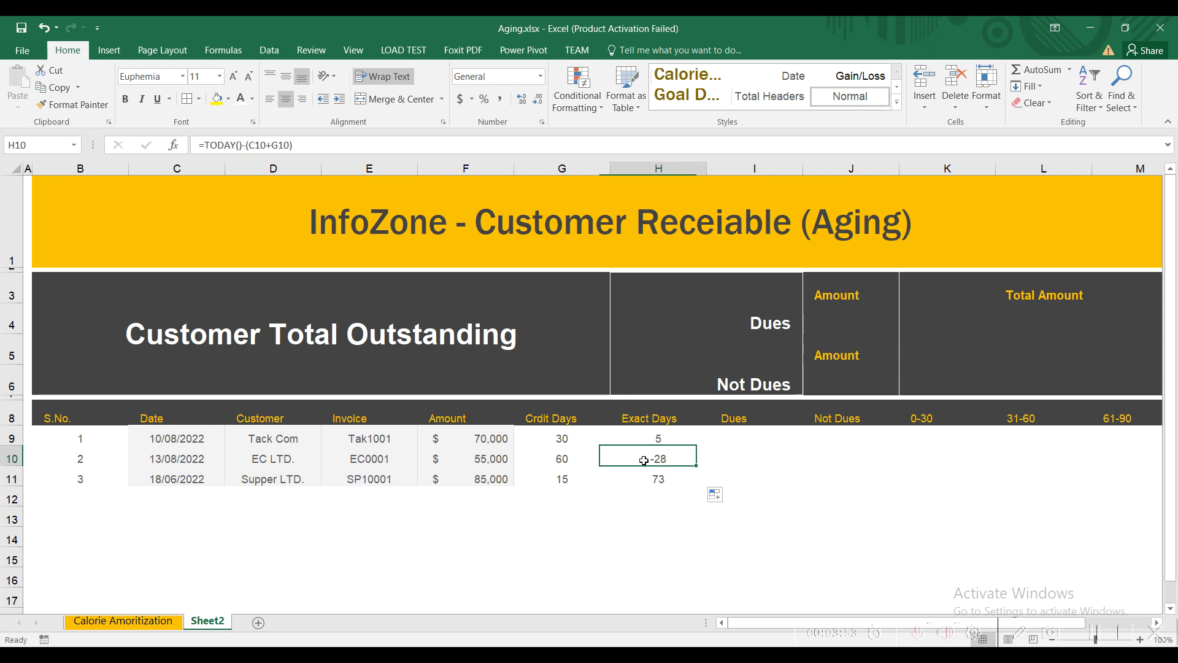
left_click(579, 483)
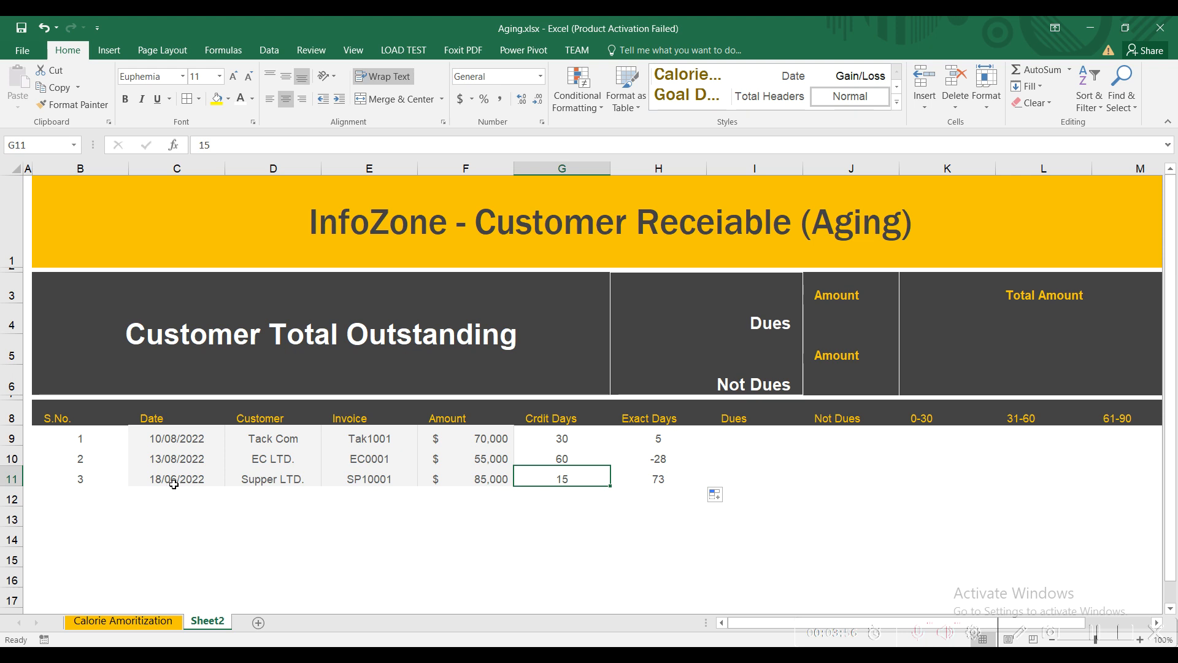
left_click(660, 480)
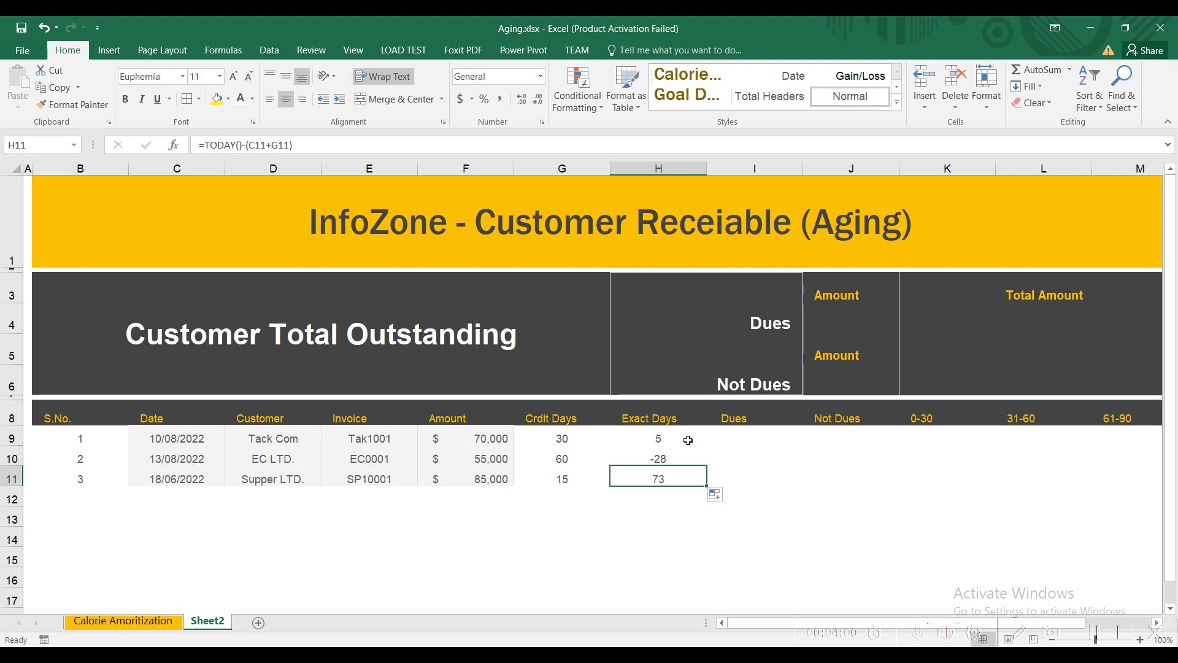
Enter the Dues formula =IF(H9>=0,F9,0) in I9 to return the invoice amount when Exact Days is zero or more.
left_click(726, 437)
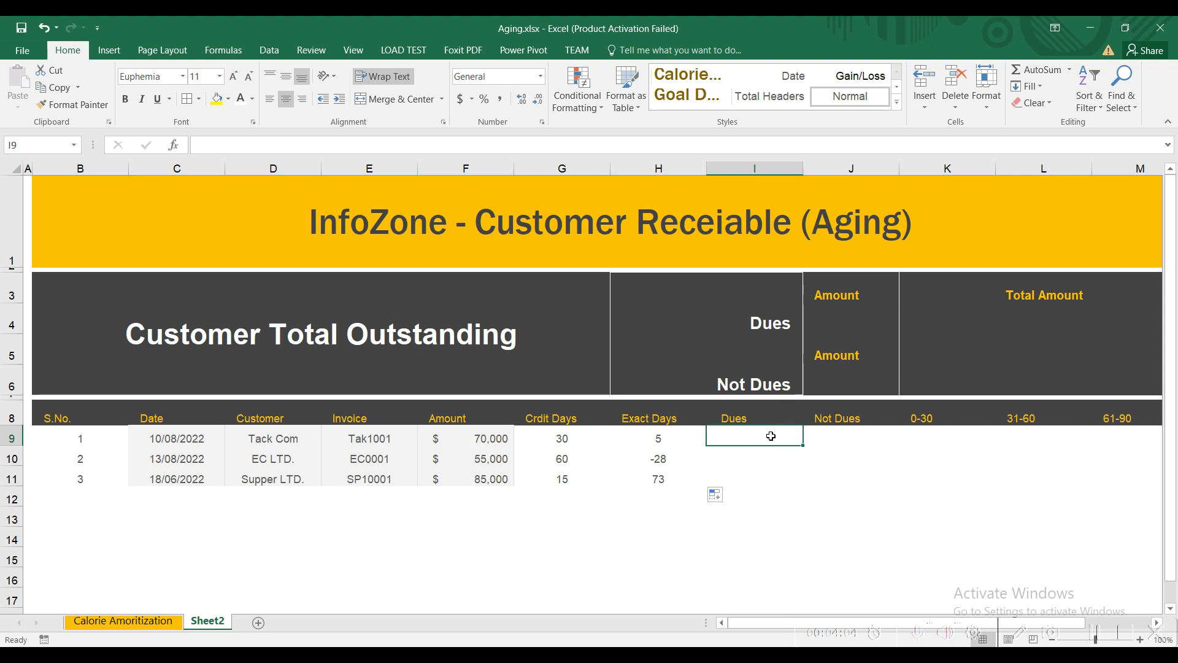
left_click(485, 441)
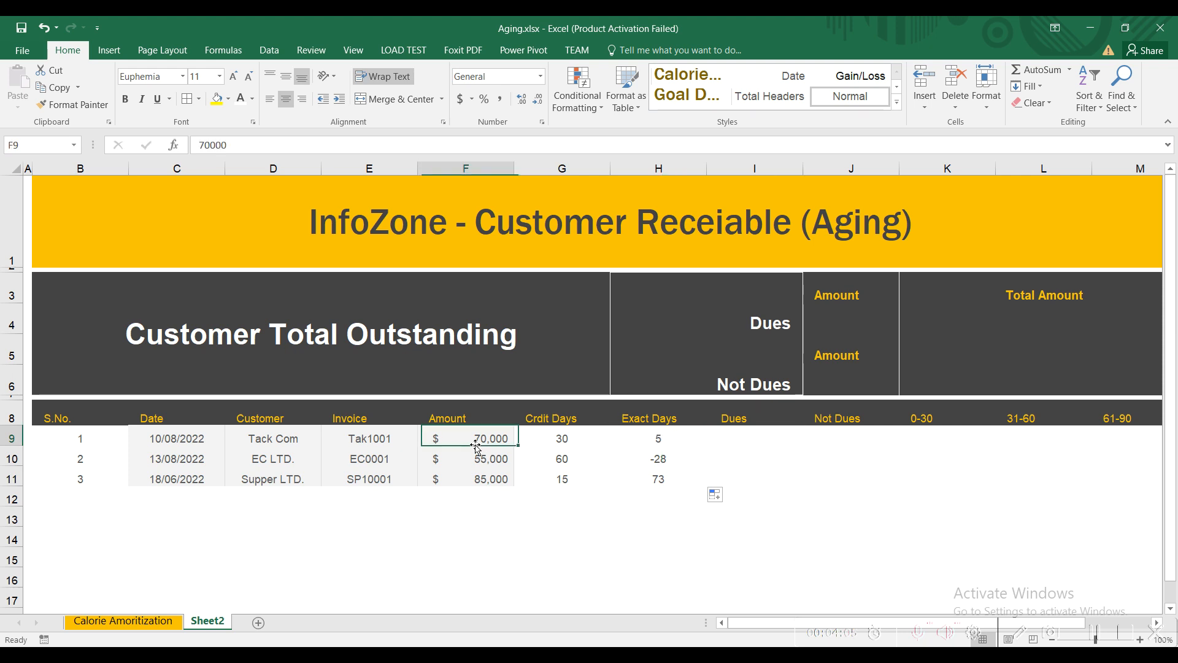
left_click(755, 439)
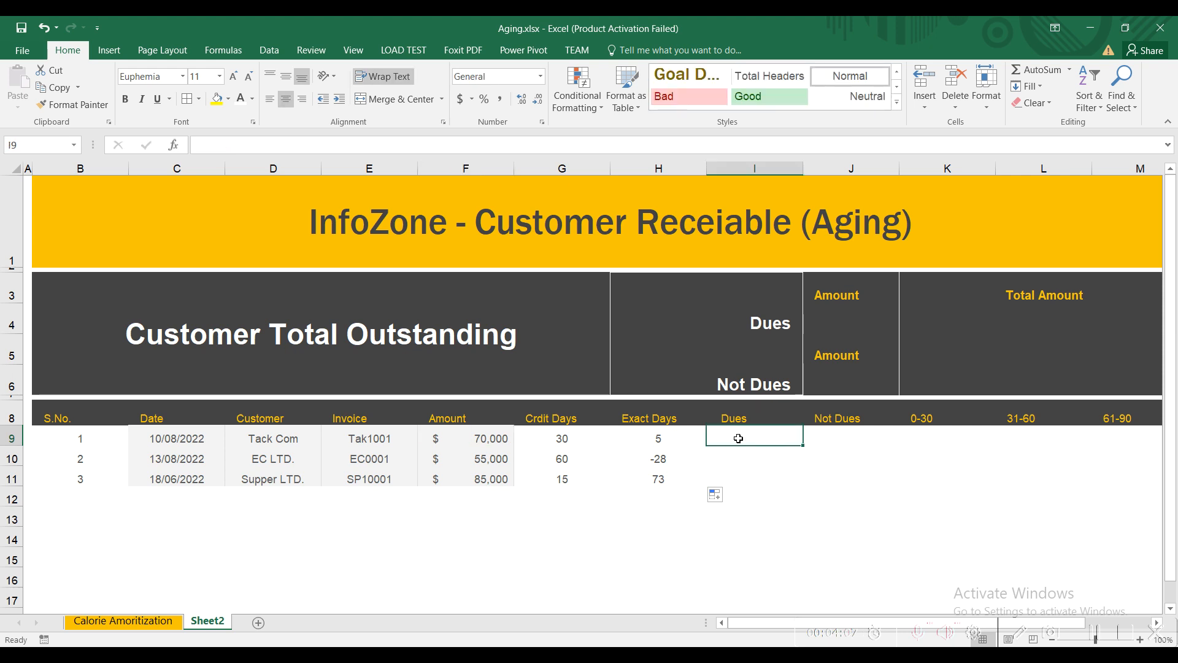
left_click(846, 435)
left_click(789, 436)
type("=if")
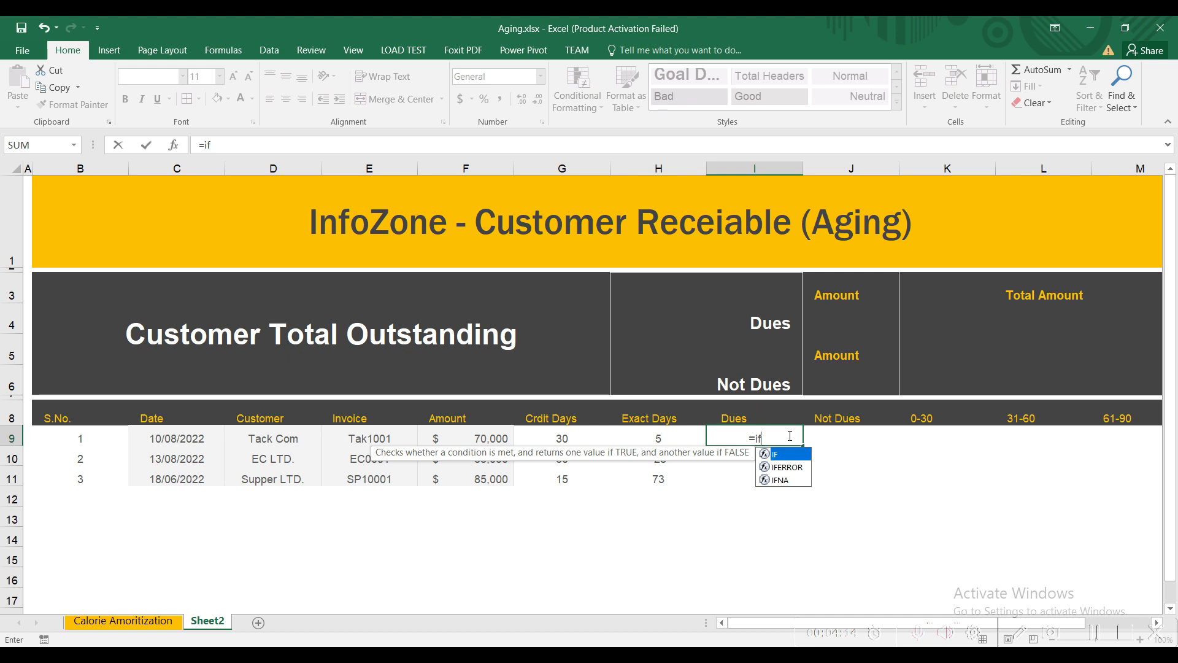
type("(")
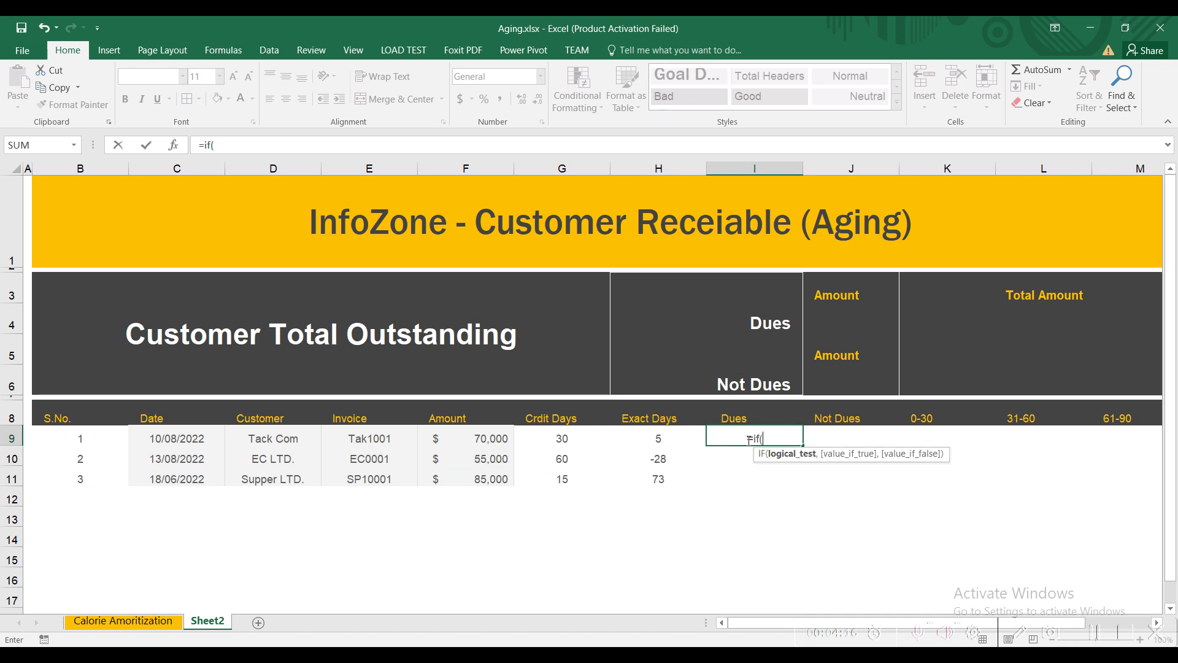
left_click(658, 435)
type(">")
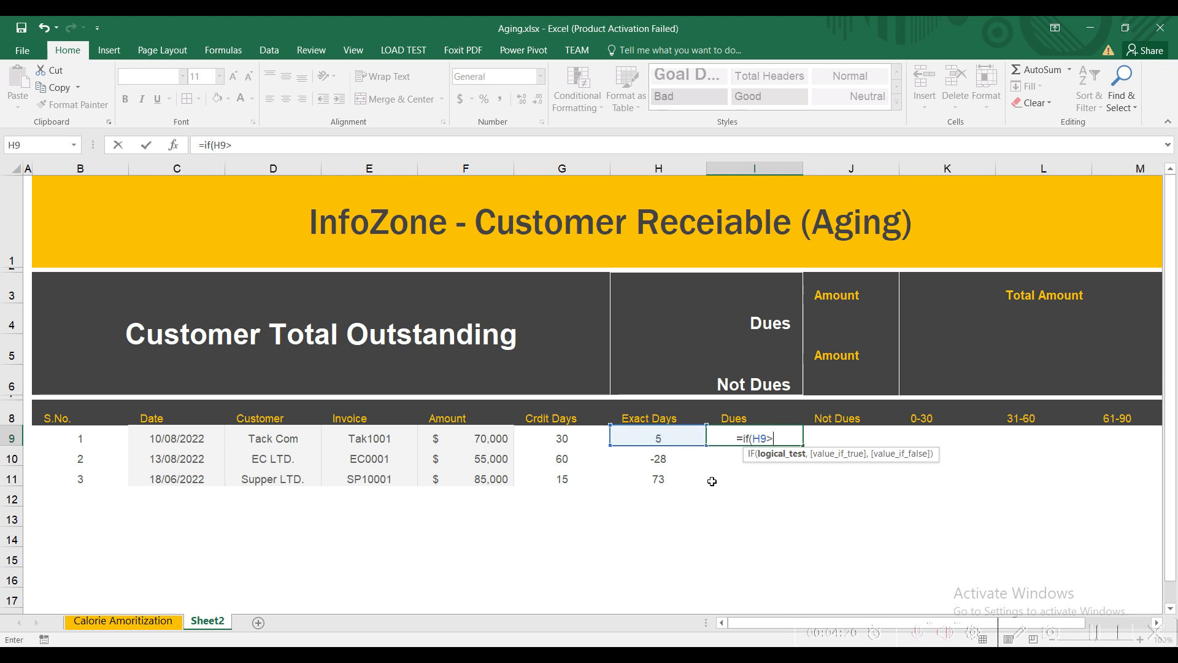
type("=0")
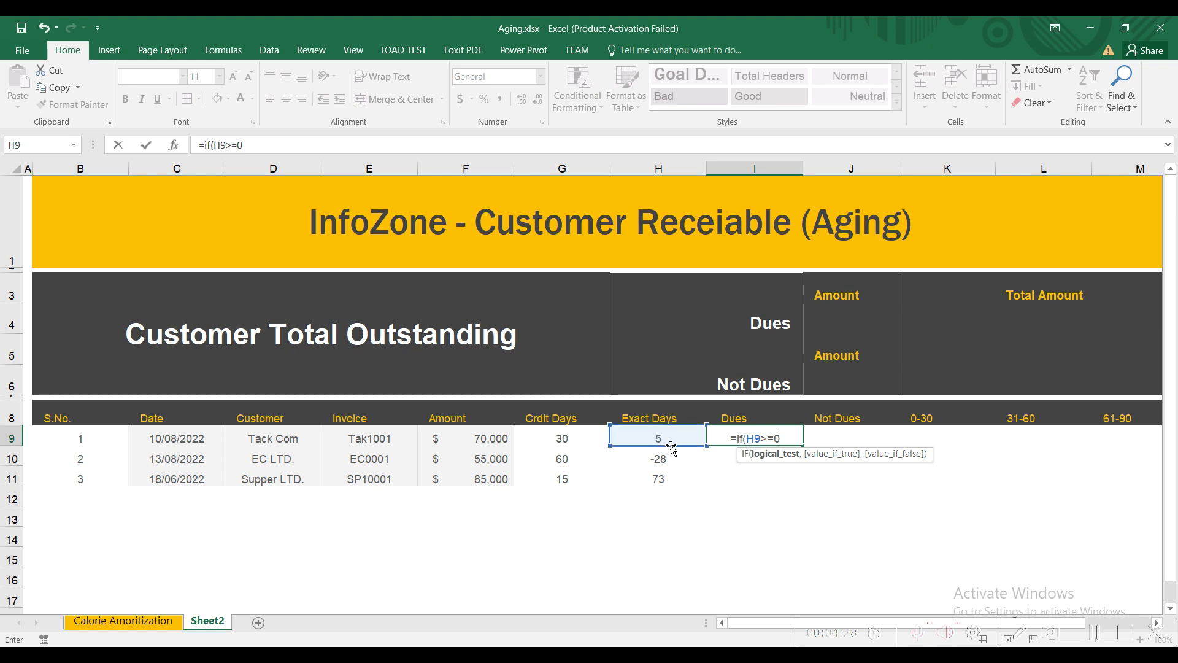
type(",")
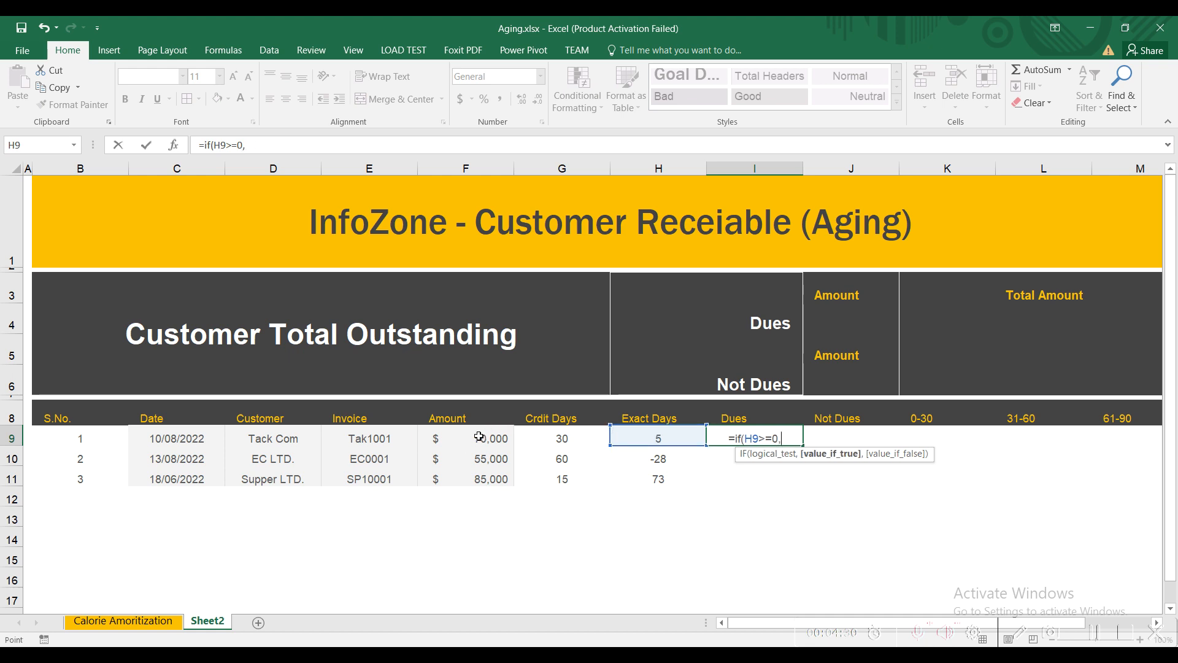
left_click(480, 437)
type(",0")
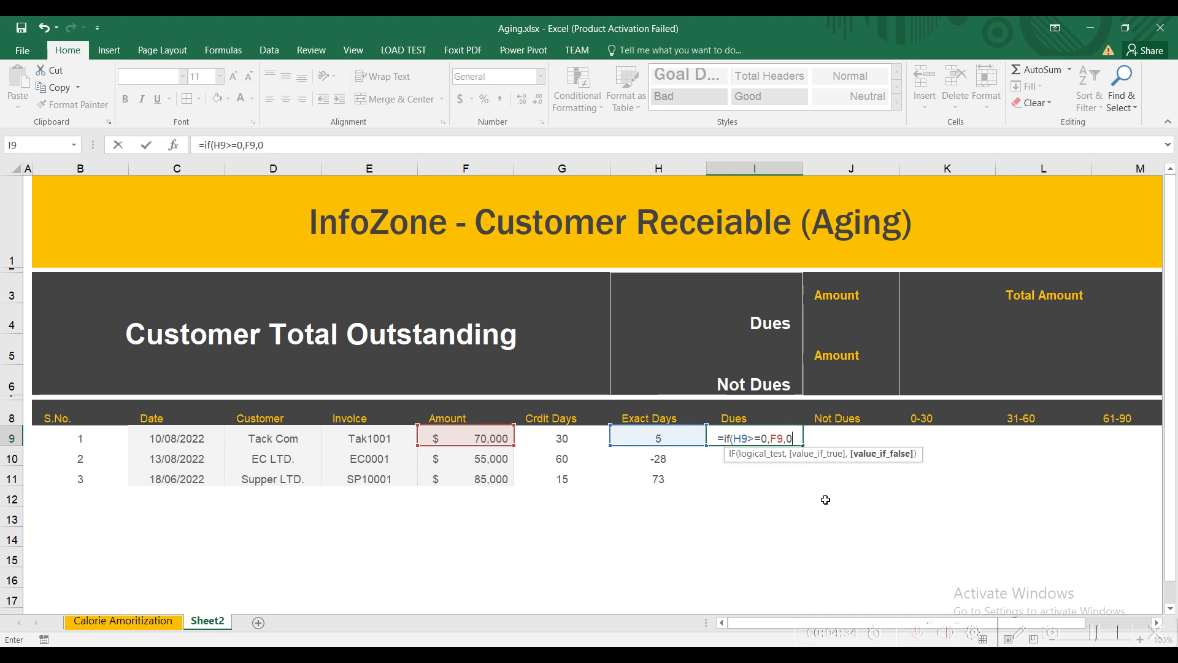
type(")")
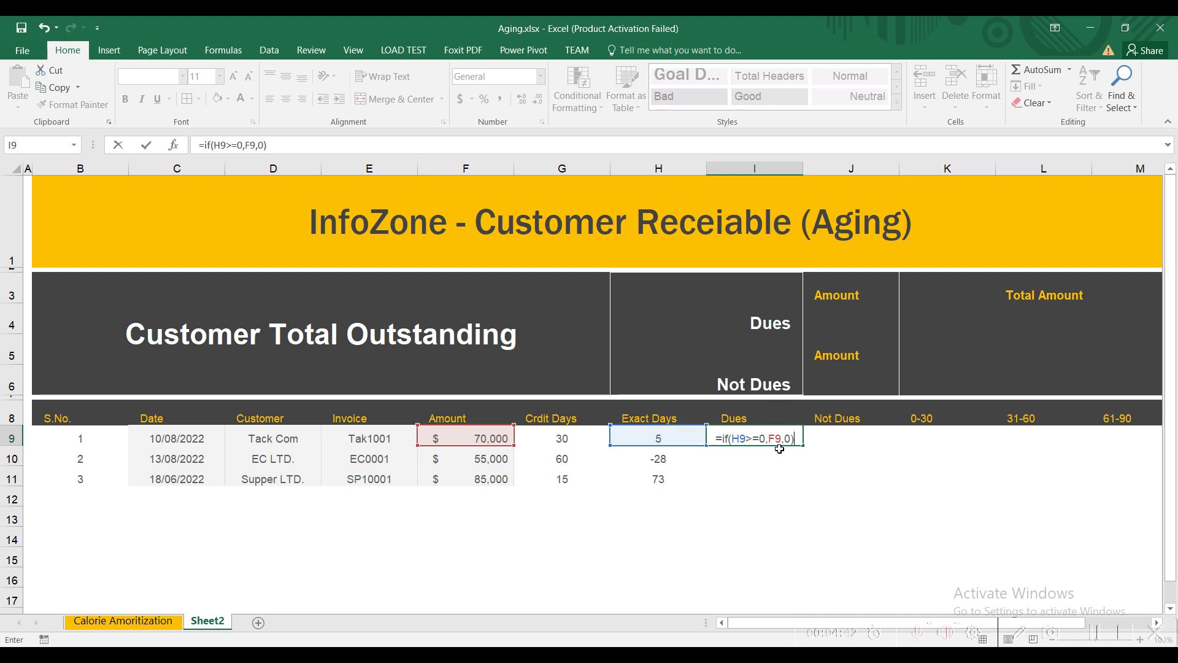
key("Return")
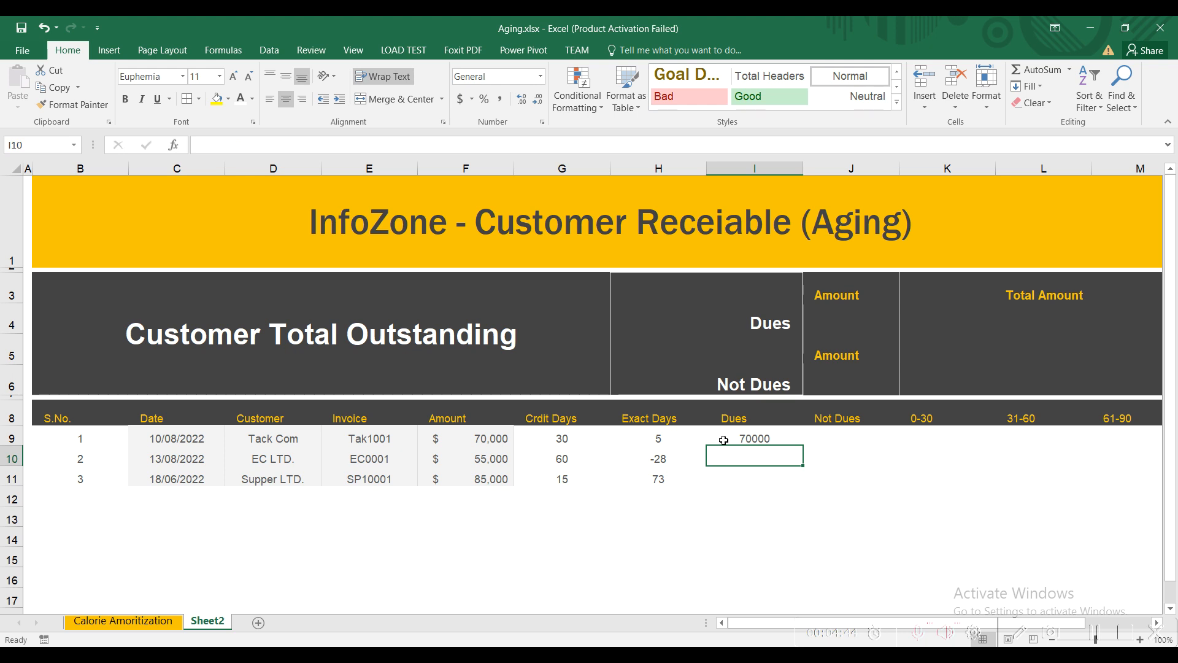
Fill the Dues formula from I9 down to I11 and review the copied formula in I10.
left_click(654, 442)
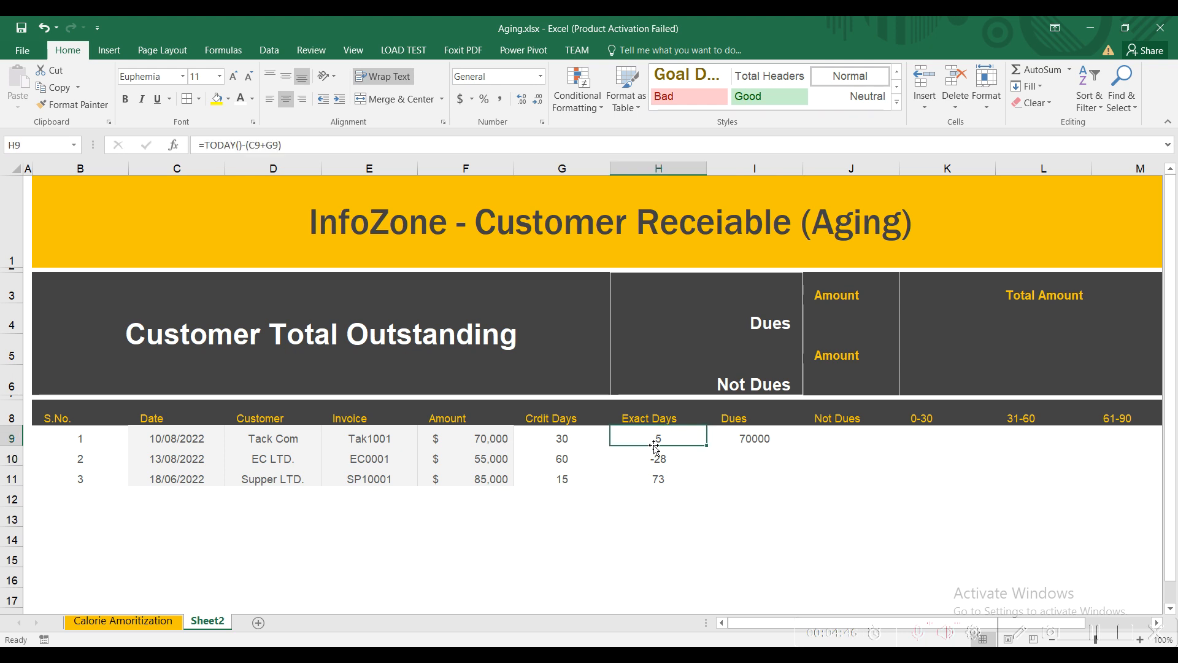
left_click(755, 439)
left_click_drag(802, 446, 804, 480)
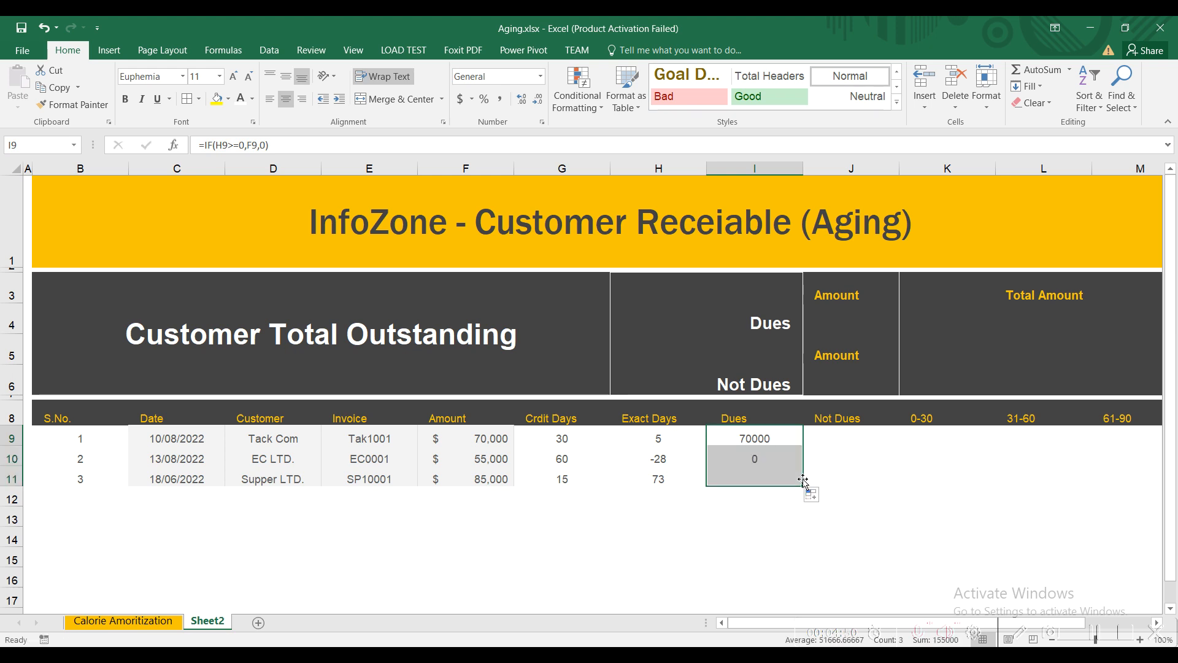
left_click(758, 458)
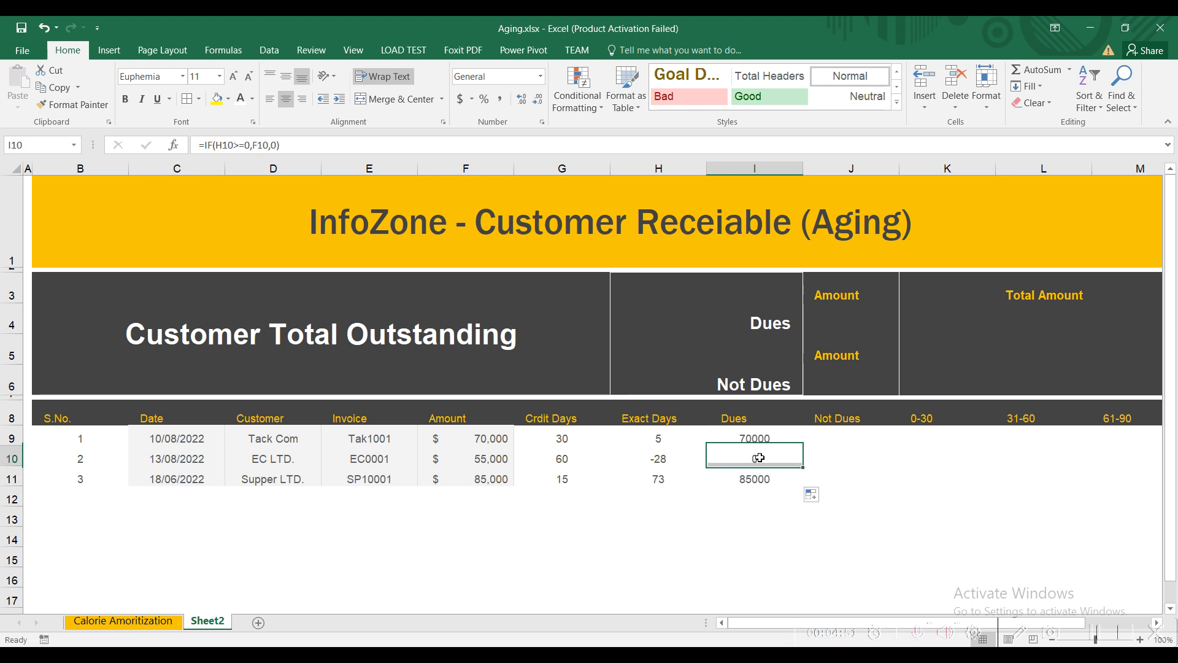
left_click(661, 460)
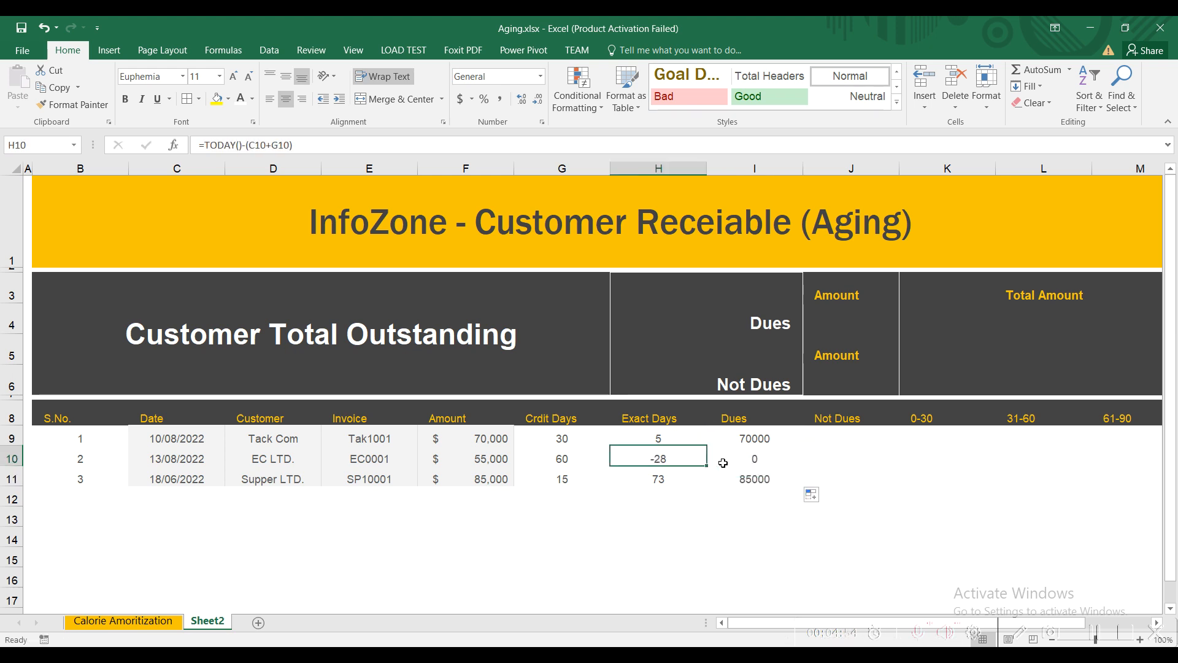
double_click(743, 460)
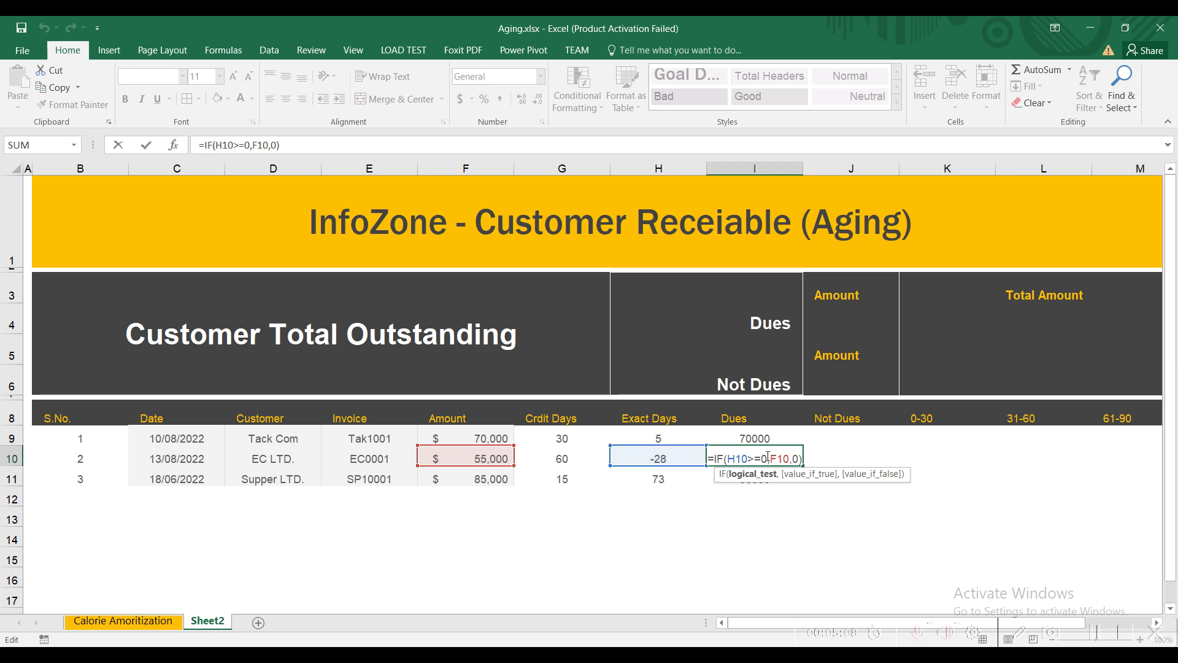
key("Return")
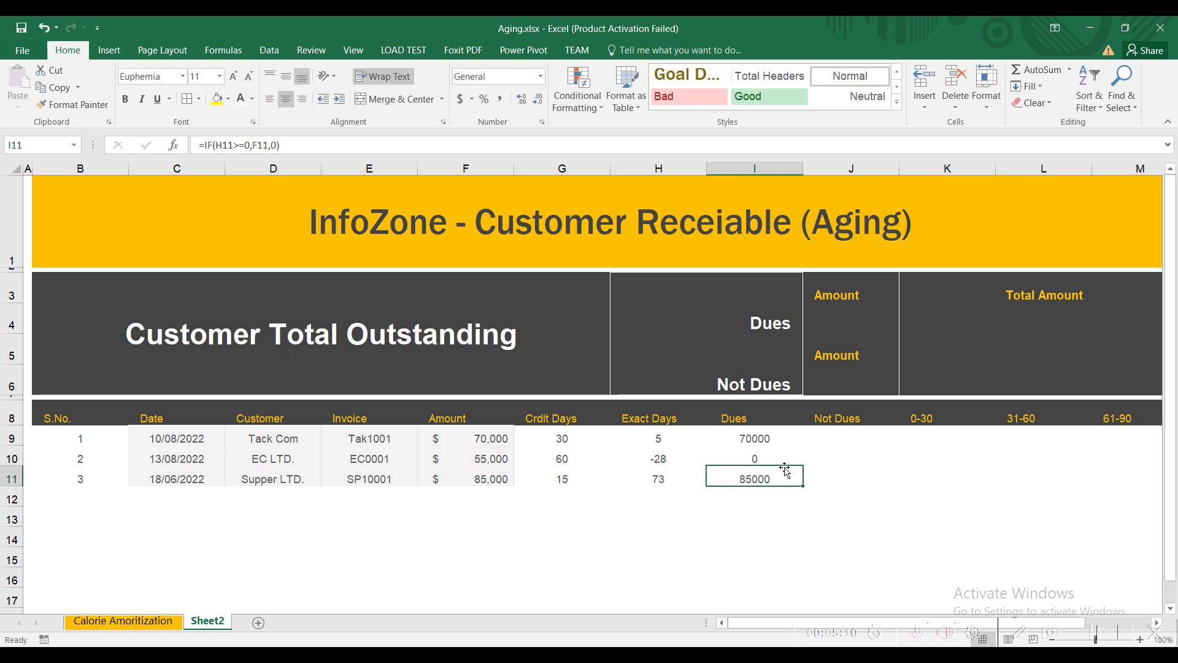
Reuse the Dues formula text from I9 in J9 and change its condition to less than zero, giving =IF(H9<0,F9,0).
left_click(739, 433)
double_click(744, 438)
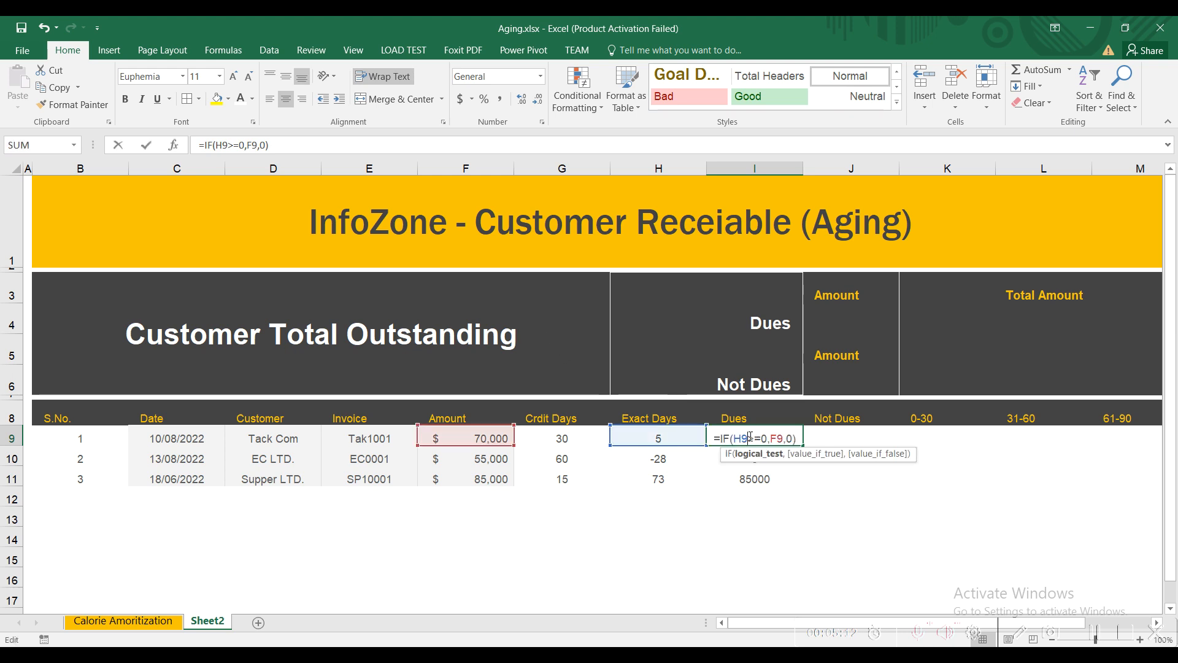
left_click_drag(801, 438, 713, 437)
key("ctrl+c")
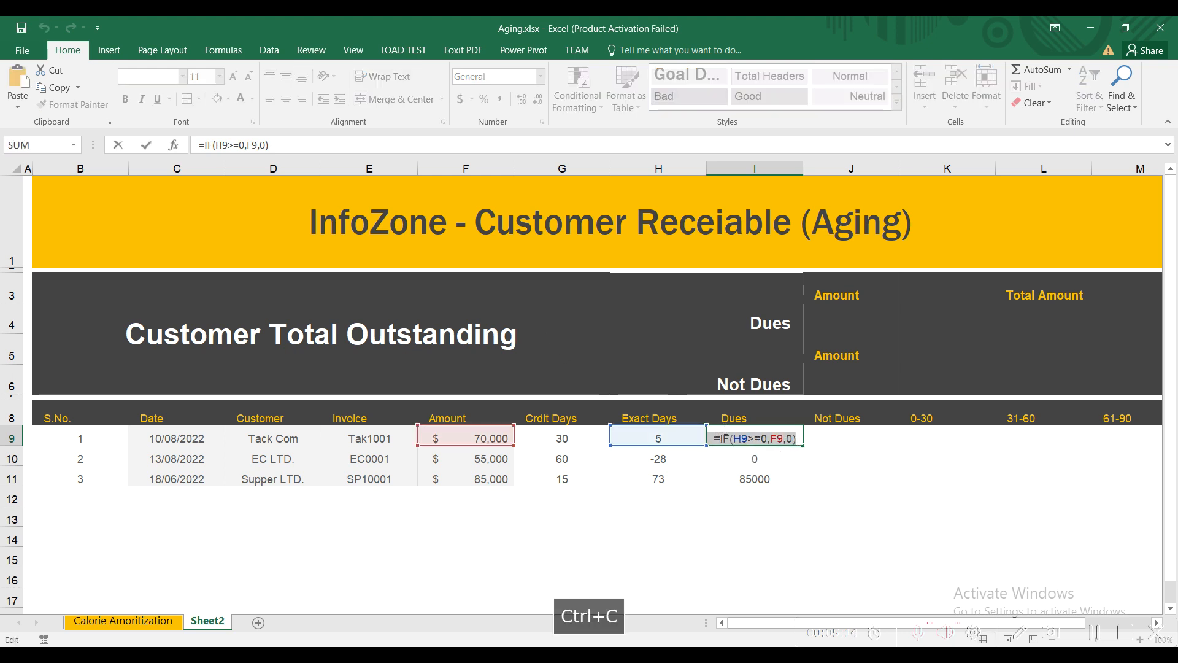
key("Escape")
left_click(847, 437)
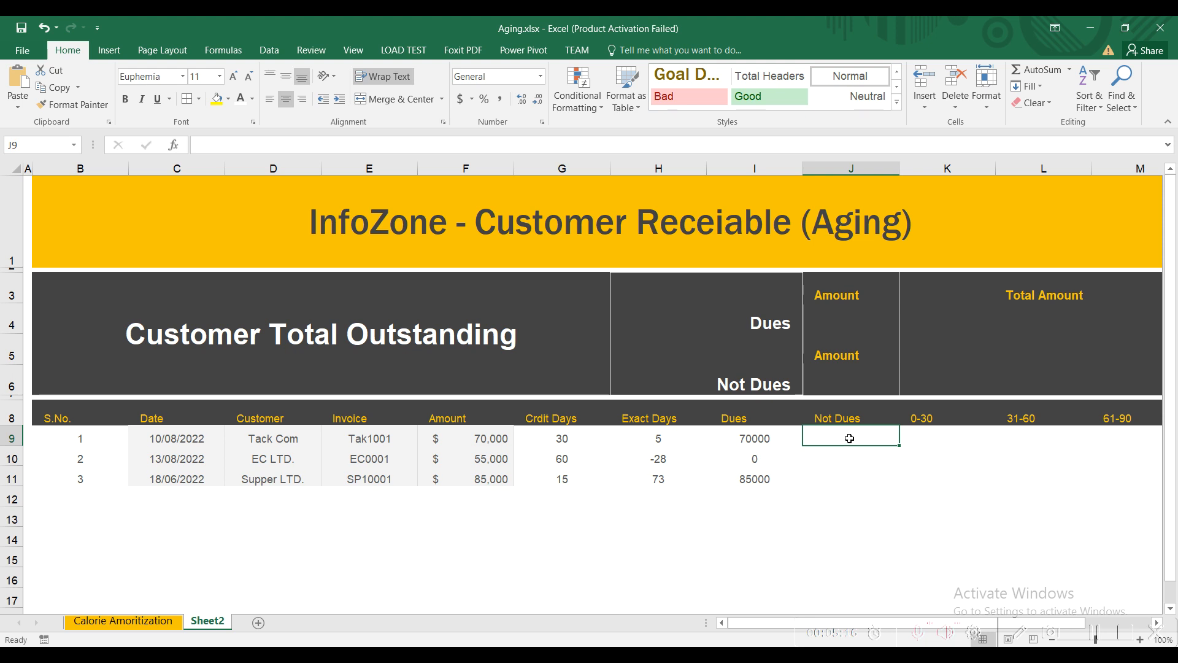
key("ctrl+v")
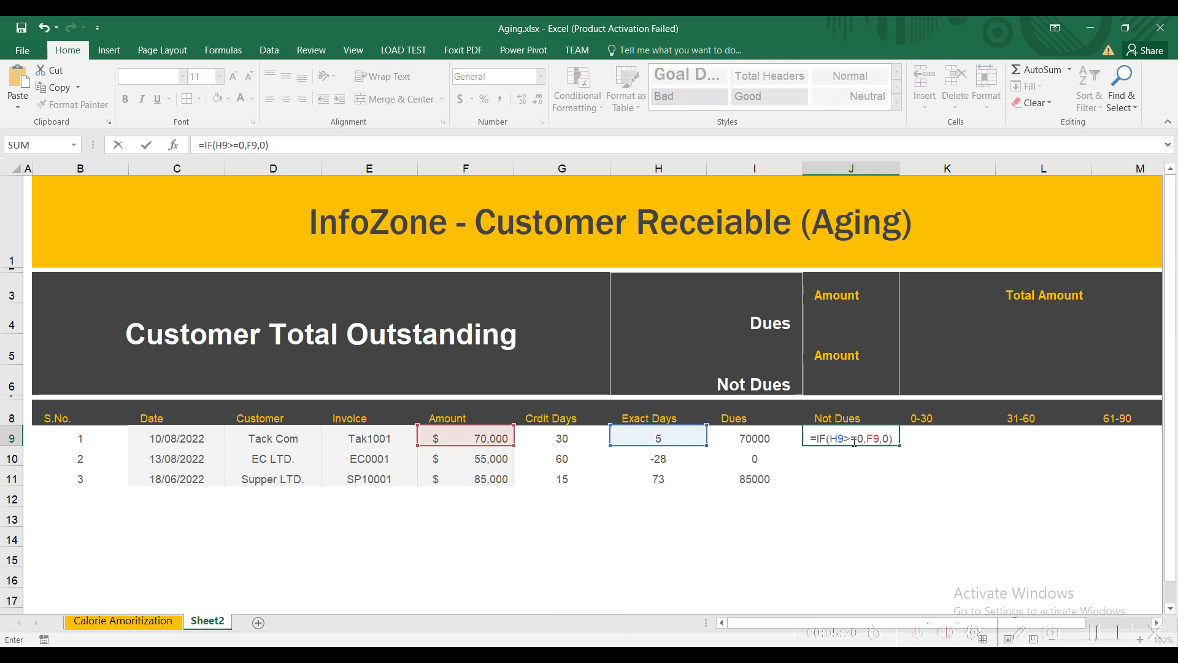
double_click(853, 438)
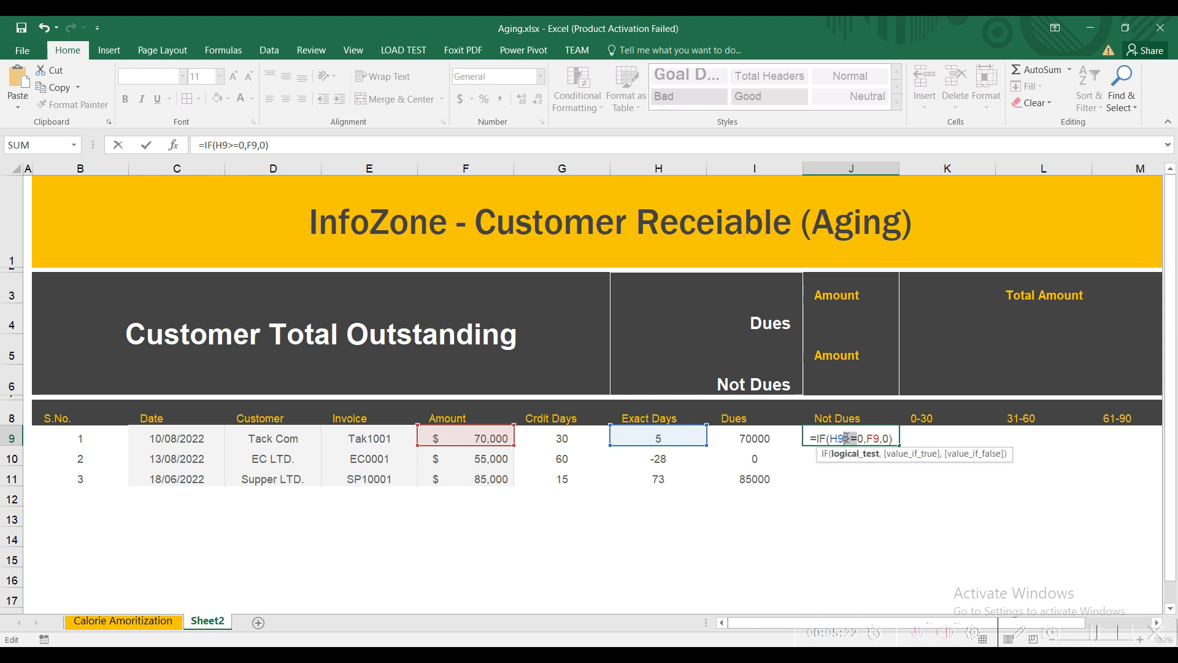
type("<")
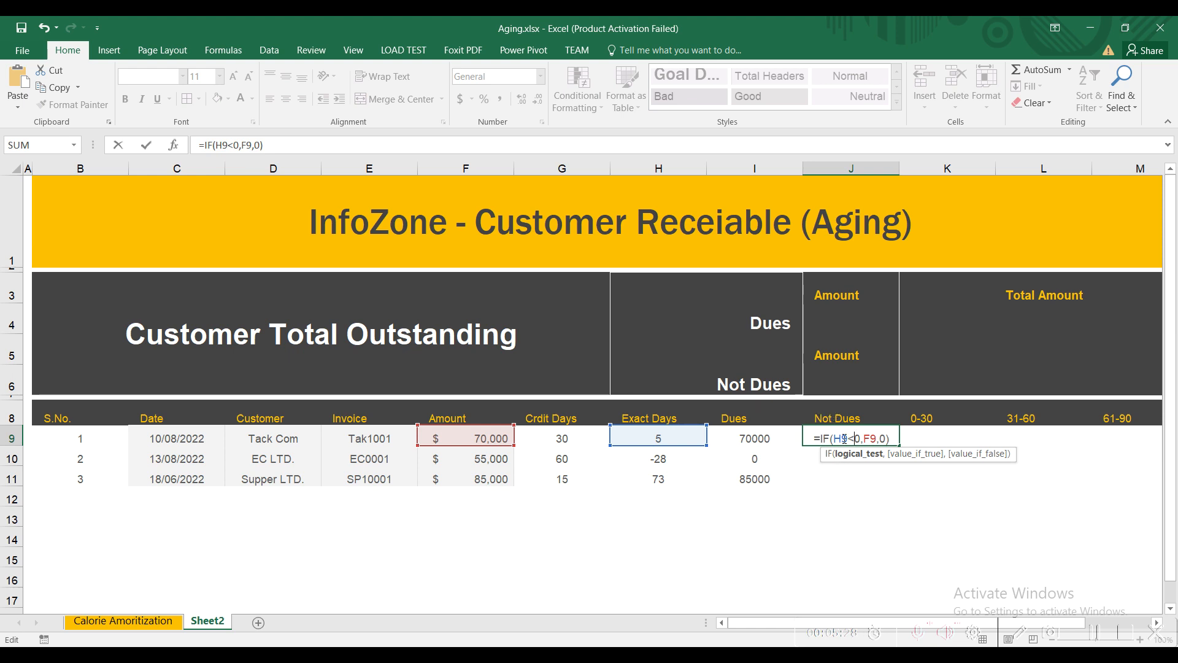
key("Return")
Fill the Not Dues formula from J9 down to J11 and compare the results with Exact Days and Dues in rows 9 and 10.
left_click(871, 438)
left_click_drag(899, 449, 899, 489)
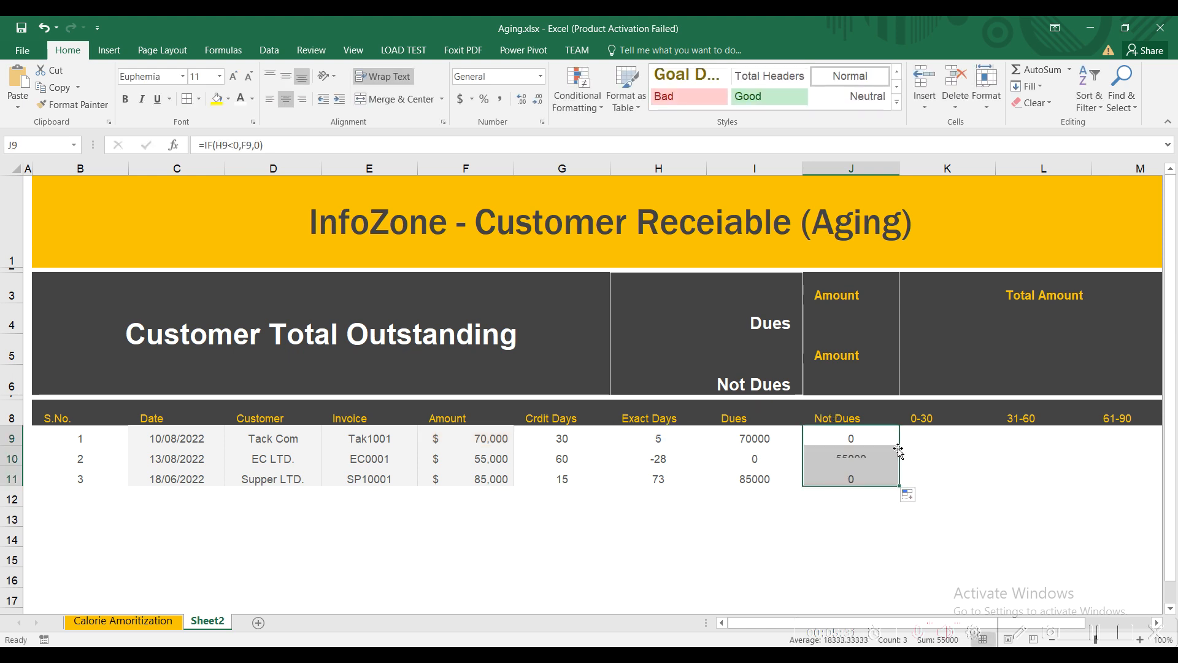
left_click(679, 458)
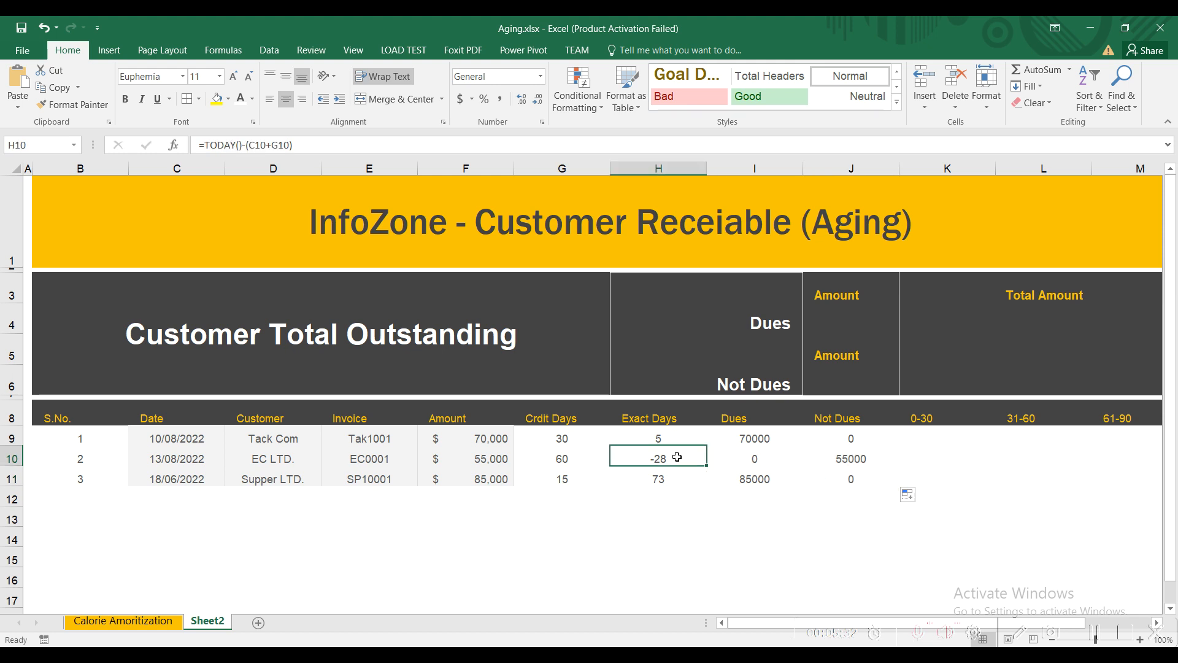
left_click(837, 460)
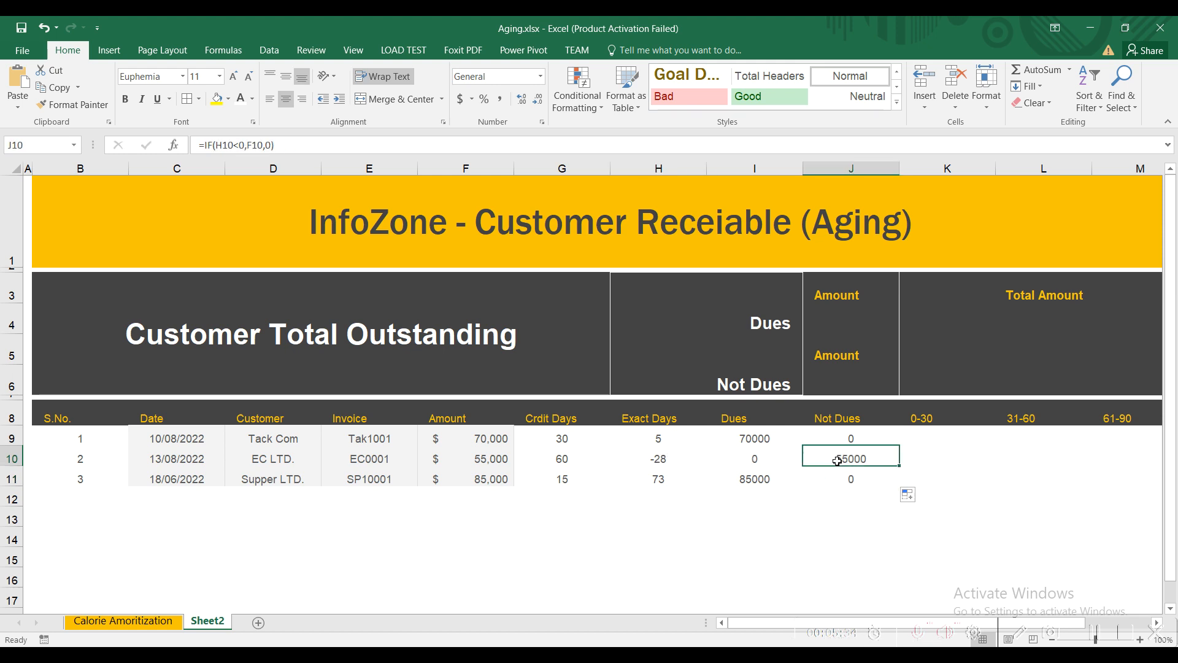
left_click(664, 438)
left_click(761, 439)
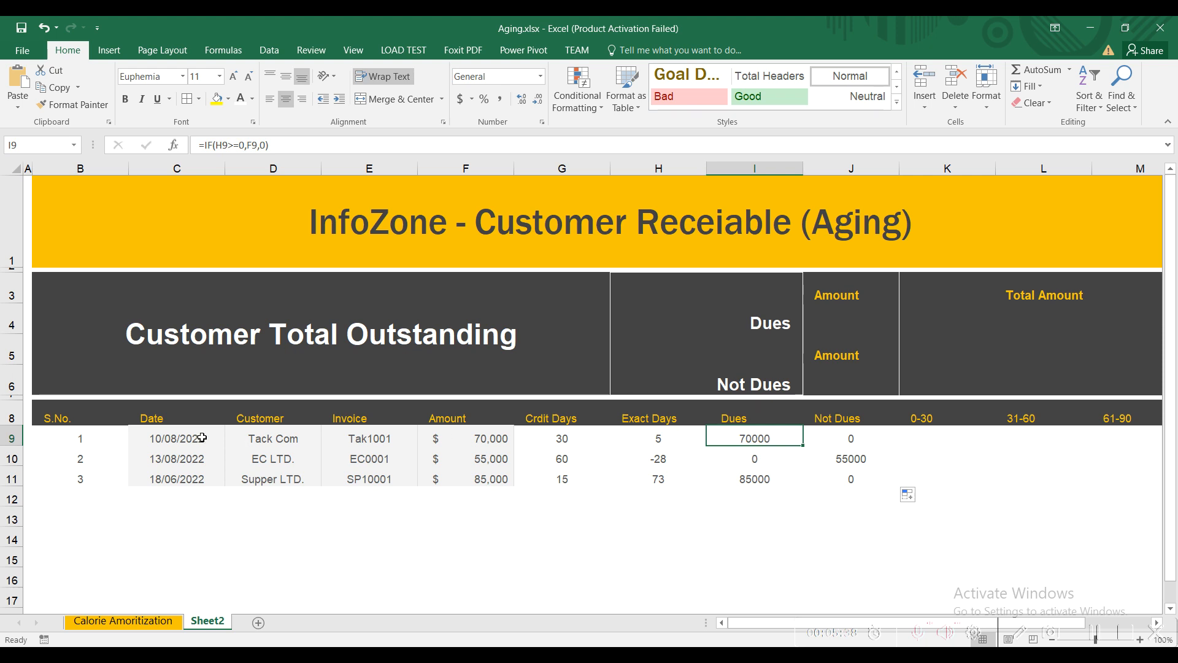
Set the first invoice's date in C9 to 10/07/2022 to test the Dues and Not Dues formulas.
double_click(181, 438)
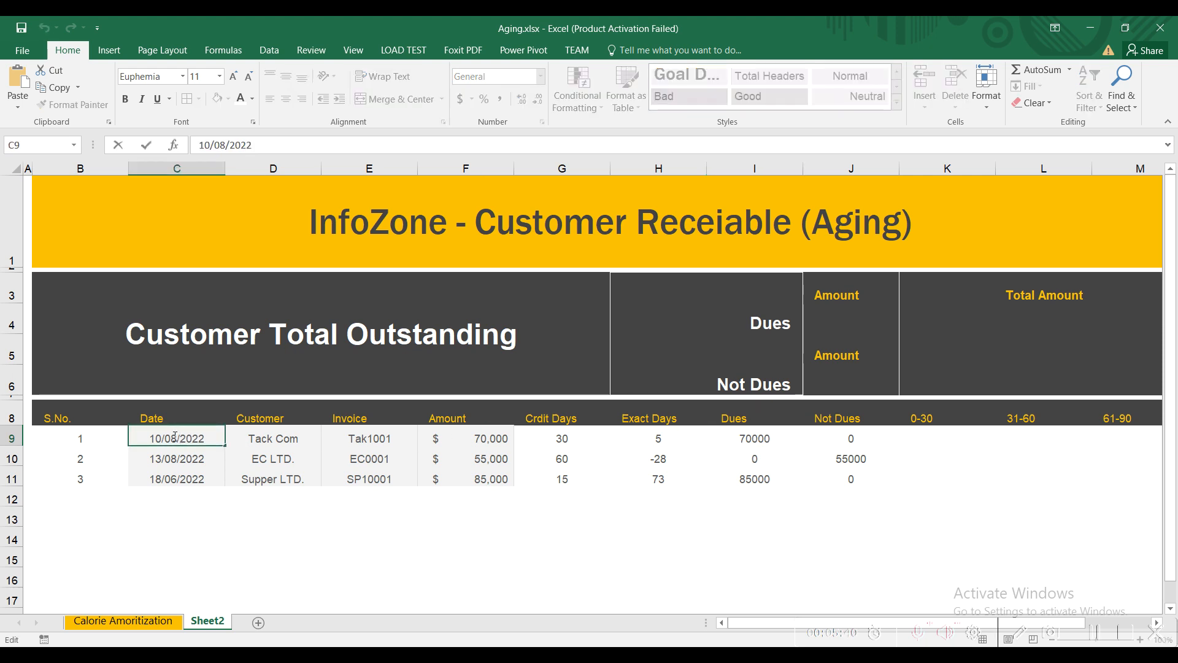
left_click_drag(175, 436, 172, 437)
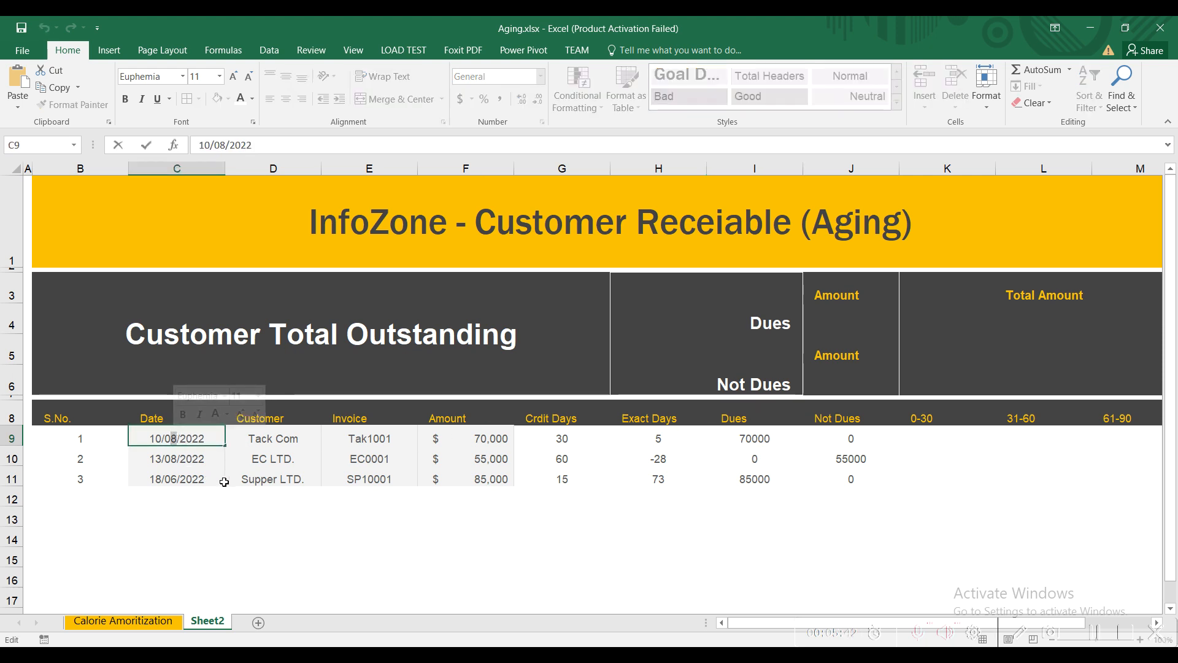
type("7")
key("Return")
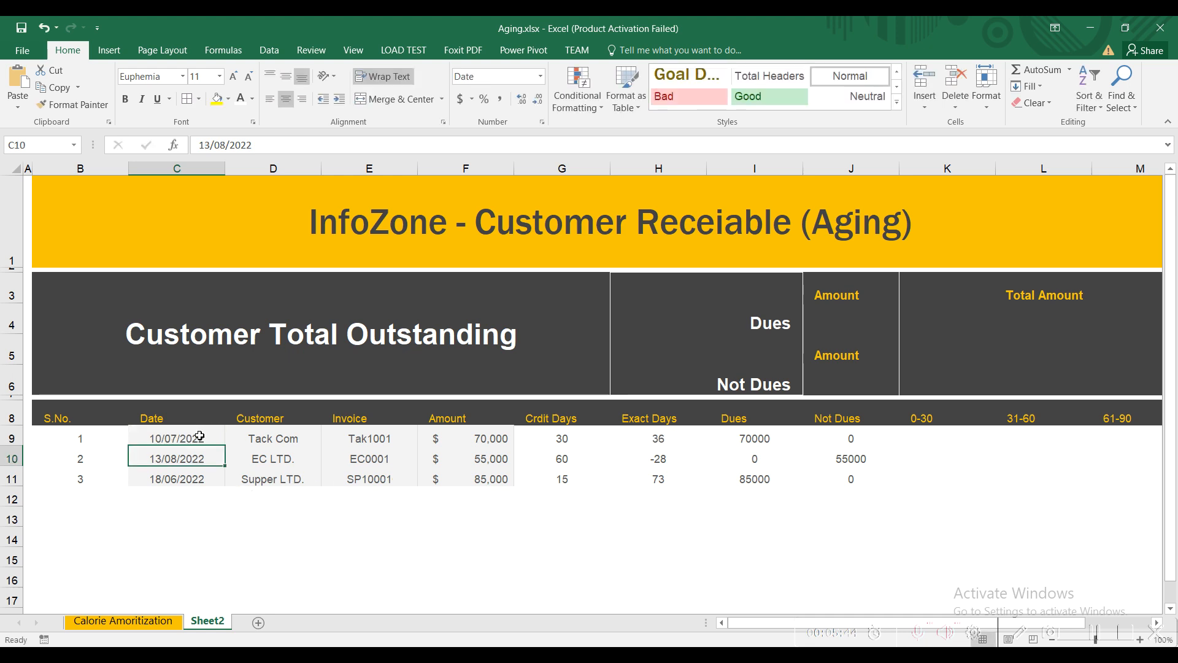
Set the date in C9 to 10/09/2022 and check the recalculated Exact Days in H9.
double_click(159, 440)
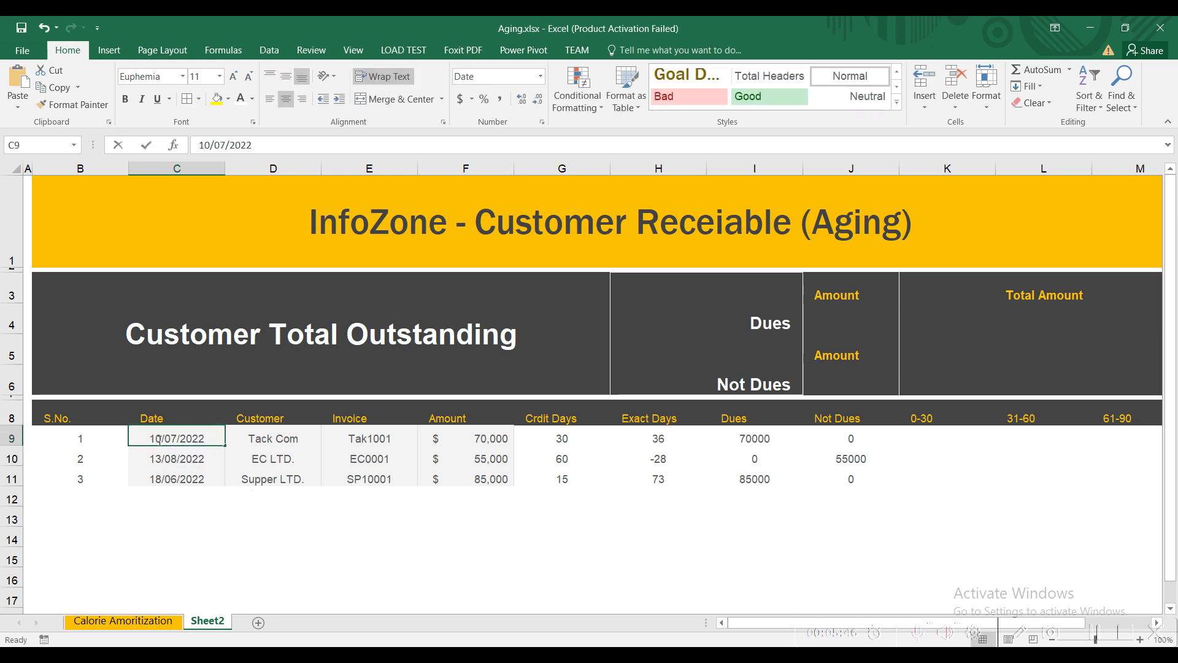
type("9")
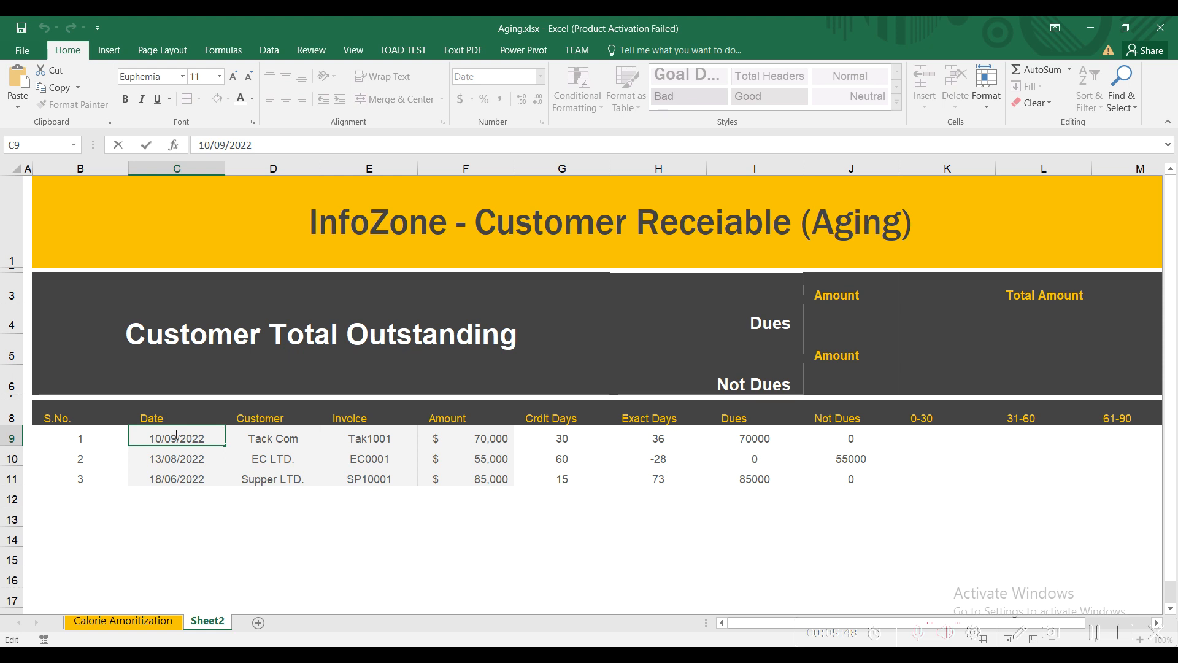
key("Return")
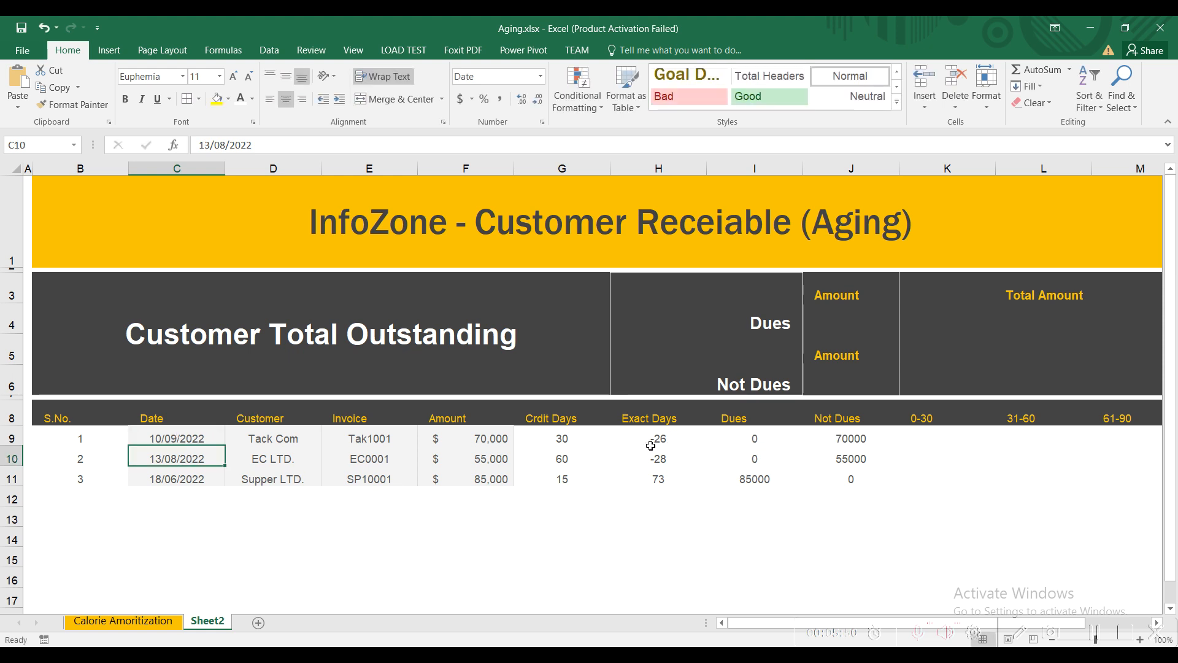
left_click(651, 446)
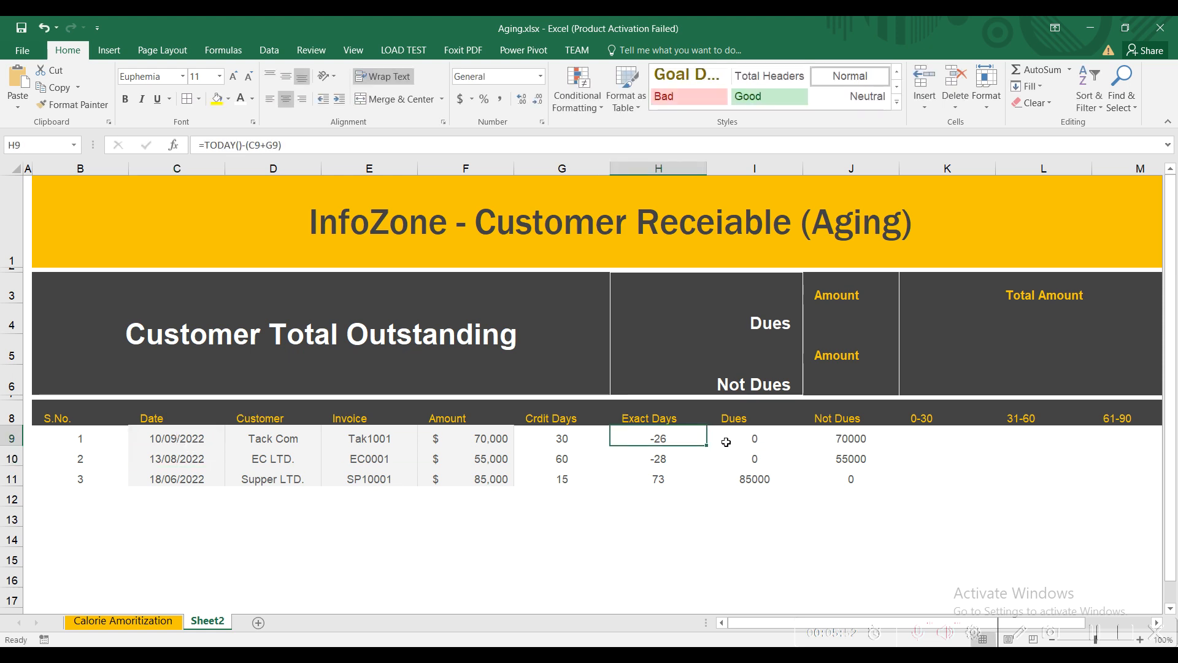
Restore the first invoice's date in C9 to 10/08/2022.
double_click(194, 437)
left_click_drag(177, 439, 173, 438)
type("8")
key("Return")
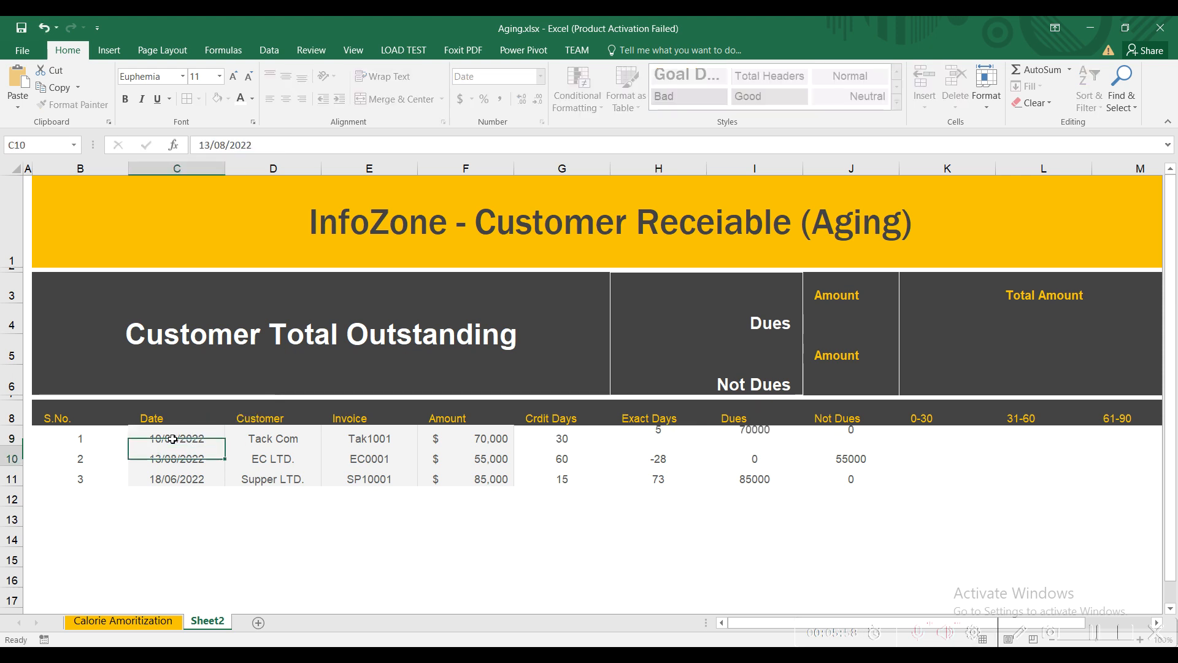
Review the Dues, Not Dues and Exact Days results that determine the first invoice's 0-30 aging amount.
left_click(748, 436)
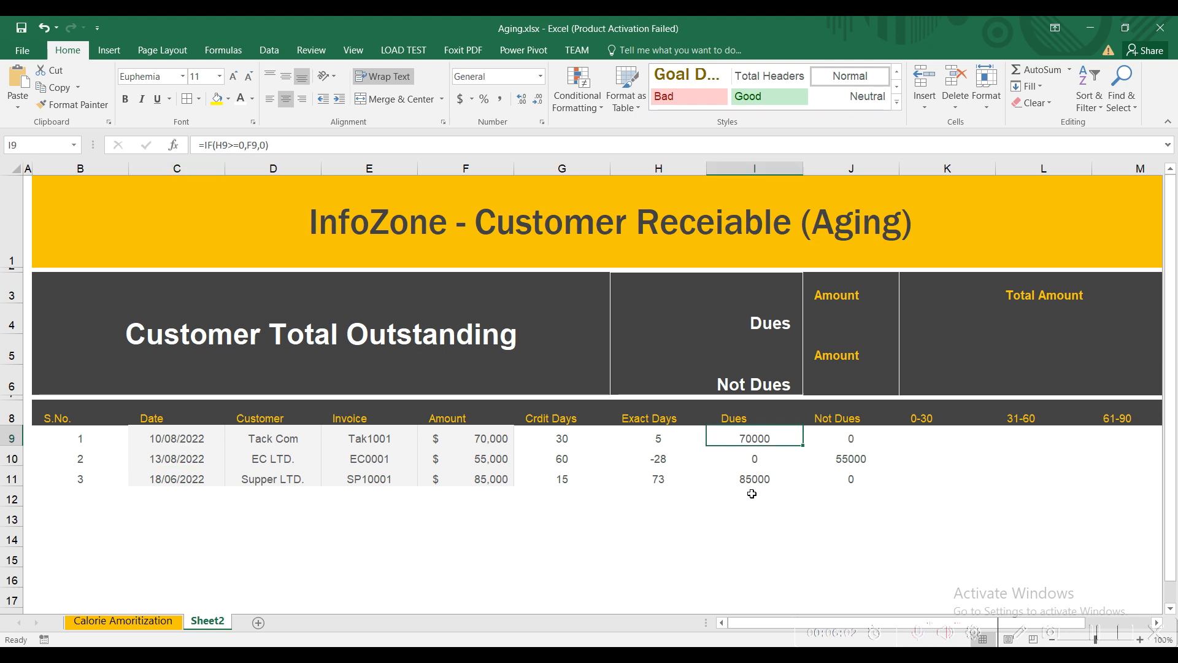
left_click_drag(853, 439, 854, 478)
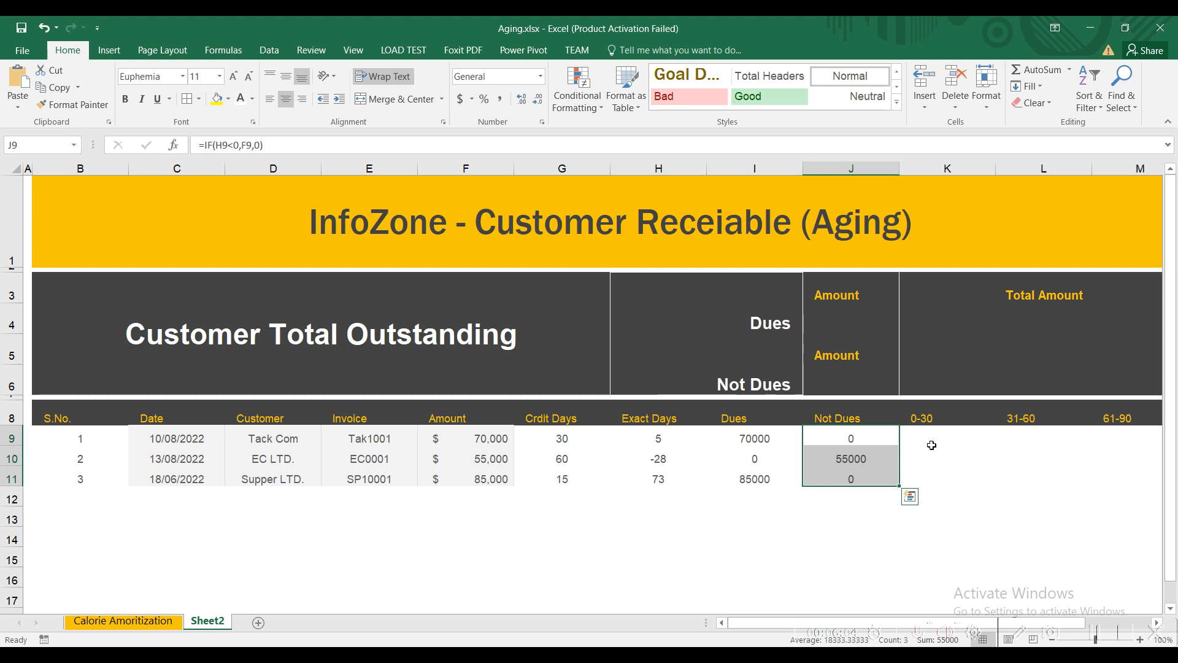
left_click(932, 443)
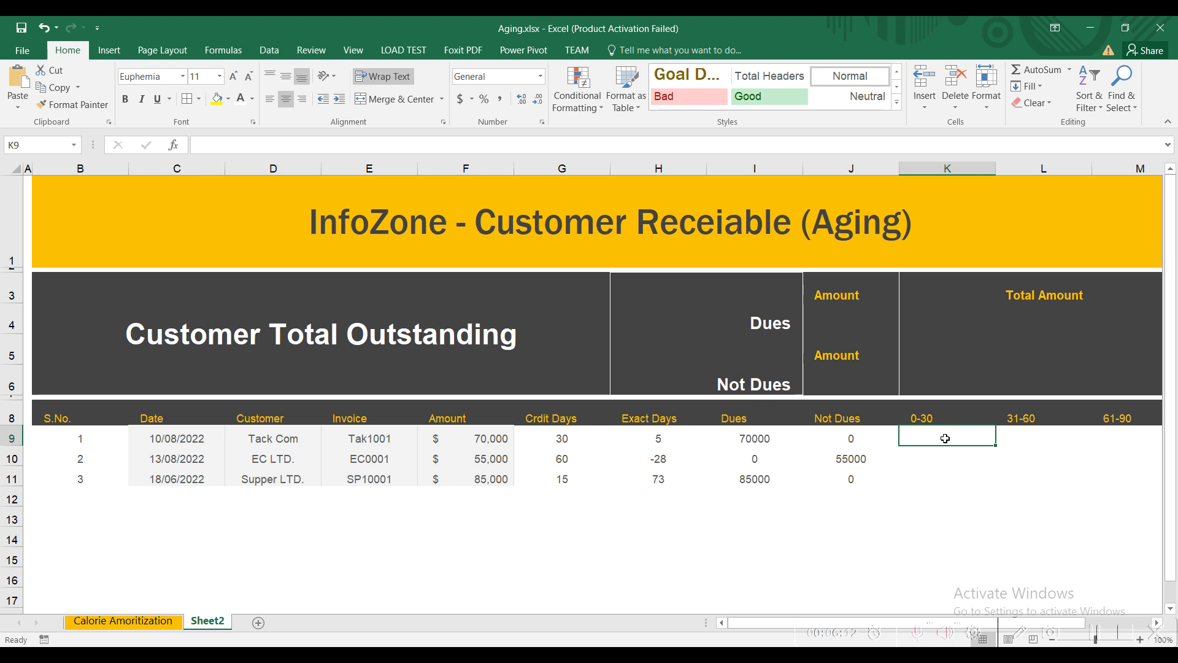
left_click(782, 440)
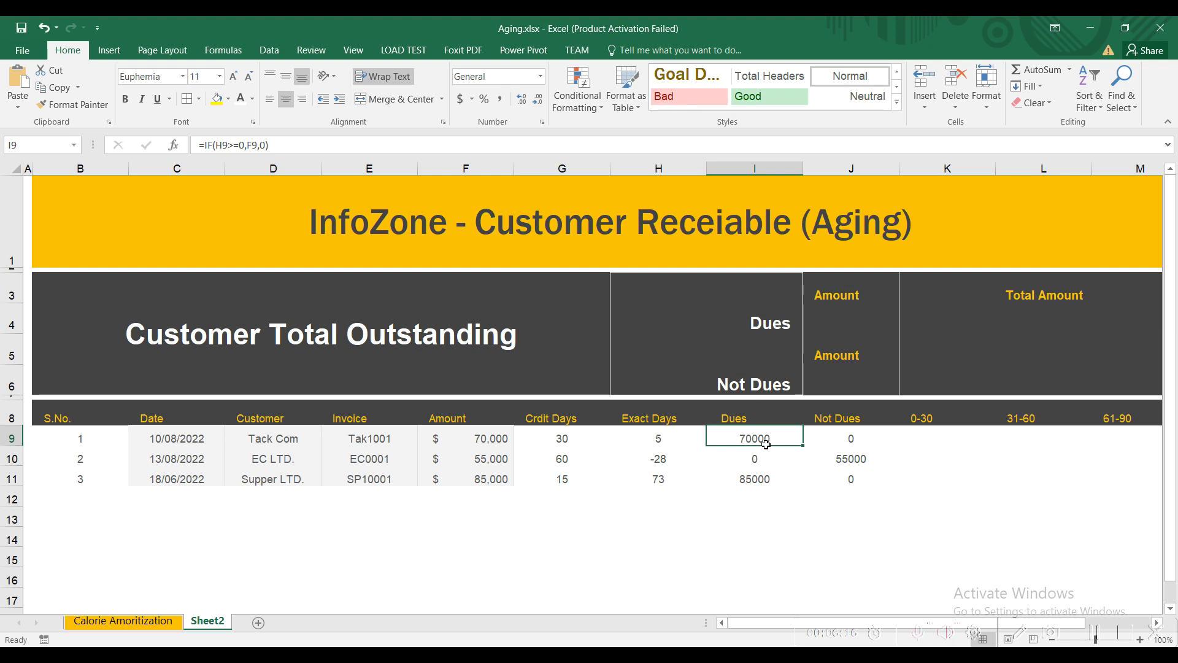
left_click(662, 438)
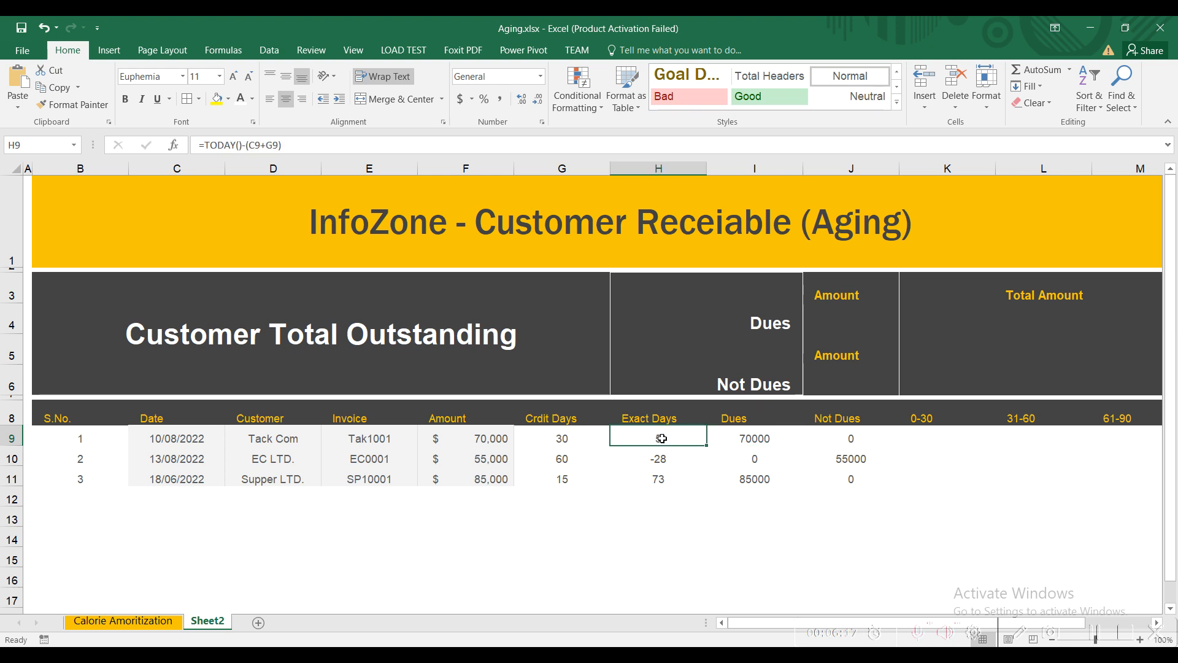
left_click(726, 435)
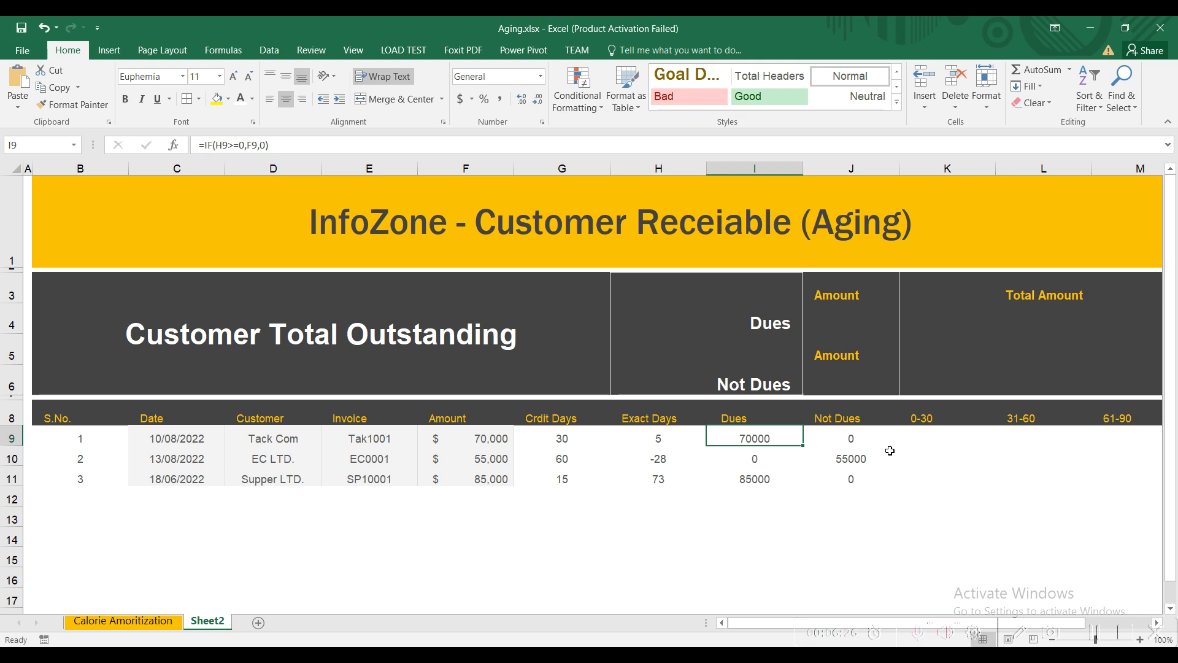
Start an IF formula in K9 for the 0-30 bucket with the condition AND(H9>=0,H9<=30).
left_click(917, 433)
type("=i")
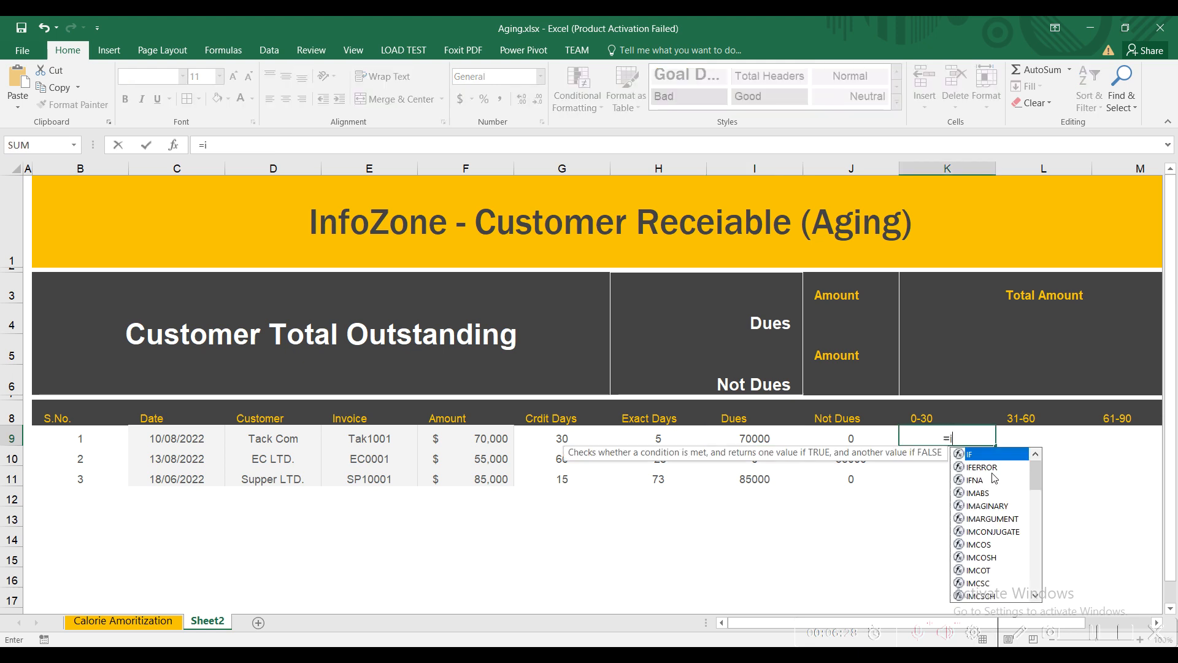
type("f(and(")
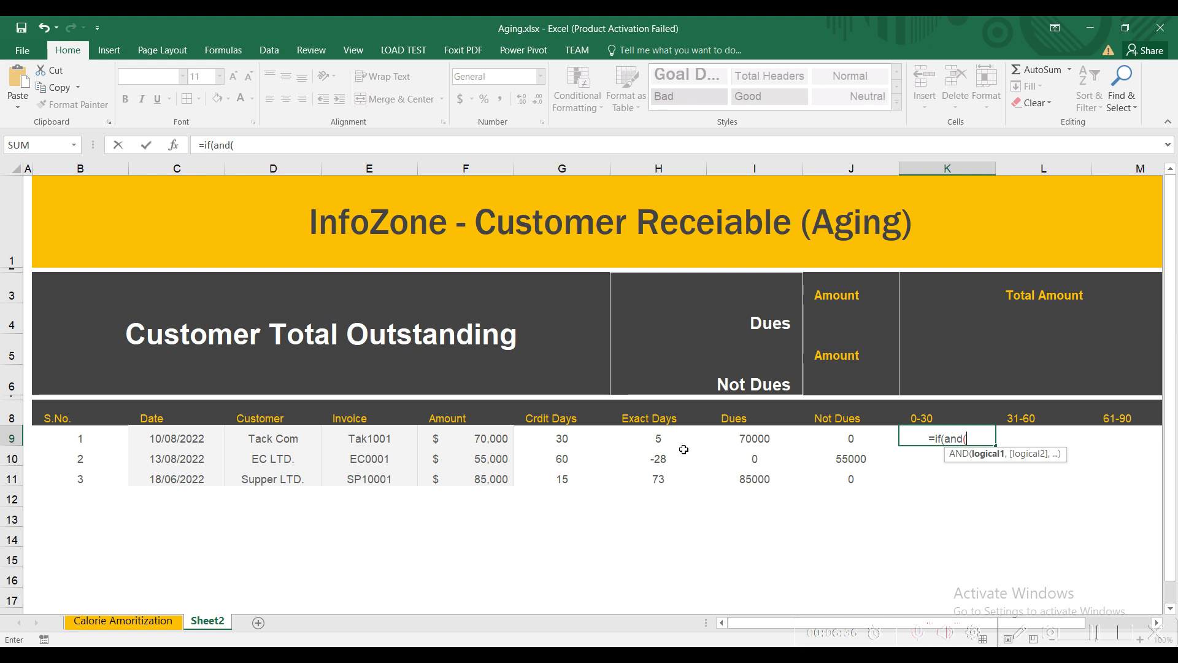
left_click(640, 438)
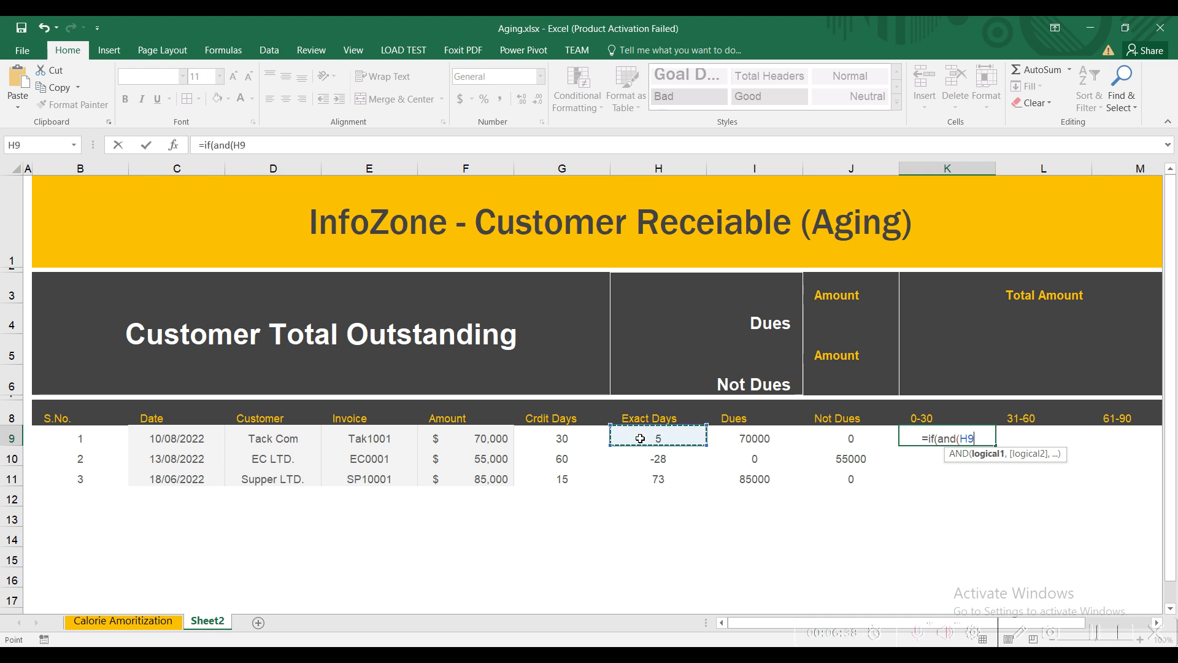
type(">=")
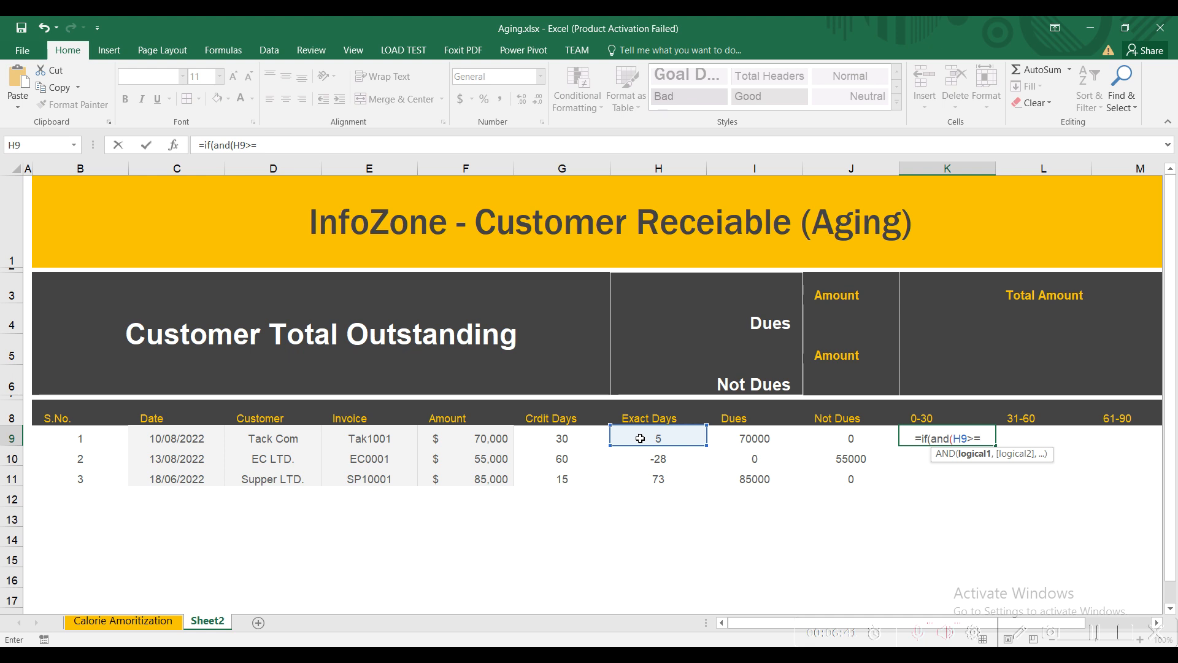
type("0")
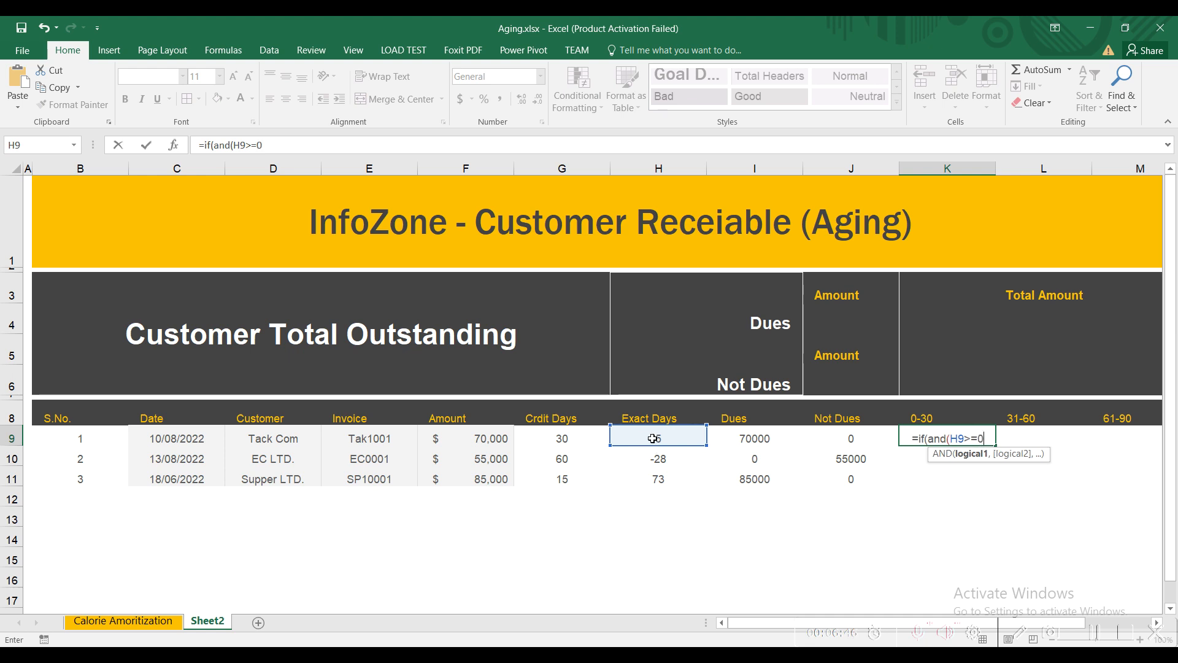
type(",")
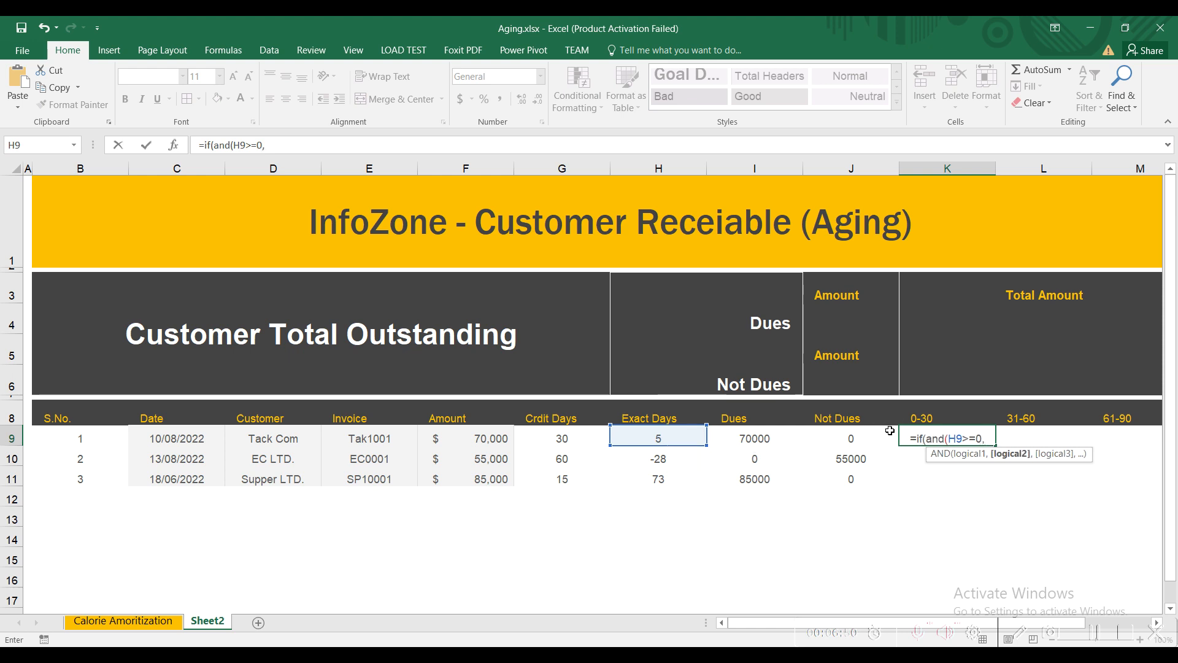
left_click(669, 439)
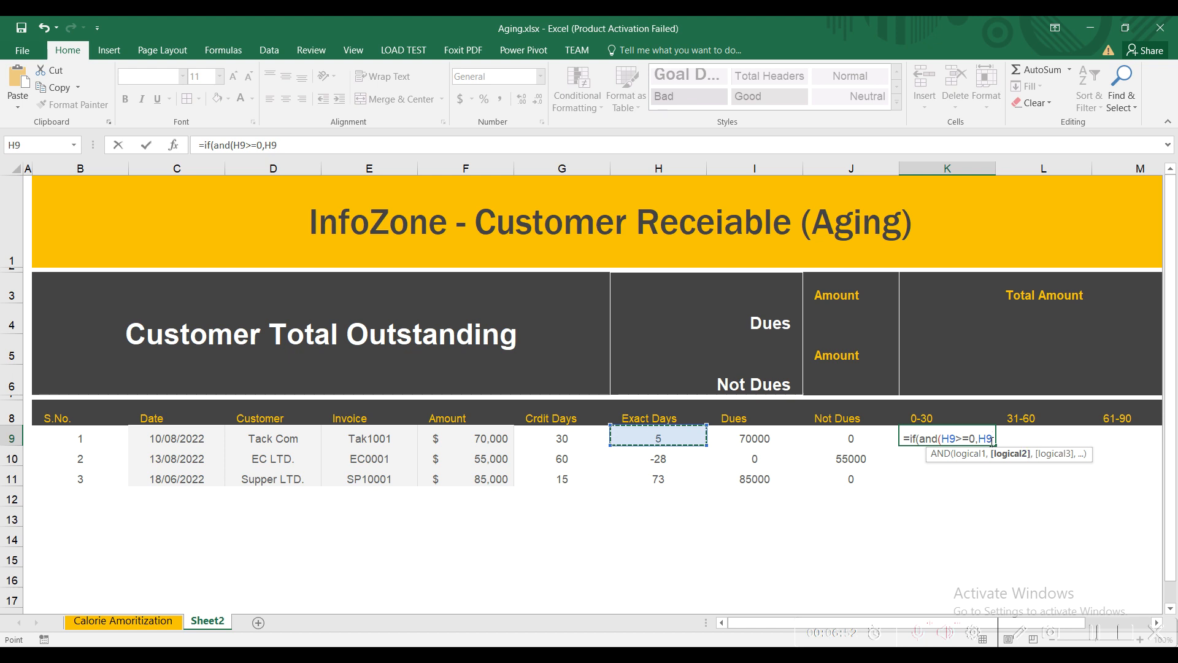
type("<")
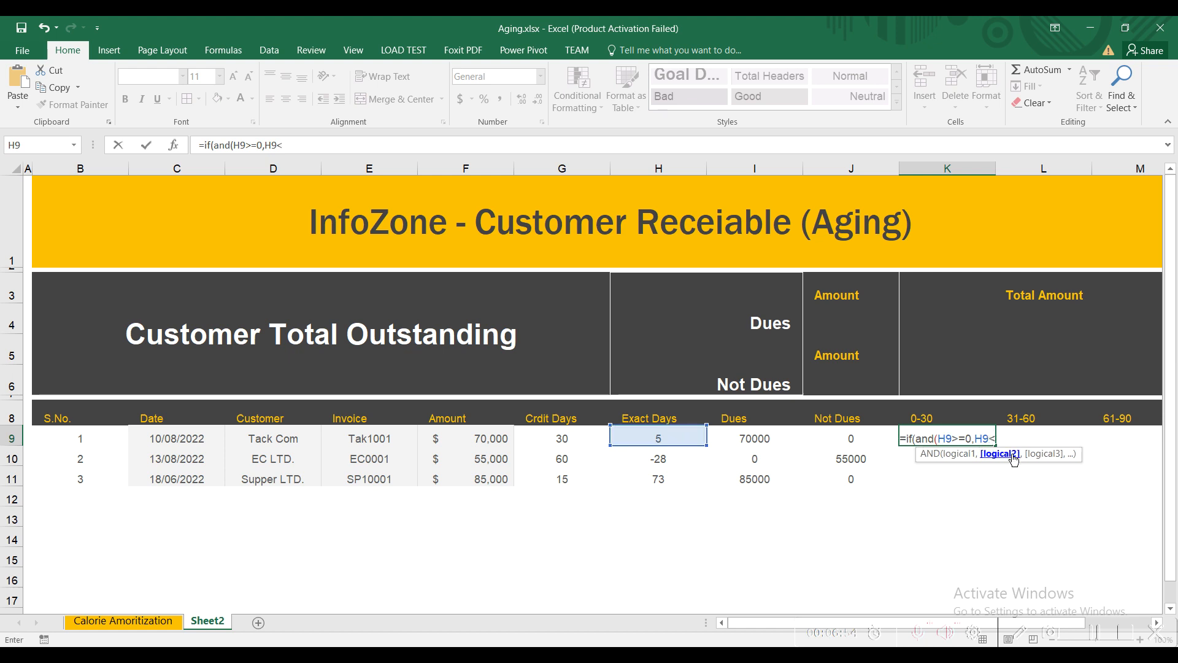
type("=30")
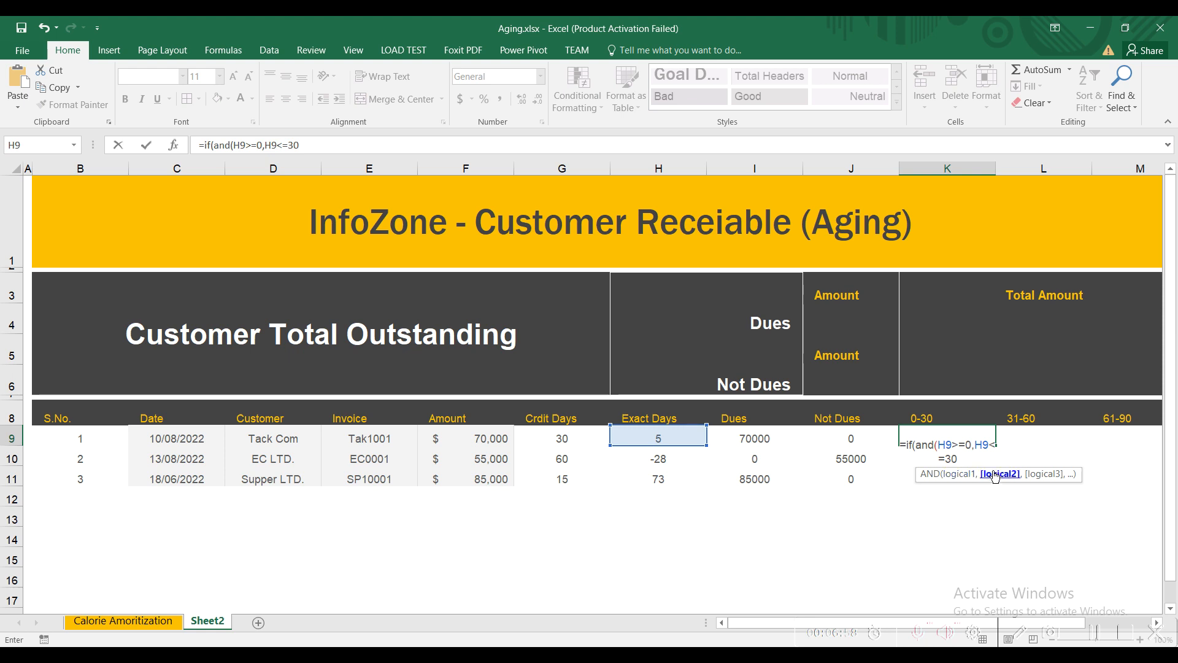
left_click_drag(999, 476, 1026, 523)
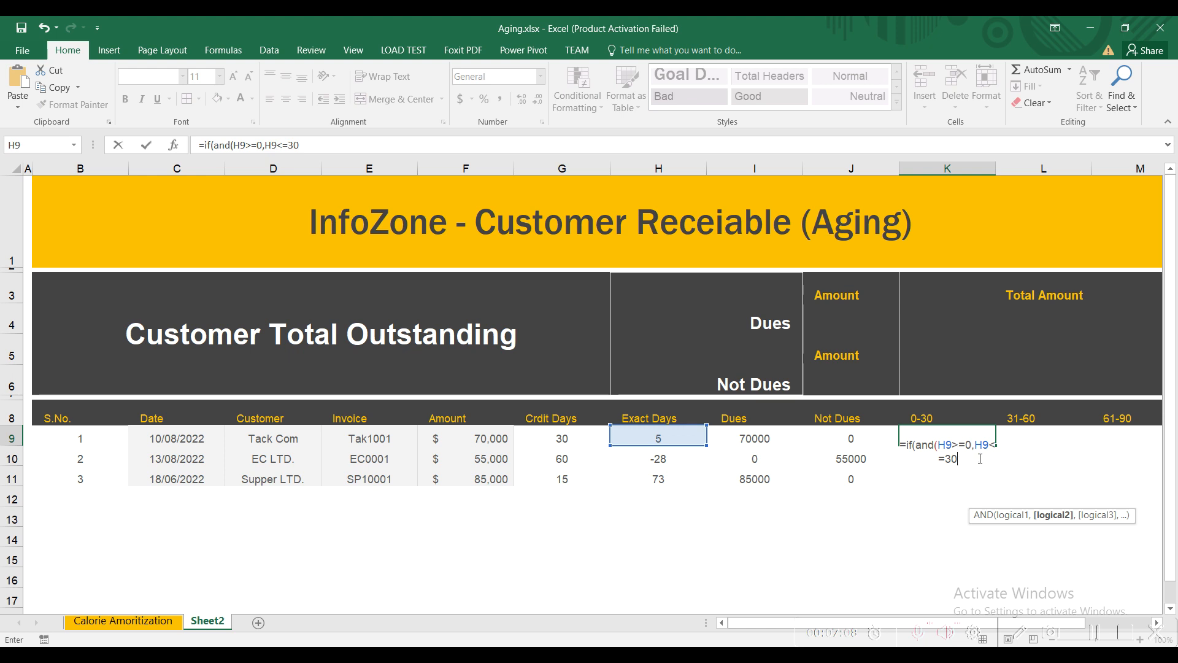
Complete K9's formula to return I9 when the condition is true and 0 otherwise, and fill it down to K11.
type(")")
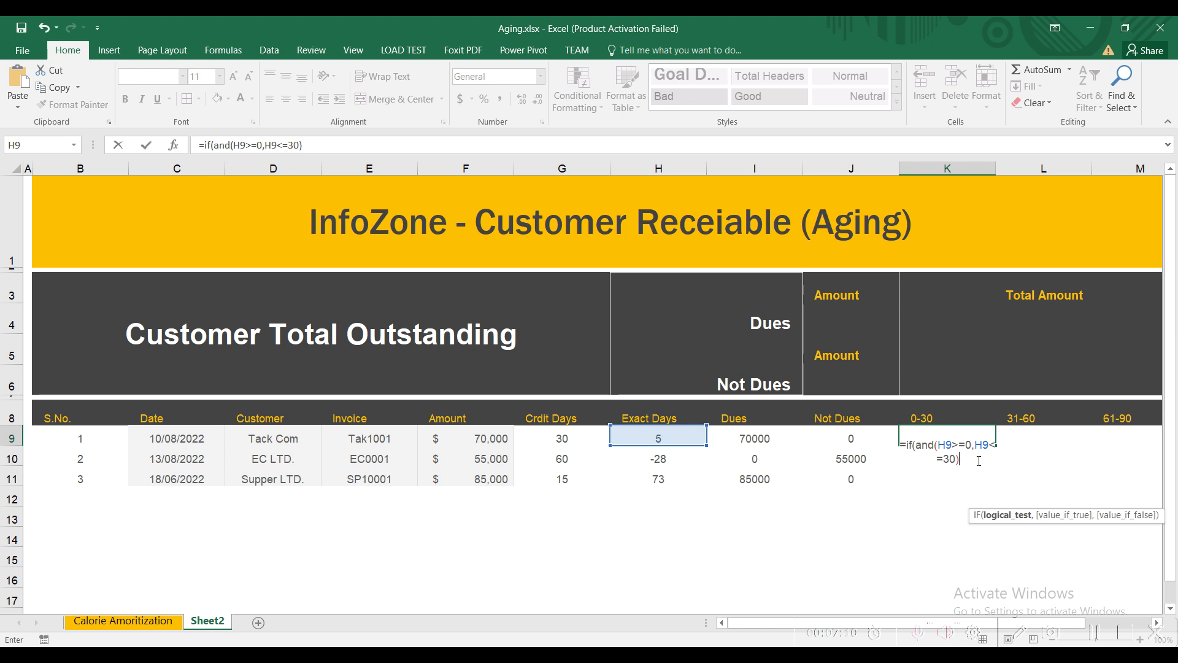
type(",")
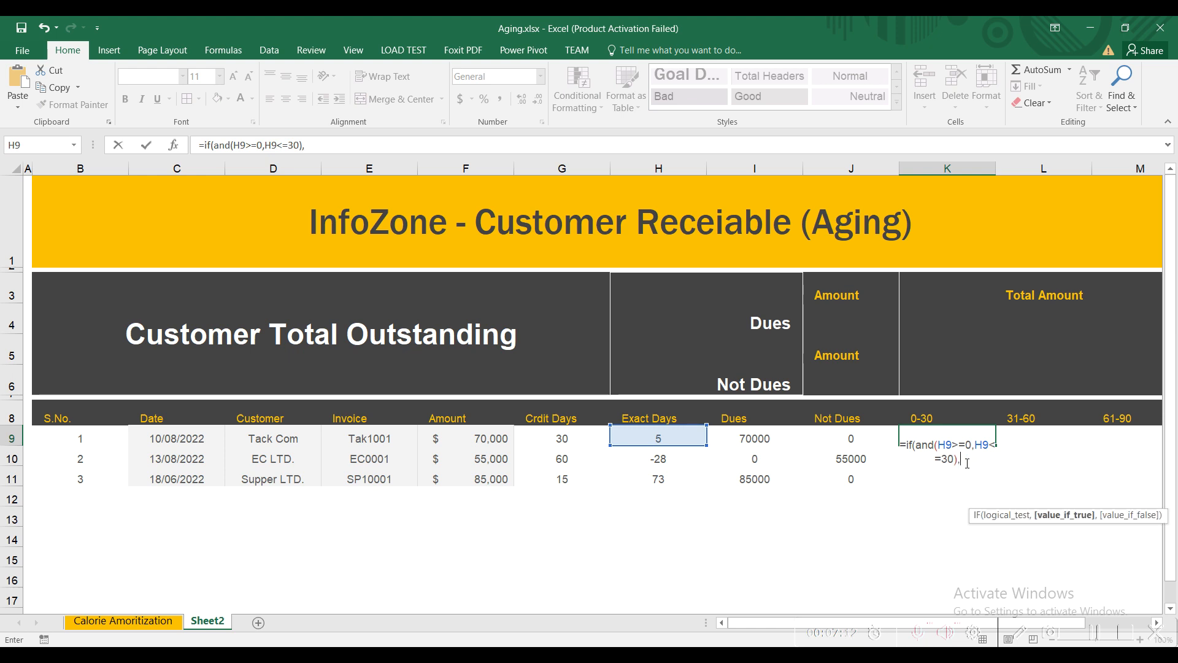
left_click(748, 433)
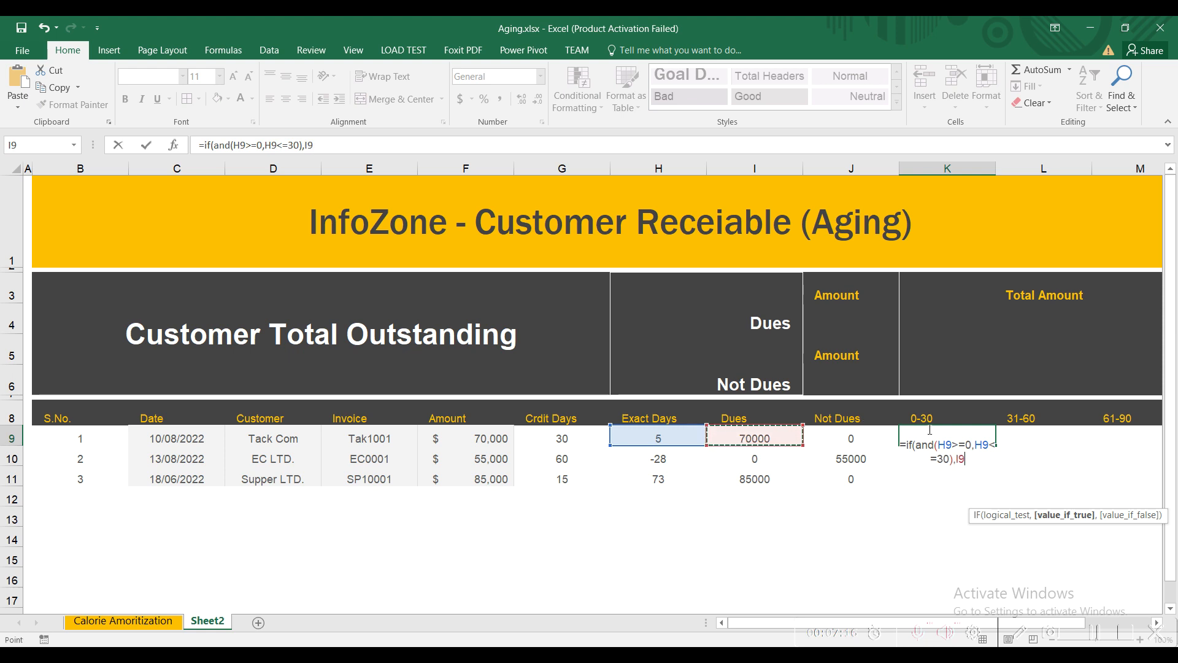
type(",0")
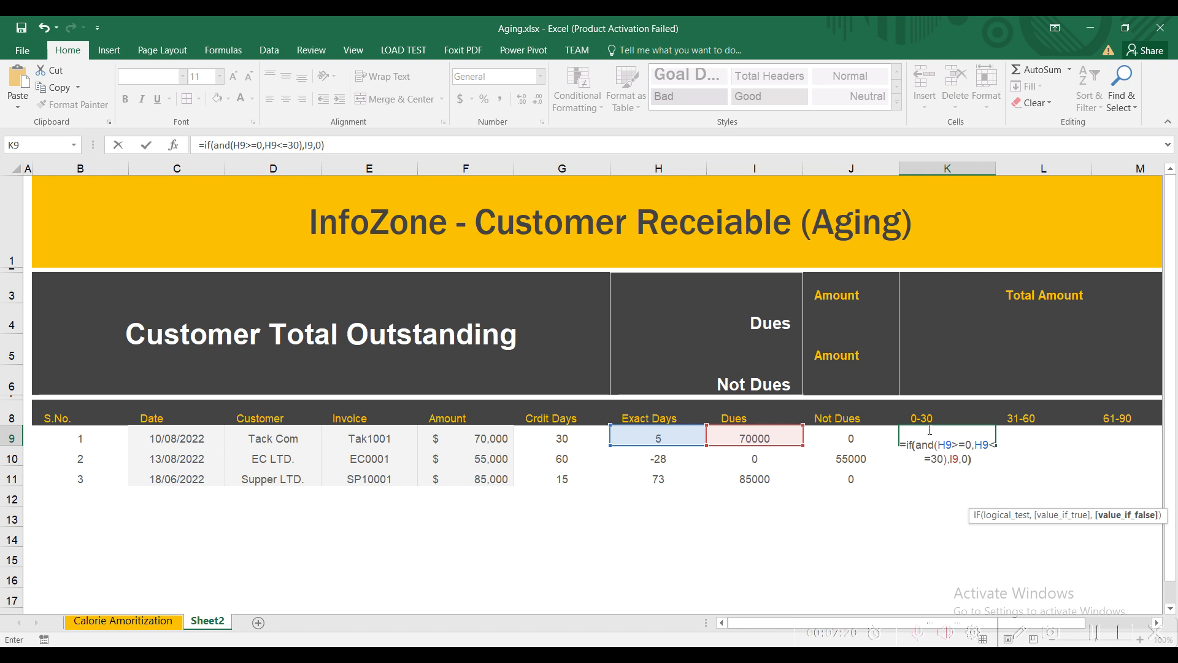
key("Return")
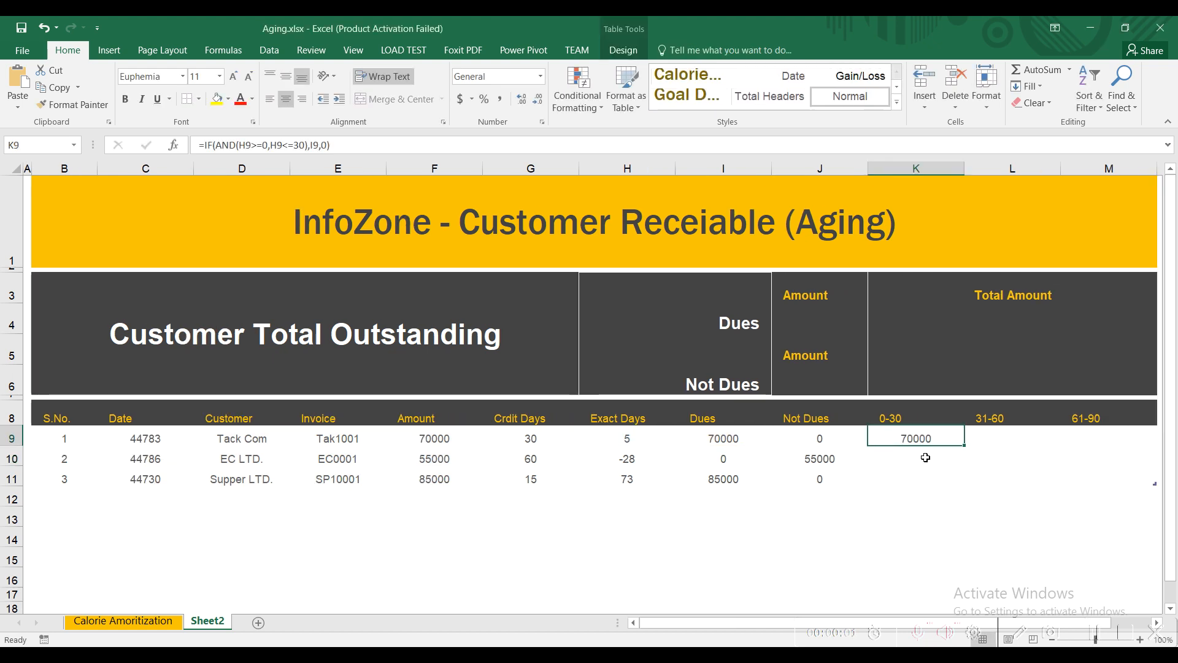
left_click_drag(964, 445, 968, 486)
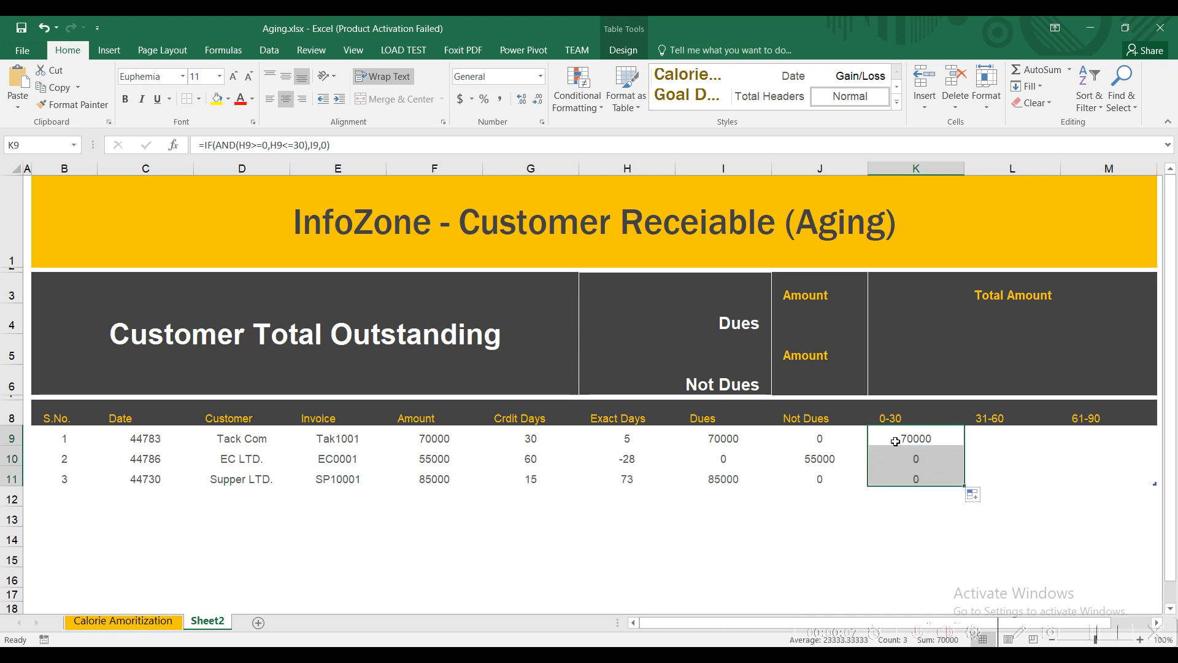
Copy the full text of the 0-30 formula in K9 without changing the cell.
left_click(899, 441)
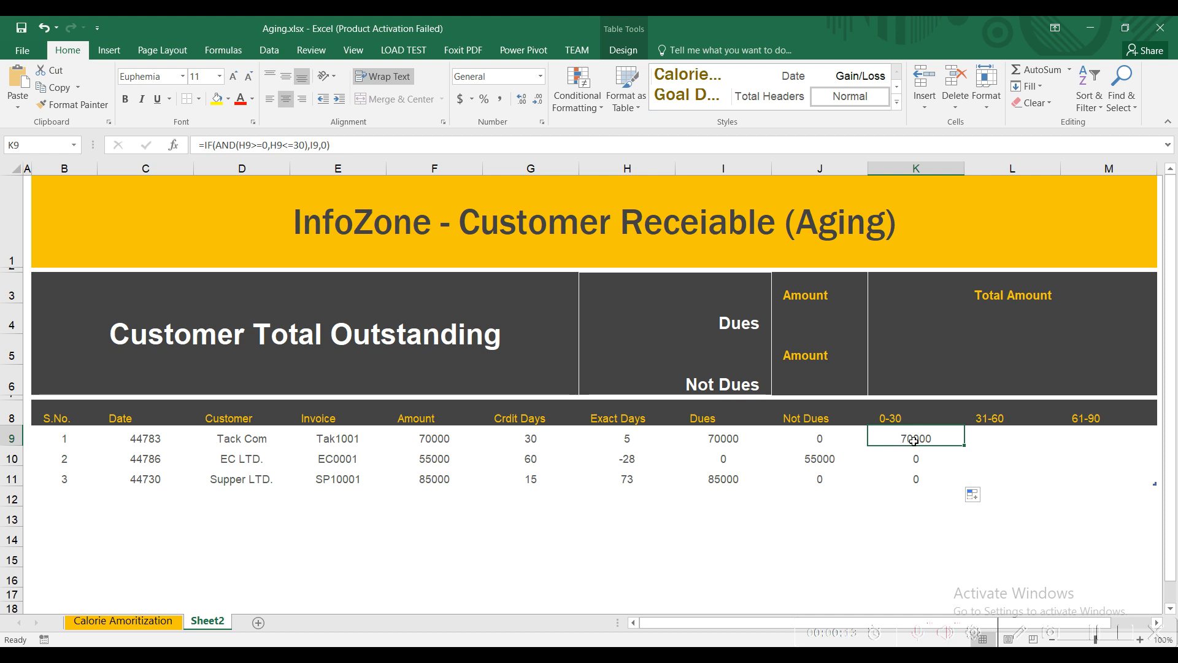
double_click(880, 443)
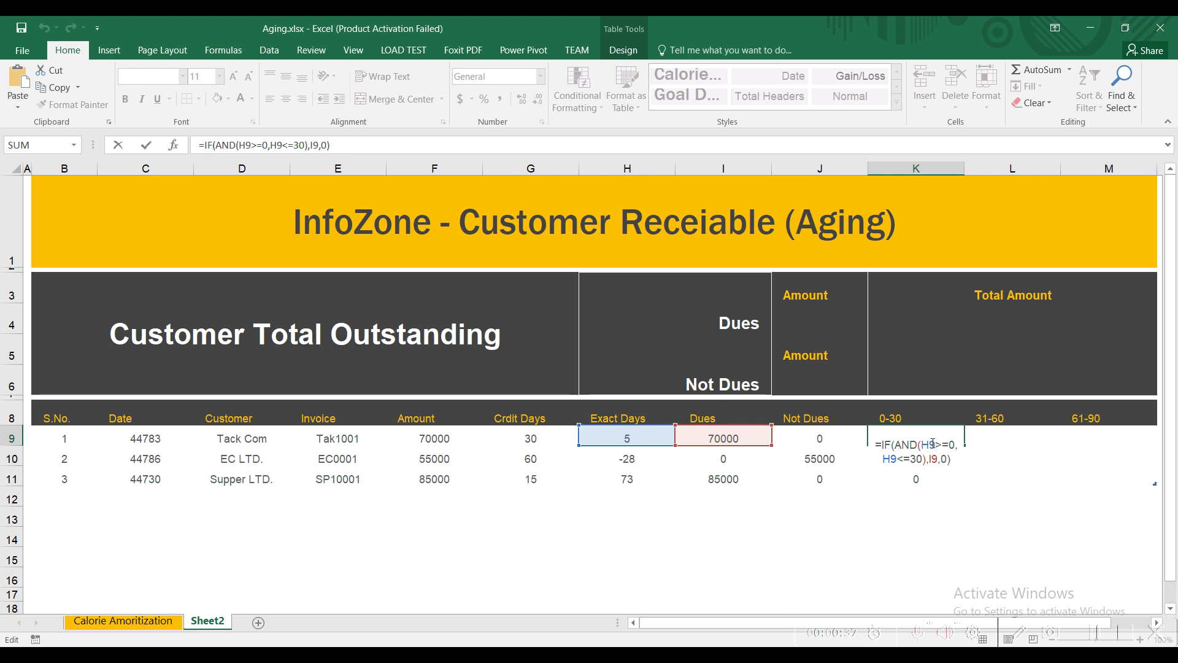
key("ctrl+Return")
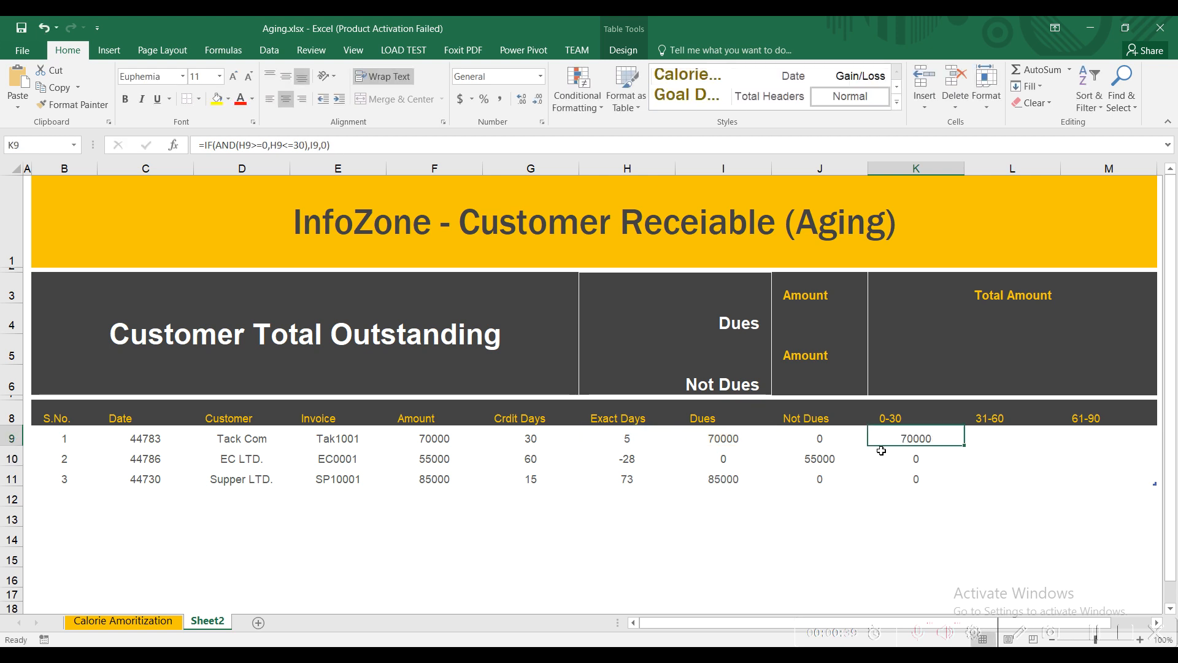
double_click(945, 439)
left_click_drag(951, 460, 872, 446)
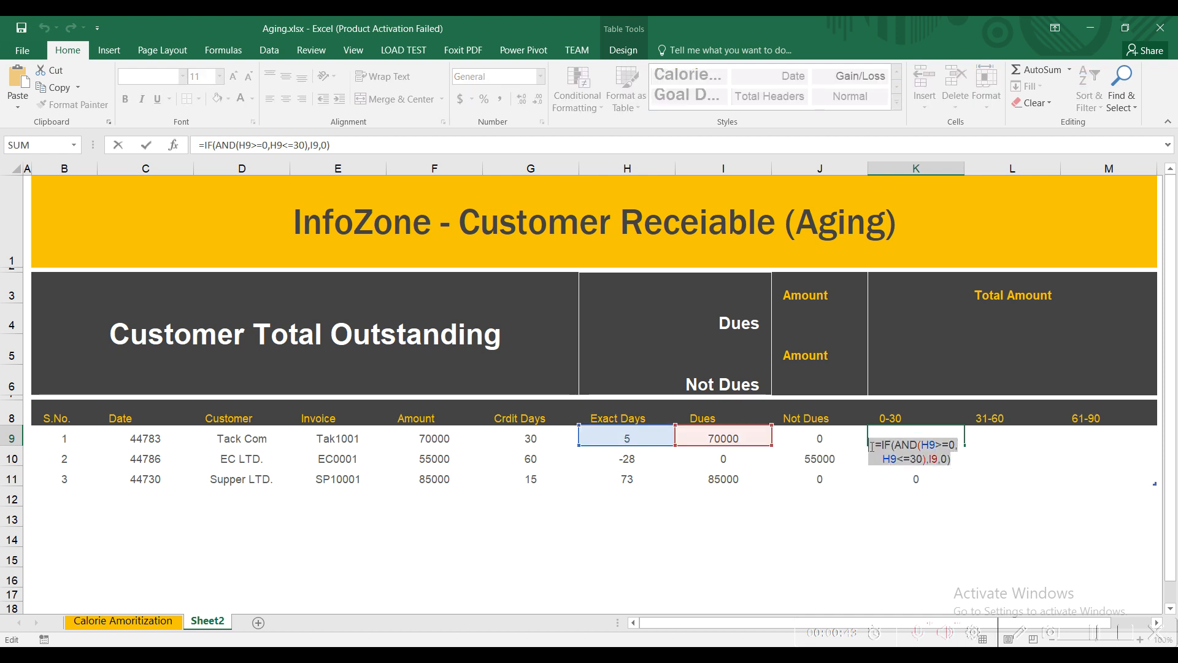
key("ctrl+c")
key("Escape")
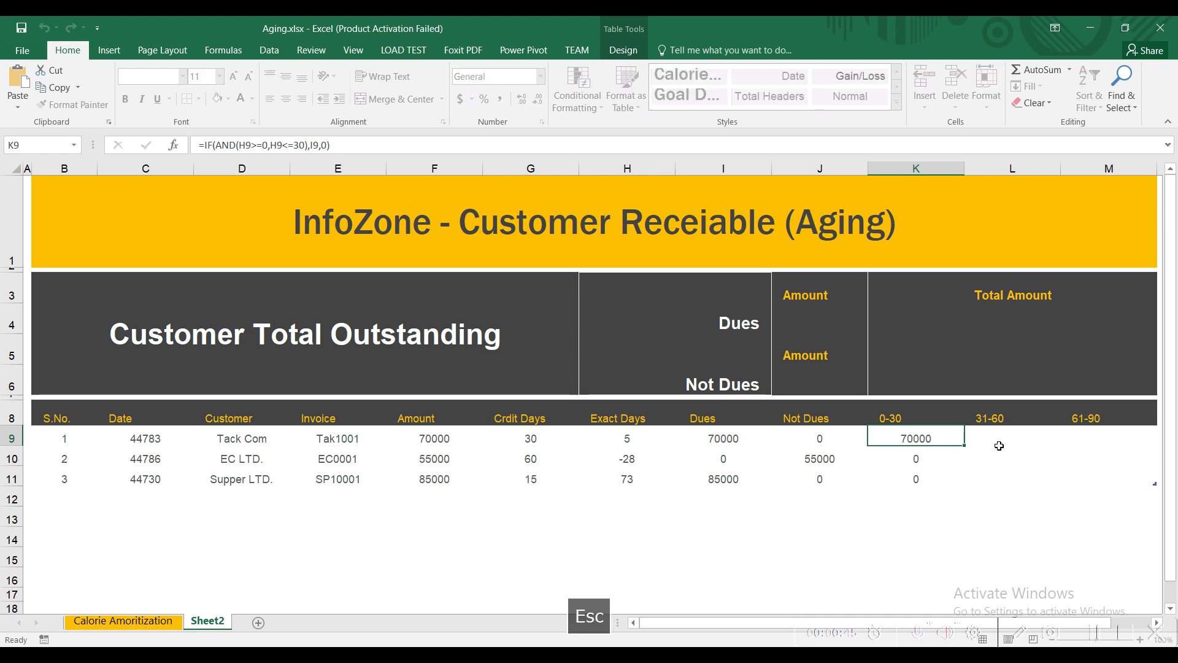
Paste the copied formula into L9 and adapt it for the 31-60 bucket as =IF(AND(H9>=31,H9<=60),I9,0).
left_click(997, 440)
double_click(997, 440)
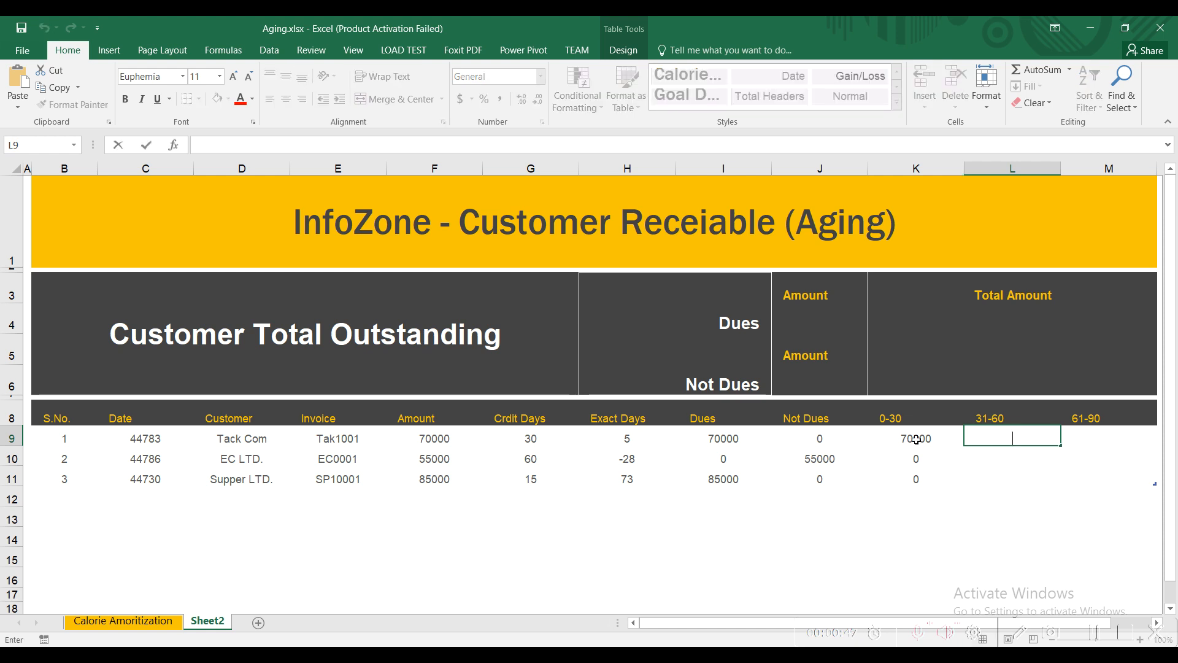
key("ctrl+v")
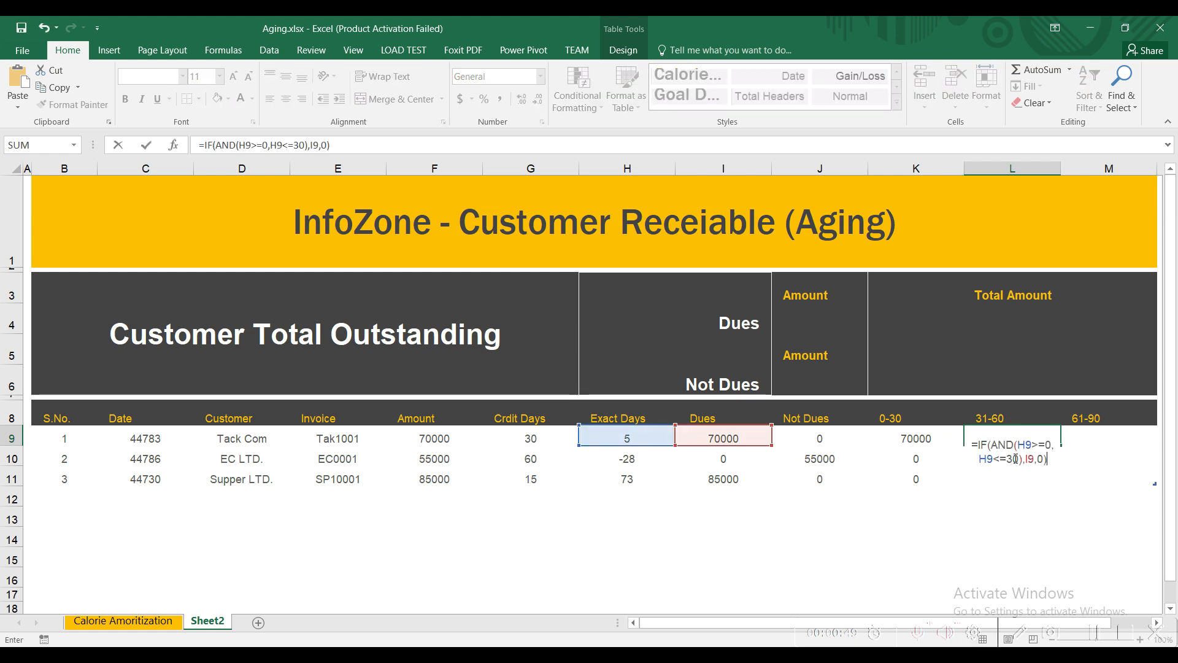
left_click(1051, 445)
key("BackSpace")
type("31")
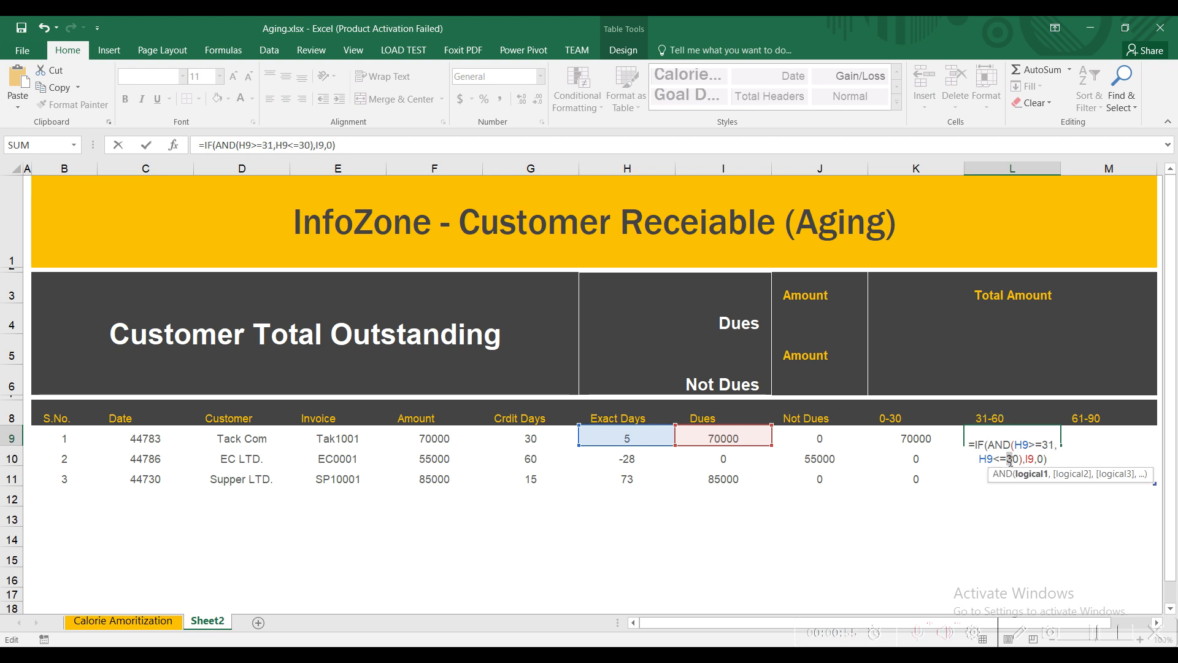
type("6")
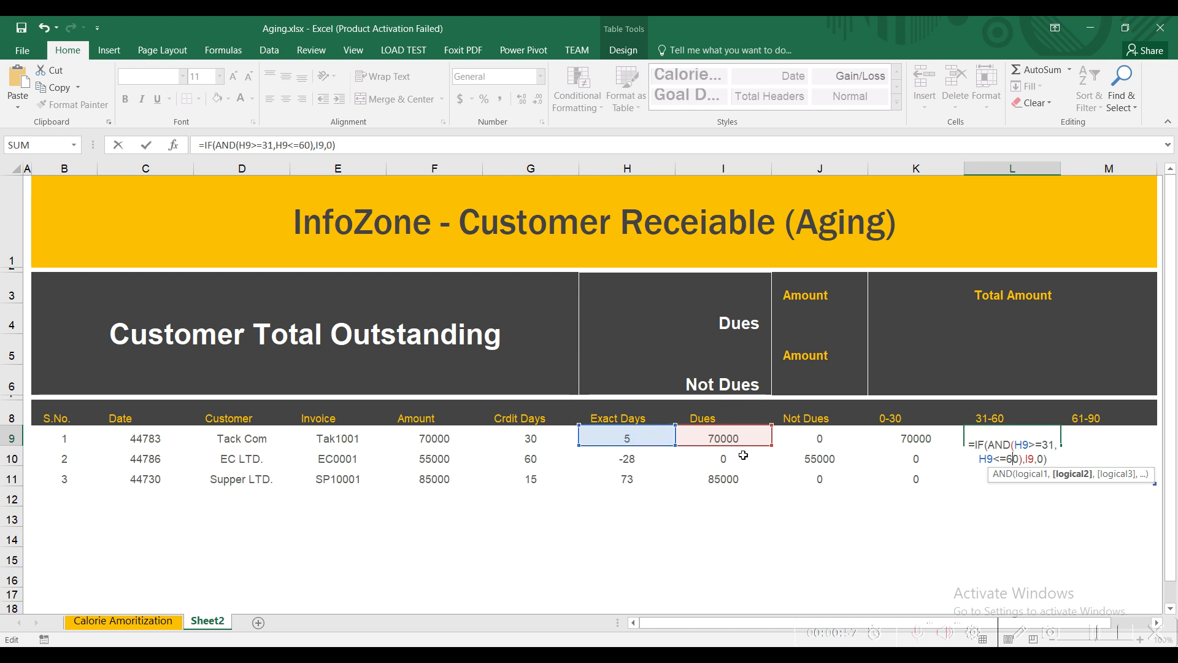
key("Return")
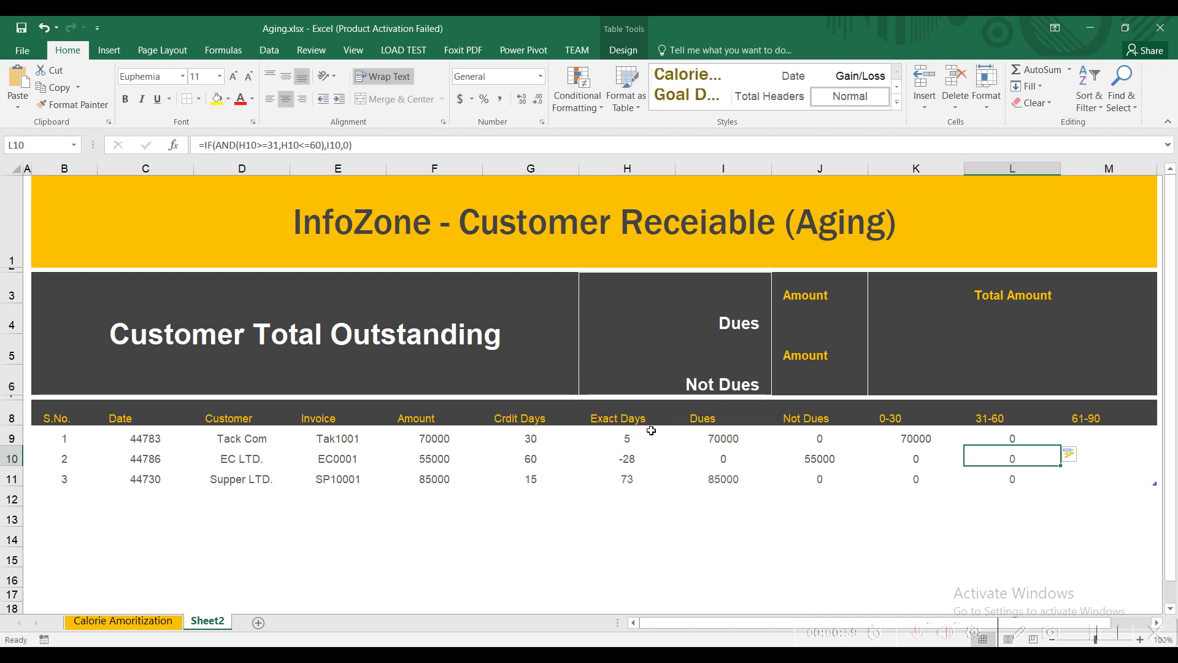
left_click(1007, 435)
Paste the copied formula into M9 and adapt it for the 61-90 bucket as =IF(AND(H9>=61,H9<=90),I9,0).
left_click(1077, 434)
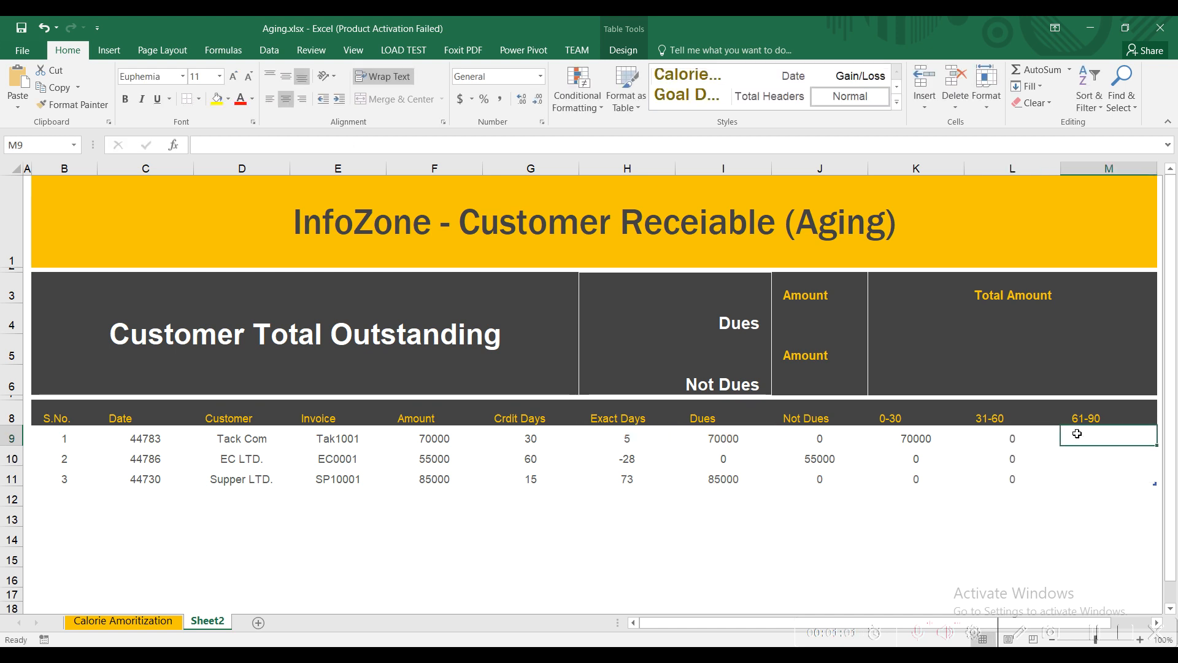
double_click(1079, 433)
key("ctrl+v")
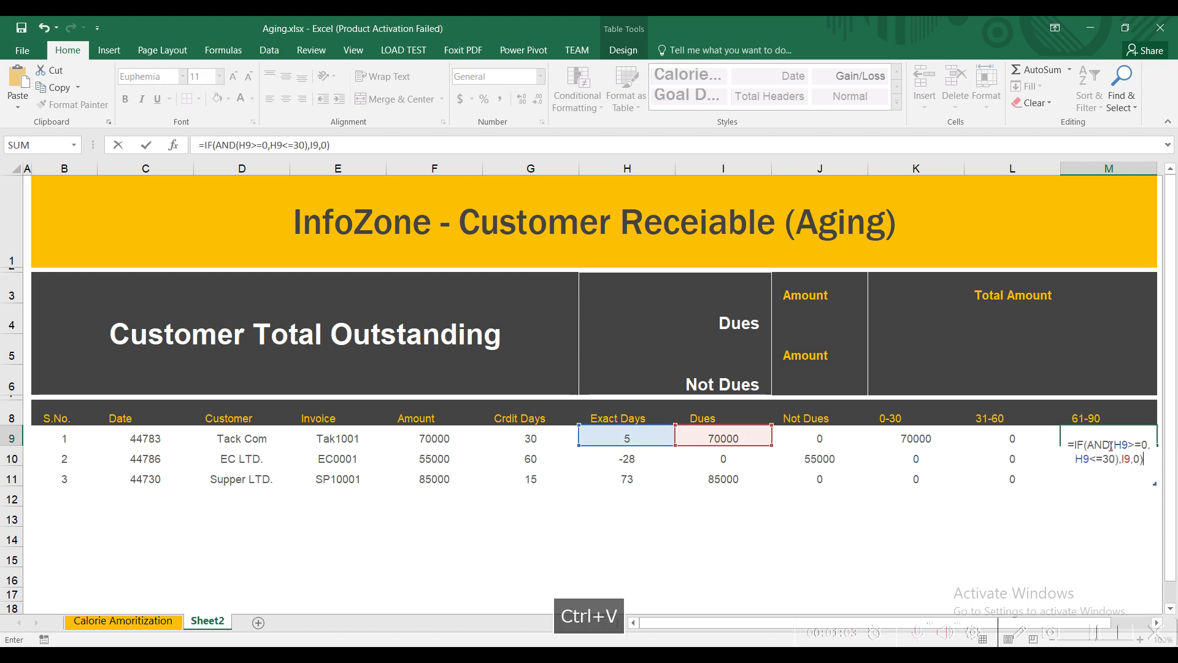
left_click(1098, 634)
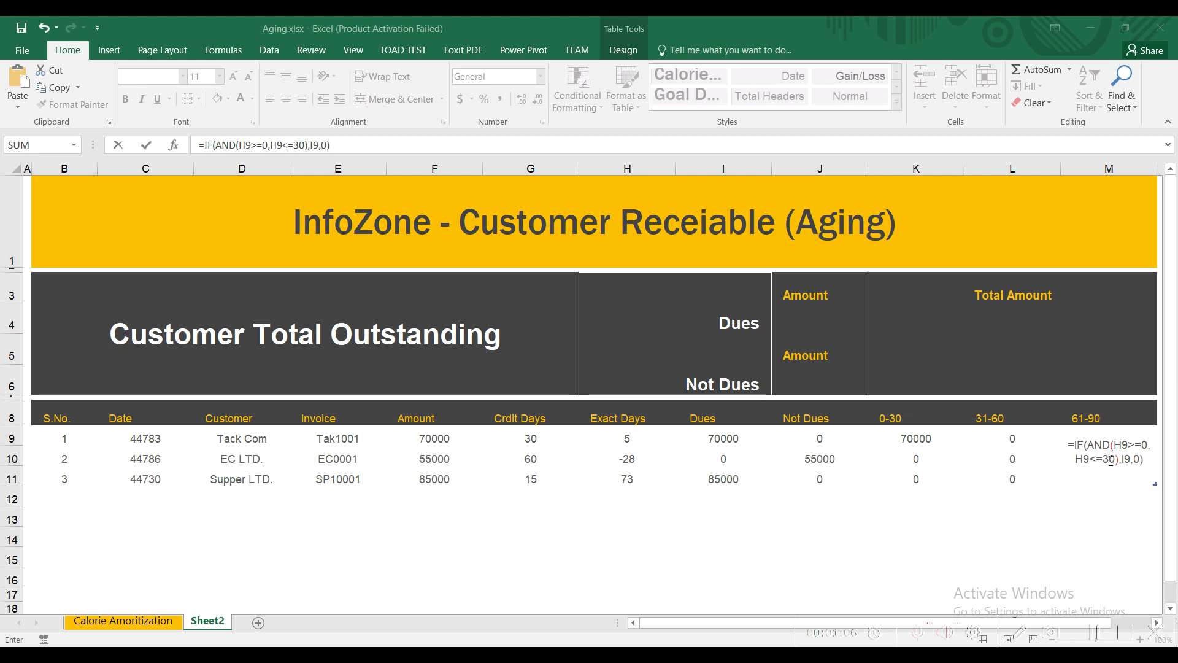
left_click(1146, 446)
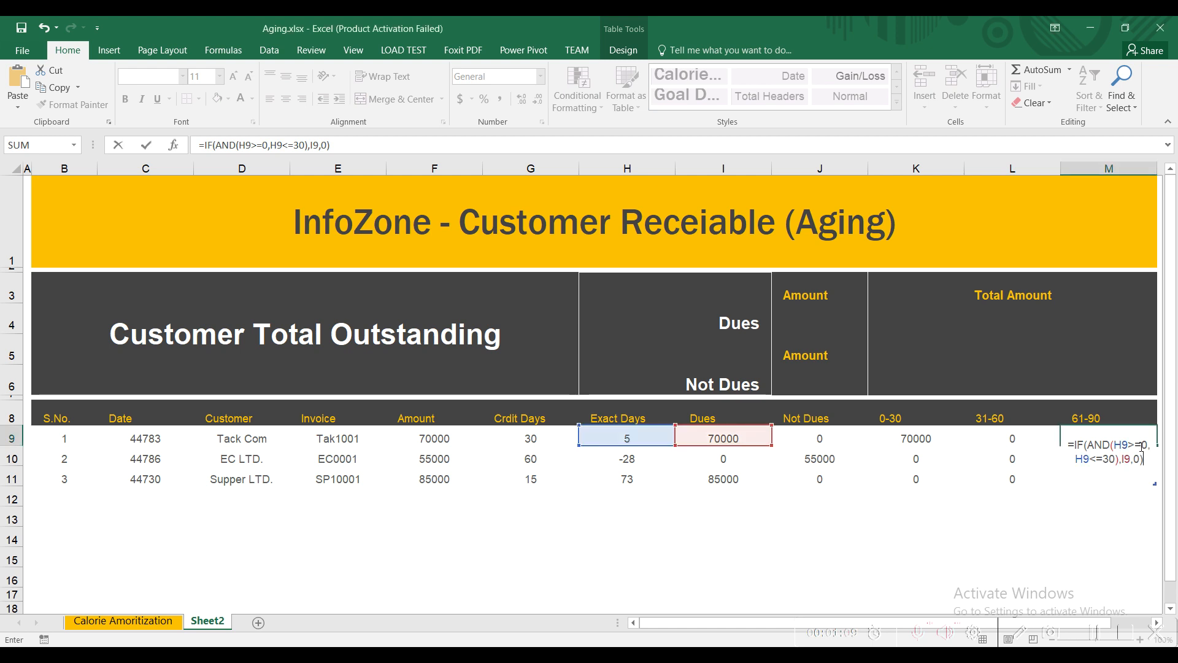
left_click(1145, 446)
key("BackSpace")
type("61")
left_click(1104, 458)
key("Return")
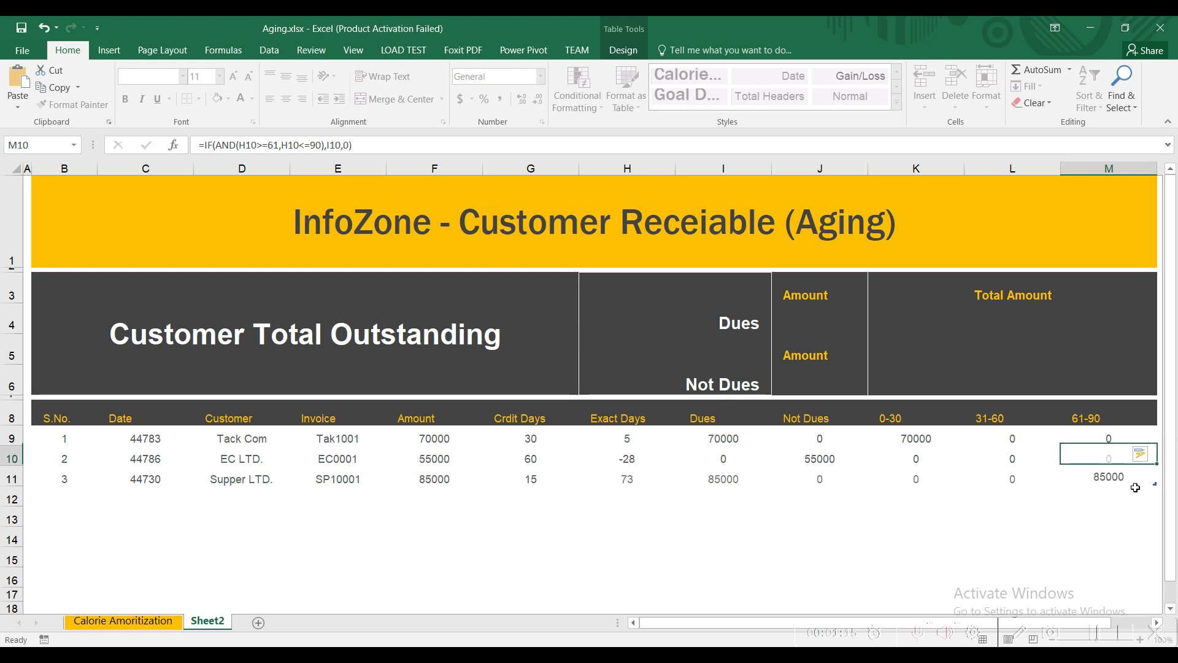
Check the 61-90 amount of the third invoice against its Dues and Exact Days, and review the other invoices' Exact Days.
left_click(1135, 487)
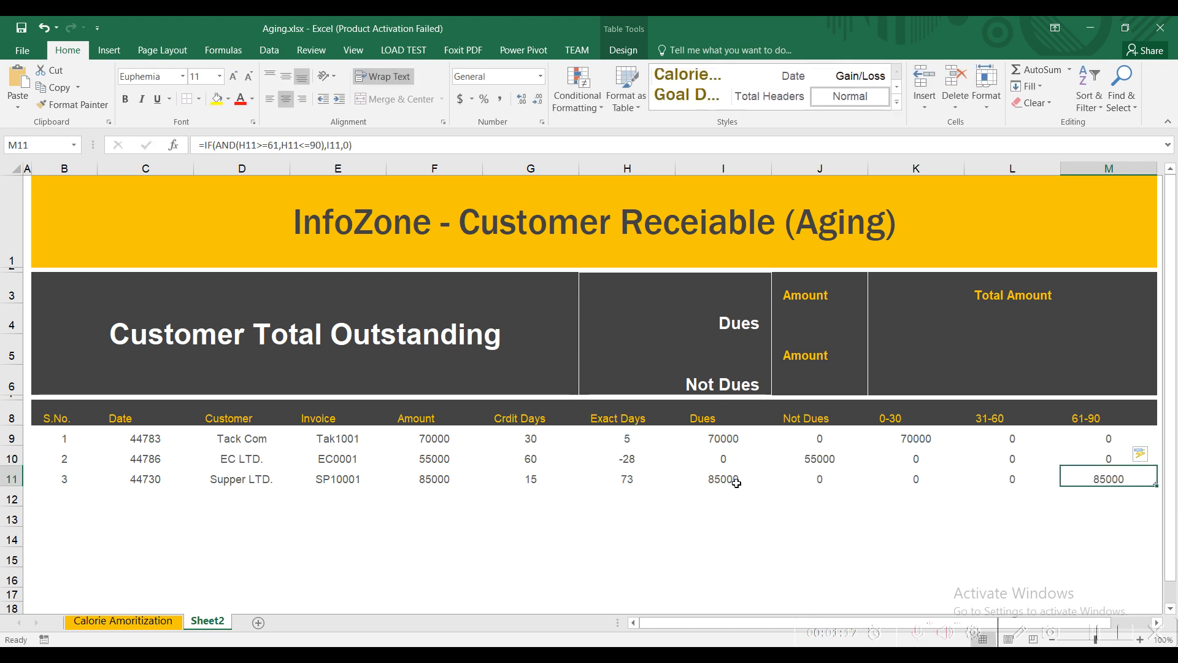
left_click(714, 479)
left_click(626, 478)
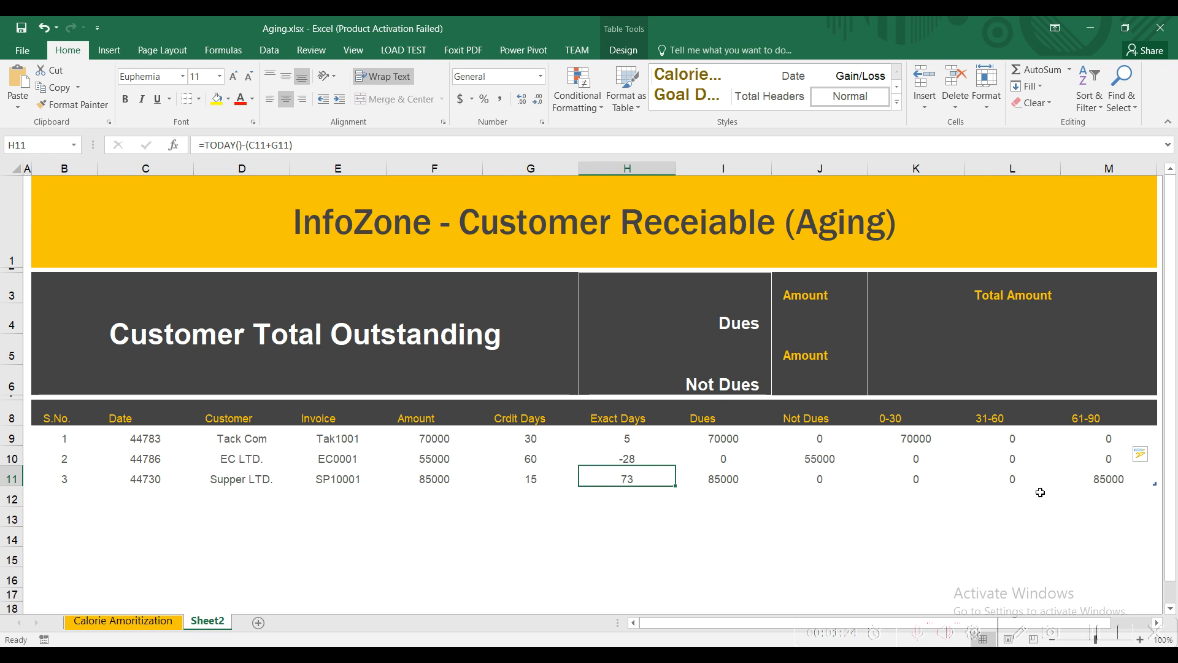
left_click(1068, 477)
left_click(625, 440)
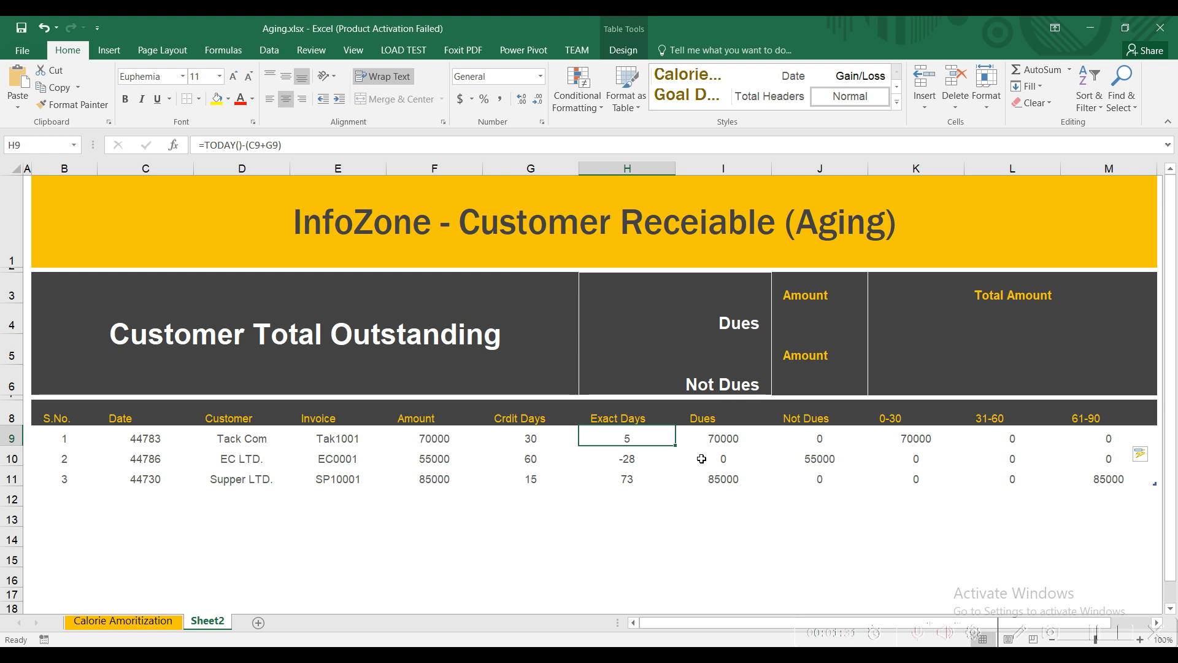
left_click(619, 455)
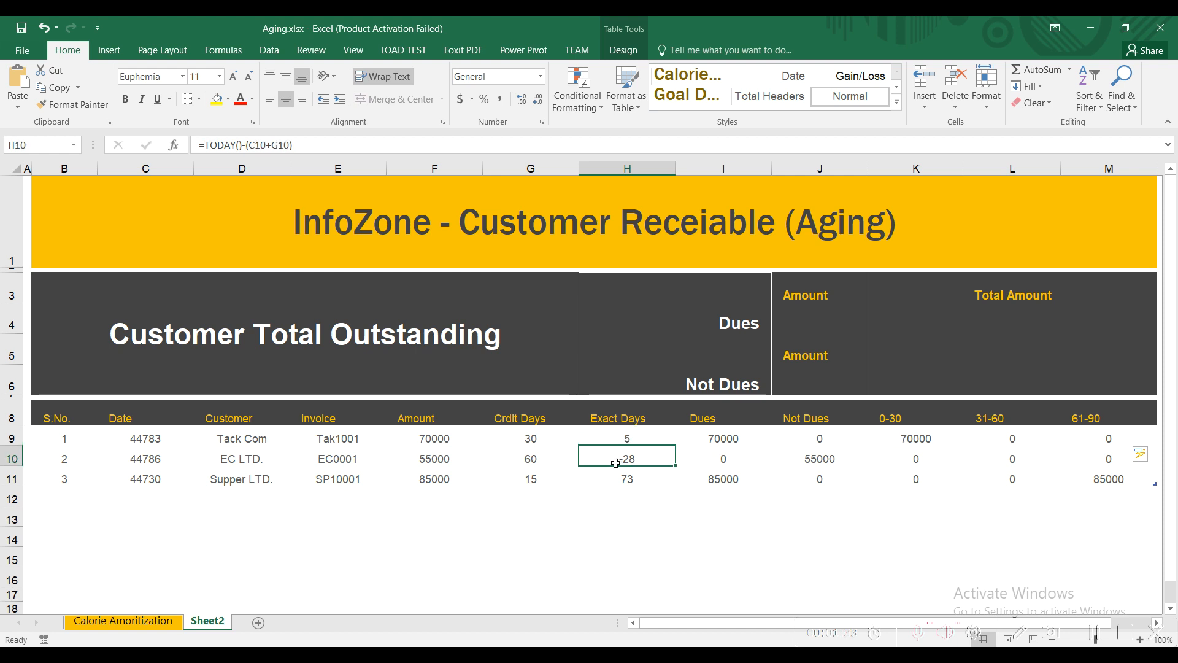
Apply the dollar accounting format to the Dues, Not Dues and aging bucket amounts in I9:M11.
left_click(810, 459)
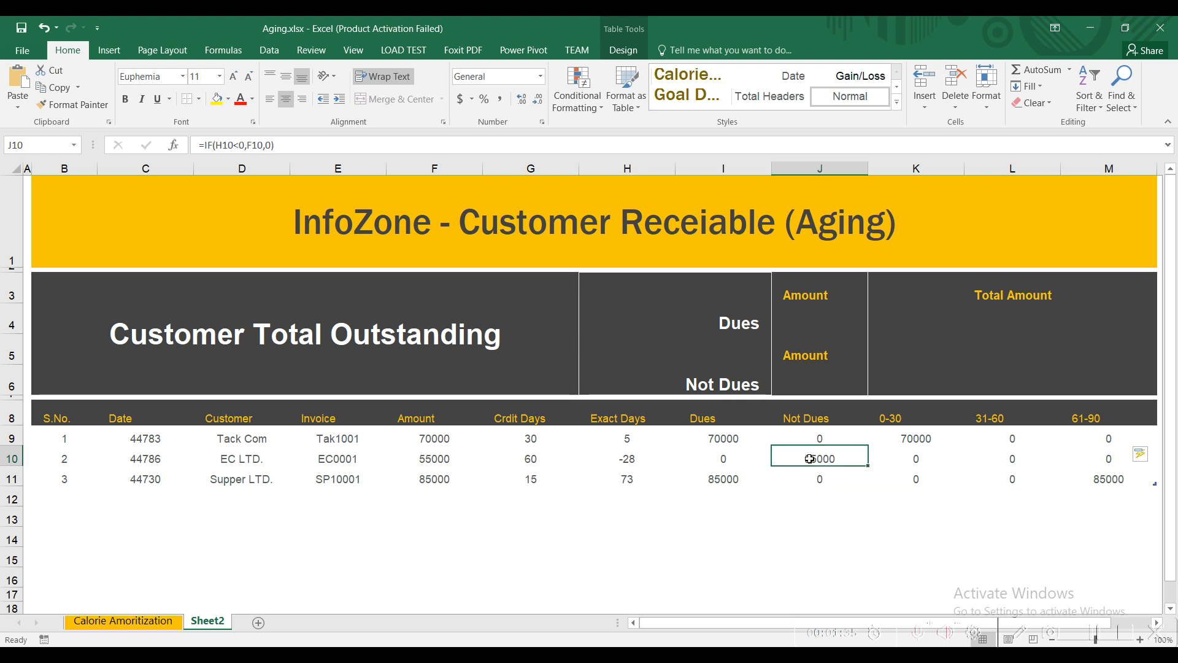
left_click(719, 434)
left_click_drag(768, 448, 1087, 486)
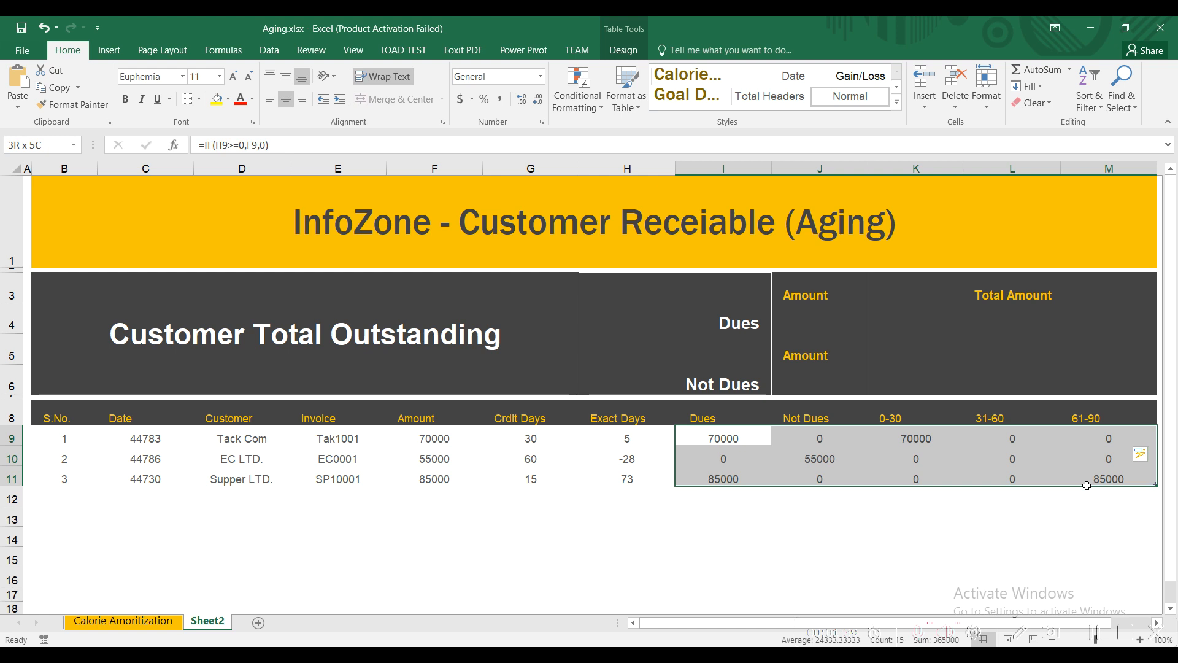
left_click(460, 99)
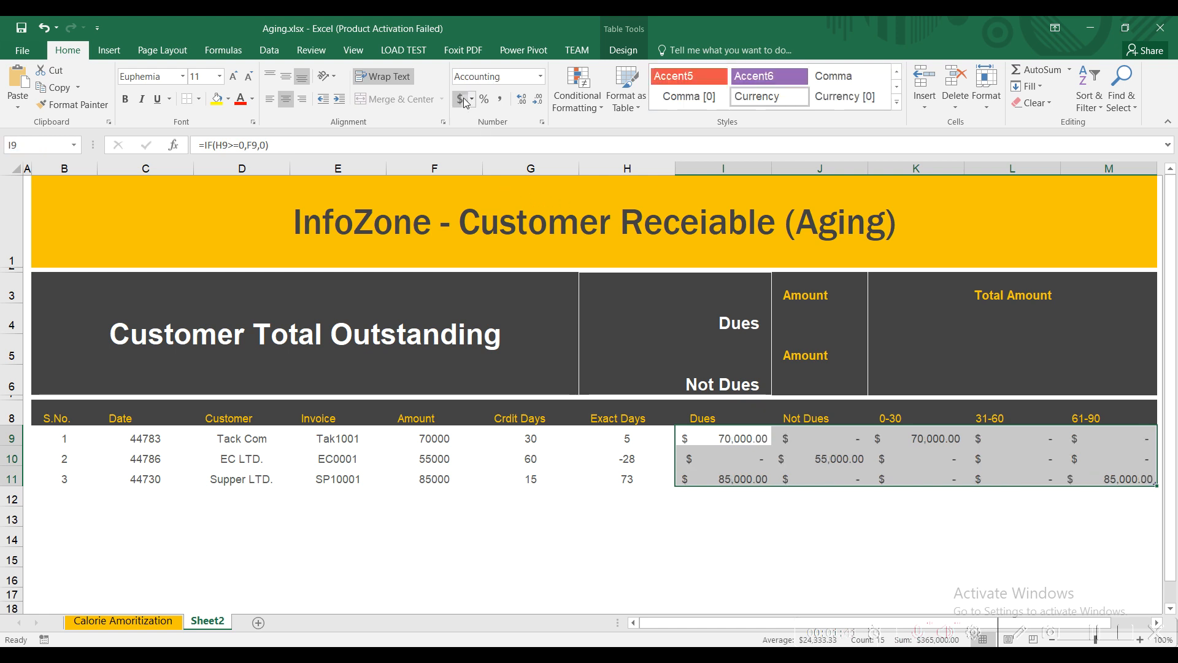
left_click(812, 472)
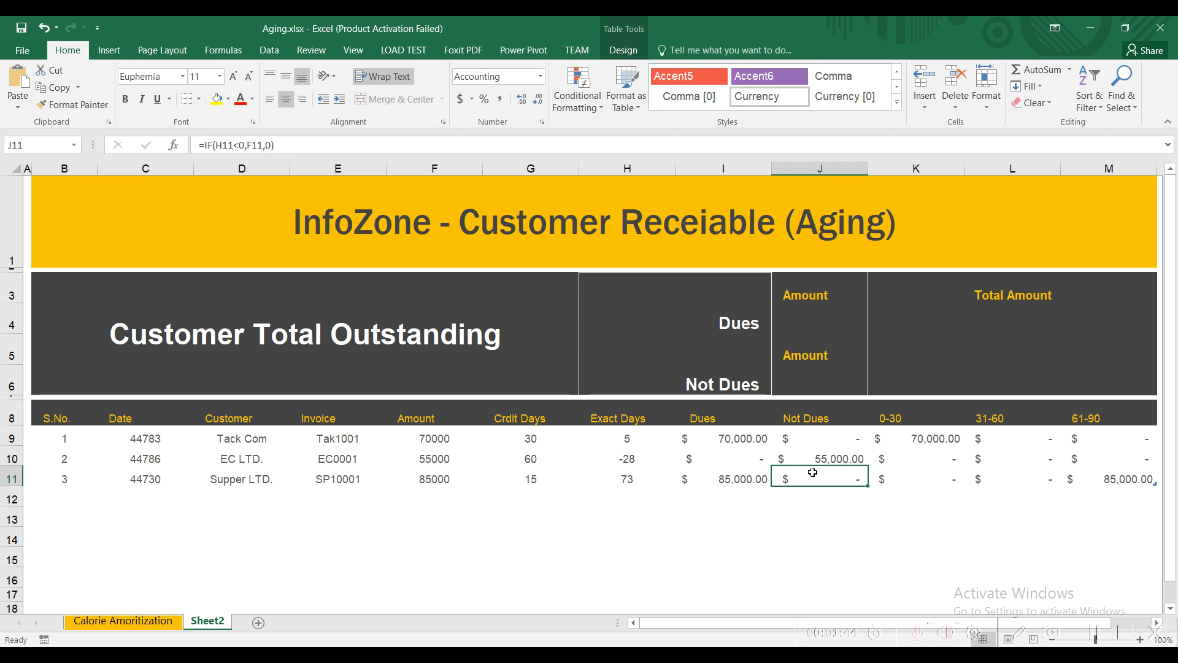
left_click(815, 321)
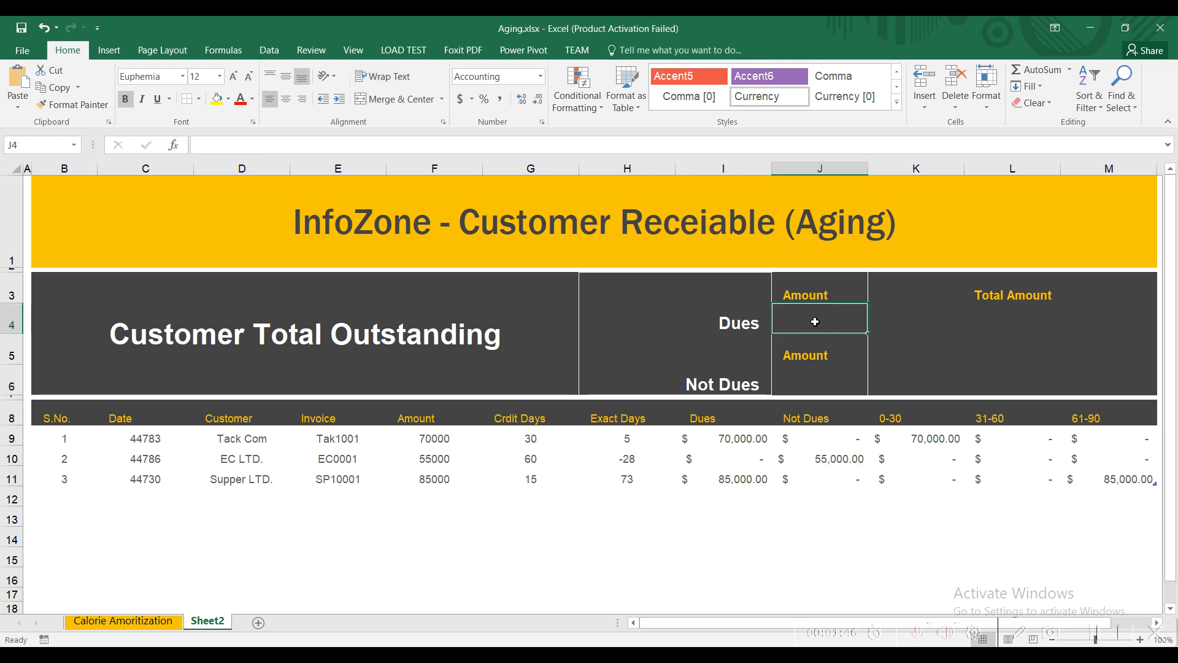
left_click_drag(86, 420, 1091, 487)
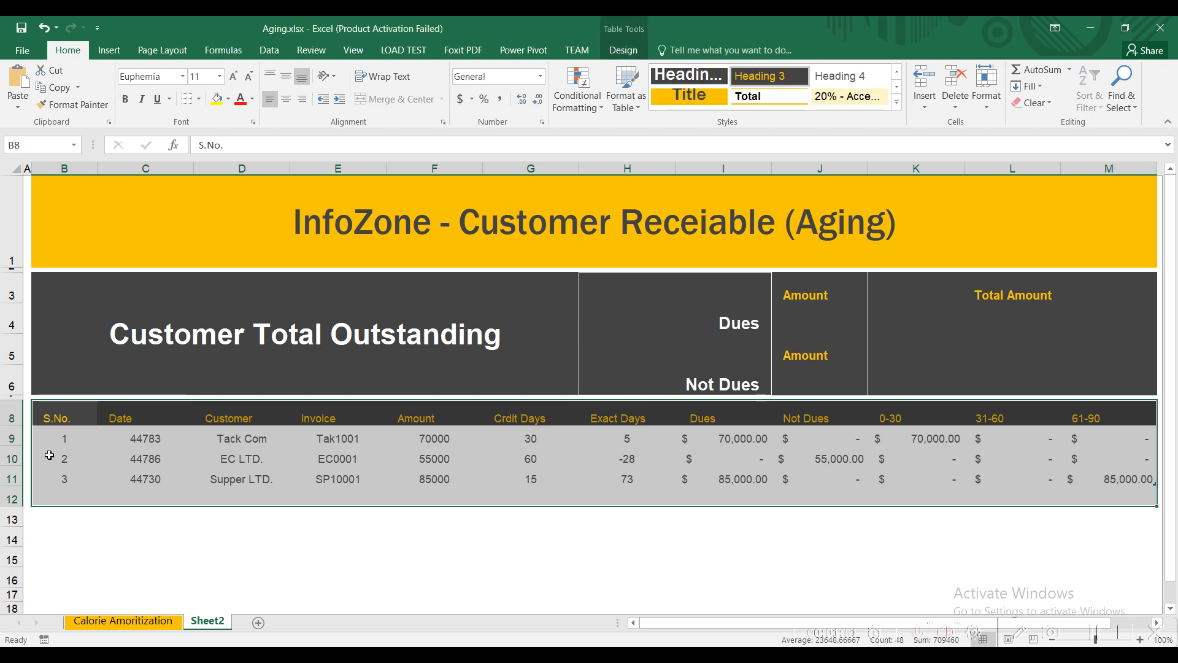
left_click_drag(58, 417, 1106, 478)
left_click(119, 54)
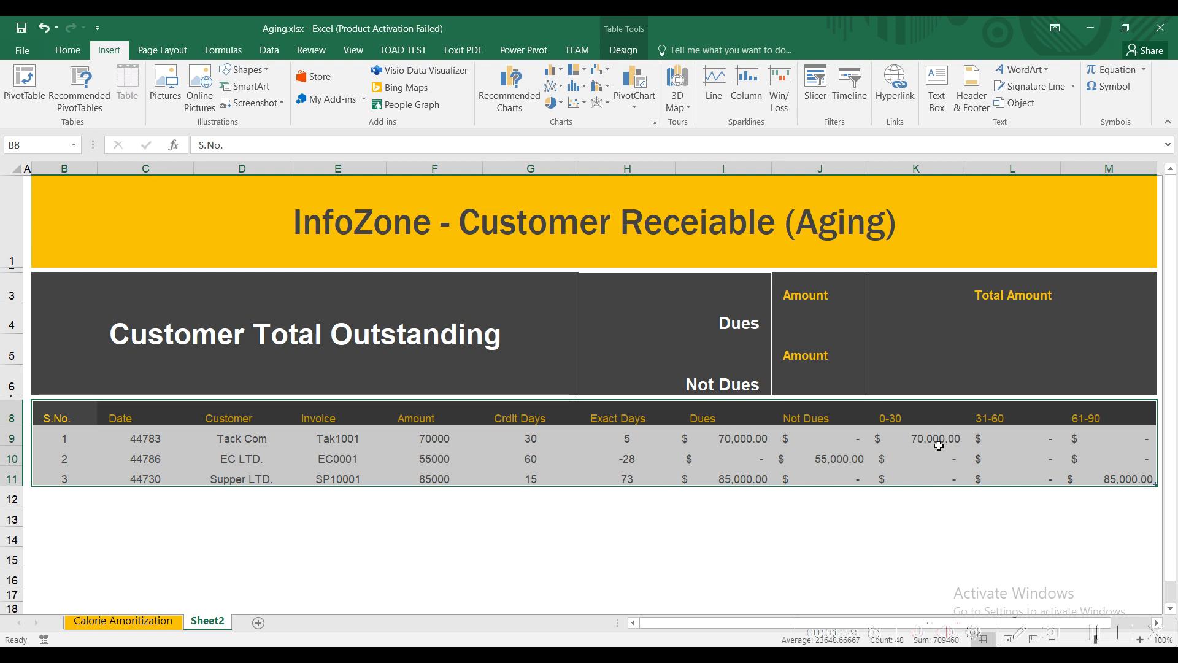
left_click(1102, 471)
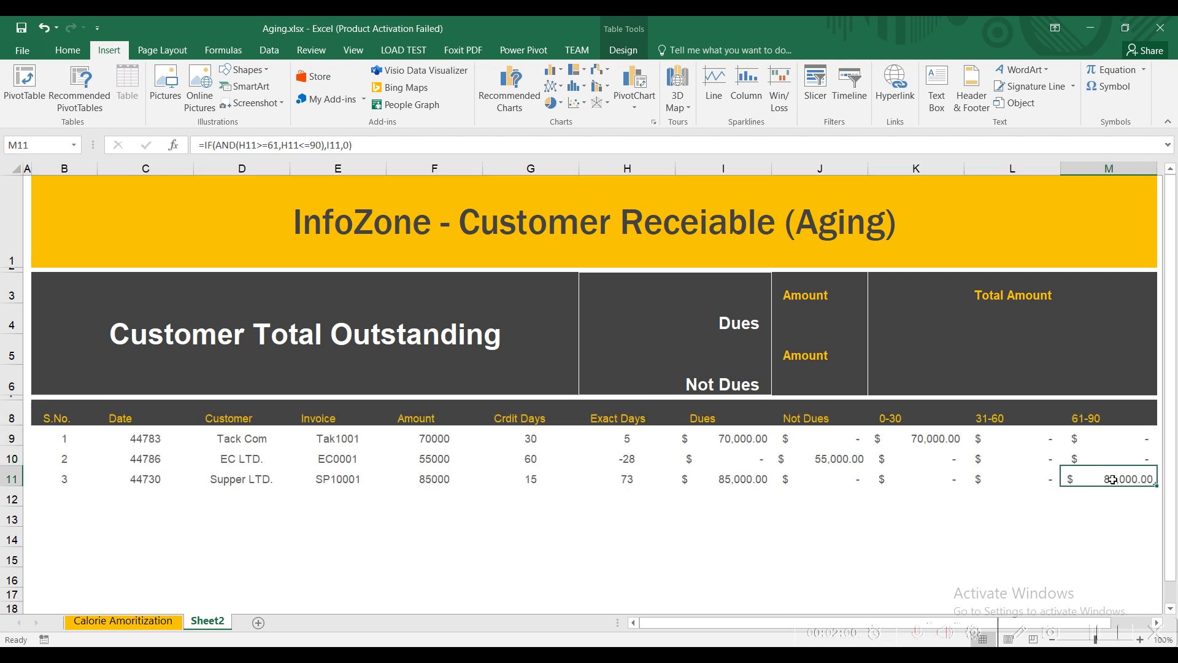
key("Return")
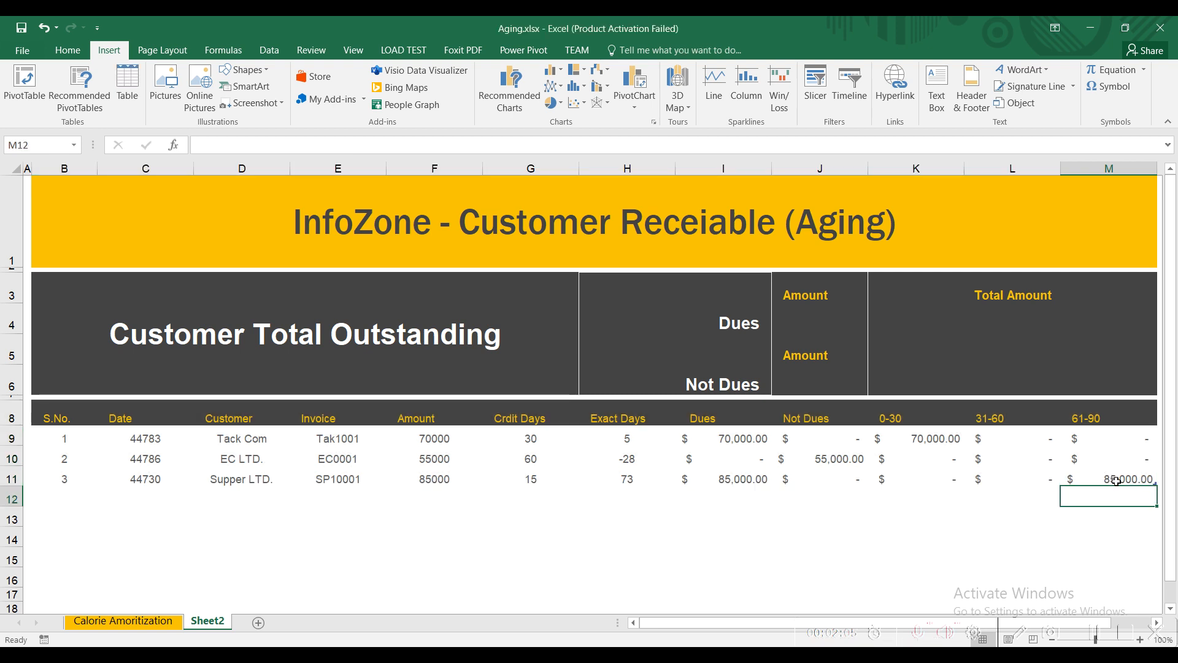
Leave an empty table row below the third invoice by inserting a row above it, copying the invoice into row 11 and clearing row 12.
left_click(1126, 483)
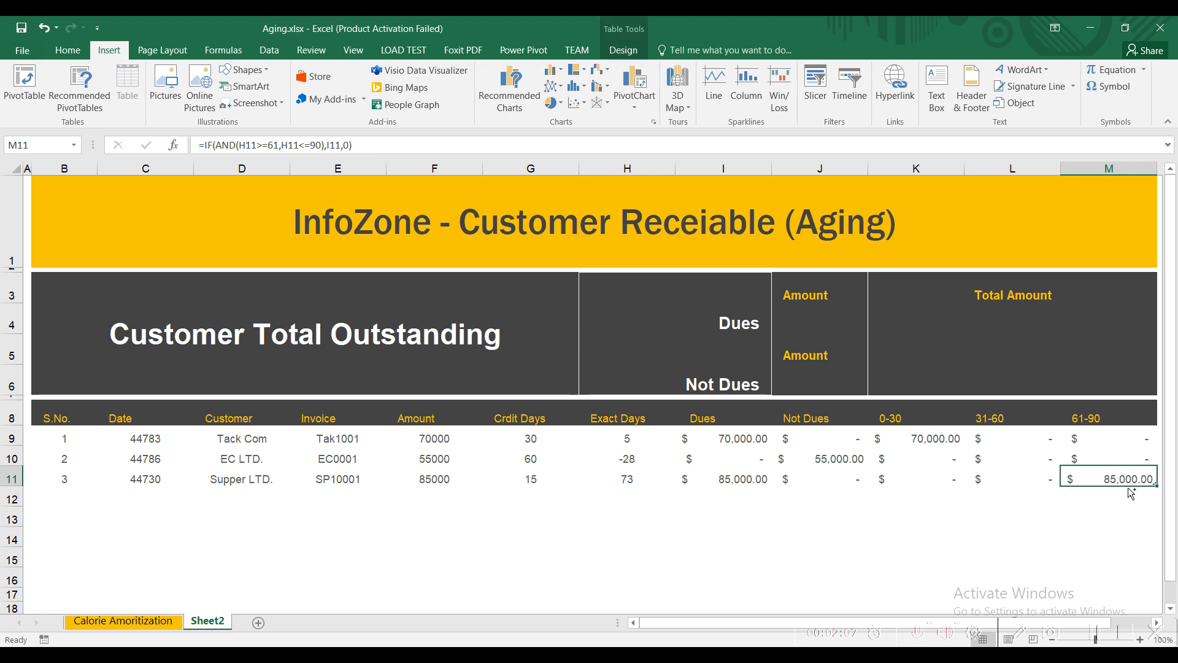
key("ctrl+plus")
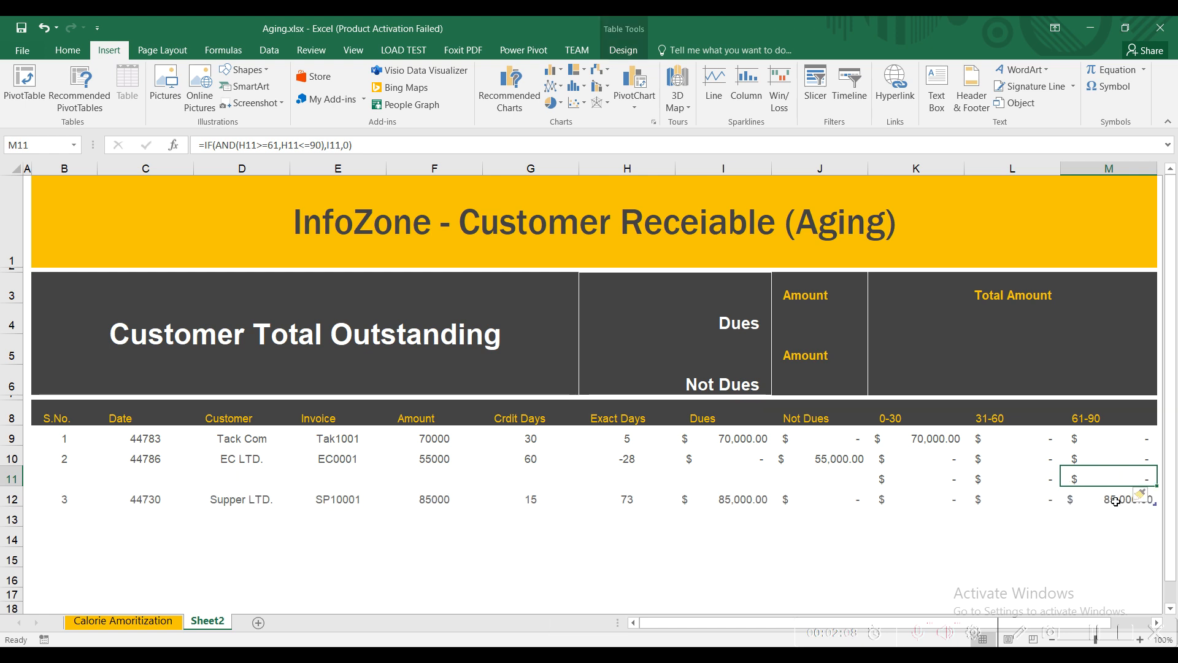
left_click_drag(74, 497, 1068, 495)
key("ctrl+c")
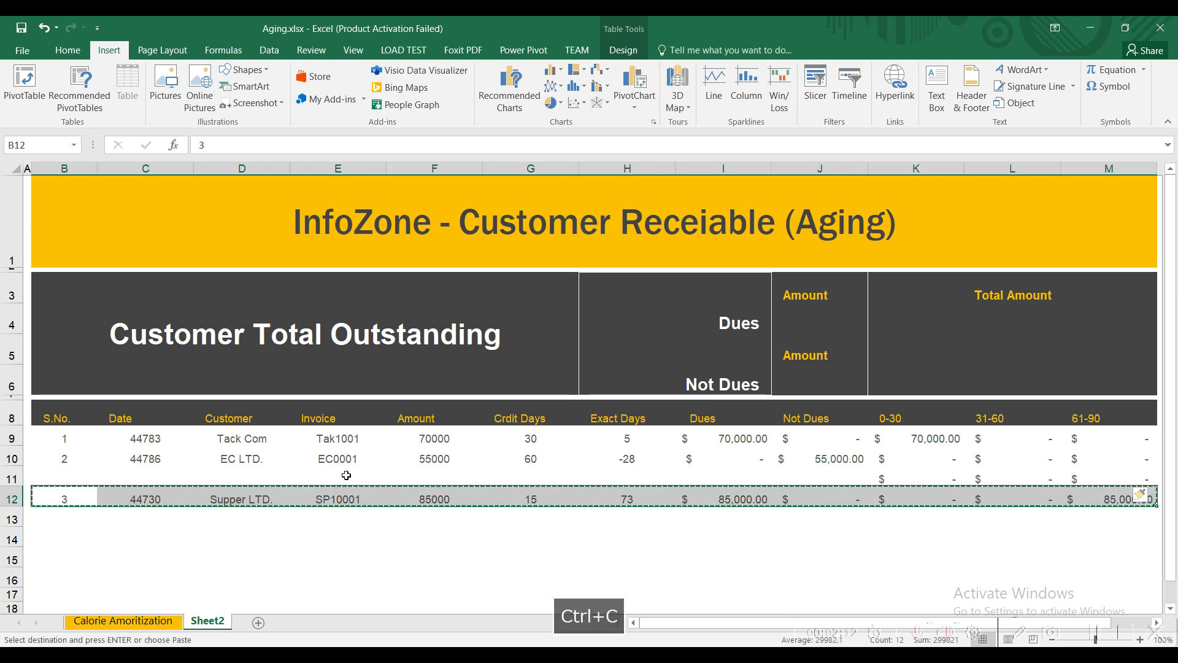
left_click(57, 470)
key("ctrl+v")
left_click_drag(90, 495, 1114, 498)
key("Delete")
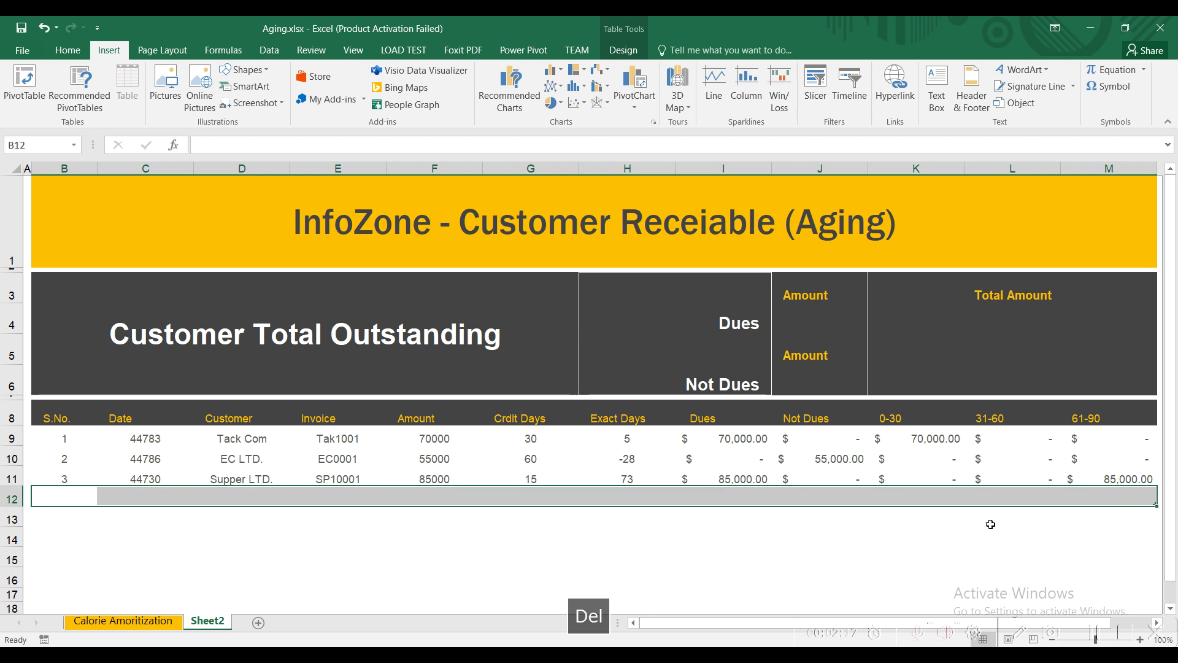
Add a total row to the invoice table.
left_click(1091, 477)
left_click_drag(99, 418, 1086, 497)
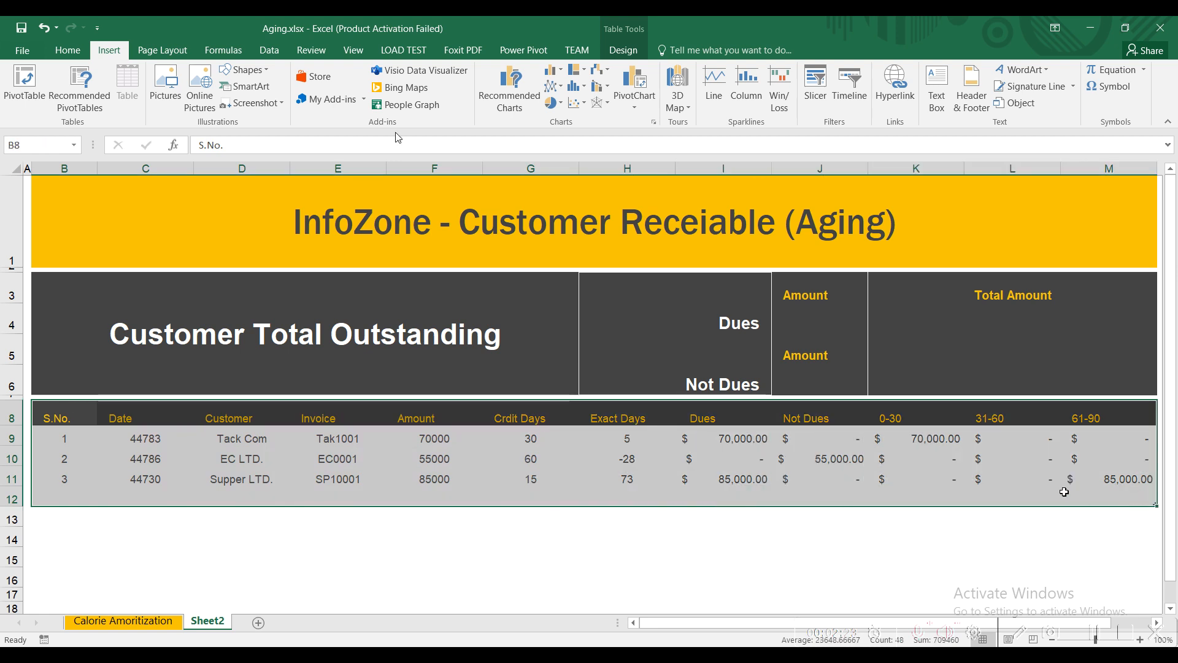
left_click(1080, 476)
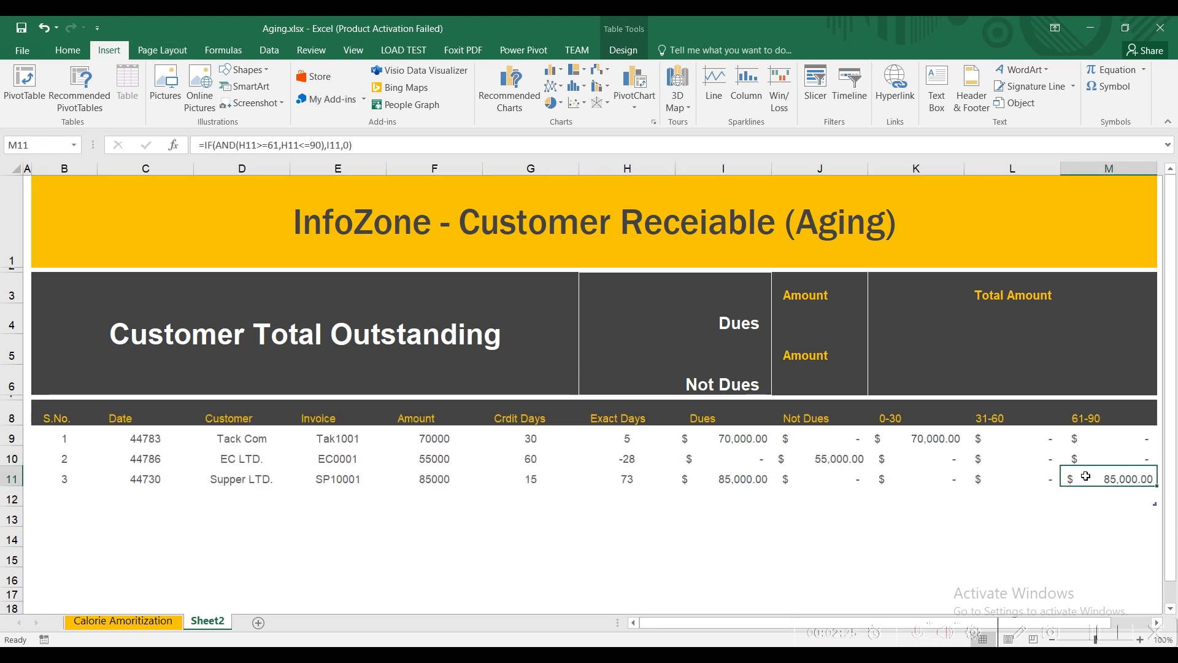
left_click(1150, 503)
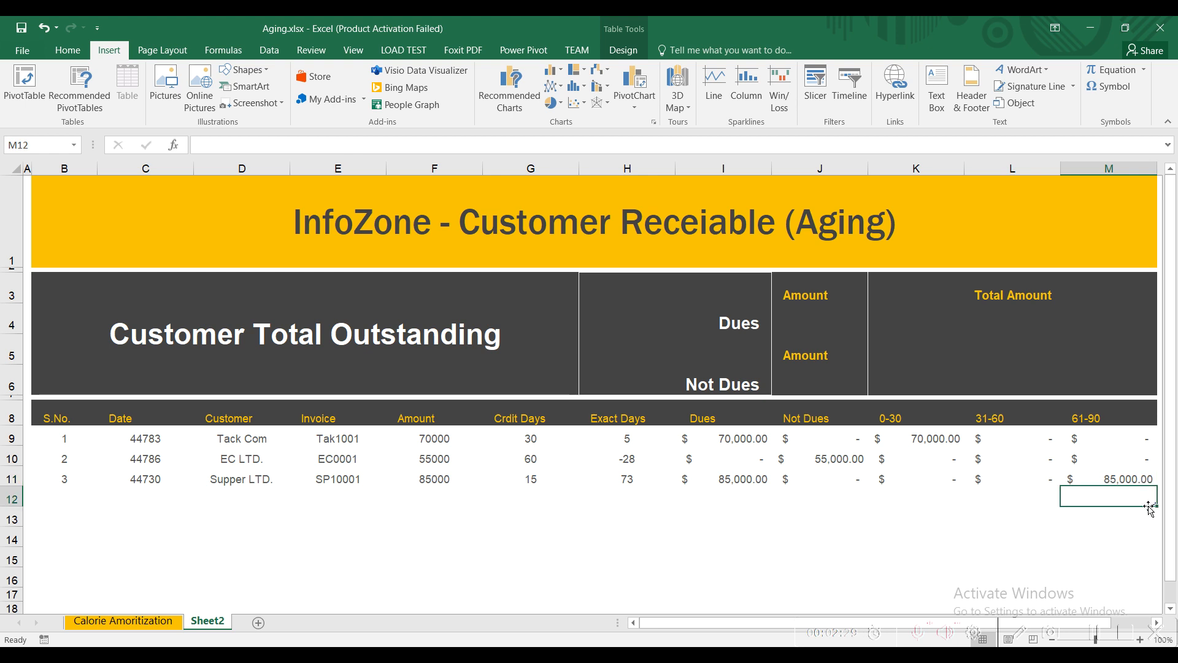
left_click(620, 51)
left_click(422, 87)
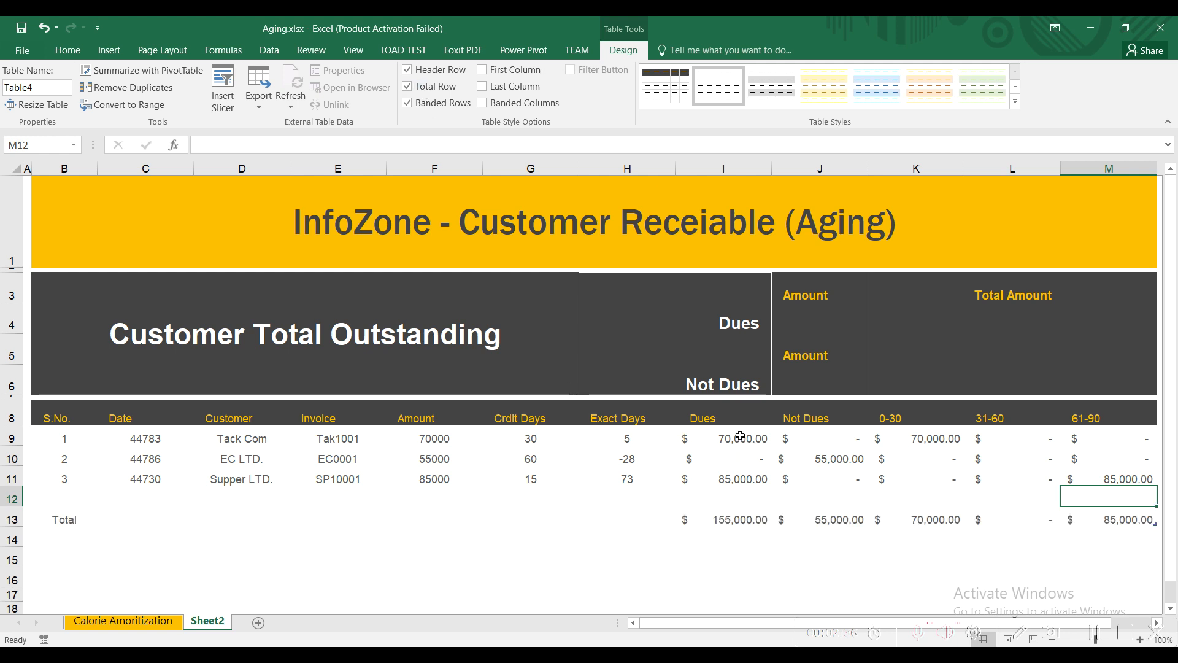
Choose Sum as the total function for Dues and Not Dues, and check the total formulas of the three aging buckets.
left_click(745, 517)
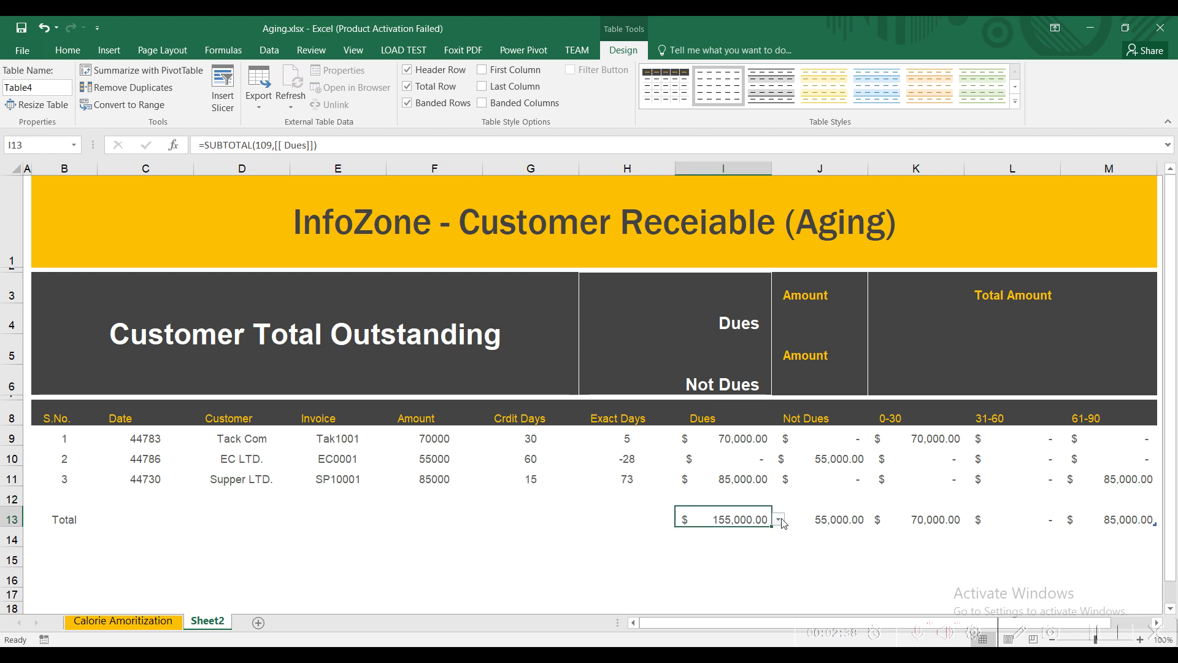
left_click(779, 520)
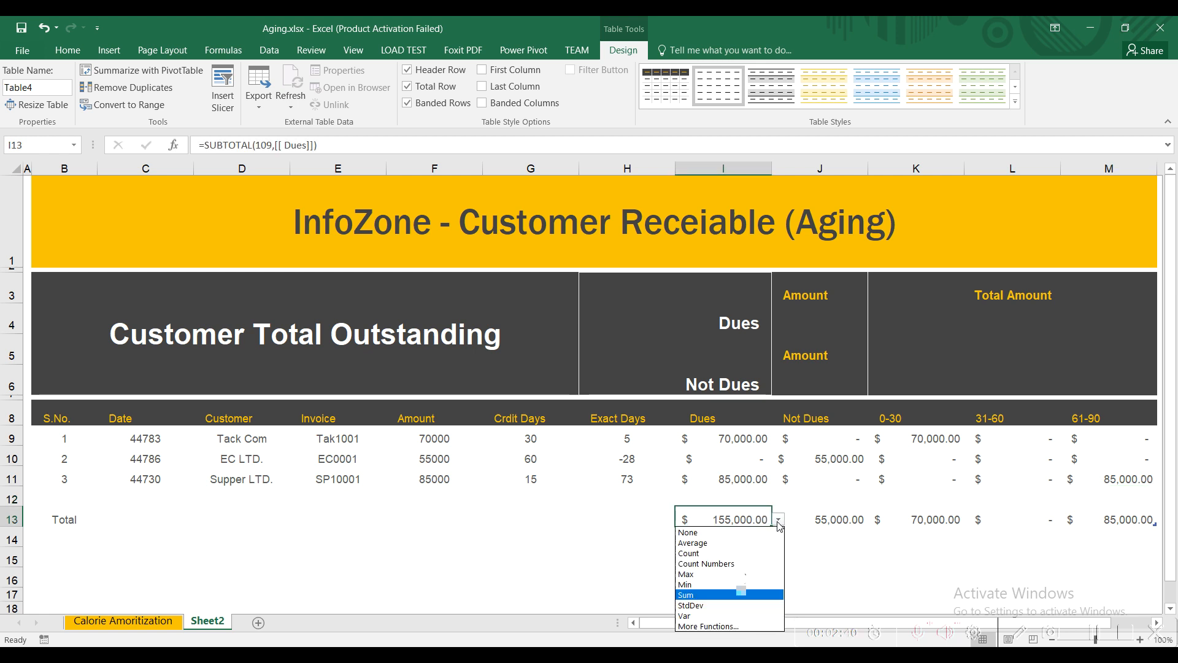
left_click(751, 597)
key("ctrl+a")
left_click(866, 521)
left_click(874, 520)
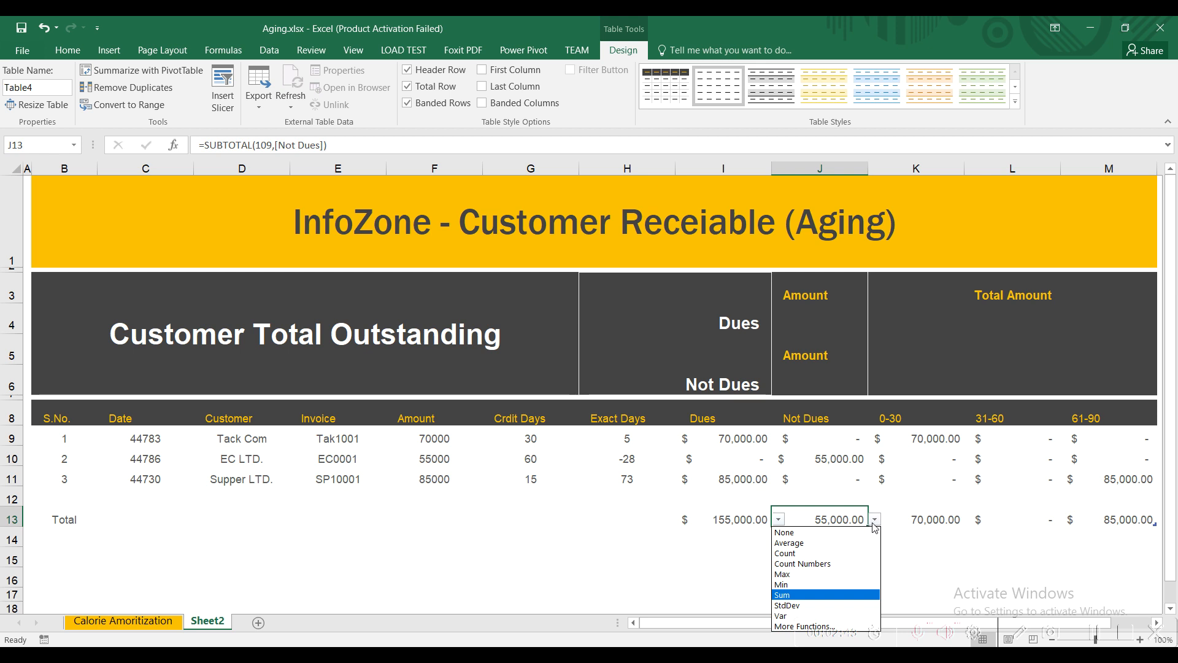
left_click(798, 597)
left_click(933, 519)
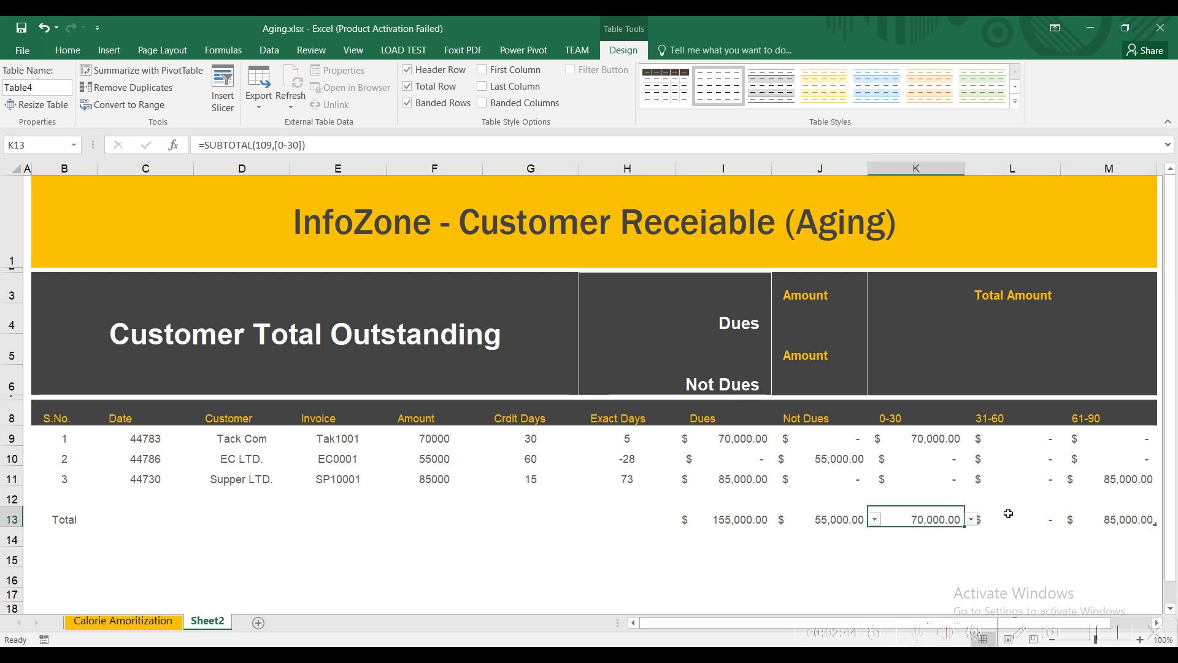
left_click(1053, 516)
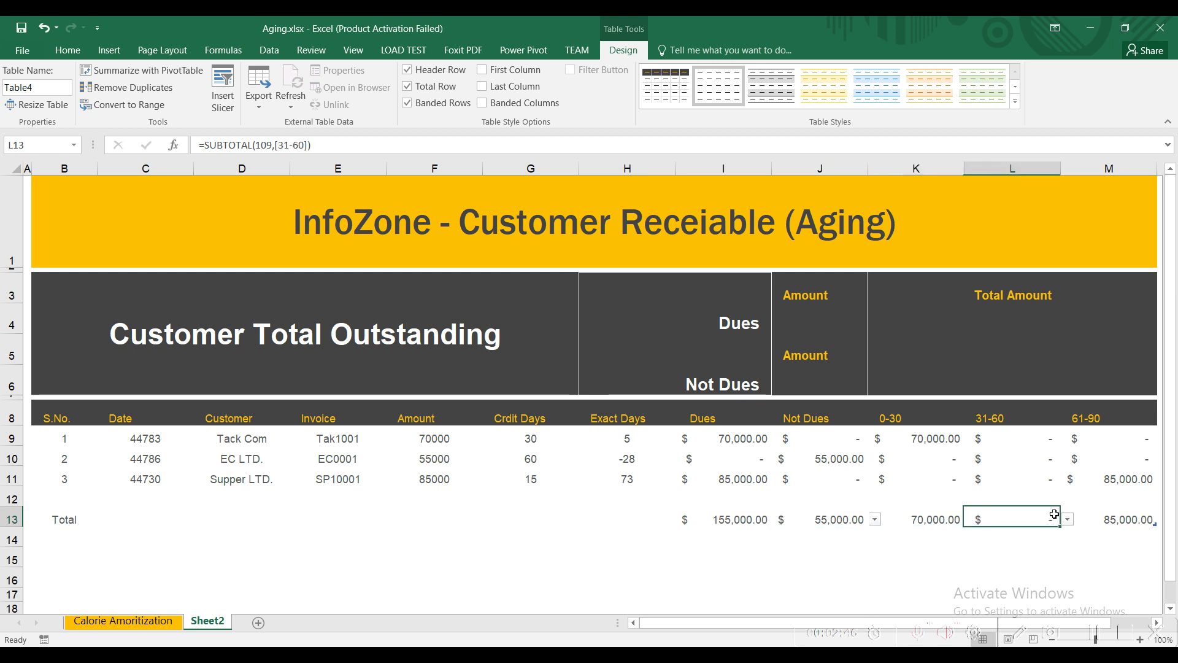
left_click(1136, 519)
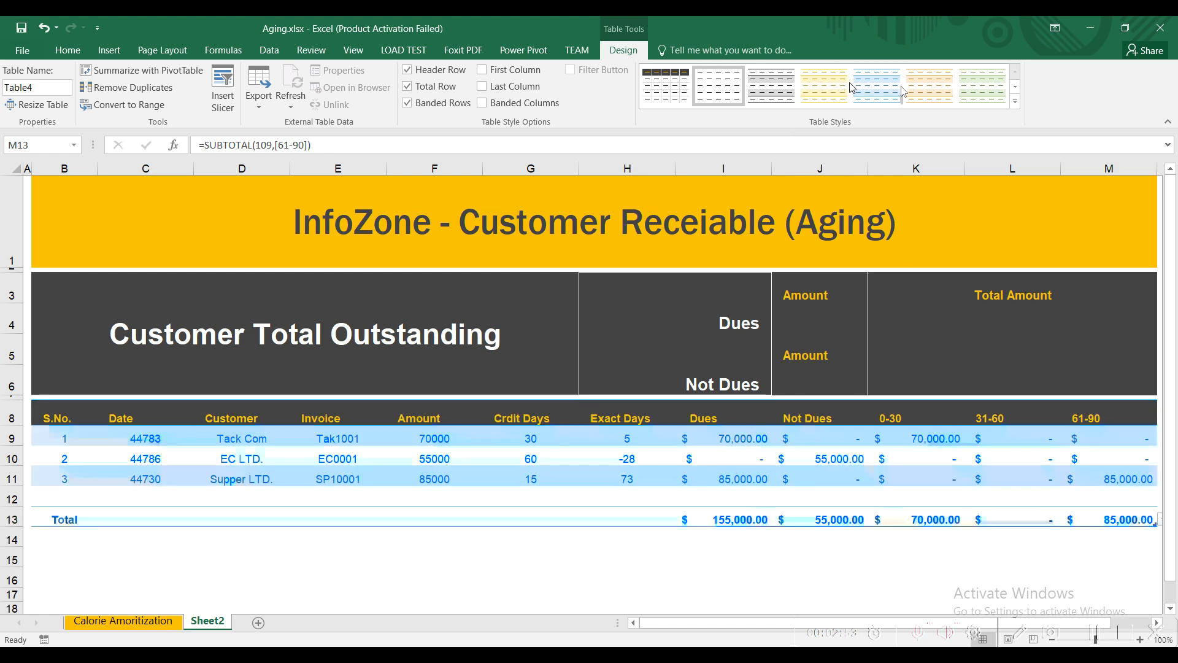
left_click(723, 537)
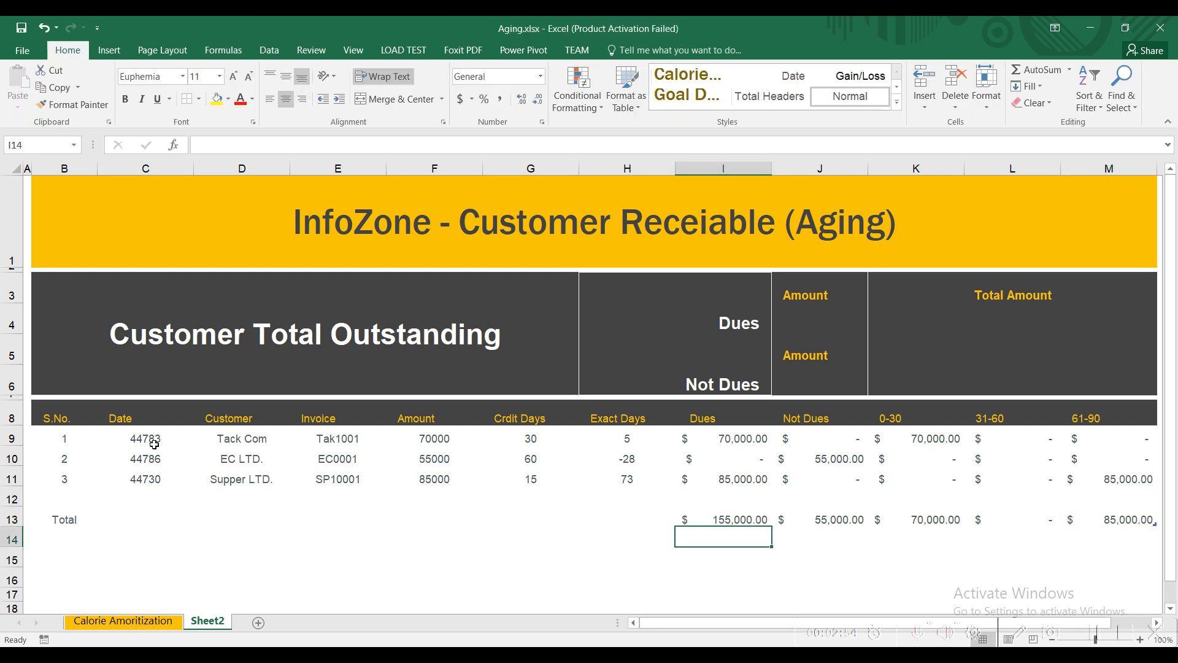
Format the three invoice dates in C9:C11 as Short Date.
left_click_drag(145, 439, 145, 479)
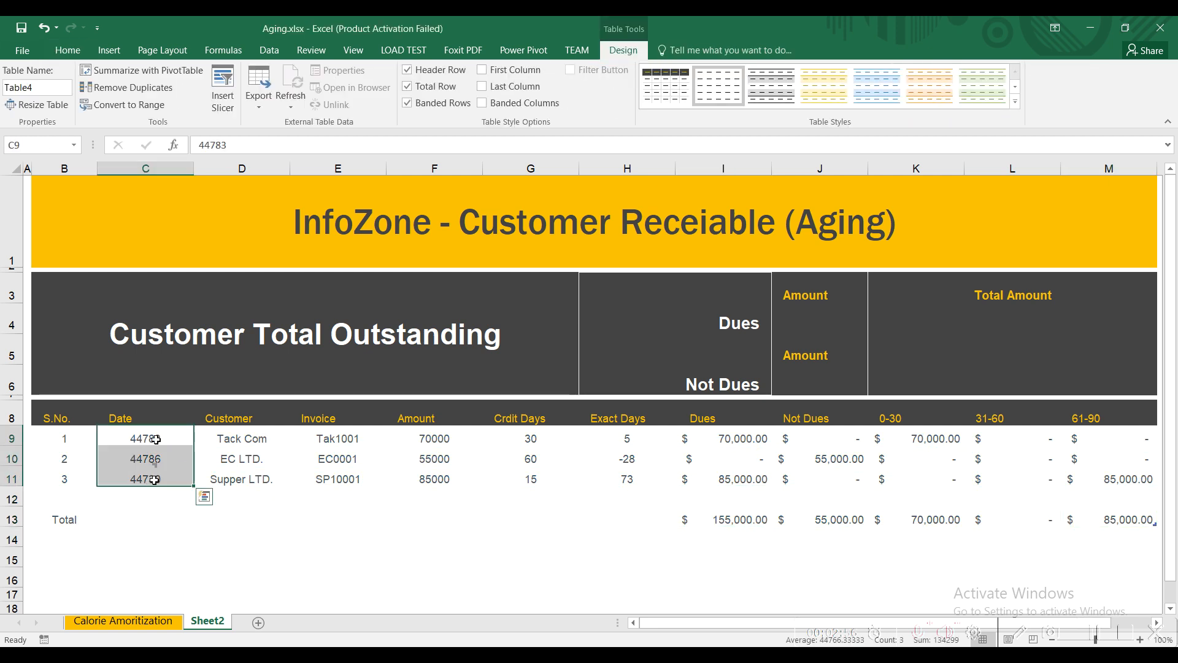
left_click(68, 50)
left_click(540, 76)
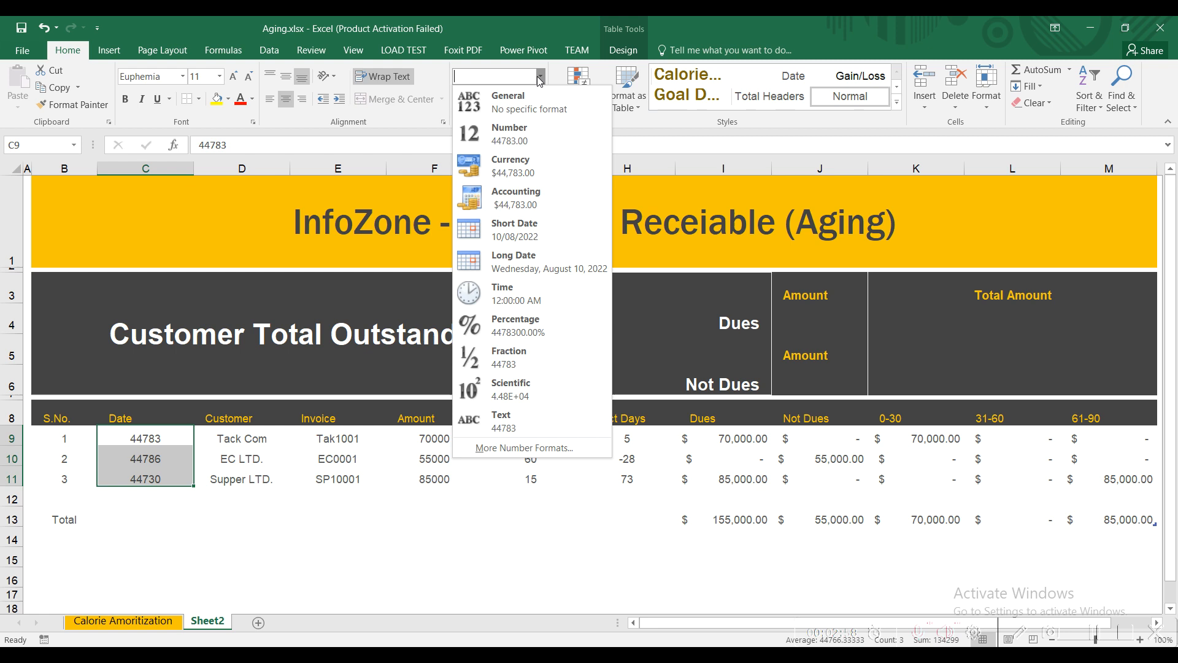
left_click(529, 231)
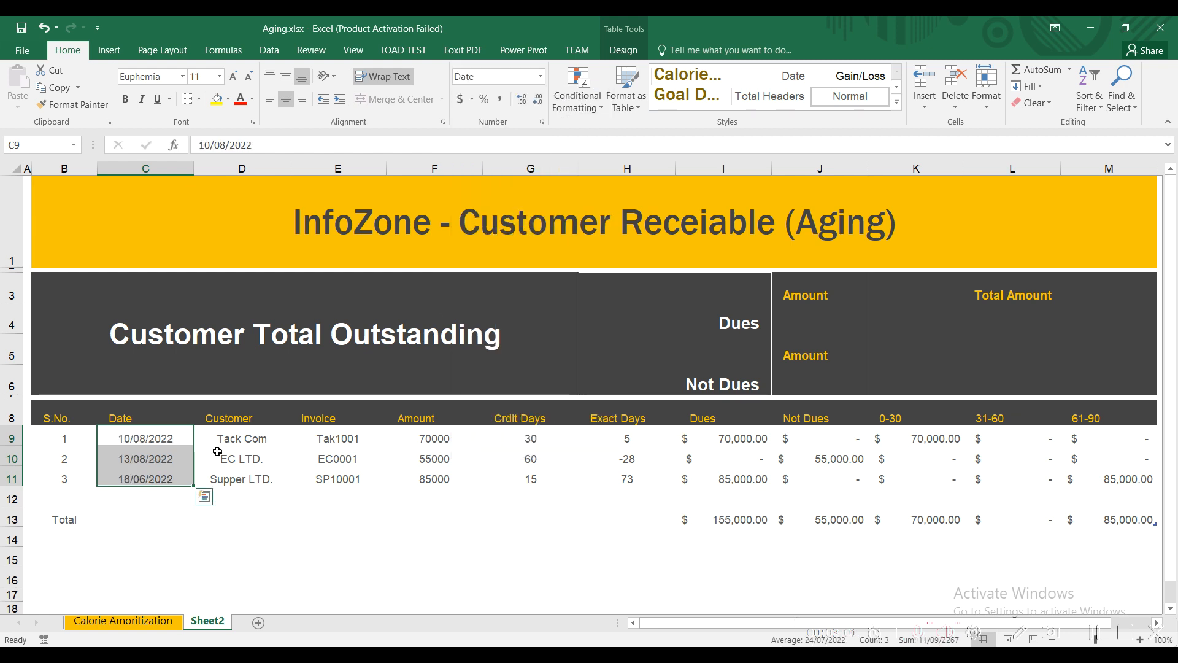
left_click(137, 439)
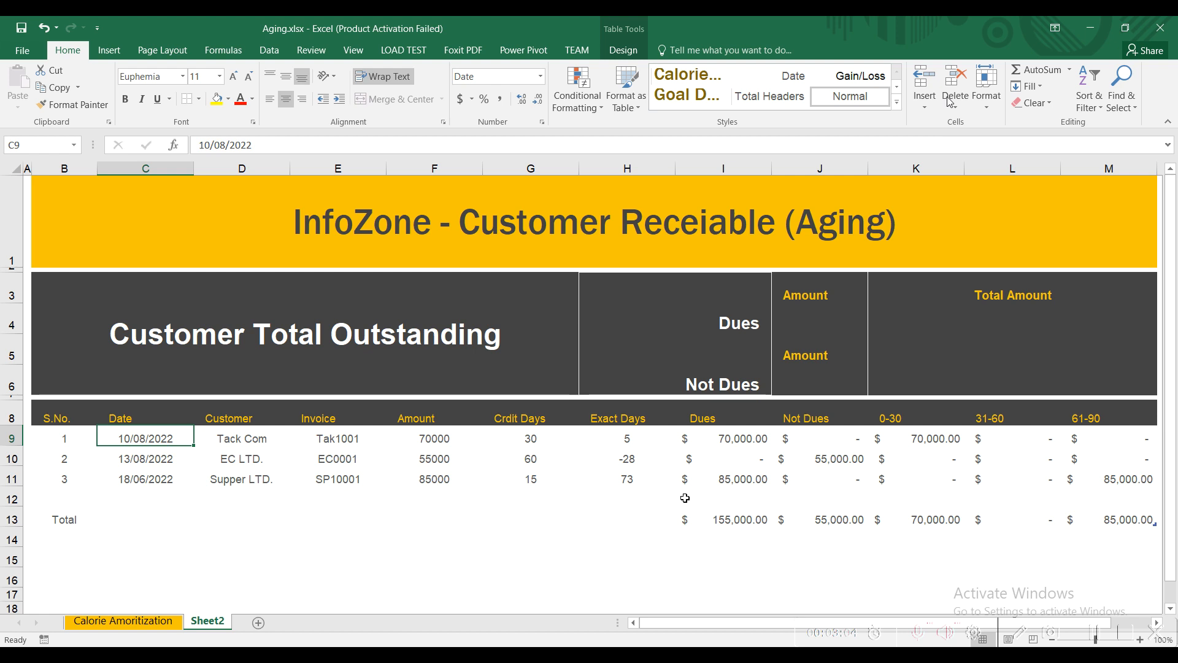
Apply the light table style with grey banded rows and black lines to the invoice table.
left_click(776, 496)
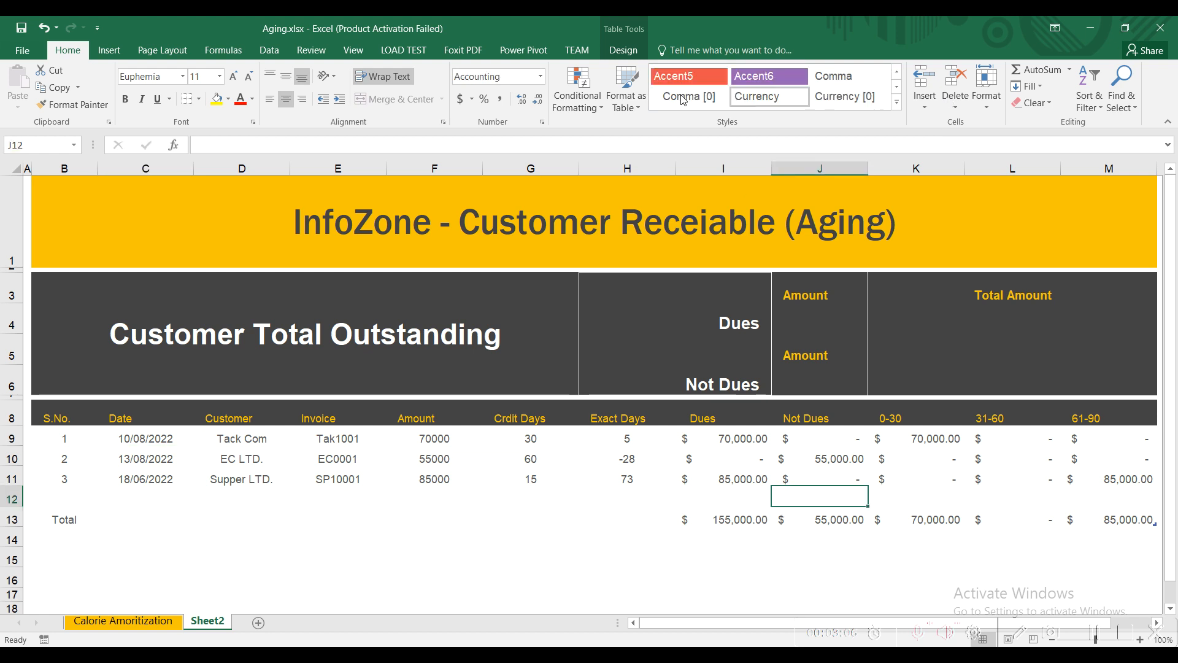
left_click(629, 51)
left_click(771, 86)
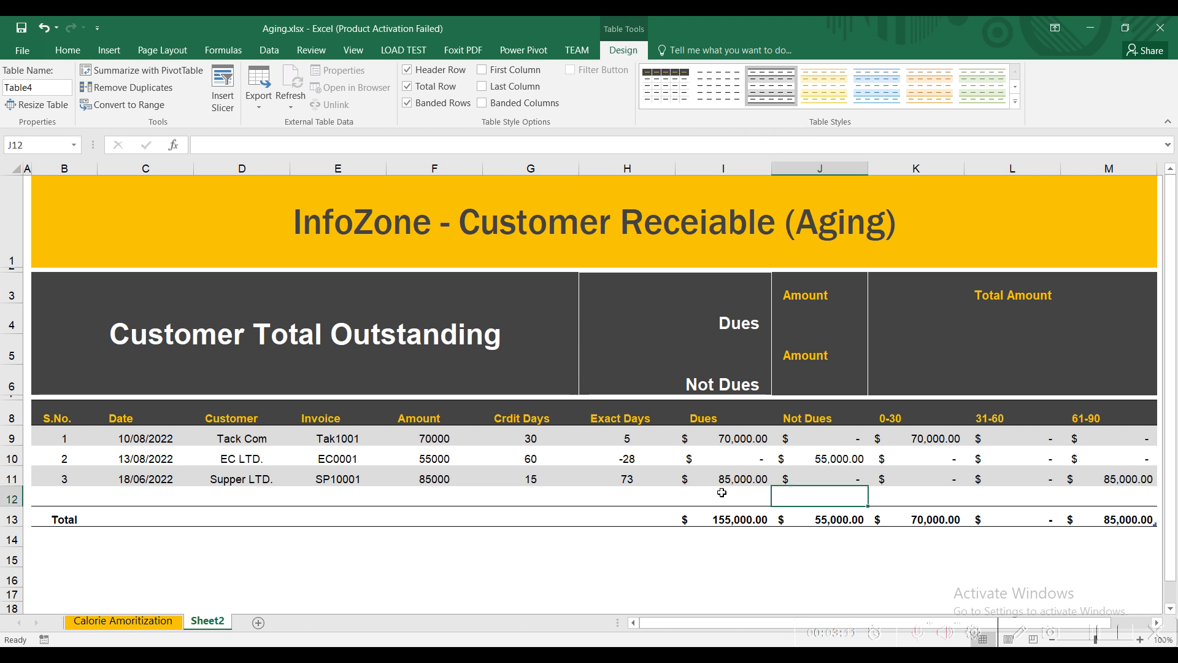
Link the Dues amount in J4 to the Dues total of the table with =Table4[[#Totals],[ Dues]].
left_click(785, 320)
left_click(795, 384)
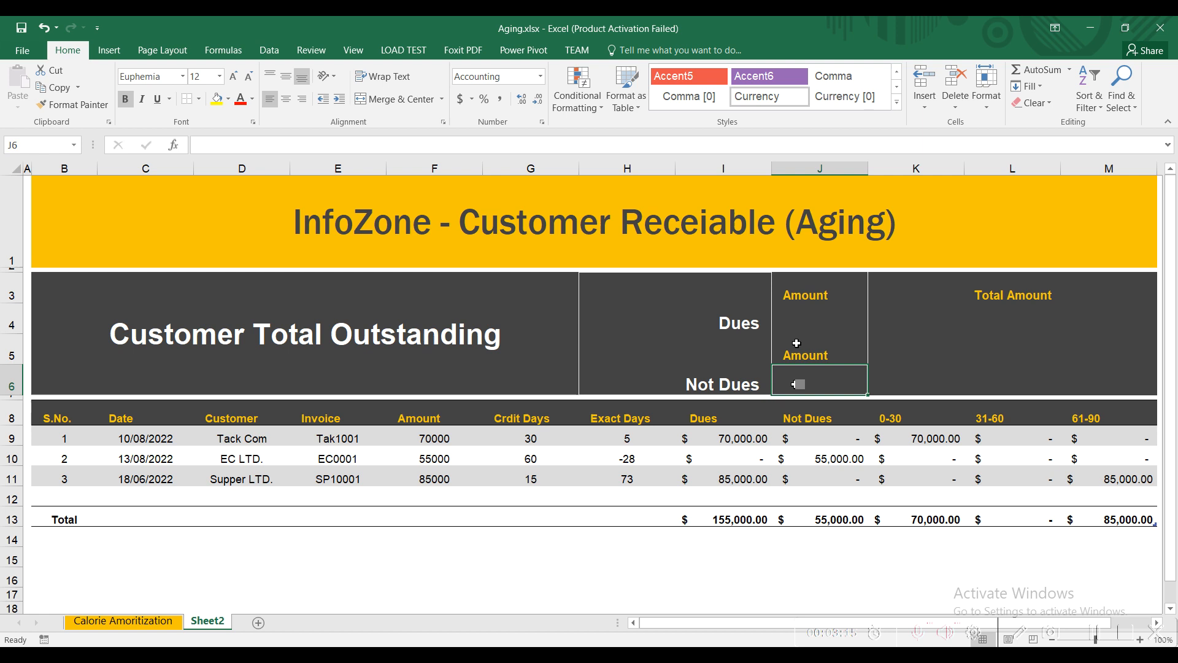
left_click(793, 320)
type("=")
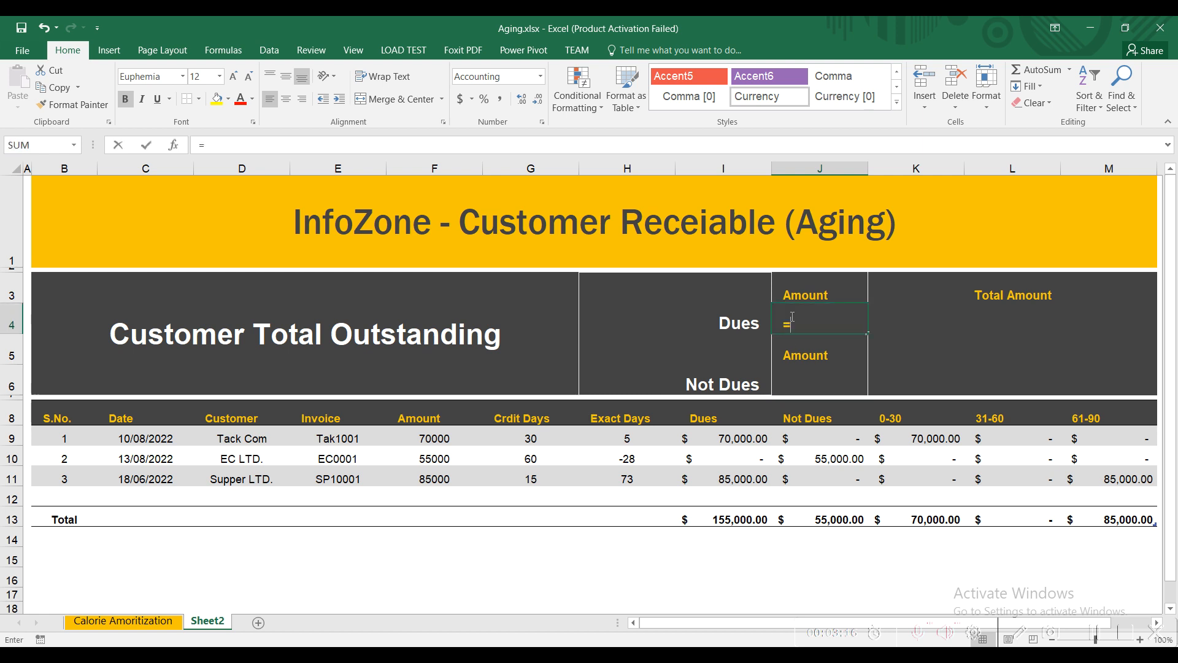
left_click(723, 517)
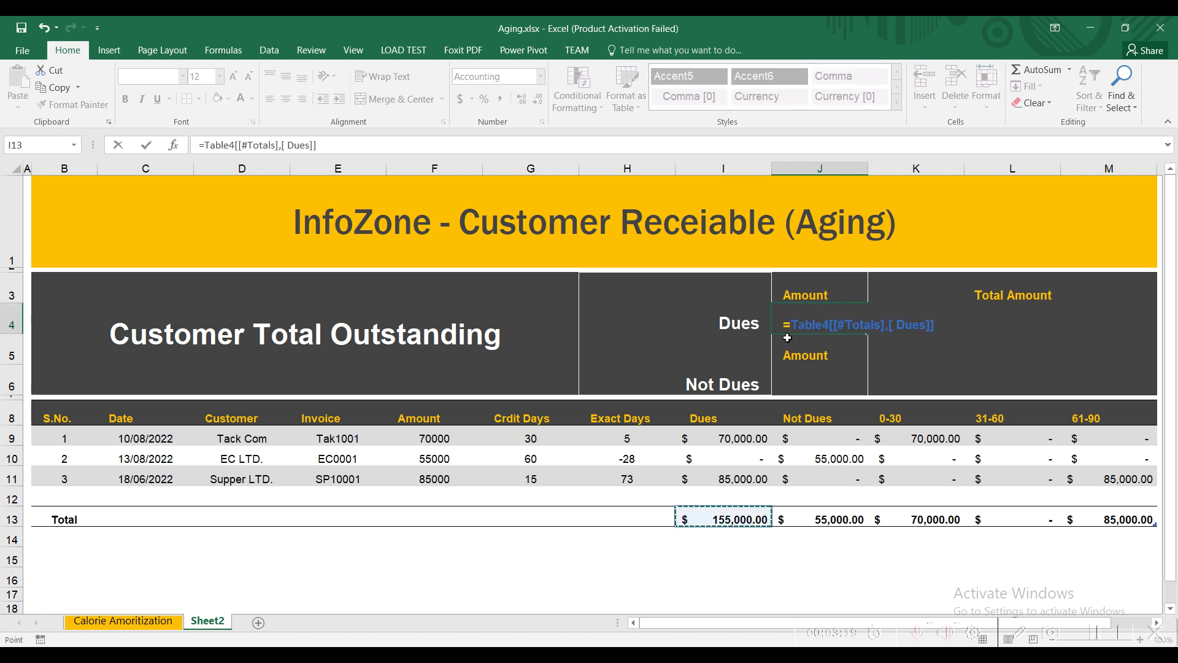
key("Return")
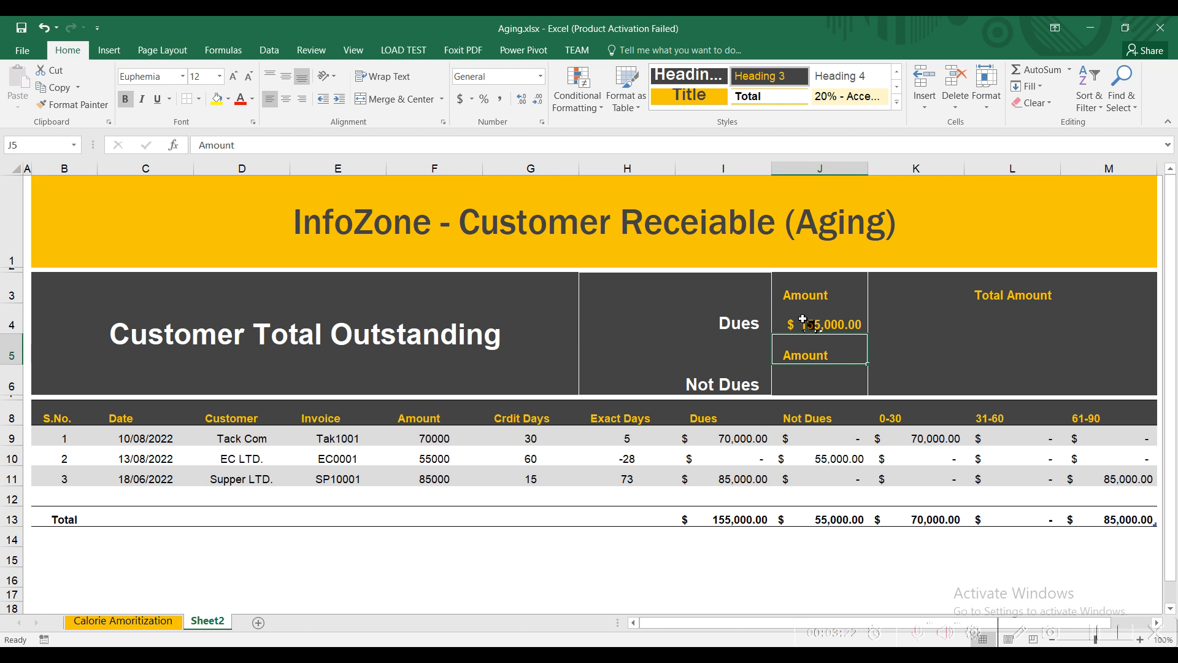
Link the Not Dues amount in J6 to the Not Dues total of the table with =Table4[[#Totals],[Not Dues]].
left_click(803, 386)
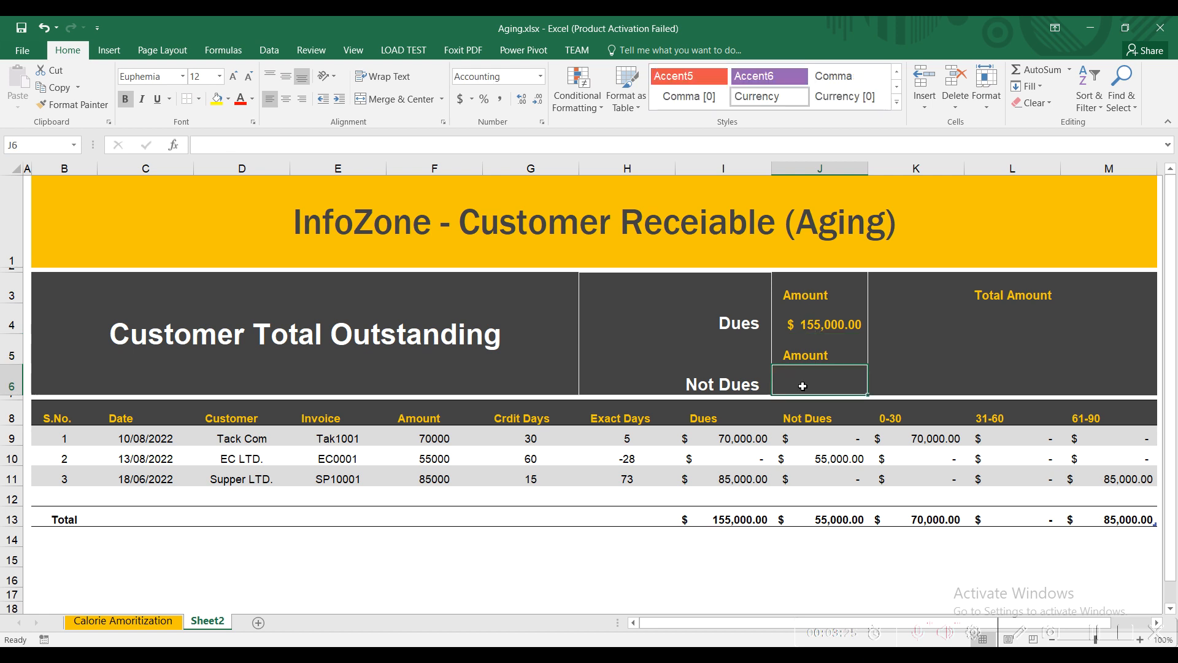
type("=")
left_click(825, 519)
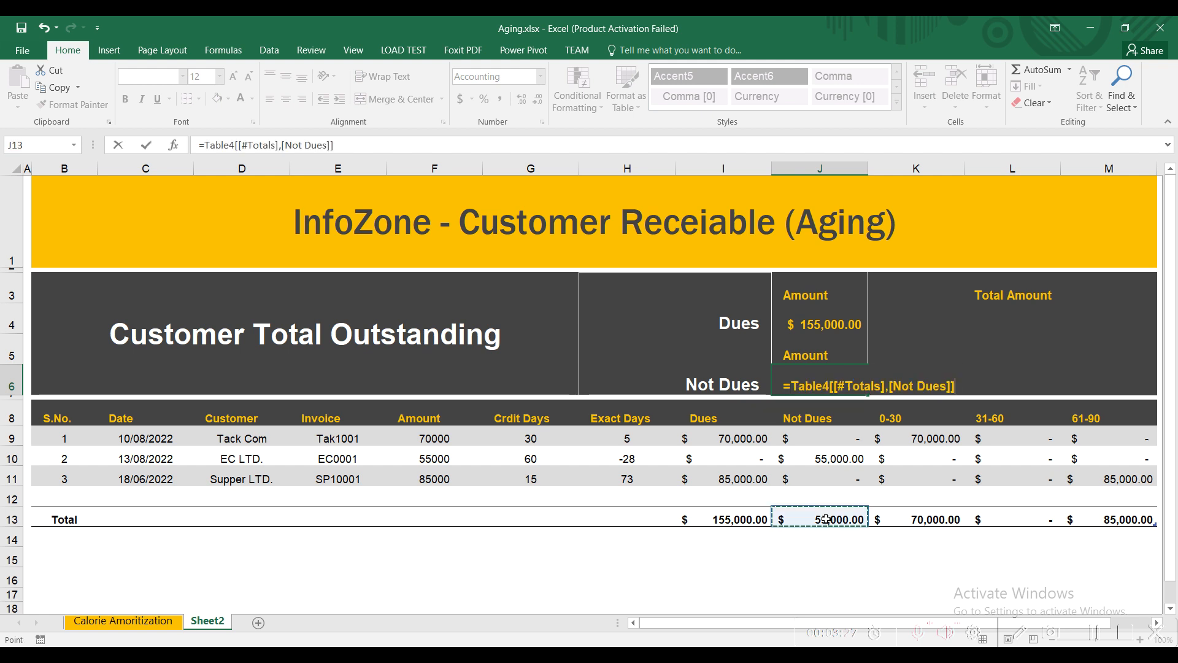
key("Return")
left_click(799, 327)
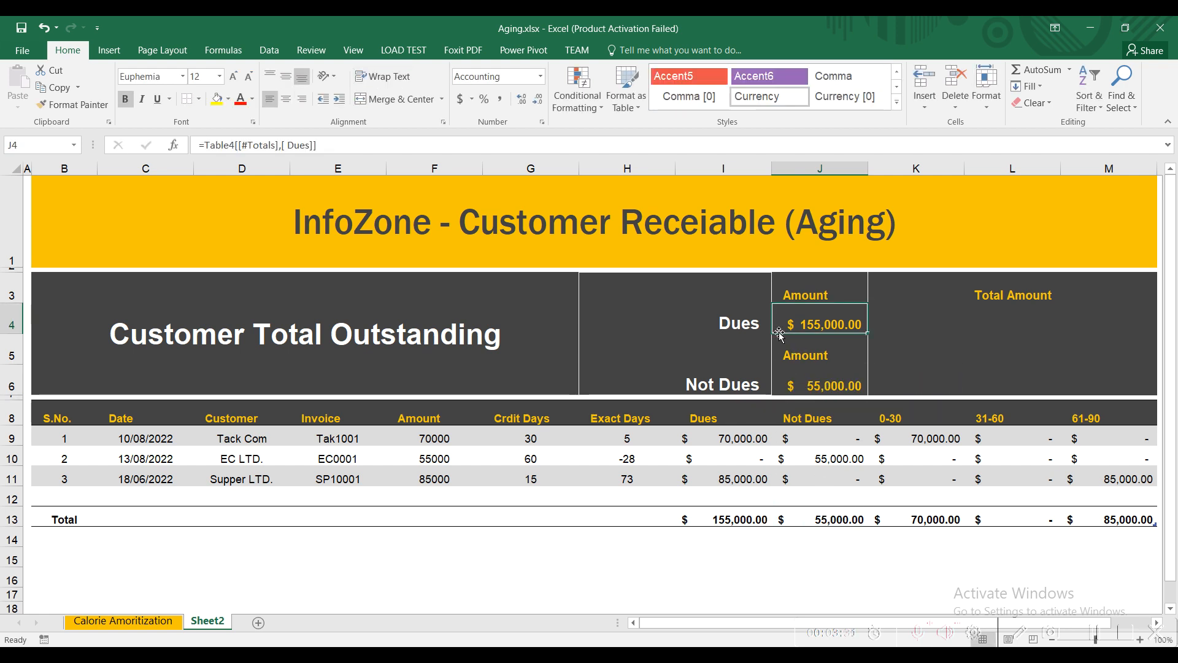
Calculate the Total Amount in the merged cell K4 by adding the Dues and Not Dues amounts with =J4+J6.
left_click(944, 332)
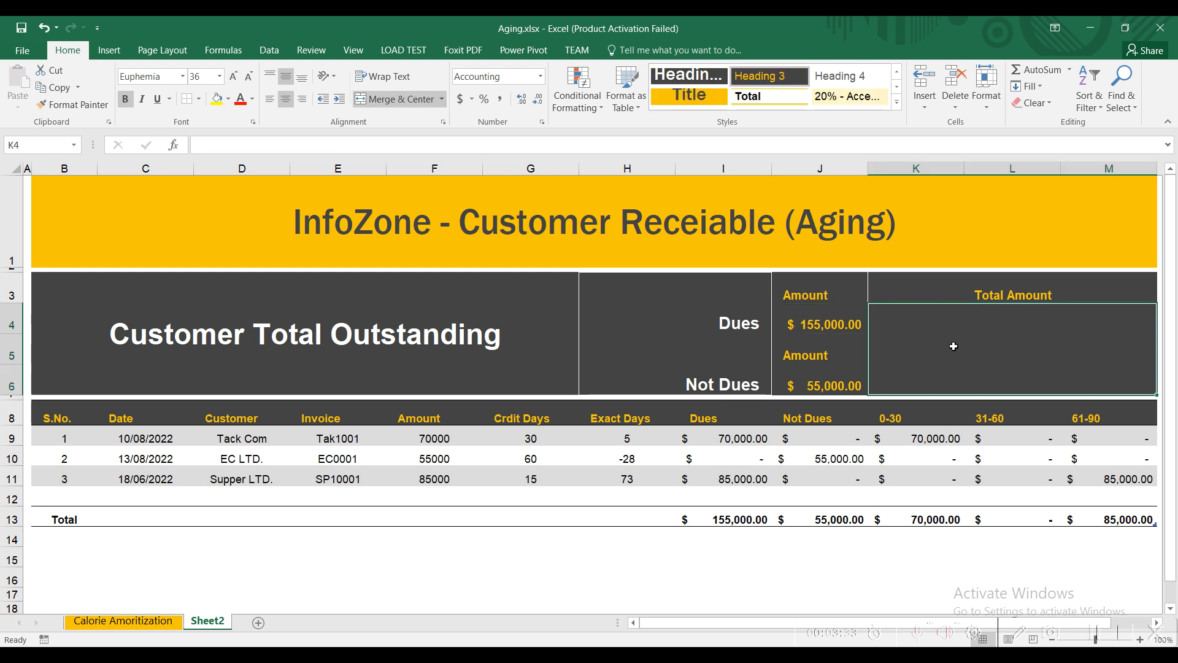
type("=")
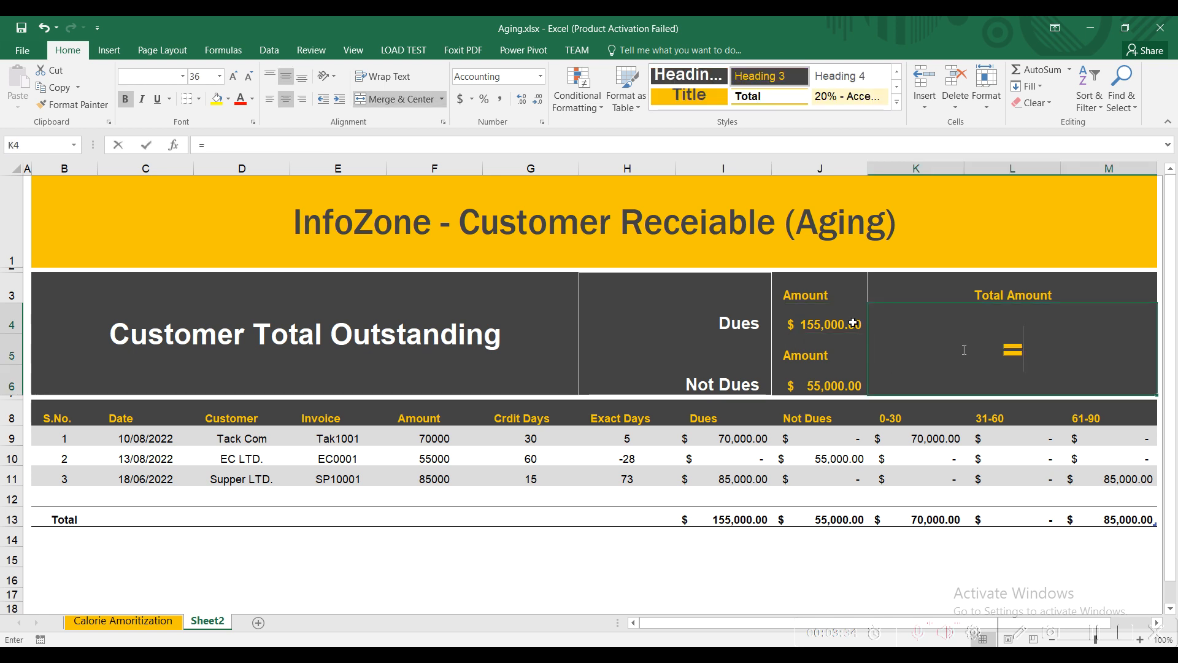
left_click(807, 325)
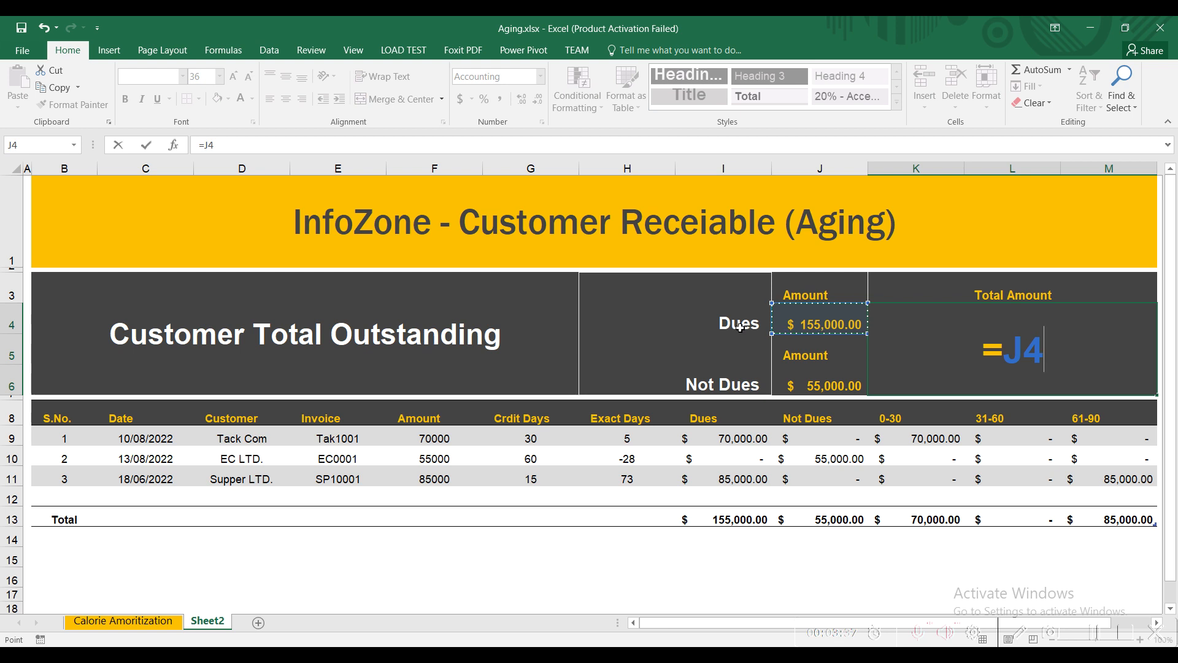
type("+")
left_click(808, 384)
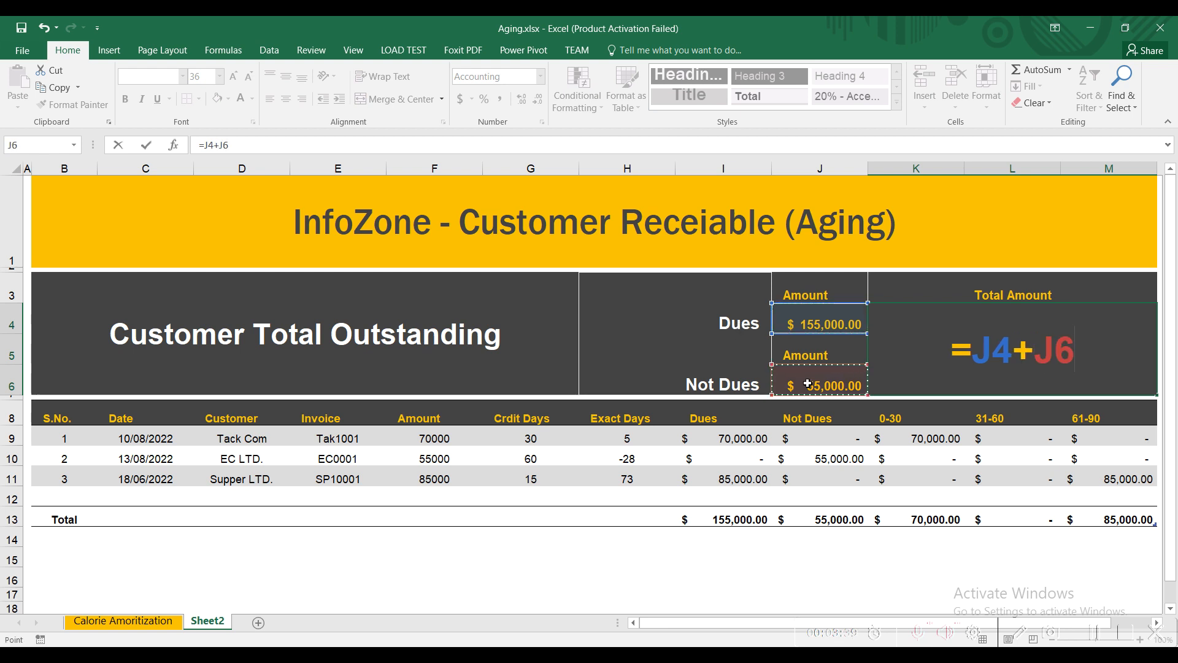
key("Return")
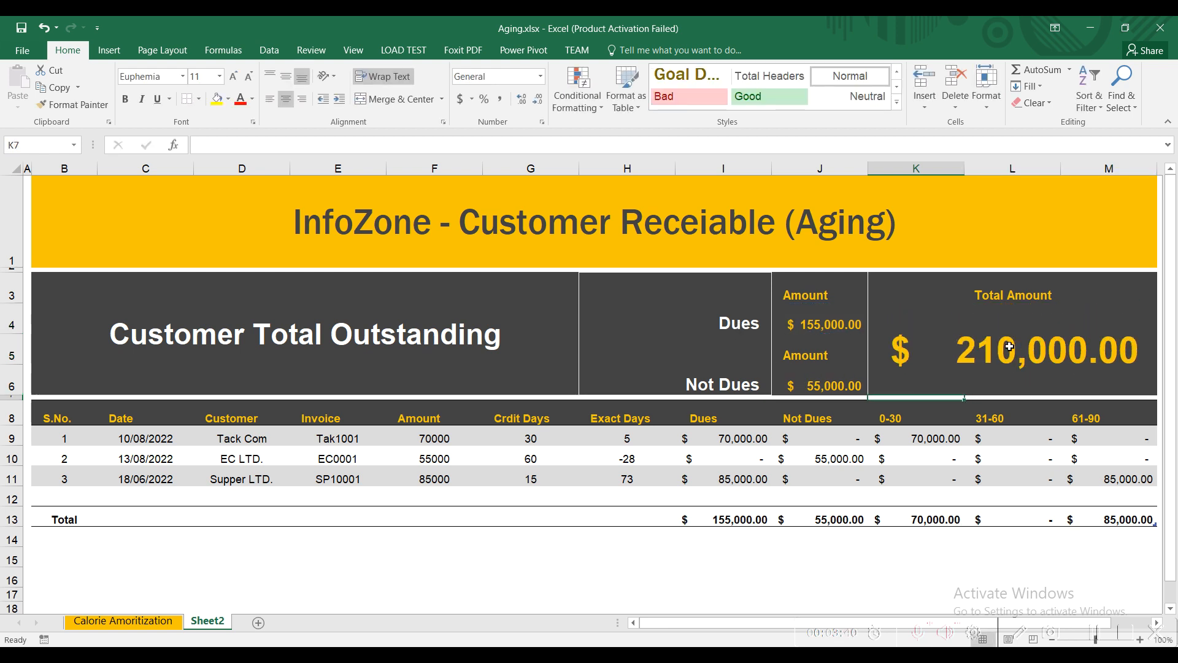
Check the Total Amount formula in K4 and the 61-90 total formula in the table's total row.
left_click(1010, 347)
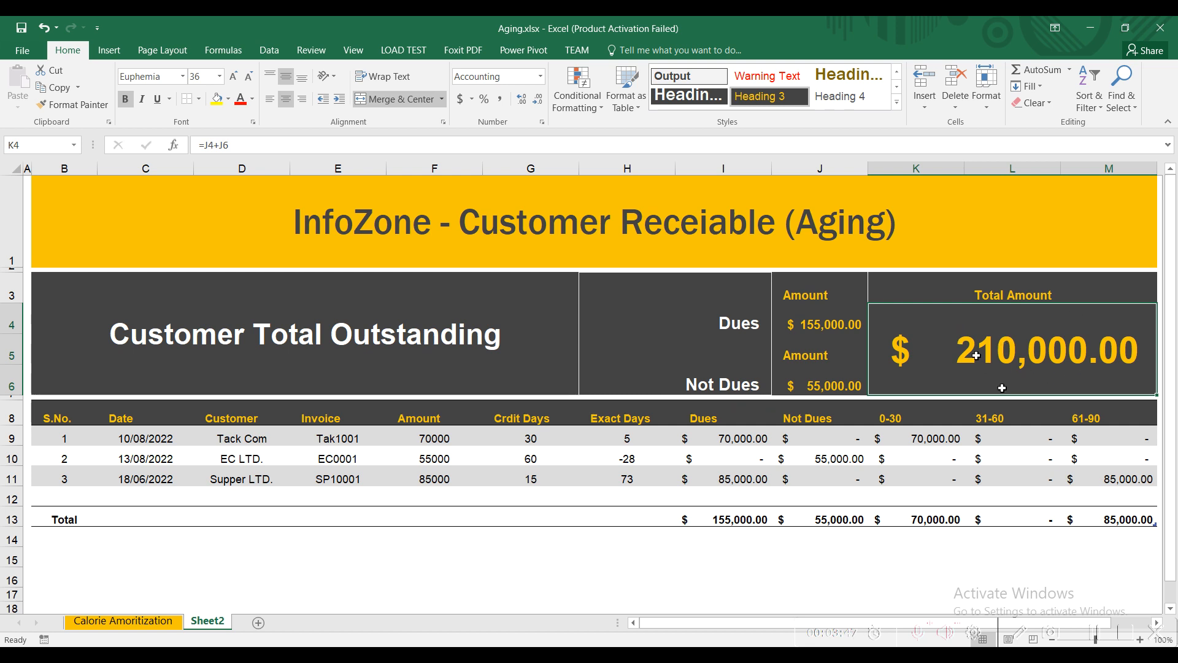
left_click(611, 521)
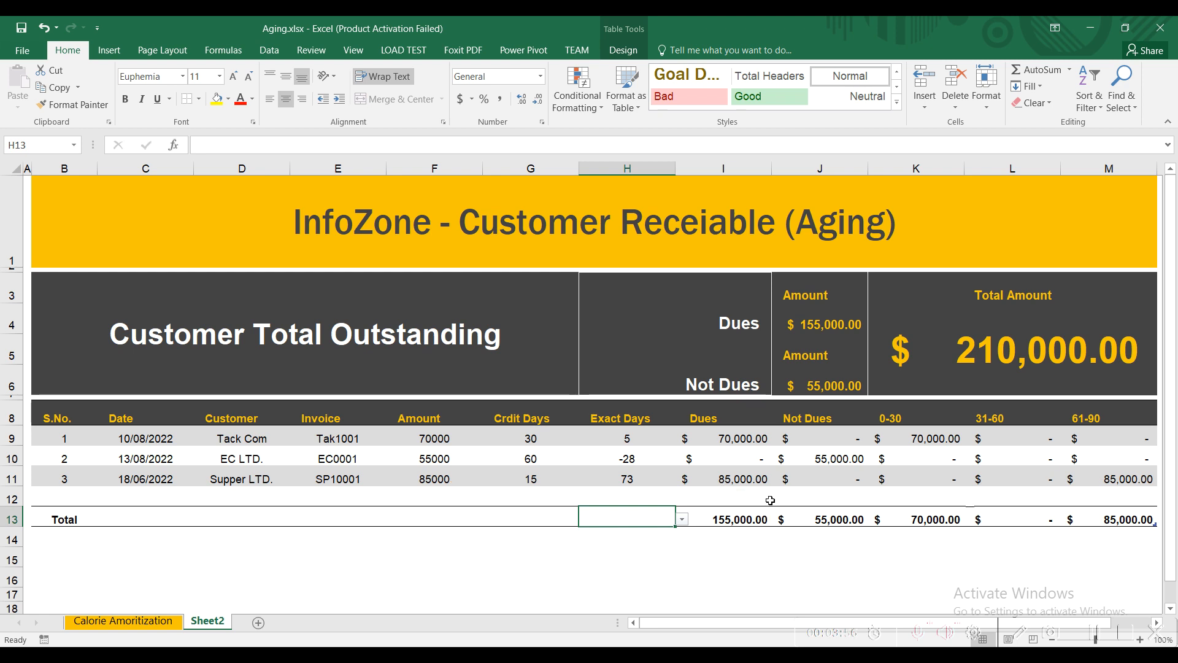
left_click(1094, 511)
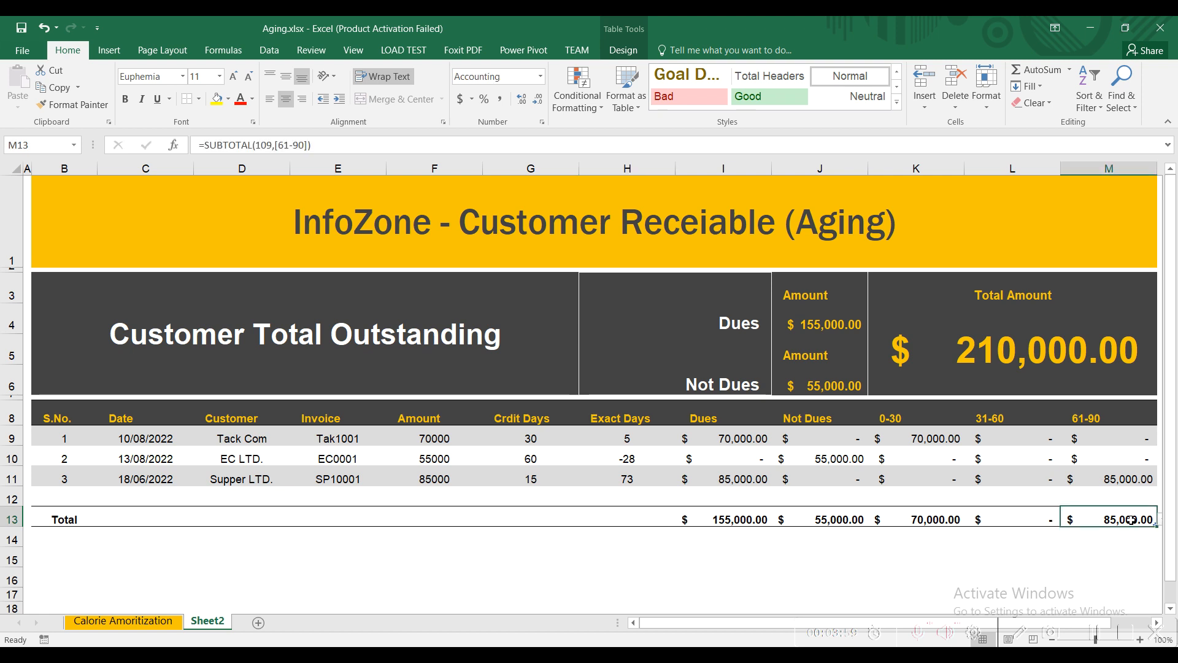